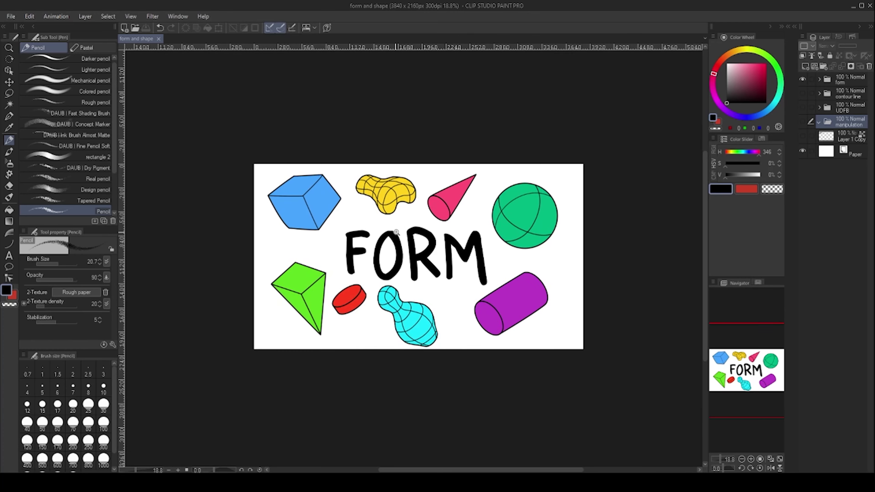
scroll(400, 204, "down", 2)
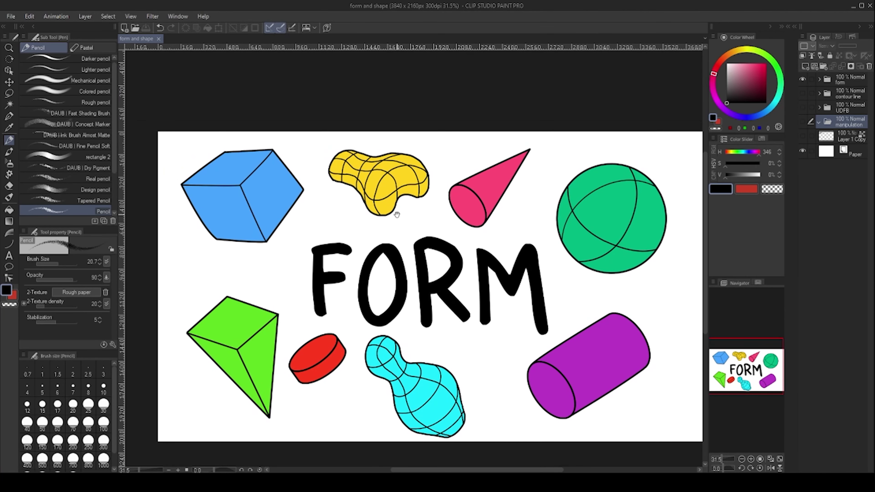
scroll(408, 207, "up", 1)
mouse_move(418, 219)
left_mouse_down()
mouse_move(423, 213)
mouse_move(413, 216)
left_mouse_up()
scroll(413, 219, "down", 1)
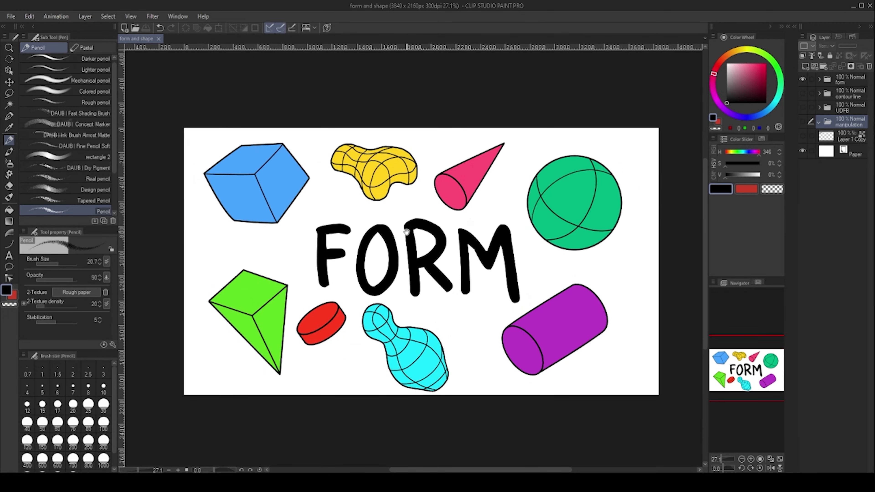
left_click_drag(413, 249, 400, 232)
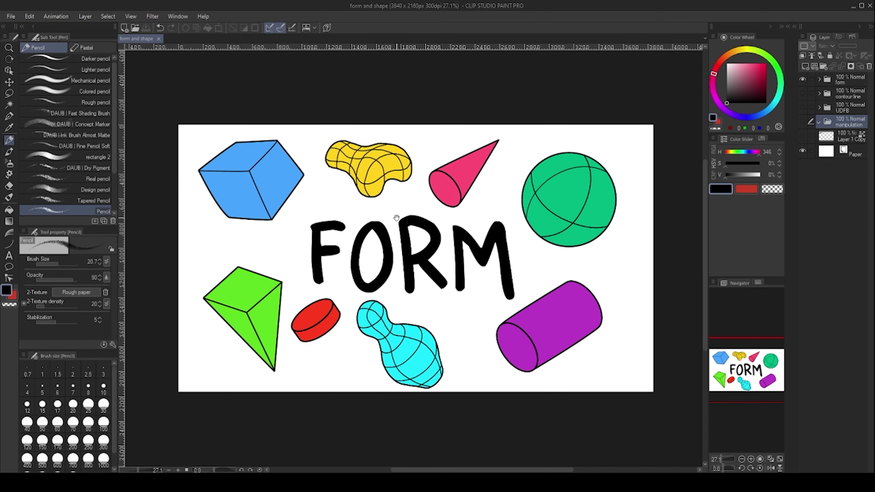
left_click_drag(388, 216, 379, 227)
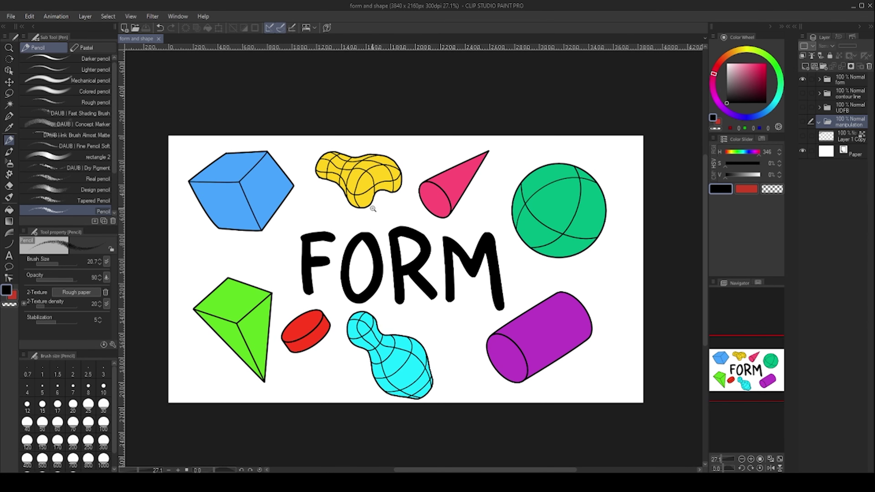
left_click_drag(388, 215, 386, 224)
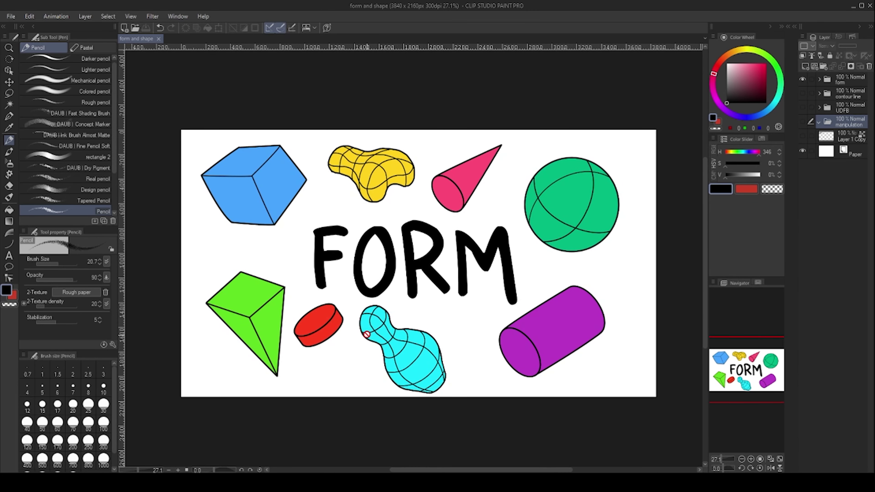
left_click_drag(403, 285, 370, 273)
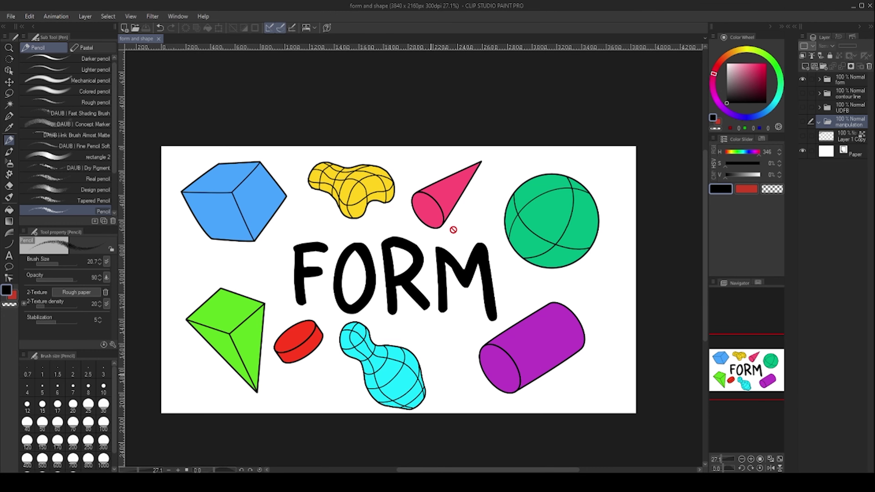
Step: Examine the blue cube, the yellow organic form and the pink cone on the FORM page up close
scroll(356, 214, "up", 1)
scroll(303, 199, "up", 3)
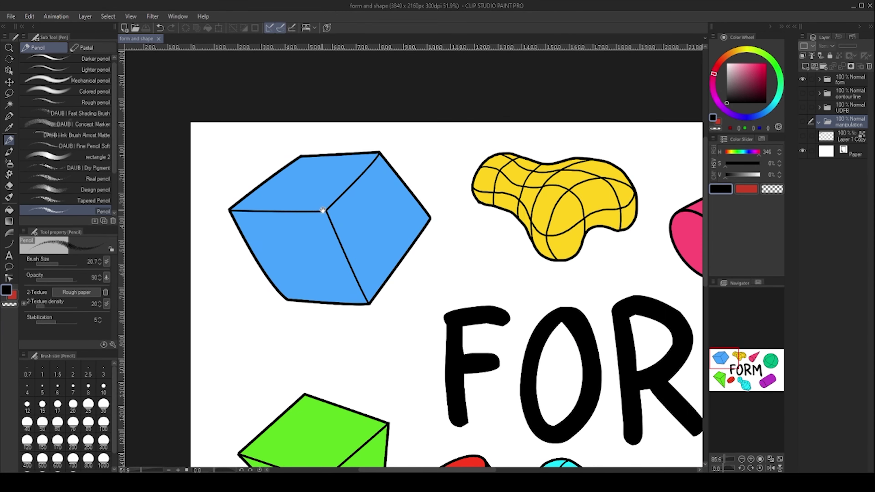
left_click_drag(323, 210, 288, 221)
left_click_drag(499, 191, 347, 215)
left_click_drag(506, 222, 375, 202)
left_click_drag(570, 207, 340, 252)
scroll(291, 262, "up", 1)
left_click_drag(296, 249, 324, 247)
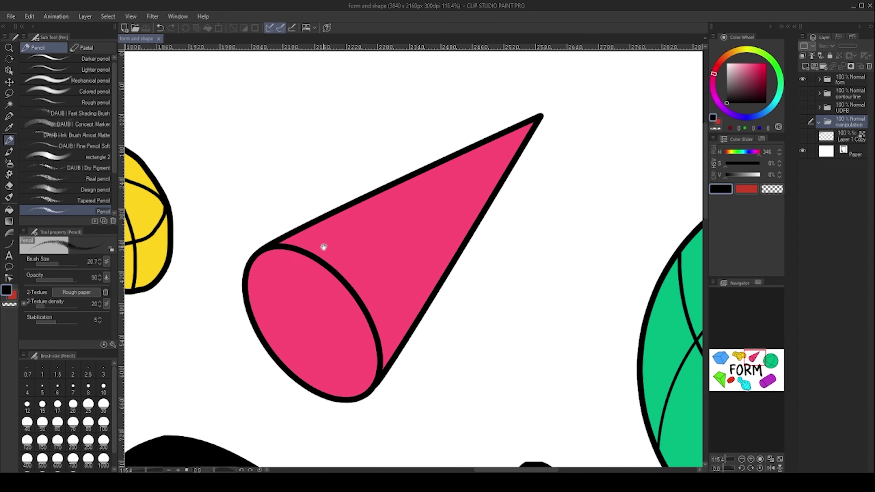
Step: Examine the green sphere, the purple cylinder and the cyan organic form up close
scroll(342, 225, "down", 6)
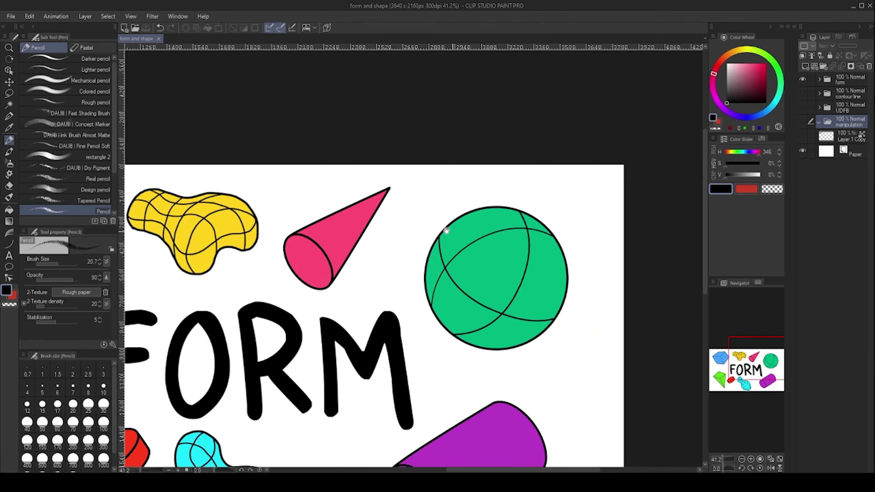
scroll(446, 231, "up", 3)
scroll(408, 256, "down", 3)
left_click_drag(398, 385, 391, 256)
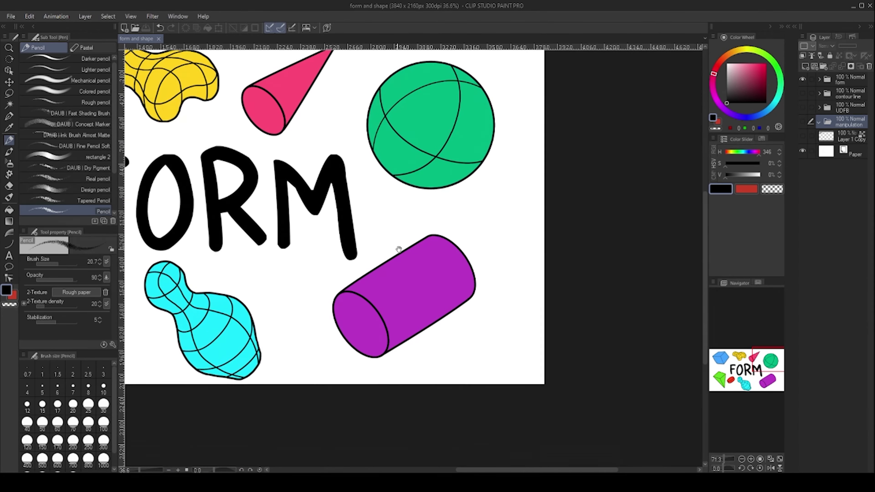
scroll(390, 256, "up", 4)
scroll(403, 258, "down", 2)
left_click_drag(405, 256, 556, 259)
scroll(320, 248, "up", 4)
left_click_drag(324, 247, 353, 236)
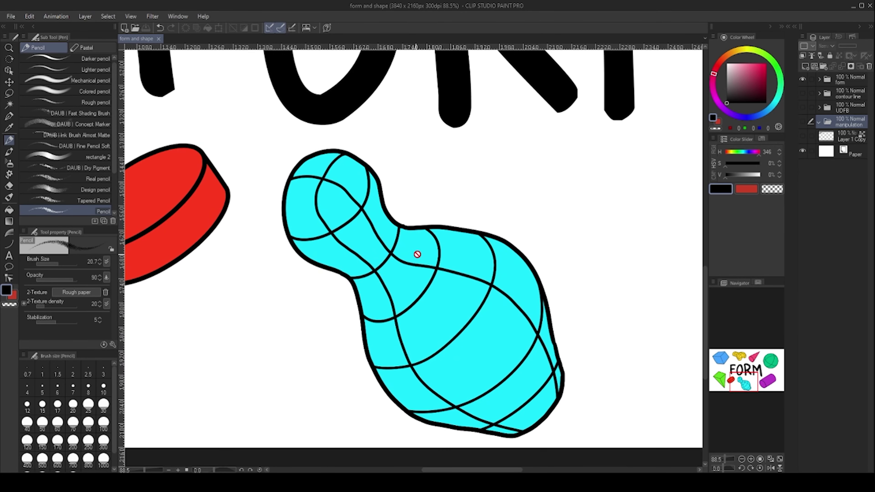
Step: Examine the red disc and the green pyramid up close, and look over the whole FORM page
scroll(370, 243, "down", 2)
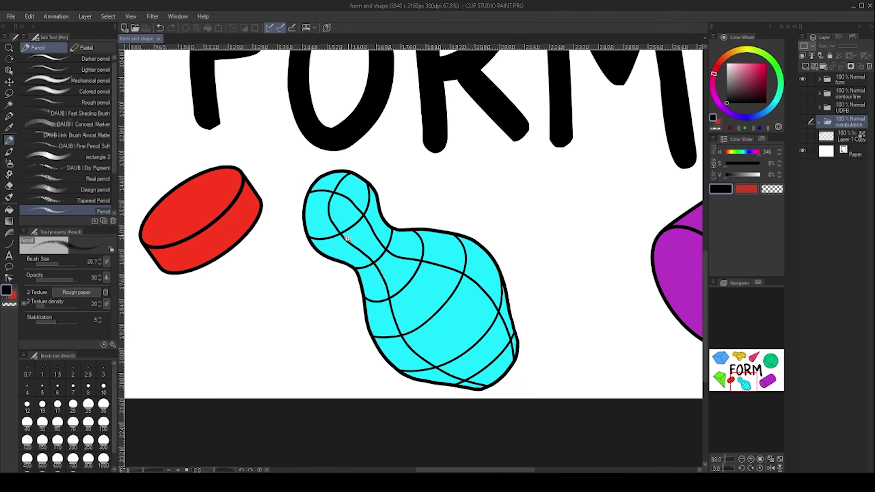
left_click_drag(347, 239, 400, 244)
left_click_drag(295, 246, 518, 267)
left_click_drag(346, 238, 361, 232)
left_click_drag(405, 203, 425, 199)
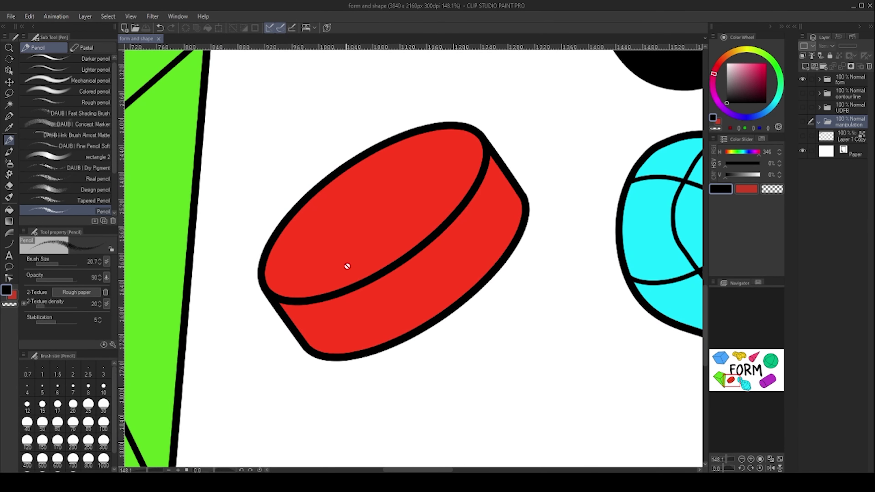
scroll(416, 204, "down", 2)
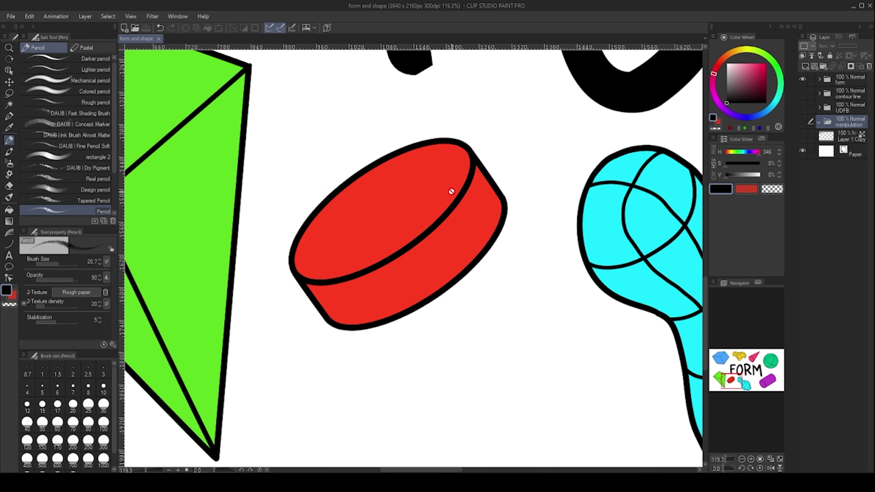
scroll(442, 179, "down", 4)
scroll(396, 228, "up", 3)
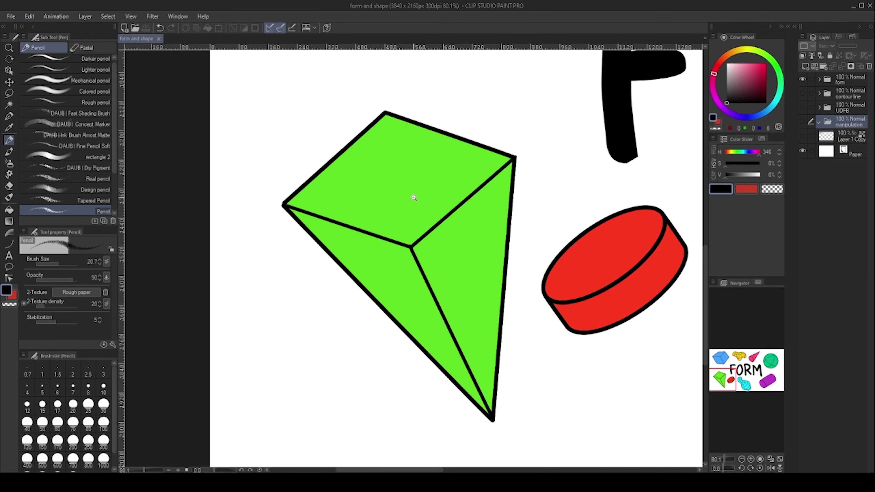
left_click_drag(423, 196, 394, 223)
scroll(408, 221, "down", 5)
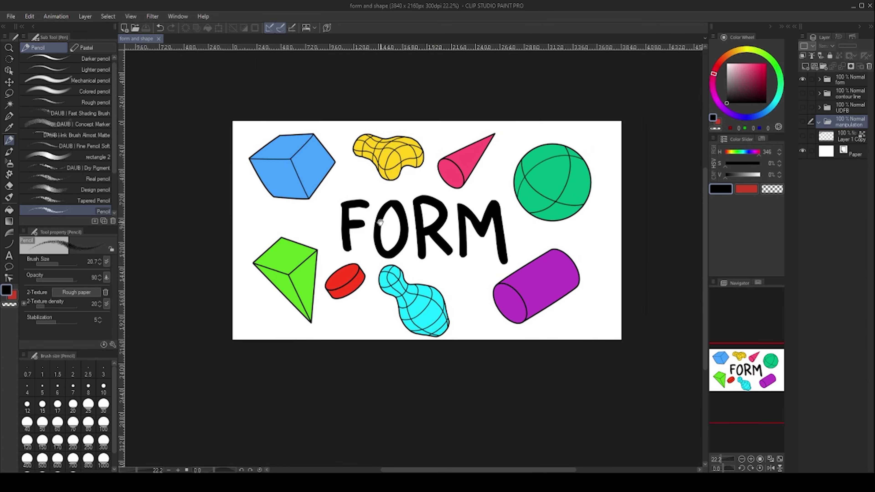
scroll(411, 214, "up", 1)
left_click_drag(410, 213, 389, 233)
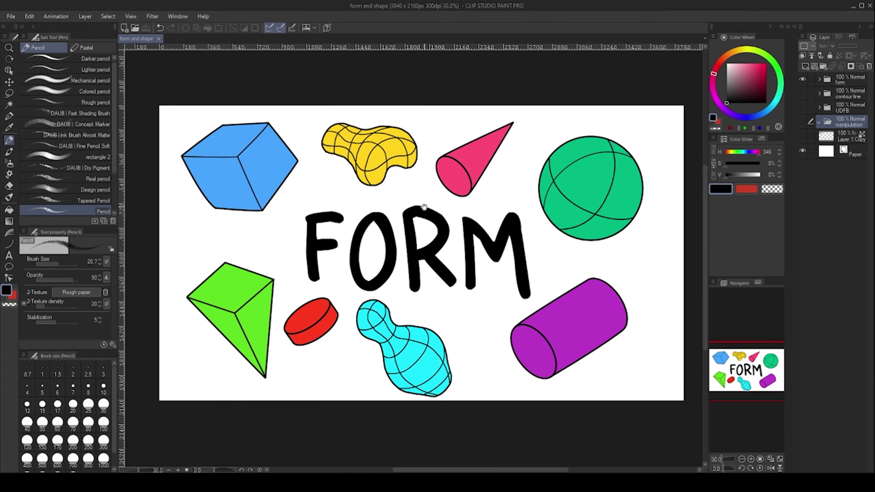
Step: Replace the visible form folder with the contour line folder, and select the top layer inside it
left_click_drag(434, 220, 402, 203)
mouse_move(402, 203)
left_mouse_down()
mouse_move(387, 229)
mouse_move(373, 224)
mouse_move(406, 219)
left_mouse_up()
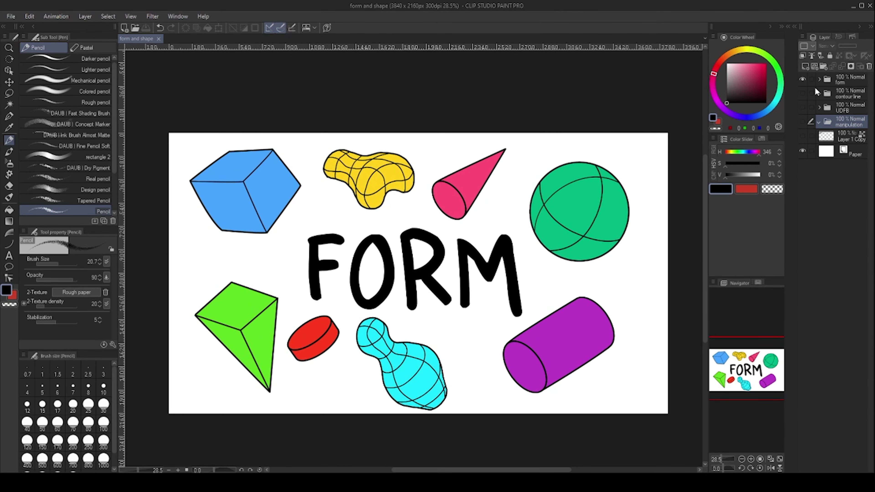
left_click(802, 80)
left_click(802, 93)
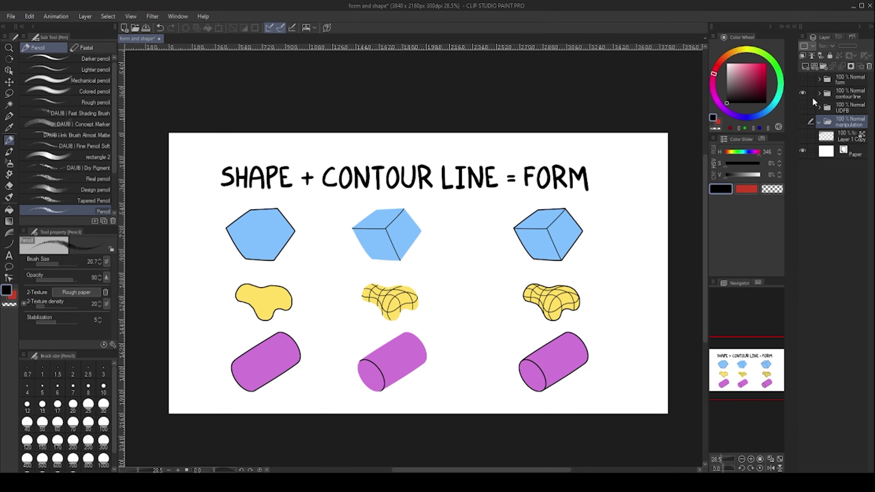
left_click(819, 94)
left_click(835, 109)
Step: Examine the SHAPE + CONTOUR LINE = FORM heading from its first word to its last
mouse_move(232, 174)
left_mouse_down()
mouse_move(286, 174)
mouse_move(232, 174)
left_mouse_up()
left_click_drag(289, 211, 265, 227)
scroll(265, 226, "up", 5)
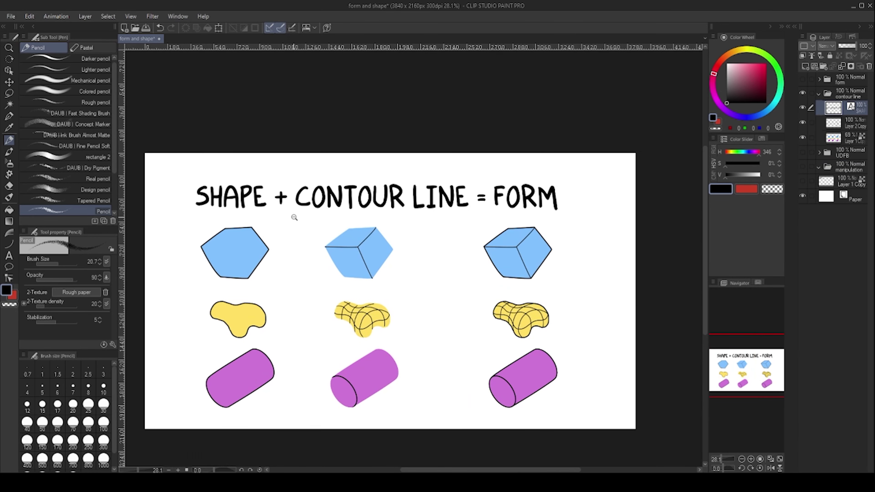
scroll(248, 199, "down", 2)
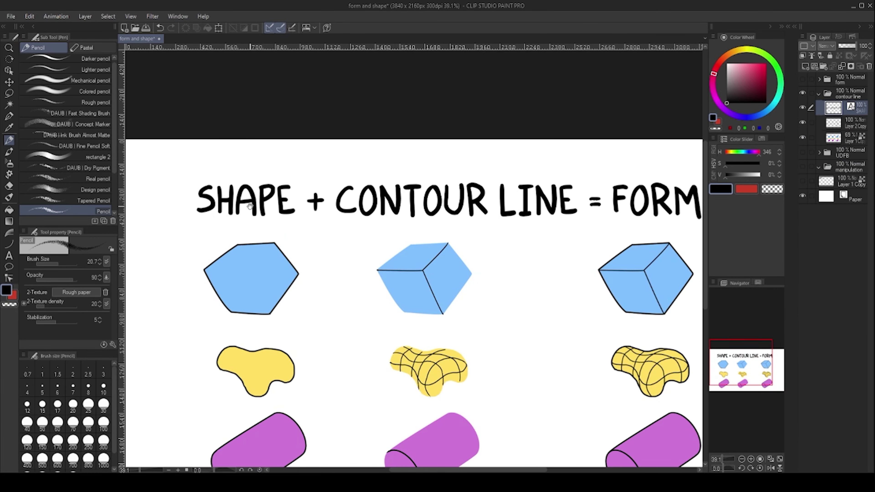
scroll(503, 214, "up", 2)
left_click_drag(504, 214, 259, 214)
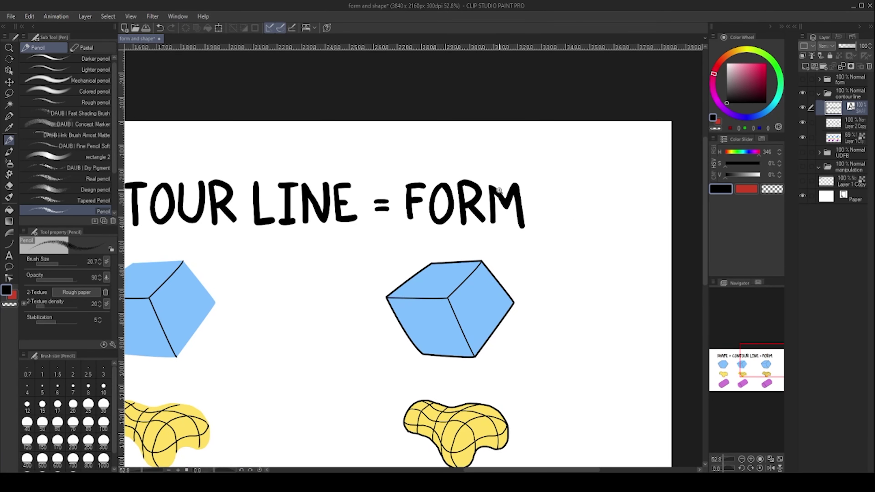
scroll(503, 183, "up", 5)
scroll(535, 176, "down", 7)
Step: Examine the cube, the organic form and the cylinder in the FORM column up close
left_click_drag(366, 226, 537, 203)
mouse_move(270, 234)
left_mouse_down()
mouse_move(314, 201)
mouse_move(270, 235)
left_mouse_up()
left_click_drag(531, 208, 128, 232)
left_click_drag(347, 271, 372, 248)
scroll(387, 231, "up", 1)
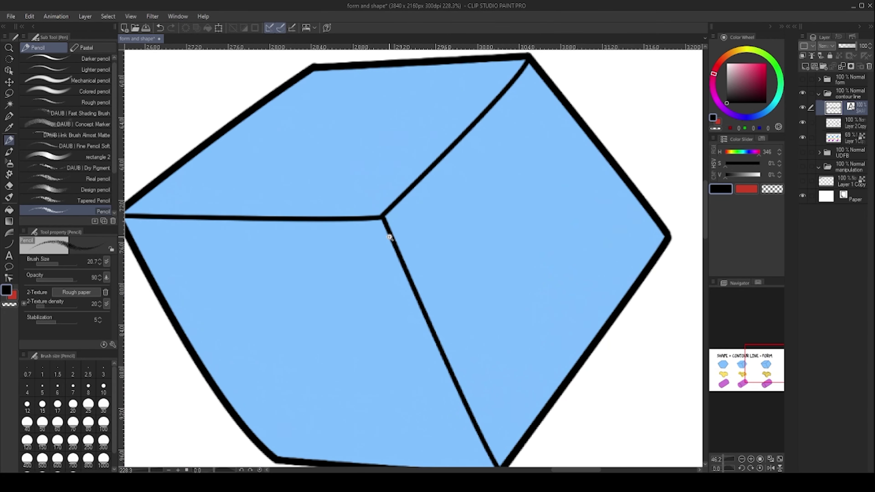
scroll(386, 230, "down", 4)
scroll(301, 338, "down", 5)
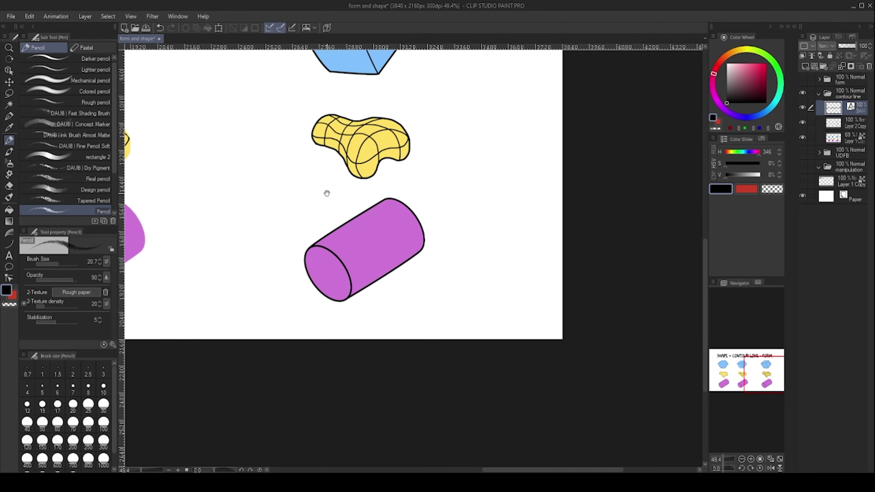
scroll(328, 203, "up", 5)
scroll(413, 226, "up", 4)
Step: Examine the flat blue, yellow and purple outlines in the SHAPE column up close
left_click_drag(413, 225, 310, 241)
left_click_drag(280, 253, 572, 228)
left_click_drag(242, 241, 563, 238)
left_click_drag(267, 223, 641, 203)
scroll(343, 210, "up", 2)
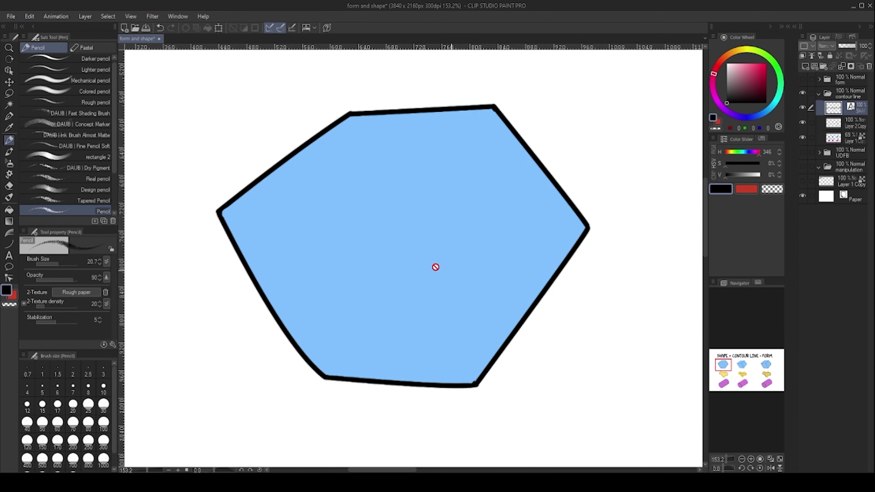
scroll(409, 209, "down", 2)
scroll(348, 168, "down", 6)
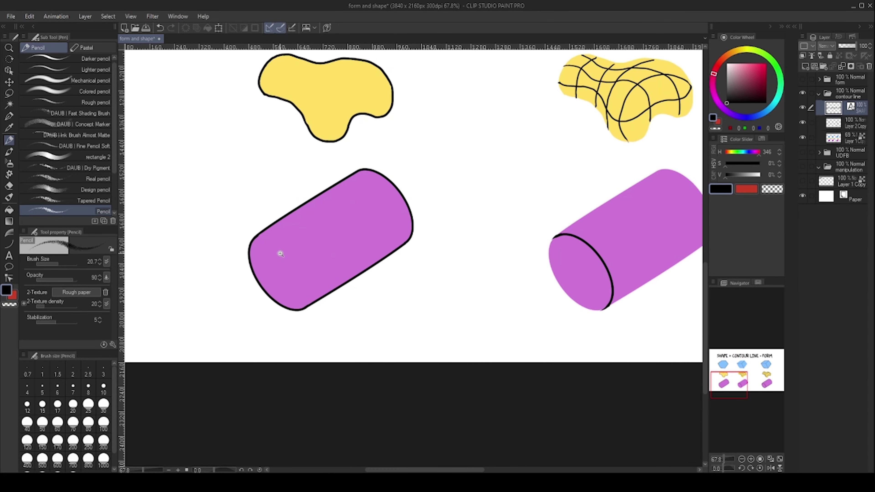
scroll(304, 231, "up", 2)
scroll(461, 192, "down", 2)
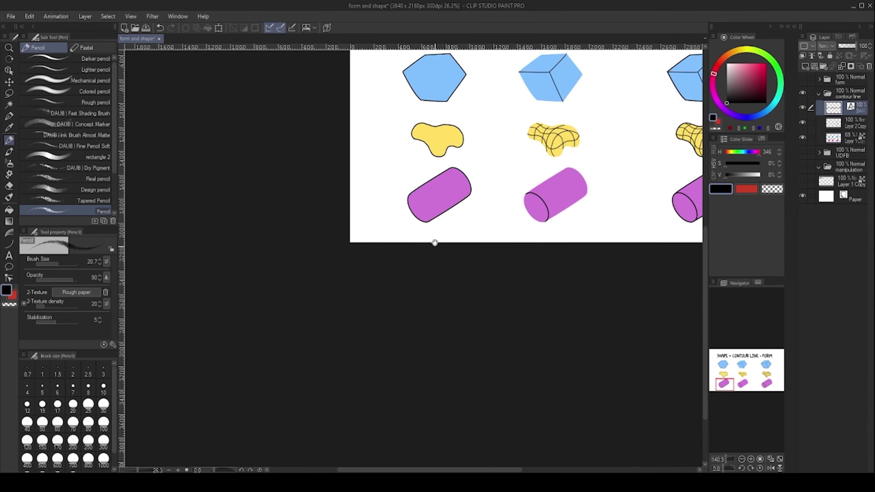
Step: Look over the whole contour line page and compare its three columns of drawings
scroll(433, 237, "right", 10)
scroll(354, 207, "up", 3)
left_click_drag(382, 207, 379, 250)
left_click_drag(407, 212, 397, 242)
left_click_drag(335, 160, 405, 215)
scroll(405, 214, "down", 3)
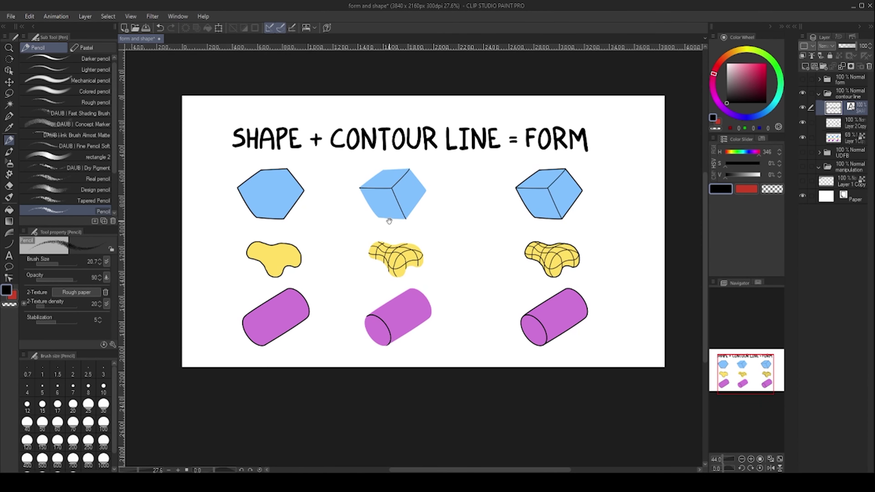
scroll(327, 193, "up", 2)
scroll(258, 175, "down", 2)
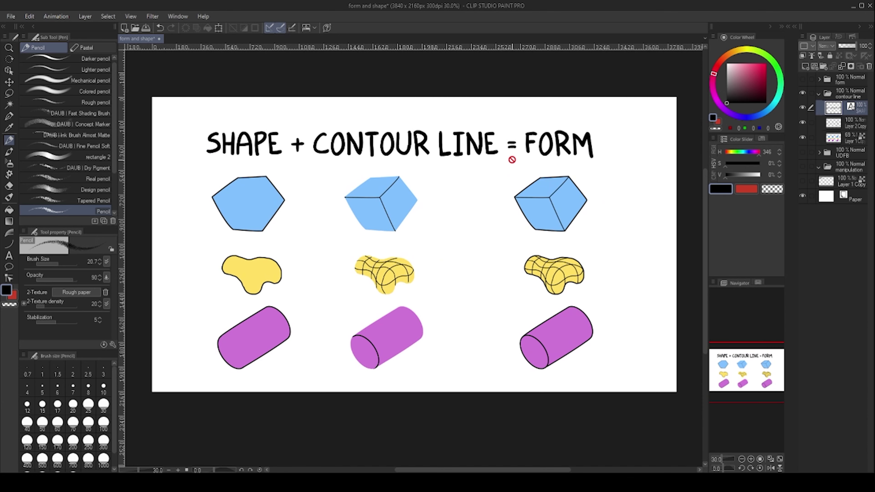
Step: Examine the CONTOUR LINE heading and the blue cube beneath it up close
scroll(383, 194, "up", 1)
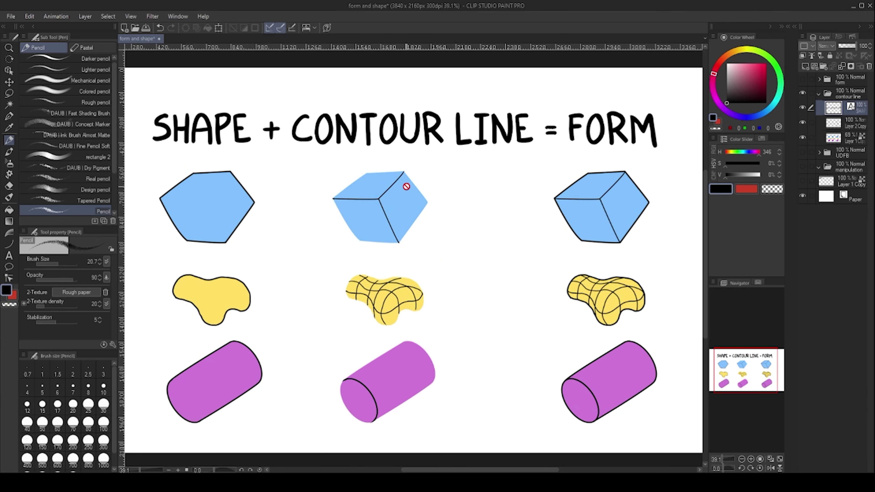
left_click_drag(371, 207, 407, 166)
left_click_drag(407, 167, 351, 243)
left_click_drag(397, 204, 445, 204)
left_click_drag(324, 173, 356, 164)
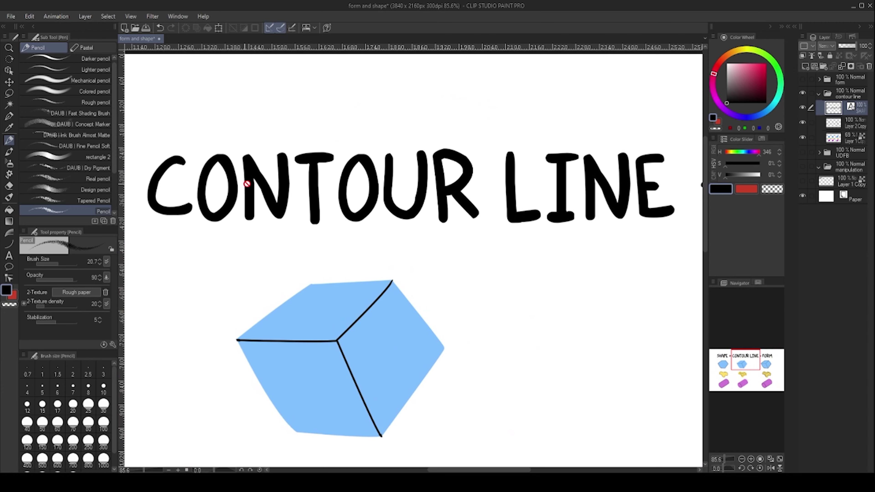
Step: Select the Layer 2 Copy layer in the contour line folder and keep it visible
scroll(492, 172, "down", 3)
scroll(483, 181, "up", 3)
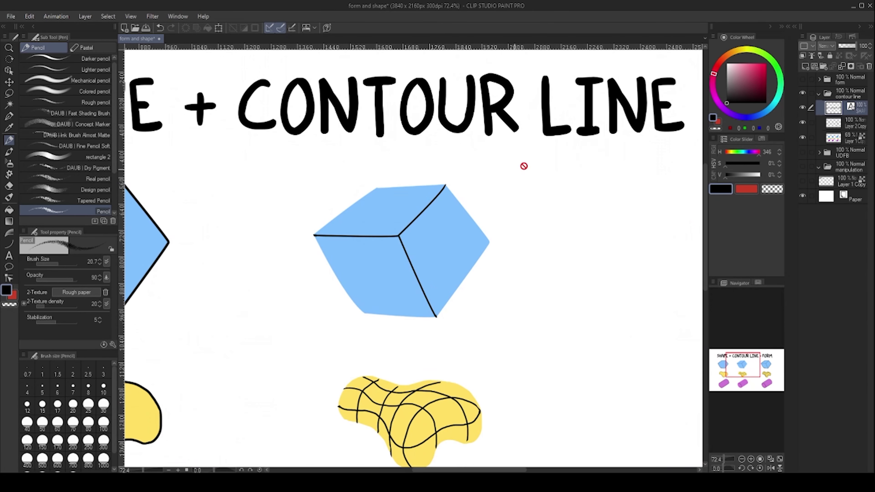
left_click(830, 128)
left_click(802, 123)
Step: Compare the flat blue shape with the contour-line cube beside it, and examine the cube's inner lines up close
scroll(401, 233, "up", 3)
left_click_drag(411, 227, 370, 231)
left_click_drag(232, 228, 338, 229)
scroll(414, 207, "down", 2)
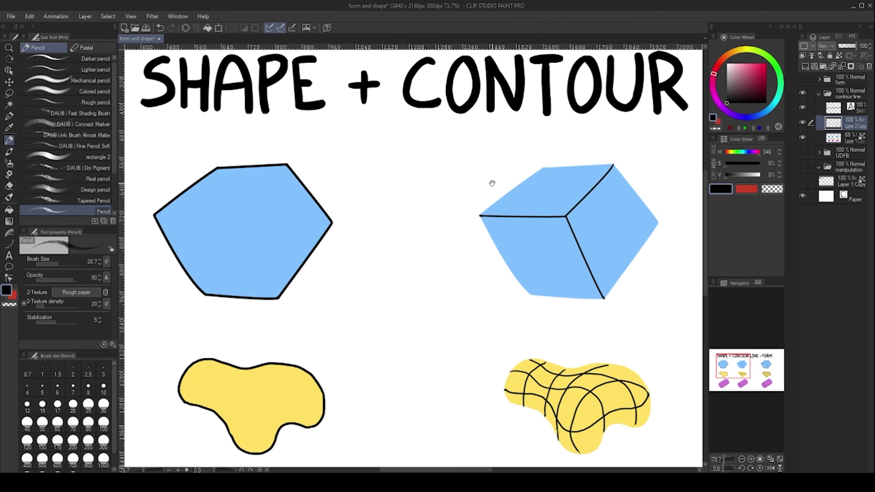
scroll(488, 182, "up", 4)
left_click_drag(399, 233, 385, 229)
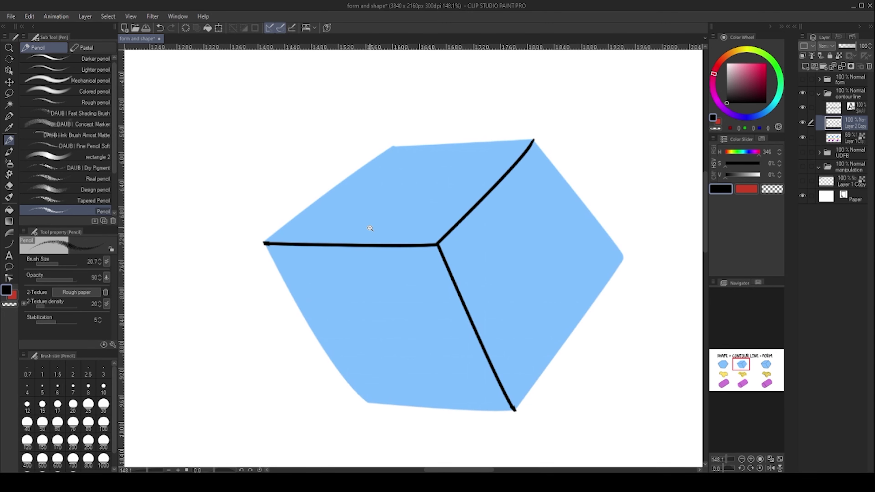
left_click_drag(370, 228, 379, 227)
left_click_drag(433, 203, 401, 207)
left_click_drag(401, 262, 422, 252)
left_click_drag(418, 369, 368, 279)
left_click_drag(352, 114, 366, 188)
scroll(441, 163, "down", 2)
scroll(401, 195, "up", 1)
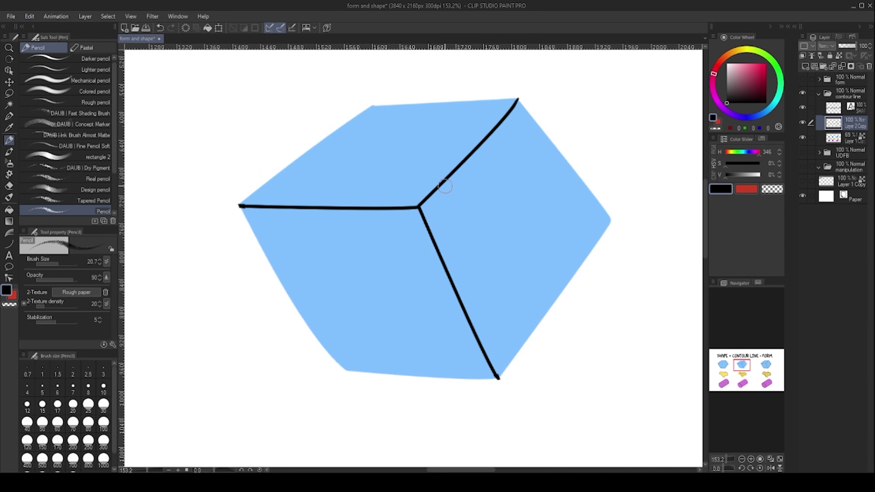
Step: Examine the grid of contour lines on the yellow blob in the middle column up close
scroll(463, 198, "down", 3)
mouse_move(485, 199)
left_mouse_down()
mouse_move(530, 199)
mouse_move(475, 199)
left_mouse_up()
left_click_drag(338, 245, 441, 196)
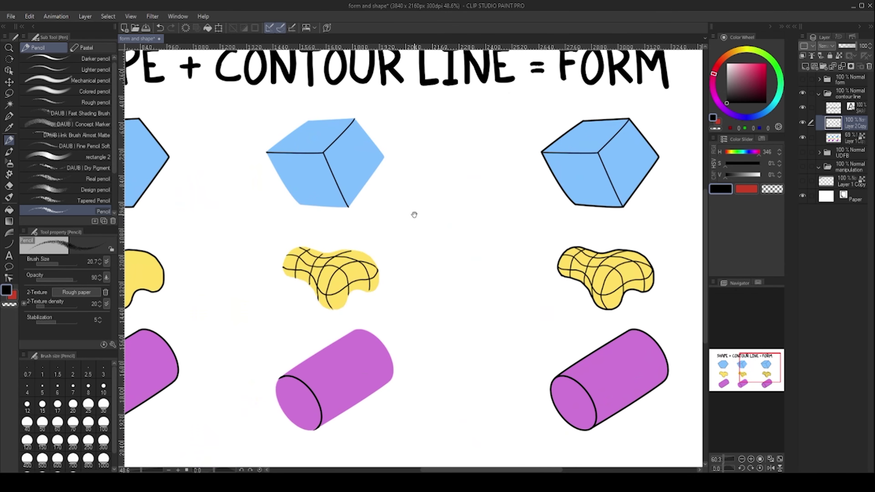
left_click_drag(293, 275, 350, 252)
scroll(321, 252, "up", 1)
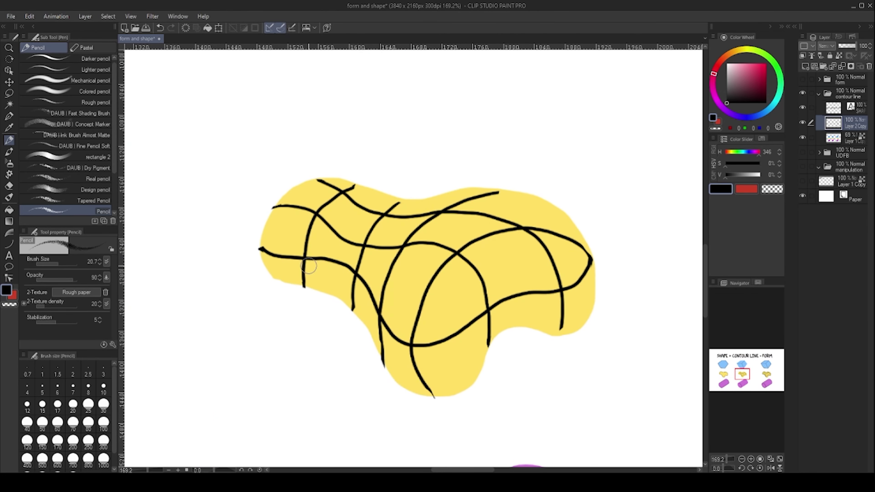
left_click_drag(409, 205, 369, 205)
left_click_drag(516, 211, 328, 232)
left_click_drag(479, 226, 463, 217)
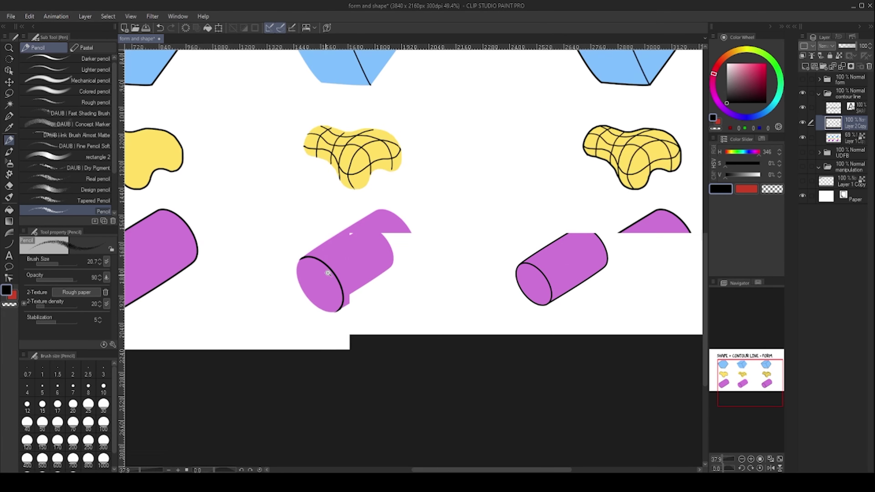
Step: Compare the purple cylinders across the page, and review the blue cube beneath the CONTOUR LINE heading
left_click_drag(320, 281, 409, 243)
scroll(355, 279, "down", 4)
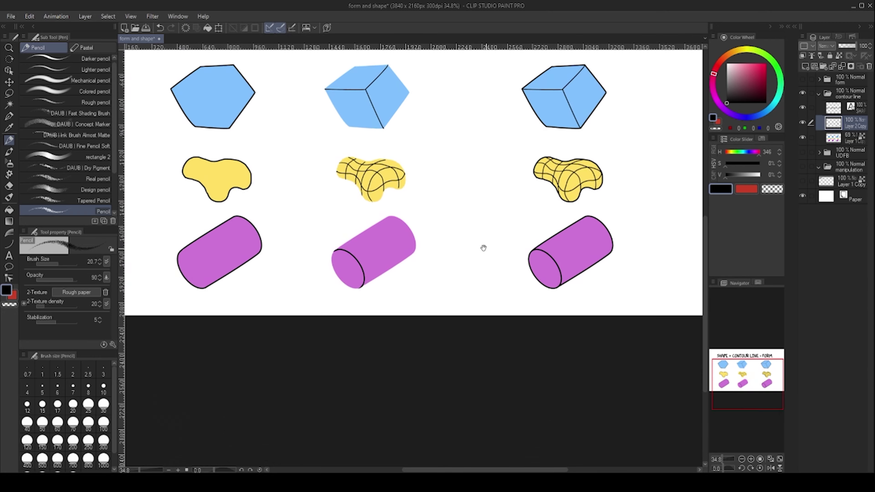
left_click_drag(482, 252, 455, 234)
scroll(486, 219, "up", 4)
left_click_drag(513, 192, 406, 197)
left_click_drag(407, 197, 450, 283)
left_click_drag(362, 164, 402, 173)
scroll(392, 122, "up", 3)
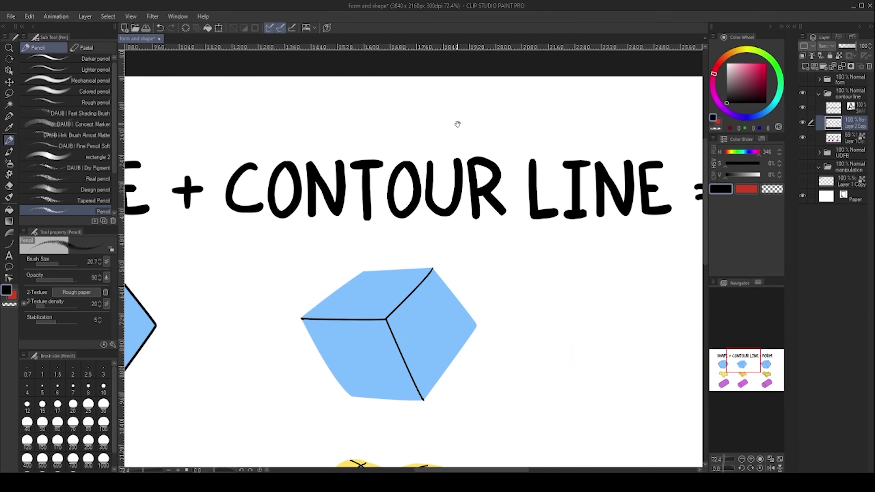
left_click_drag(455, 123, 425, 137)
scroll(434, 143, "down", 3)
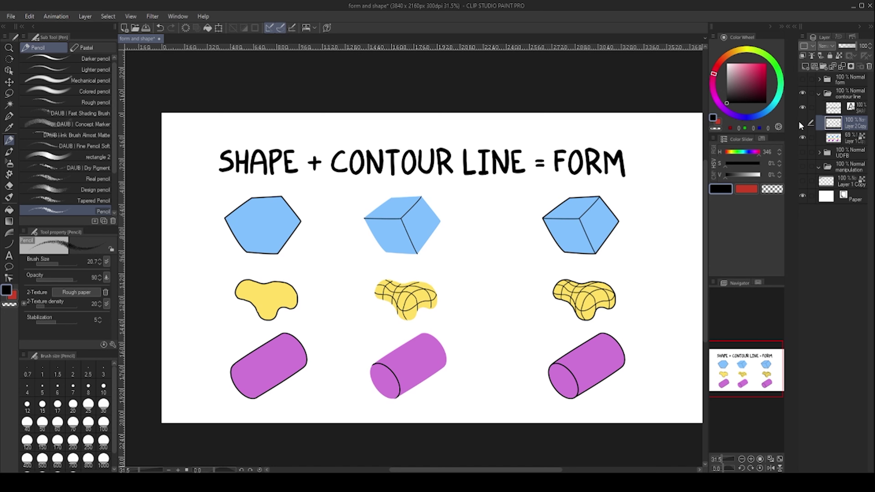
Step: Hide the two layers holding the example drawings and add a new empty layer below the heading text
left_click(802, 137)
left_click(833, 109)
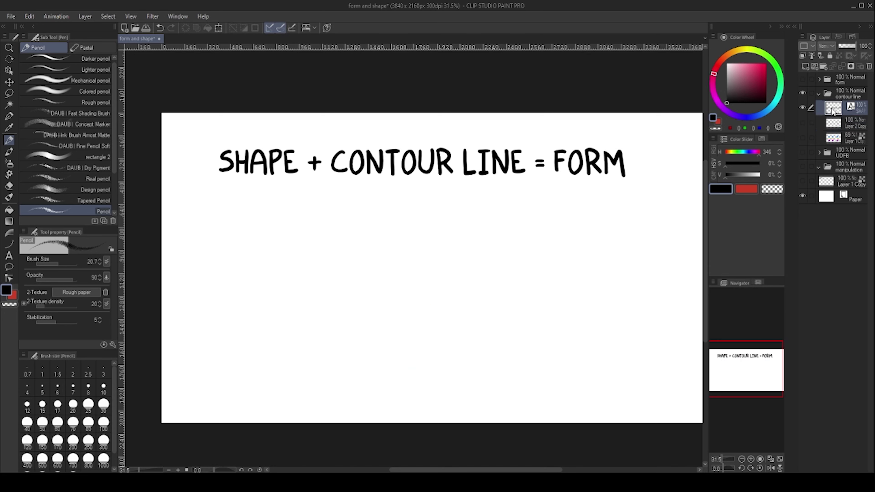
left_click(805, 67)
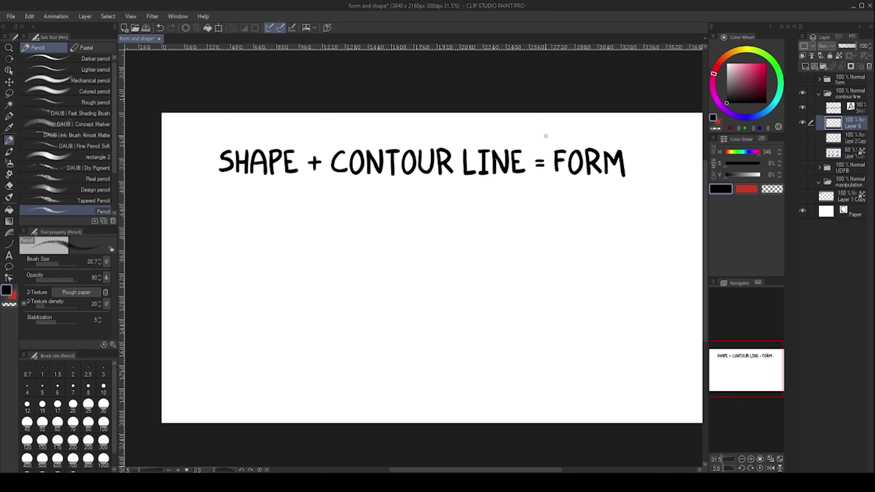
Step: Sketch a wide, rounded six-sided outline in red beneath the word SHAPE with the Pencil
key("x")
left_click_drag(346, 258, 333, 246)
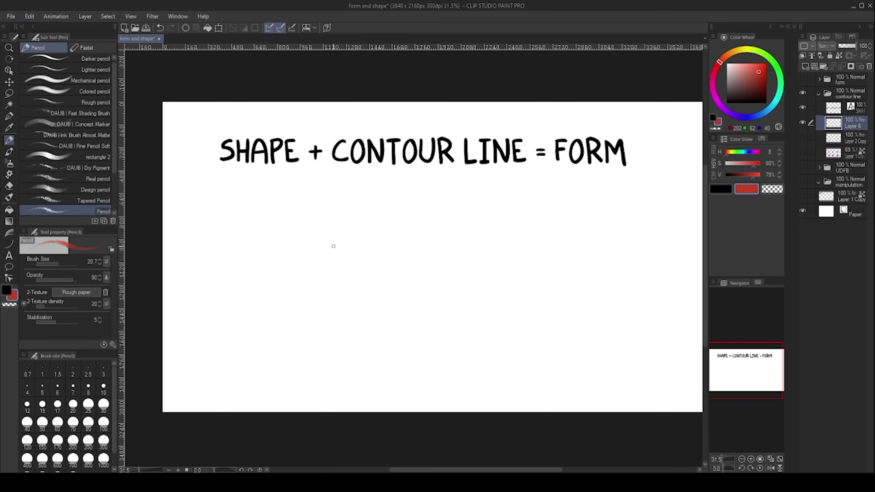
scroll(320, 274, "up", 3)
left_click_drag(267, 272, 278, 206)
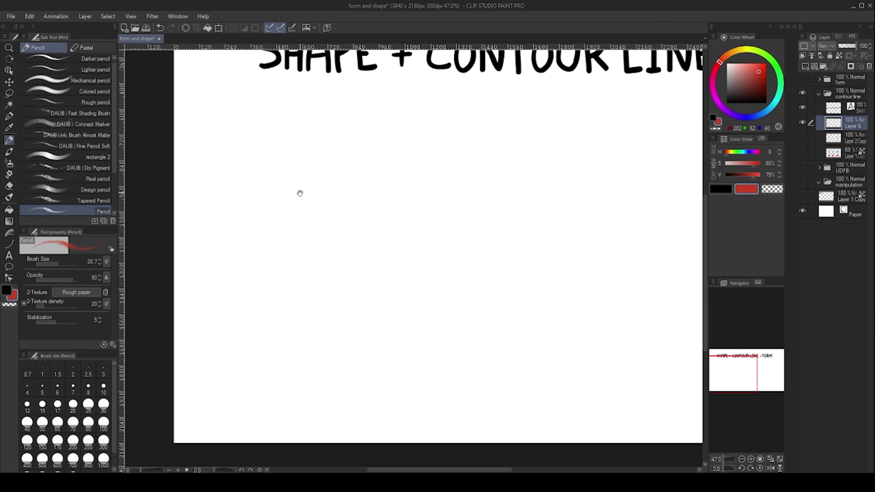
scroll(300, 194, "up", 2)
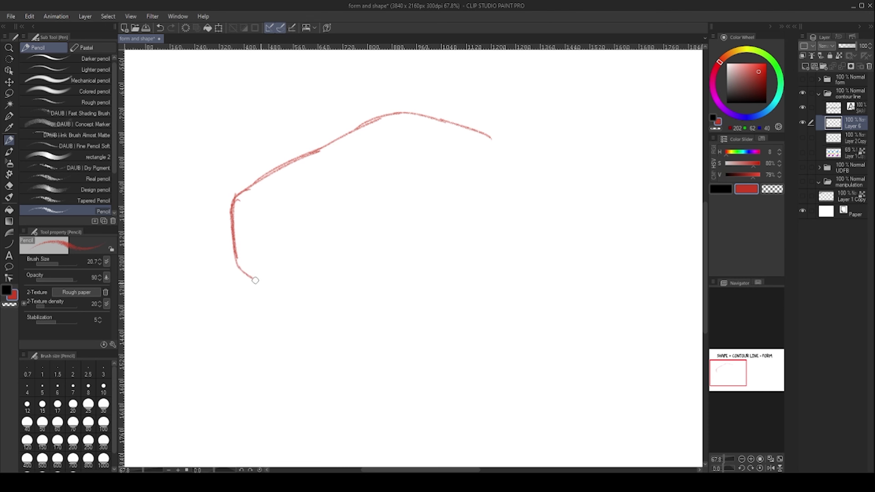
left_click_drag(395, 316, 472, 263)
left_click_drag(427, 291, 506, 230)
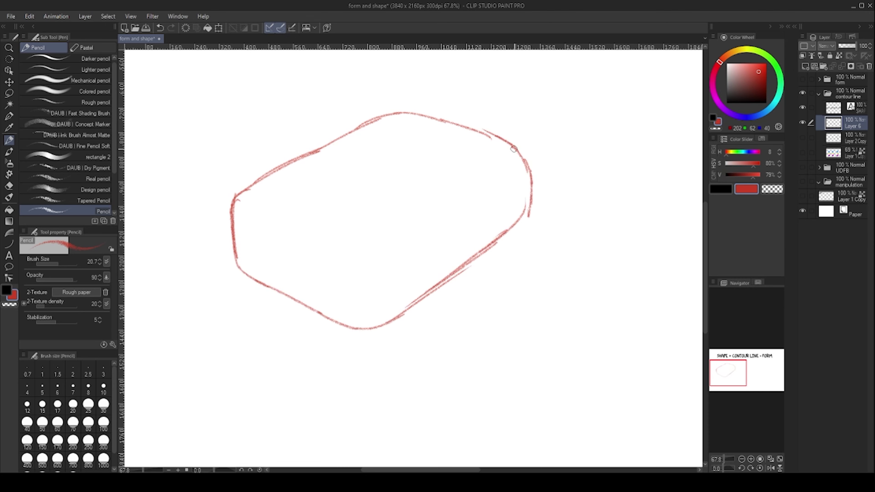
Step: Sketch a three-lobed blob outline in red beside the rounded six-sided shape
scroll(510, 201, "down", 6)
scroll(471, 190, "up", 4)
left_click_drag(510, 202, 368, 195)
scroll(361, 195, "up", 2)
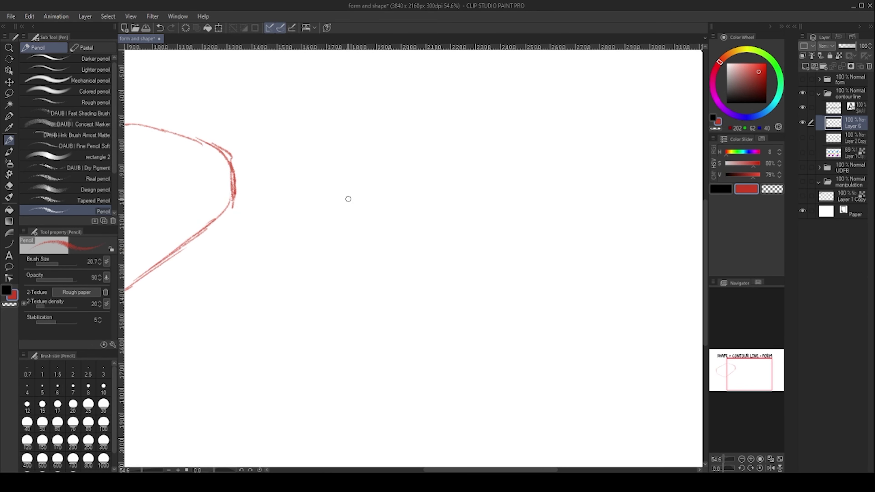
mouse_move(337, 212)
left_mouse_down()
mouse_move(357, 98)
mouse_move(562, 223)
mouse_move(525, 266)
left_mouse_up()
key("ctrl+z")
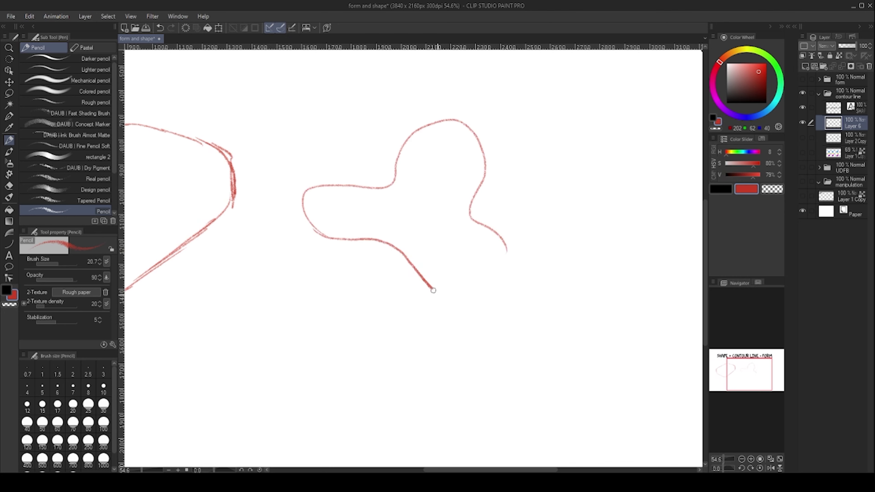
scroll(494, 216, "down", 3)
mouse_move(603, 201)
left_mouse_down()
mouse_move(424, 231)
mouse_move(476, 150)
mouse_move(374, 268)
mouse_move(392, 172)
left_mouse_up()
scroll(425, 230, "up", 3)
key("ctrl+z")
mouse_move(364, 223)
left_mouse_down()
mouse_move(347, 271)
mouse_move(403, 166)
left_mouse_up()
key("ctrl+z")
key("ctrl+z")
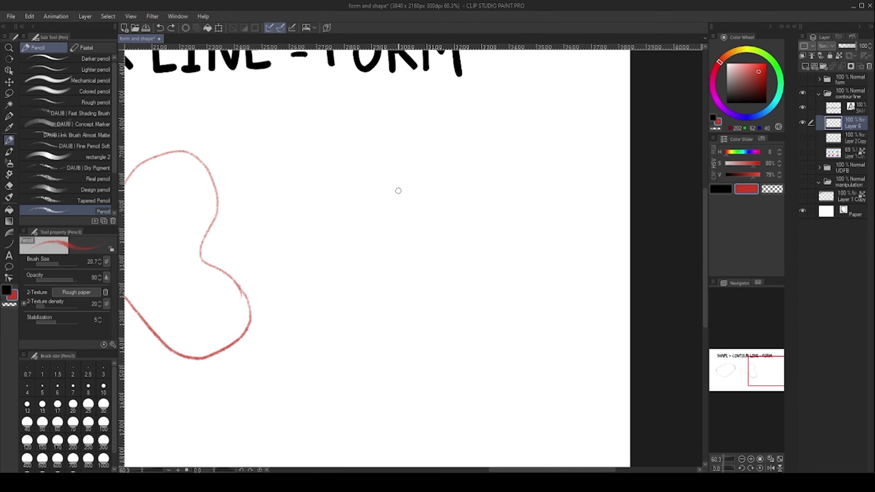
Step: Sketch a third red outline beneath the word FORM, shaped like a lopsided X with four rounded arms
scroll(427, 181, "down", 3)
scroll(374, 223, "up", 3)
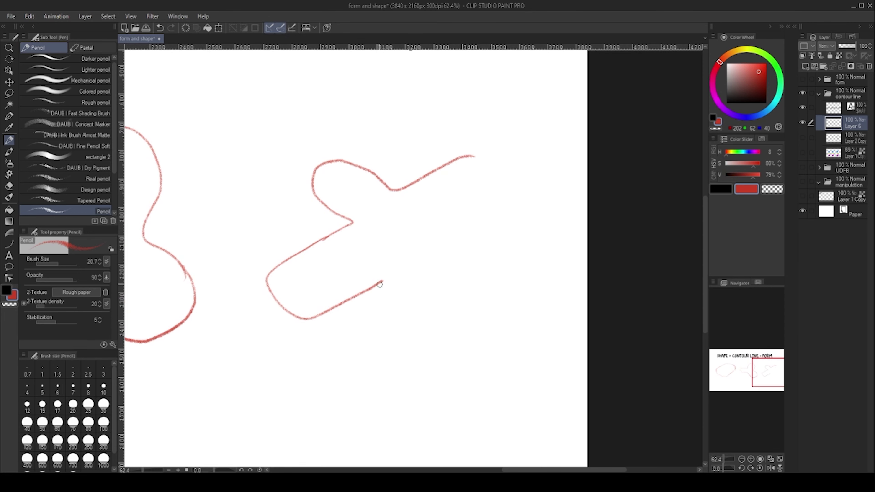
mouse_move(484, 169)
left_mouse_down()
mouse_move(474, 150)
mouse_move(512, 174)
mouse_move(507, 226)
left_mouse_up()
left_click_drag(497, 196, 431, 200)
left_click_drag(431, 200, 482, 211)
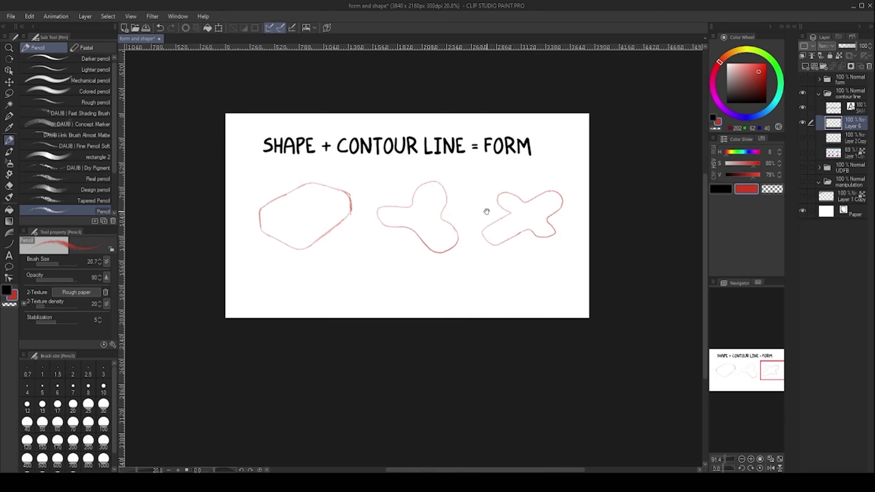
Step: Look over the three red outlines and compare them as flat shapes
scroll(306, 194, "up", 5)
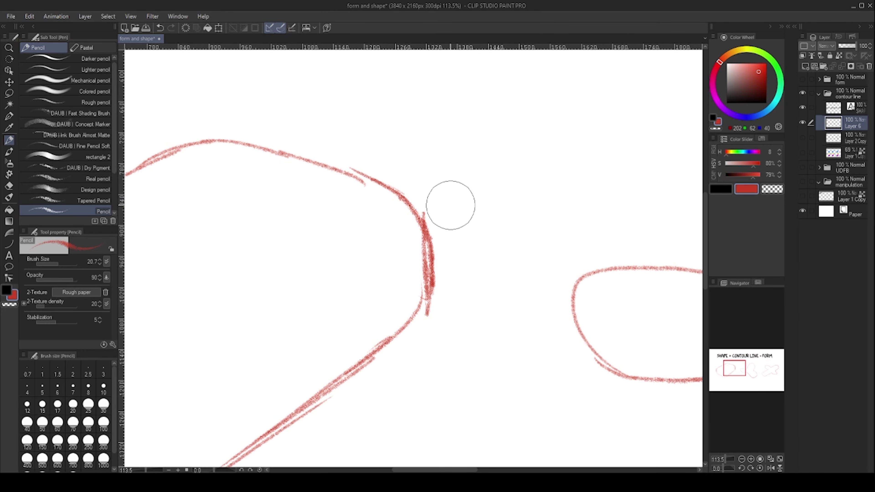
scroll(379, 165, "down", 4)
scroll(377, 137, "up", 2)
scroll(217, 125, "up", 2)
scroll(276, 137, "down", 3)
scroll(345, 156, "up", 4)
scroll(345, 156, "down", 2)
scroll(439, 152, "up", 3)
scroll(399, 205, "down", 7)
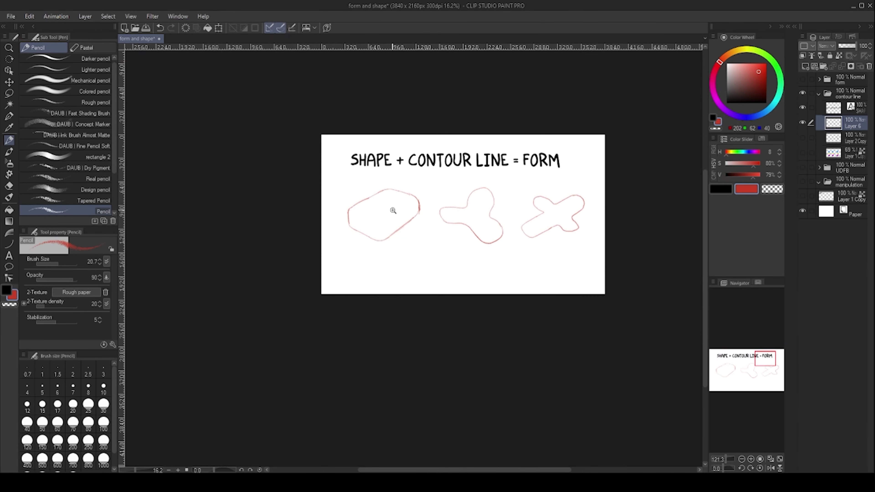
Step: Reinforce the upper-left edge of the rounded six-sided outline with more red strokes
scroll(400, 205, "up", 2)
scroll(342, 195, "up", 2)
scroll(465, 195, "up", 1)
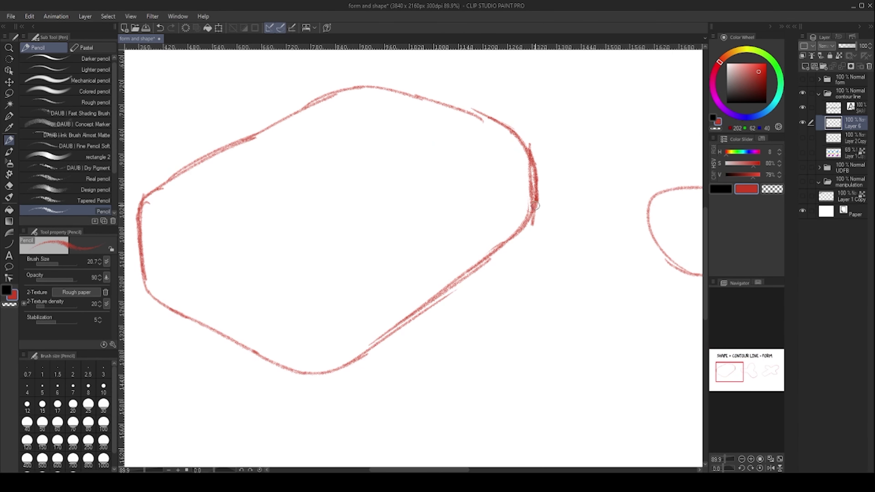
scroll(528, 210, "down", 2)
scroll(213, 239, "up", 2)
mouse_move(215, 220)
left_mouse_down()
mouse_move(297, 169)
mouse_move(276, 177)
mouse_move(411, 116)
left_mouse_up()
left_click_drag(454, 150, 451, 145)
Step: Switch the drawing color to black and add a new layer directly below the red outline layer
key("x")
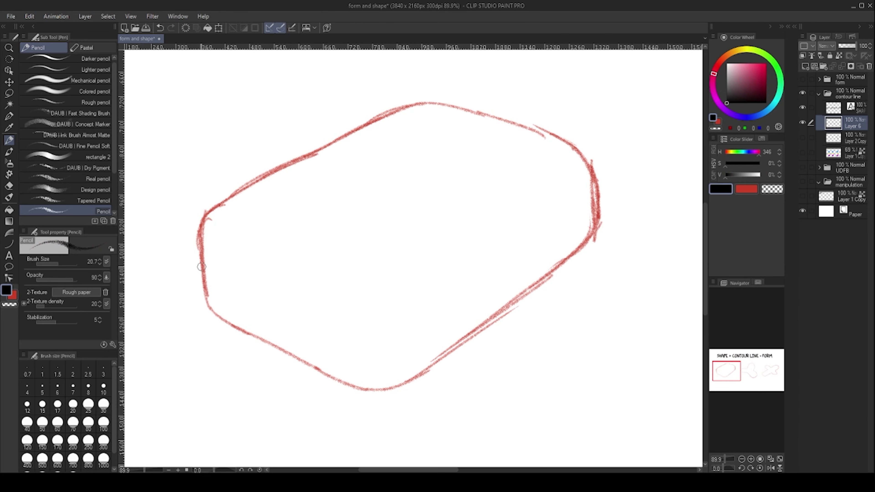
left_click_drag(267, 214, 303, 219)
scroll(334, 225, "up", 1)
left_click(820, 136)
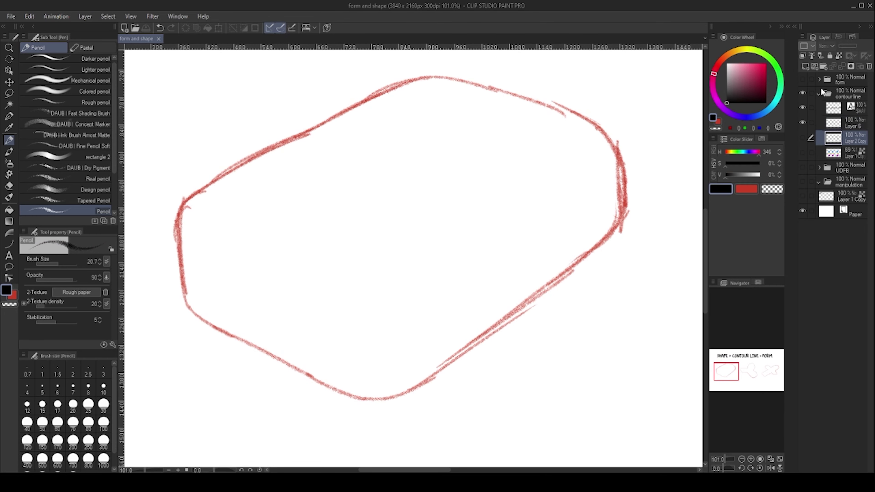
left_click(804, 66)
Step: Draw black inner lines for the front face's top edge, the near corner and the long side edge, making the six-sided outline a box
left_click_drag(229, 219, 354, 281)
key("ctrl+z")
left_click_drag(182, 207, 360, 272)
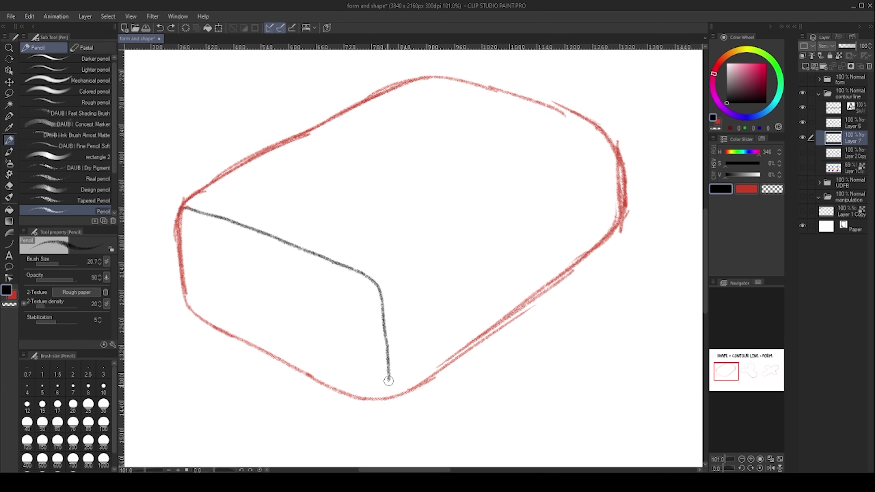
left_click_drag(449, 144, 413, 170)
left_click_drag(348, 310, 429, 261)
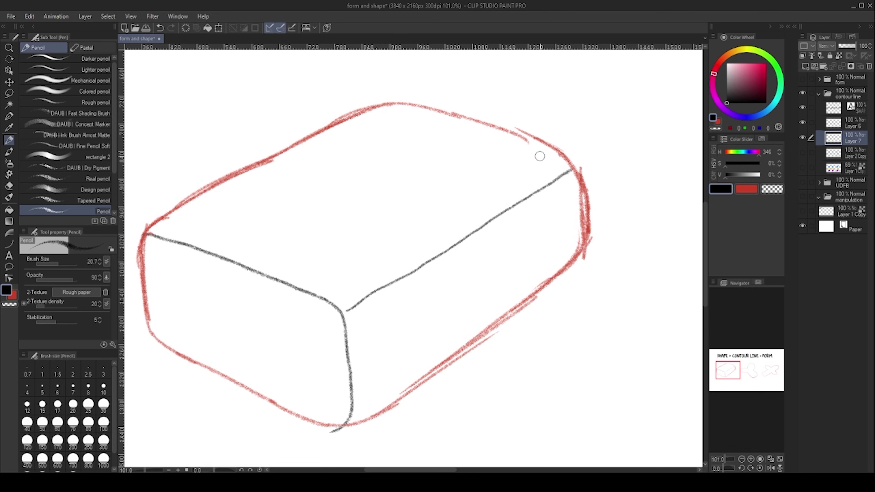
Step: Draw a black contour line across the middle of the box's top and down its long side face
left_click_drag(309, 171, 416, 204)
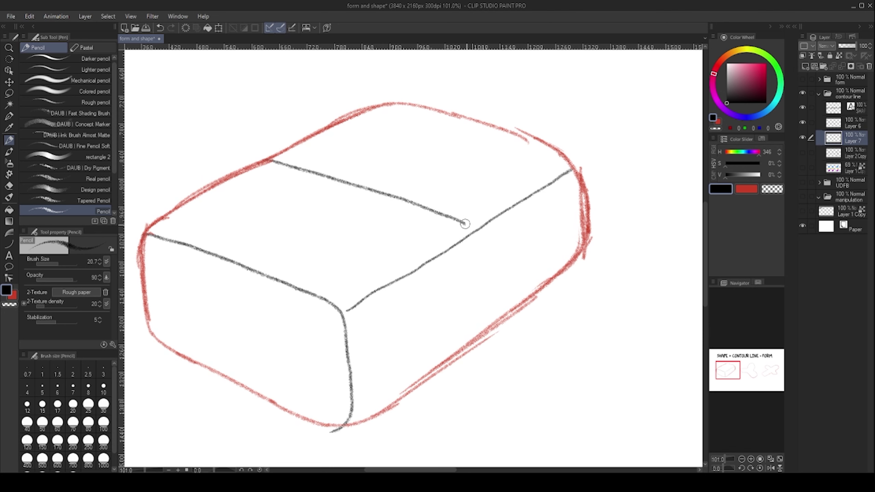
left_click_drag(470, 258, 453, 262)
scroll(492, 203, "down", 5)
scroll(429, 234, "up", 4)
scroll(425, 213, "up", 1)
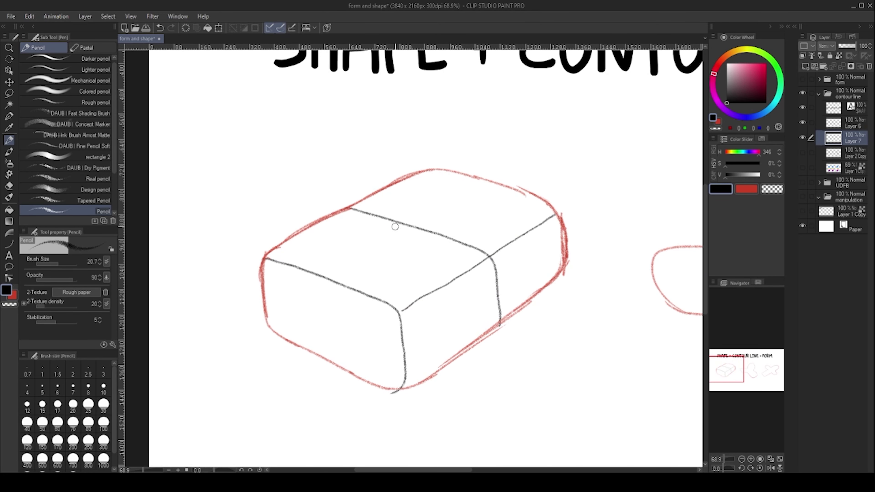
scroll(391, 235, "up", 2)
scroll(381, 227, "down", 3)
Step: Draw four curved black contour lines wrapping around the left arm of the three-lobed blob
left_click_drag(466, 242, 419, 243)
scroll(580, 207, "down", 3)
scroll(391, 242, "up", 4)
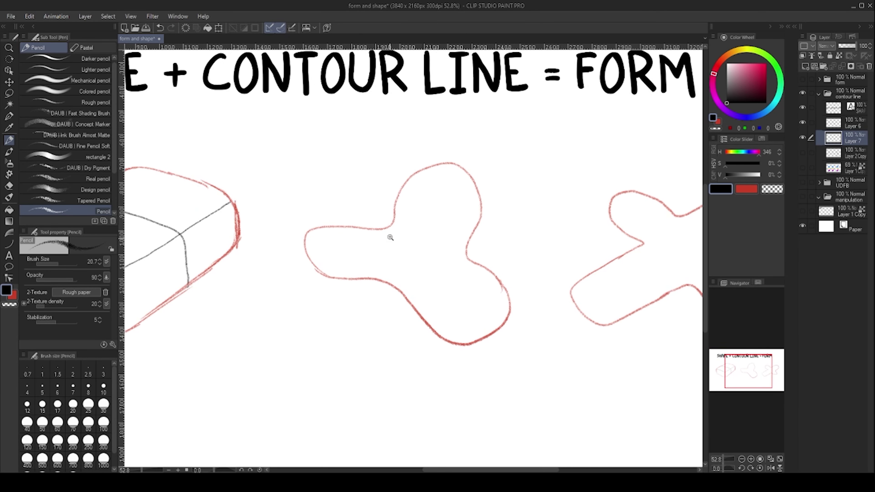
scroll(438, 236, "up", 3)
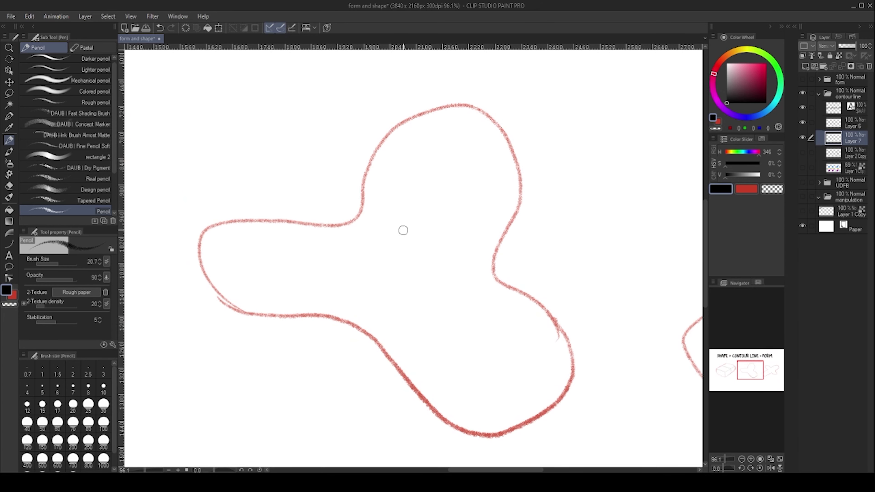
scroll(400, 222, "up", 2)
scroll(401, 239, "down", 5)
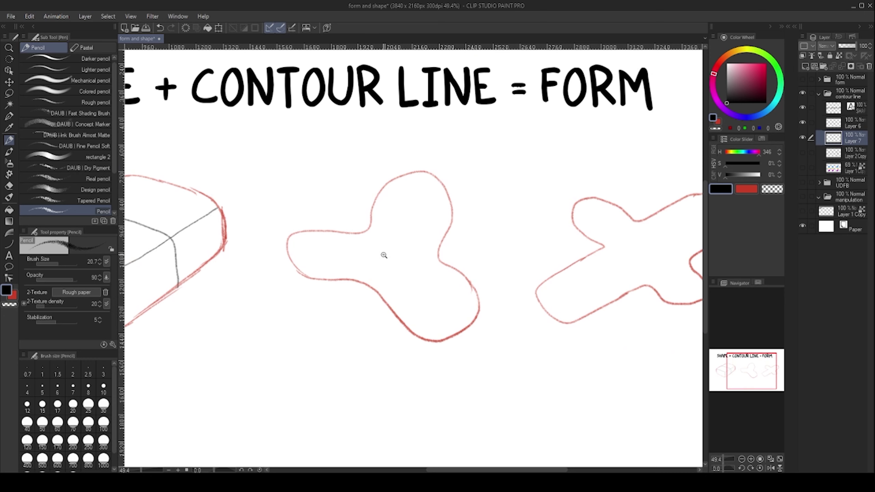
scroll(384, 255, "up", 3)
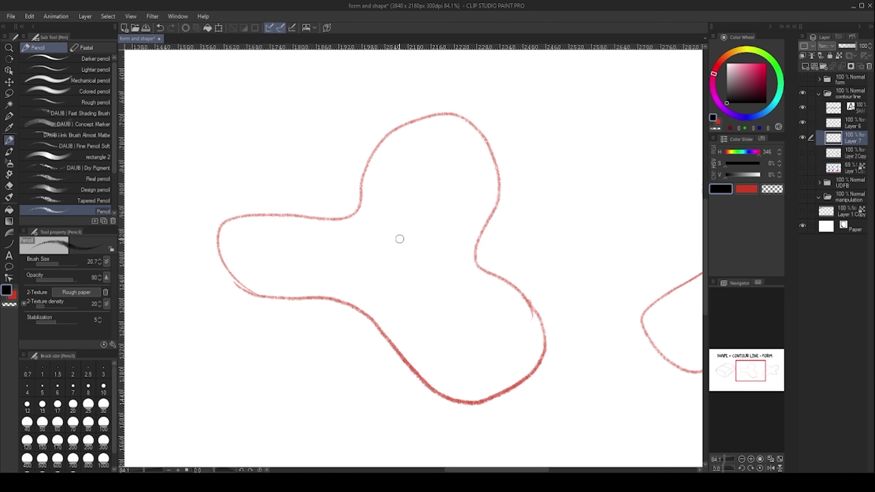
scroll(336, 232, "up", 3)
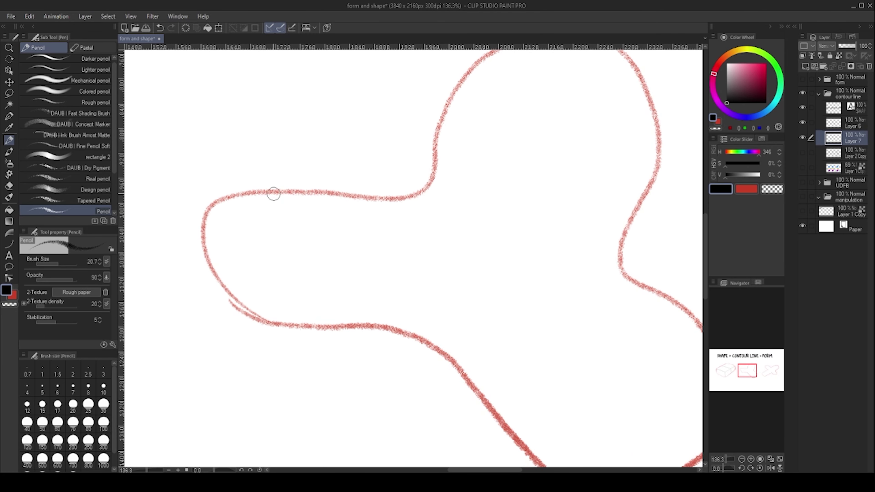
mouse_move(250, 210)
left_mouse_down()
mouse_move(241, 259)
mouse_move(267, 311)
mouse_move(293, 324)
mouse_move(316, 320)
mouse_move(286, 234)
mouse_move(316, 196)
mouse_move(339, 207)
mouse_move(333, 283)
mouse_move(364, 322)
mouse_move(376, 326)
mouse_move(370, 242)
mouse_move(384, 208)
mouse_move(402, 196)
mouse_move(380, 197)
mouse_move(331, 230)
mouse_move(436, 217)
mouse_move(512, 272)
mouse_move(528, 300)
left_mouse_up()
Step: Draw four arched black contour lines across the blob's upper lobe, ending near its tip
mouse_move(342, 195)
left_mouse_down()
mouse_move(420, 166)
mouse_move(528, 226)
mouse_move(537, 274)
left_mouse_up()
left_click_drag(457, 153, 453, 202)
mouse_move(357, 195)
left_mouse_down()
mouse_move(436, 165)
mouse_move(543, 226)
mouse_move(554, 267)
left_mouse_up()
mouse_move(423, 141)
left_mouse_down()
mouse_move(451, 128)
mouse_move(517, 154)
left_mouse_up()
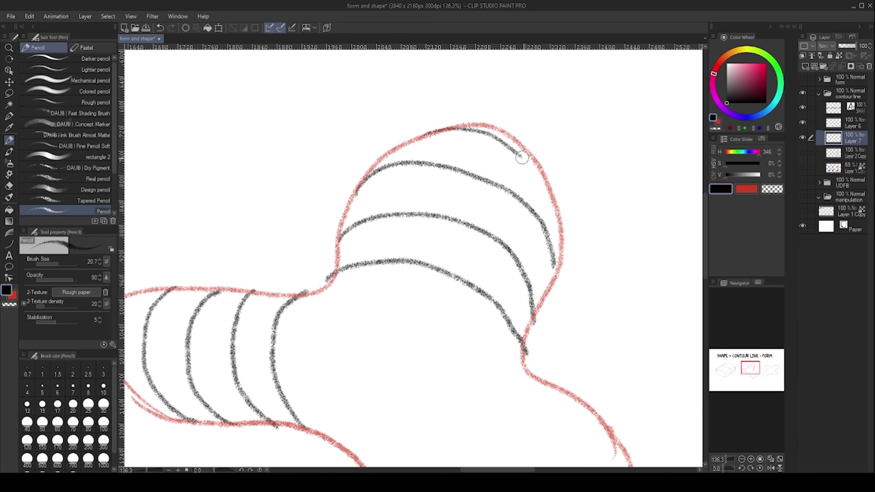
Step: Draw three curved contour lines around the blob's lower-right lobe and a small ellipse at its end
scroll(527, 186, "down", 4)
scroll(482, 245, "up", 2)
scroll(379, 286, "up", 2)
mouse_move(352, 323)
left_mouse_down()
mouse_move(350, 262)
mouse_move(328, 211)
mouse_move(410, 185)
left_mouse_up()
mouse_move(335, 312)
left_mouse_down()
mouse_move(331, 288)
mouse_move(378, 229)
mouse_move(465, 207)
left_mouse_up()
mouse_move(370, 343)
left_mouse_down()
mouse_move(373, 291)
mouse_move(432, 254)
mouse_move(511, 246)
left_mouse_up()
scroll(469, 230, "up", 3)
mouse_move(379, 292)
left_mouse_down()
mouse_move(468, 271)
mouse_move(392, 274)
left_mouse_up()
mouse_move(444, 248)
left_mouse_down()
mouse_move(387, 253)
mouse_move(434, 253)
left_mouse_up()
Step: Add another contour line at the base of the left arm and a rounded triangle where the lobes meet
scroll(434, 254, "up", 5)
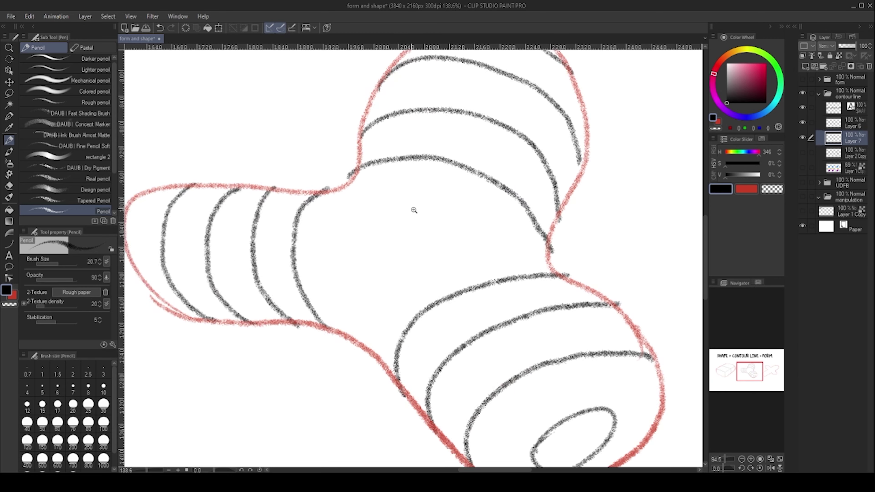
mouse_move(336, 168)
left_mouse_down()
mouse_move(320, 224)
mouse_move(325, 343)
mouse_move(360, 402)
left_mouse_up()
mouse_move(383, 206)
left_mouse_down()
mouse_move(534, 252)
mouse_move(457, 200)
mouse_move(422, 185)
mouse_move(390, 196)
left_mouse_up()
scroll(446, 192, "down", 6)
scroll(446, 191, "up", 3)
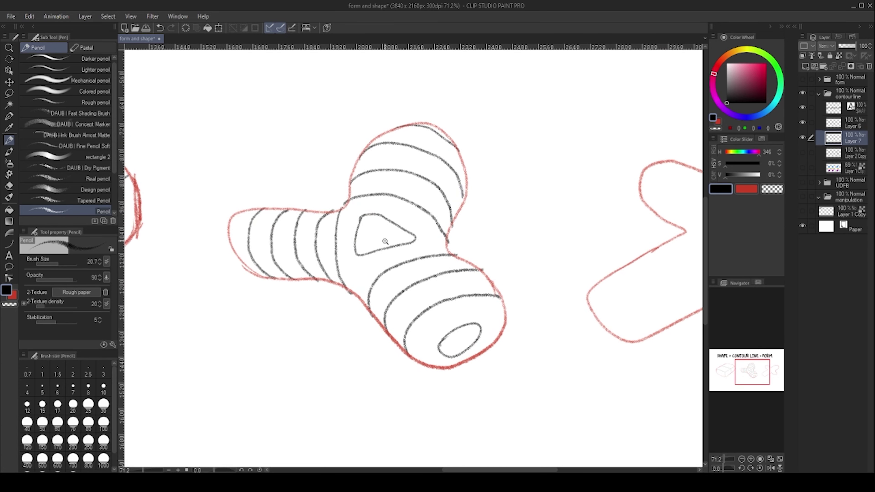
Step: Replace the small ellipse on the lower-right lobe with a face made of two black eyes and a smile
mouse_move(438, 273)
left_mouse_down()
mouse_move(420, 240)
mouse_move(400, 256)
mouse_move(408, 274)
left_mouse_up()
scroll(431, 254, "up", 3)
scroll(418, 253, "up", 1)
left_click_drag(377, 245, 381, 243)
left_click_drag(471, 207, 473, 212)
left_click_drag(417, 280, 462, 261)
left_click_drag(462, 260, 409, 286)
mouse_move(467, 242)
left_mouse_down()
mouse_move(422, 254)
mouse_move(473, 231)
left_mouse_up()
key("ctrl+z")
left_click_drag(402, 284, 455, 246)
scroll(414, 268, "down", 6)
scroll(401, 205, "up", 4)
left_click_drag(364, 163, 420, 238)
left_click_drag(501, 202, 377, 255)
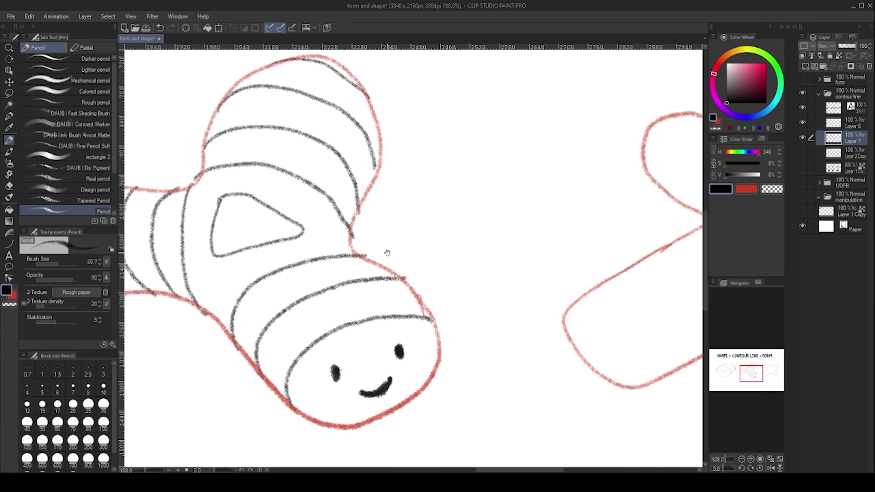
left_click_drag(403, 224, 500, 207)
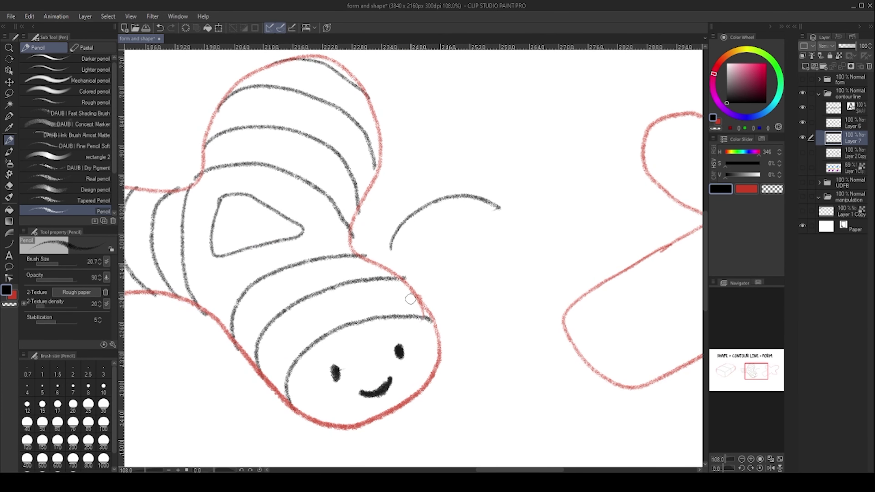
left_click_drag(419, 297, 429, 249)
mouse_move(192, 322)
left_mouse_down()
mouse_move(484, 238)
mouse_move(451, 214)
mouse_move(486, 181)
mouse_move(544, 192)
left_mouse_up()
key("ctrl+z")
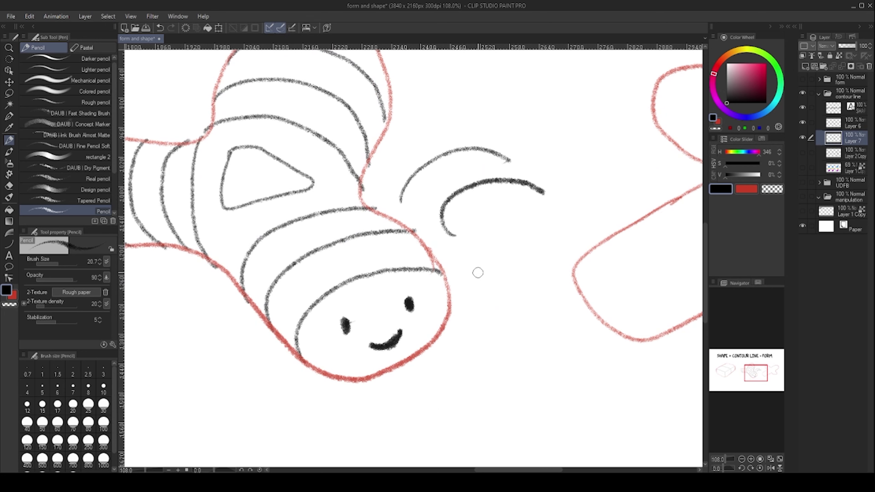
mouse_move(471, 267)
left_mouse_down()
mouse_move(507, 224)
mouse_move(570, 235)
left_mouse_up()
left_click_drag(433, 188, 549, 216)
left_click_drag(510, 184, 424, 196)
Step: Draw four curved black contour lines across the lower-left arm of the cross-like red shape
scroll(423, 196, "up", 3)
scroll(428, 253, "up", 2)
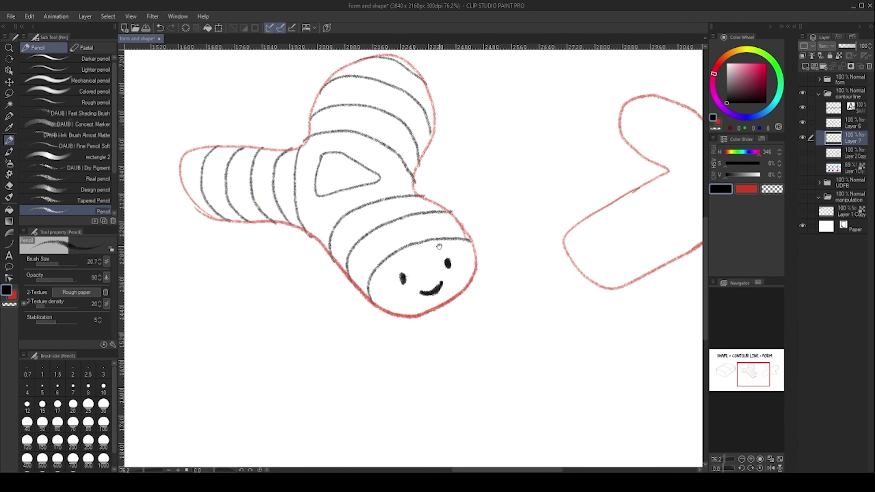
scroll(434, 243, "down", 4)
scroll(464, 239, "up", 3)
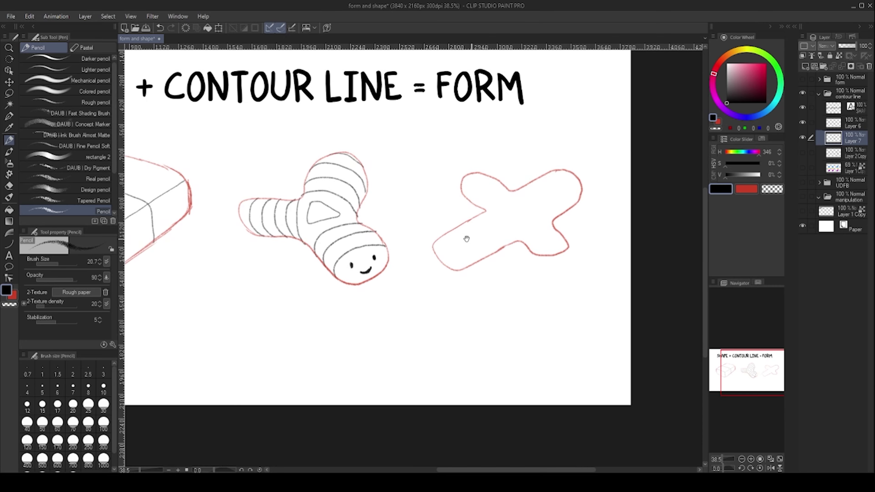
scroll(466, 225, "up", 4)
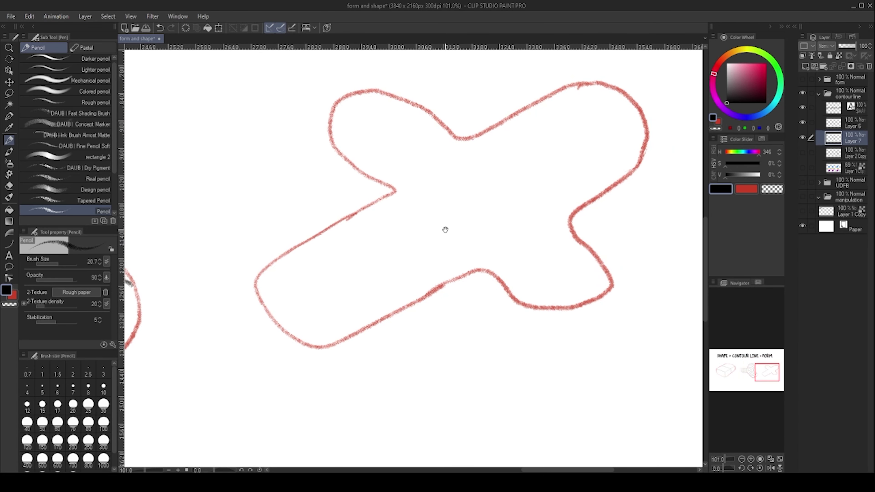
scroll(454, 217, "up", 1)
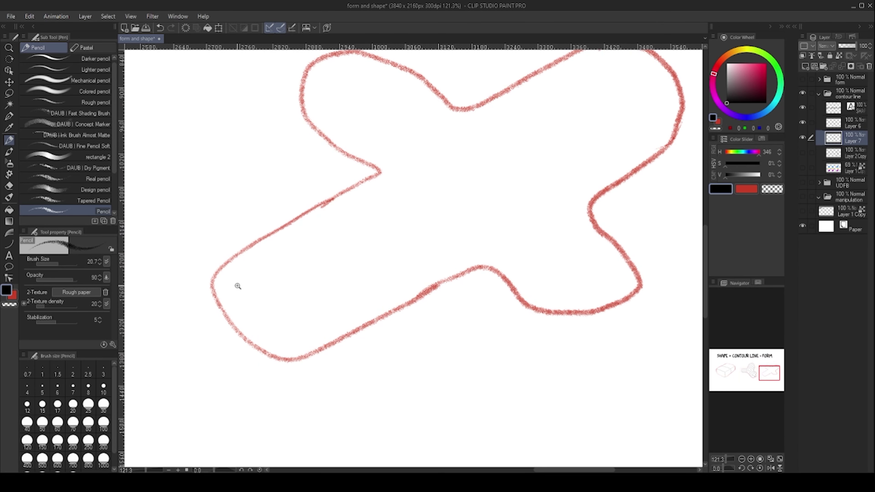
scroll(237, 286, "up", 1)
mouse_move(213, 271)
left_mouse_down()
mouse_move(287, 291)
mouse_move(311, 368)
left_mouse_up()
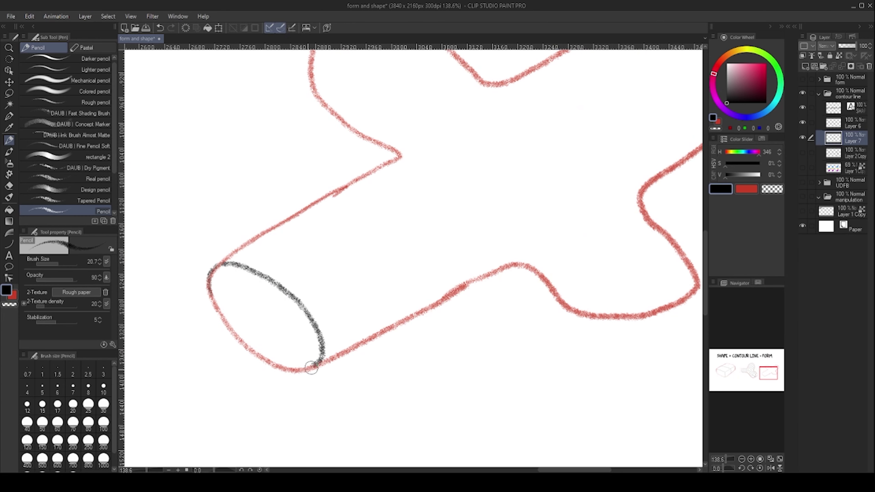
mouse_move(272, 233)
left_mouse_down()
mouse_move(352, 257)
mouse_move(365, 333)
left_mouse_up()
left_click_drag(314, 203, 431, 296)
left_click_drag(437, 214, 361, 275)
left_click_drag(312, 224, 418, 341)
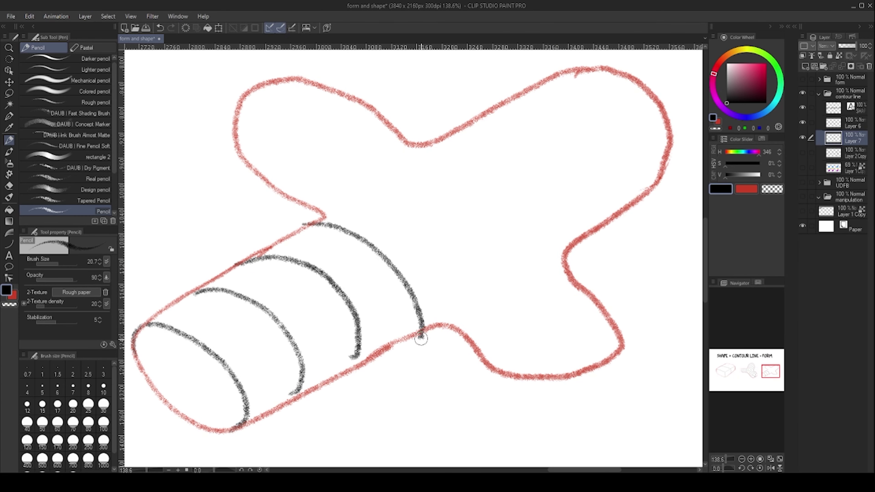
Step: Sketch a black arrow pointing up and to the left beside the cross shape's upper-left arm
scroll(411, 260, "up", 2)
scroll(348, 279, "up", 1)
left_click_drag(360, 248, 348, 226)
mouse_move(318, 181)
left_mouse_down()
mouse_move(373, 186)
mouse_move(418, 212)
left_mouse_up()
mouse_move(189, 207)
left_mouse_down()
mouse_move(312, 322)
mouse_move(197, 248)
left_mouse_up()
left_click_drag(374, 277, 292, 242)
Step: Draw three arched contour lines across the cross shape's upper-left arm, bulging toward its tip
mouse_move(344, 279)
left_mouse_down()
mouse_move(437, 181)
mouse_move(465, 183)
left_mouse_up()
left_click_drag(333, 247, 369, 292)
mouse_move(333, 314)
left_mouse_down()
mouse_move(339, 224)
mouse_move(432, 178)
mouse_move(465, 181)
left_mouse_up()
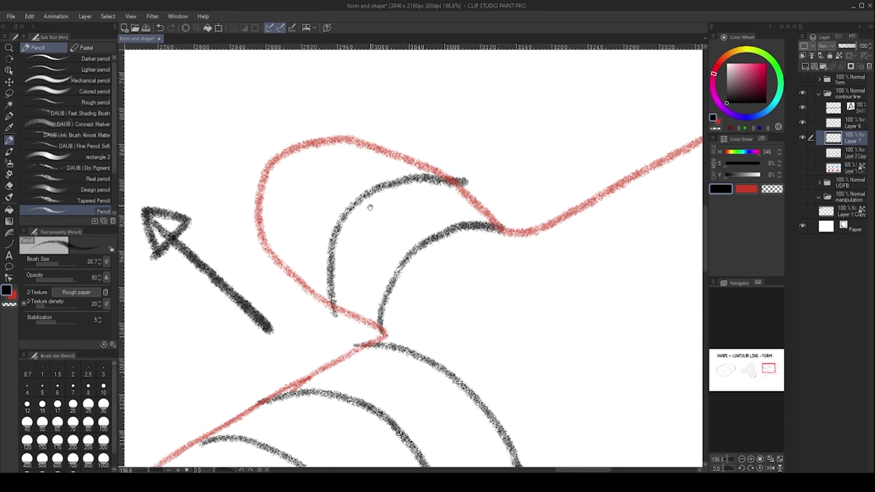
left_click_drag(373, 203, 411, 250)
mouse_move(336, 328)
left_mouse_down()
mouse_move(322, 273)
mouse_move(372, 196)
mouse_move(410, 195)
left_mouse_up()
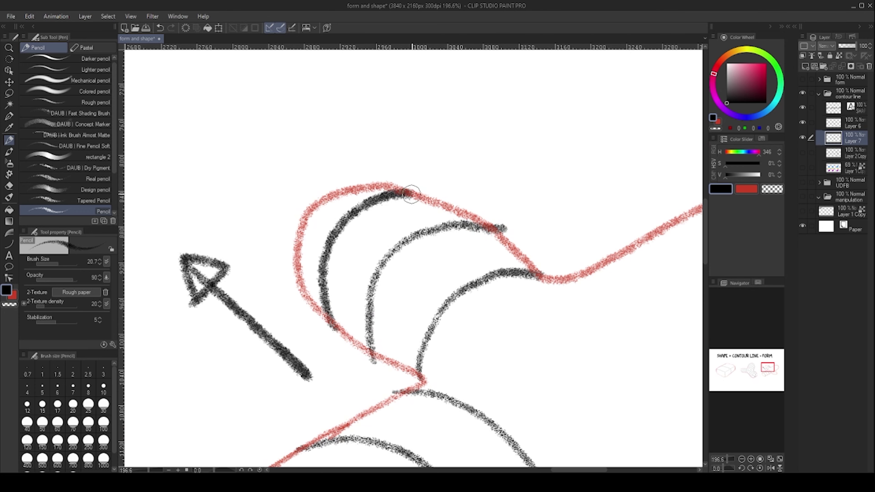
left_click_drag(409, 153, 526, 81)
left_click_drag(481, 202, 578, 126)
left_click_drag(563, 196, 354, 51)
key("ctrl+z")
key("ctrl+z")
key("ctrl+z")
left_click_drag(511, 220, 448, 221)
left_click_drag(582, 283, 376, 210)
mouse_move(376, 248)
left_mouse_down()
mouse_move(407, 285)
mouse_move(292, 184)
left_mouse_up()
key("ctrl+z")
mouse_move(366, 241)
left_mouse_down()
mouse_move(493, 333)
mouse_move(468, 336)
left_mouse_up()
key("ctrl+z")
key("ctrl+z")
Step: Draw three arched contour lines across the cross shape's lower-right arm and a small ellipse near its end
scroll(402, 293, "up", 3)
mouse_move(344, 304)
left_mouse_down()
mouse_move(410, 219)
mouse_move(495, 236)
left_mouse_up()
mouse_move(293, 297)
left_mouse_down()
mouse_move(320, 198)
mouse_move(446, 172)
left_mouse_up()
mouse_move(245, 246)
left_mouse_down()
mouse_move(292, 145)
mouse_move(417, 123)
left_mouse_up()
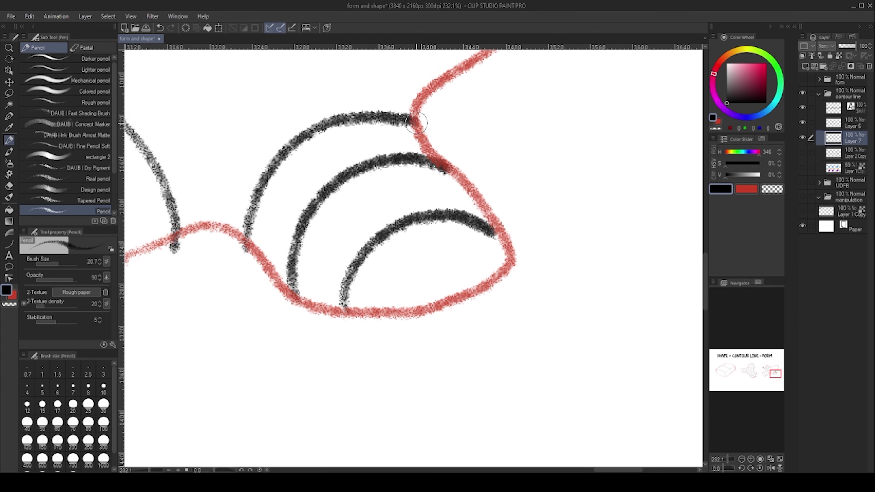
mouse_move(406, 289)
left_mouse_down()
mouse_move(453, 263)
mouse_move(408, 291)
left_mouse_up()
Step: Draw four curved contour lines across the cross shape's upper-right arm, from its base to near its tip
scroll(429, 244, "down", 6)
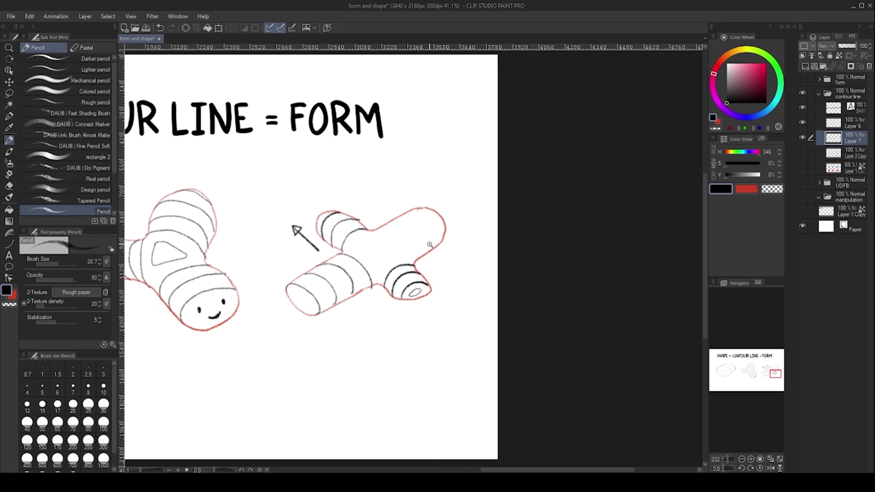
scroll(429, 244, "up", 5)
mouse_move(307, 212)
left_mouse_down()
mouse_move(385, 246)
mouse_move(415, 315)
left_mouse_up()
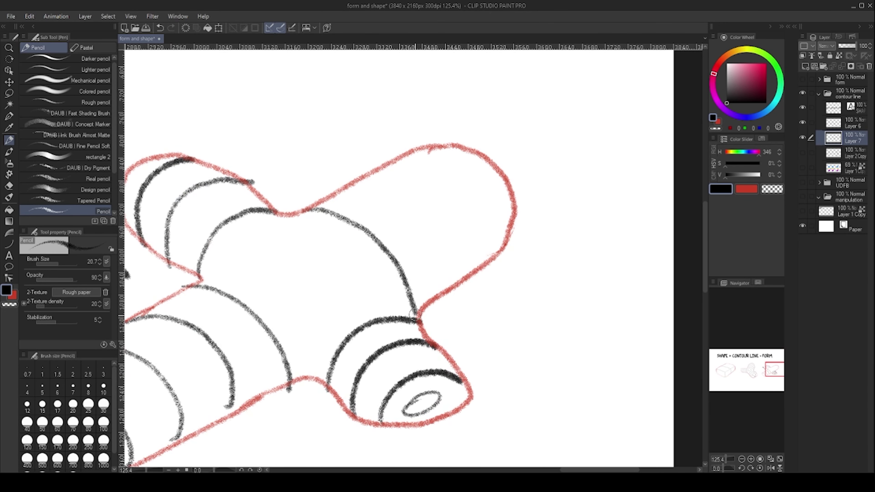
key("ctrl+z")
mouse_move(306, 208)
left_mouse_down()
mouse_move(404, 256)
mouse_move(420, 312)
left_mouse_up()
mouse_move(341, 190)
left_mouse_down()
mouse_move(381, 189)
mouse_move(439, 297)
left_mouse_up()
left_click_drag(381, 167, 465, 280)
mouse_move(408, 152)
left_mouse_down()
mouse_move(489, 256)
mouse_move(482, 265)
left_mouse_up()
mouse_move(471, 203)
left_mouse_down()
mouse_move(428, 225)
mouse_move(420, 248)
mouse_move(470, 242)
left_mouse_up()
left_click_drag(470, 243, 416, 227)
Step: Toggle the contour drawing layer off and on for comparison, and draw a rounded diamond where the cross shape's arms meet
scroll(416, 228, "up", 1)
scroll(408, 213, "down", 4)
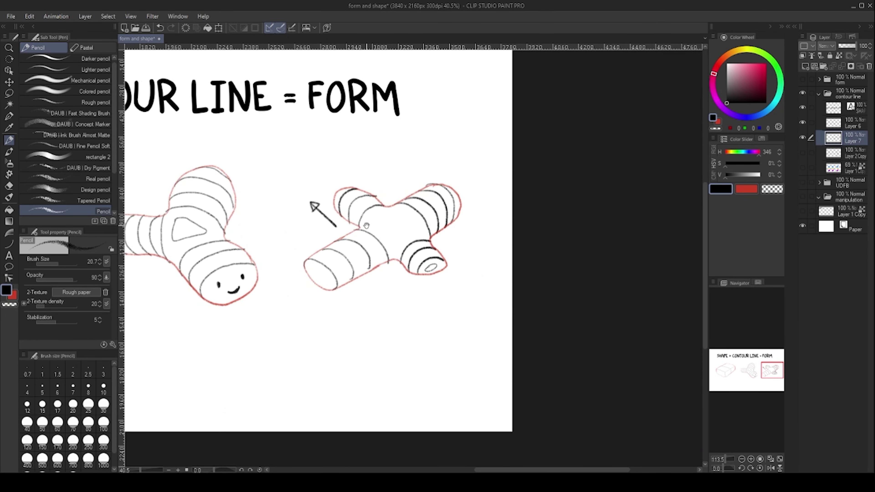
left_click(802, 138)
left_click(802, 138)
left_click_drag(545, 221, 448, 240)
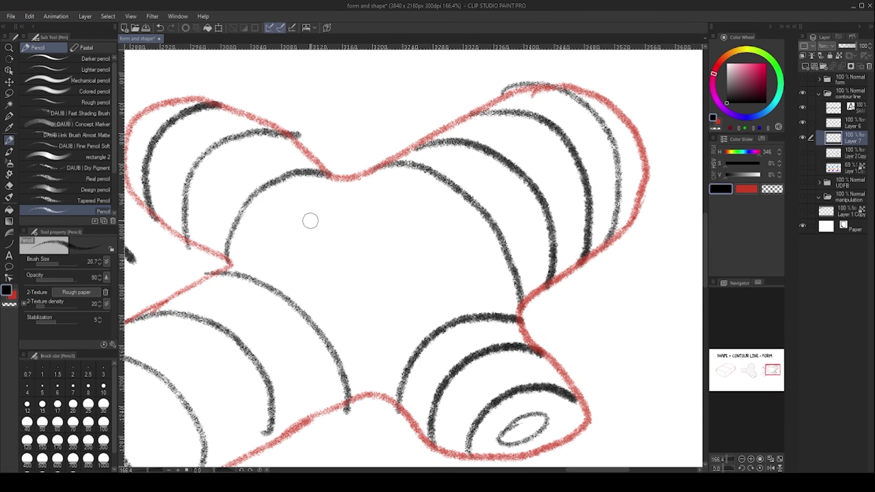
mouse_move(312, 233)
left_mouse_down()
mouse_move(342, 287)
mouse_move(417, 277)
mouse_move(361, 210)
left_mouse_up()
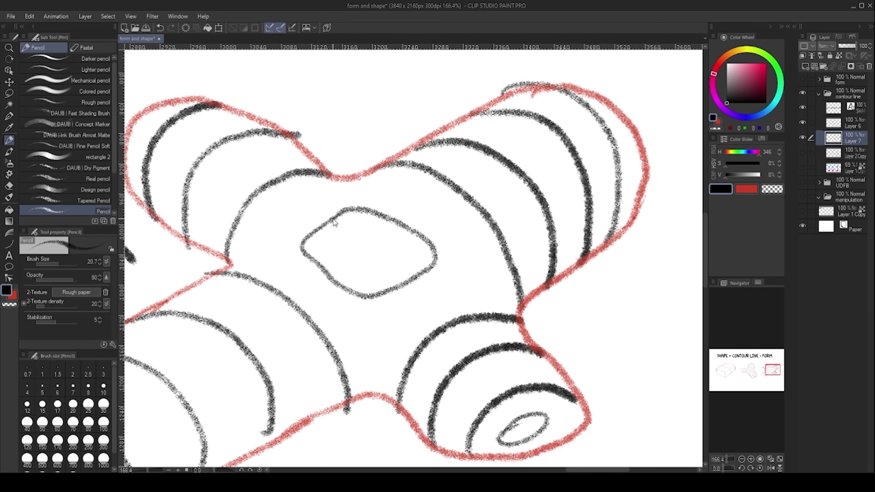
Step: Review how the contour lines run over the box, the three-lobed blob and the cross shape
left_click_drag(420, 187, 371, 207)
mouse_move(371, 207)
left_mouse_down()
mouse_move(457, 211)
mouse_move(492, 225)
left_mouse_up()
left_click_drag(240, 210, 271, 227)
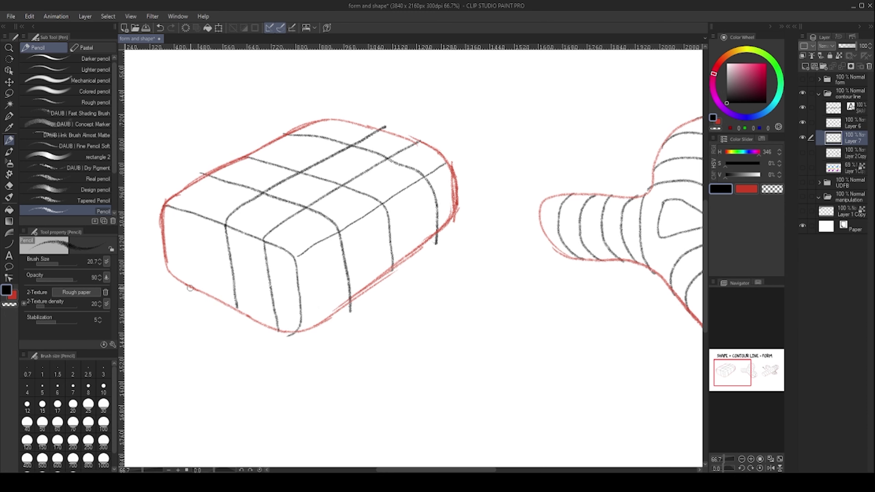
left_click_drag(342, 126, 275, 131)
left_click_drag(405, 133, 424, 205)
scroll(424, 205, "down", 1)
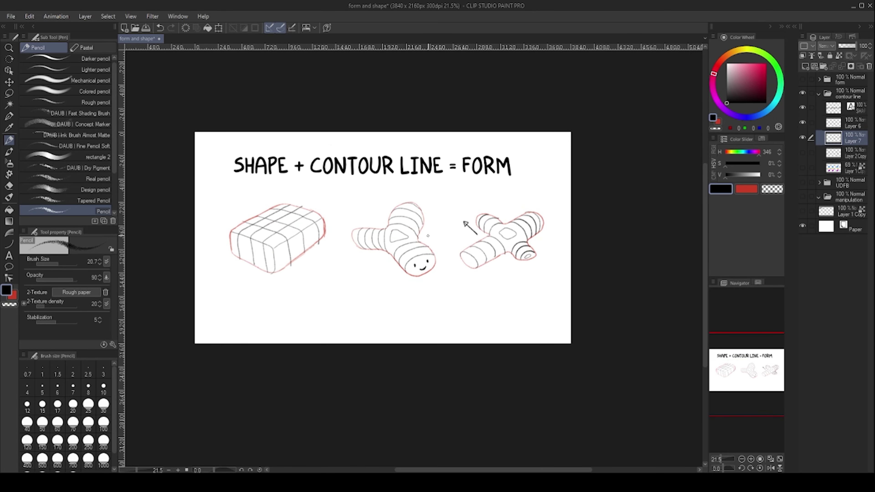
scroll(305, 211, "up", 3)
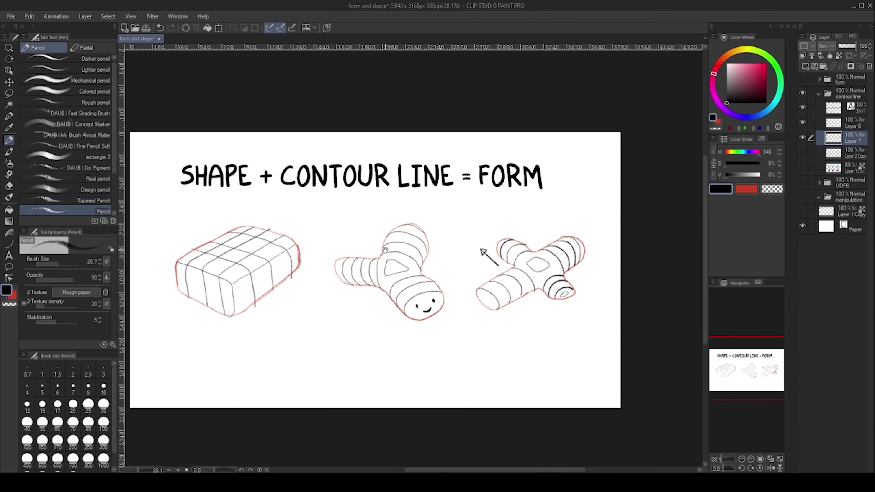
left_click_drag(620, 169, 379, 207)
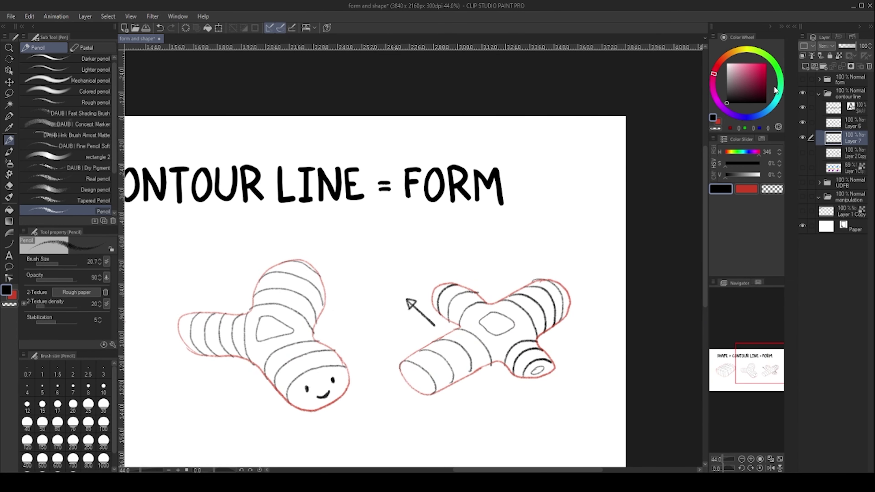
Step: Collapse and hide the contour line folder, and show the form folder instead
left_click(819, 94)
left_click(802, 93)
left_click(802, 78)
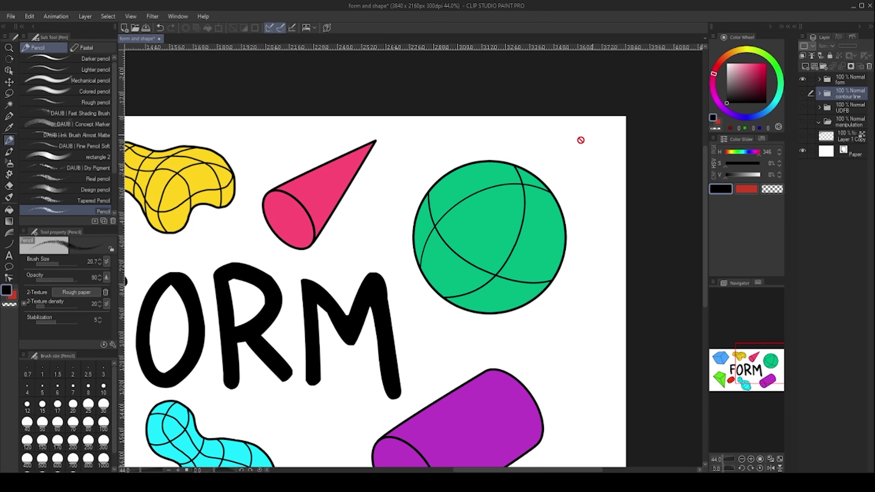
Step: Examine the colored example forms around the FORM title, starting with the blue cube
scroll(355, 231, "down", 2)
left_click_drag(191, 288, 335, 240)
left_click_drag(208, 155, 418, 275)
left_click_drag(308, 230, 333, 230)
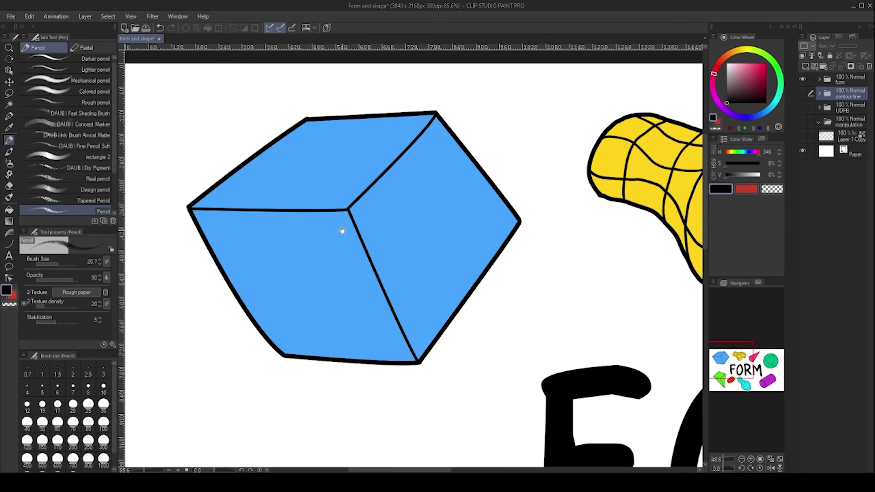
left_click_drag(506, 231, 469, 232)
left_click_drag(639, 244, 537, 221)
left_click_drag(230, 308, 255, 303)
left_click_drag(437, 222, 341, 237)
scroll(340, 236, "down", 3)
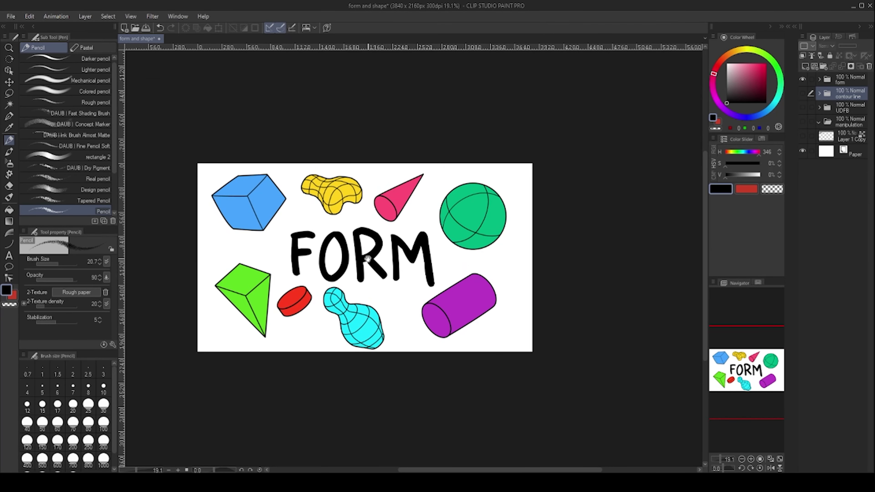
left_click_drag(381, 252, 390, 249)
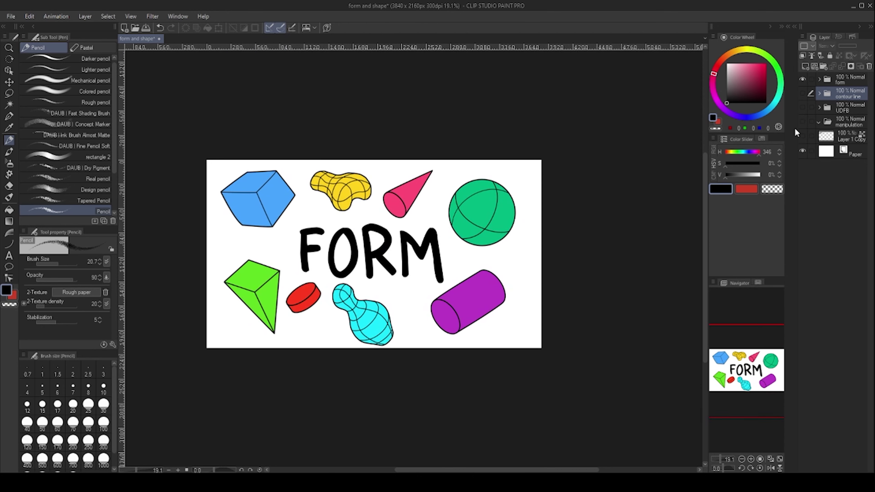
Step: Hide the form folder, show and expand the UDFB folder, and select its text layer
left_click(802, 79)
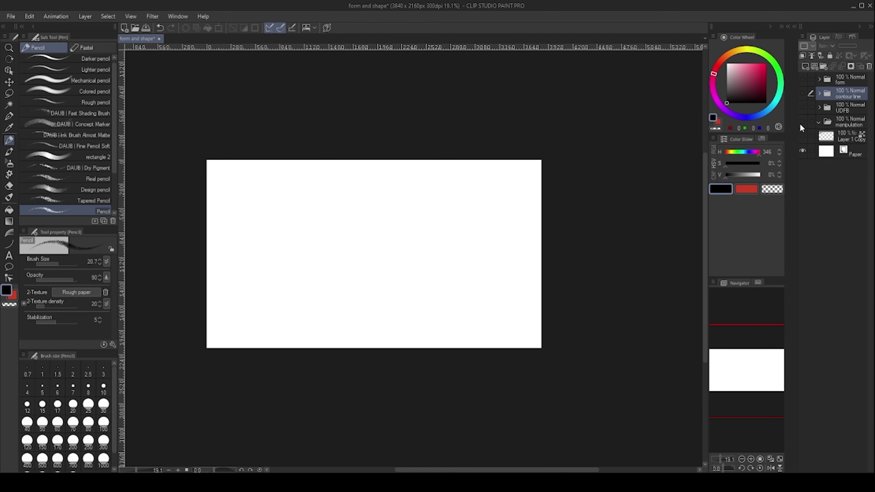
left_click(803, 107)
left_click(819, 107)
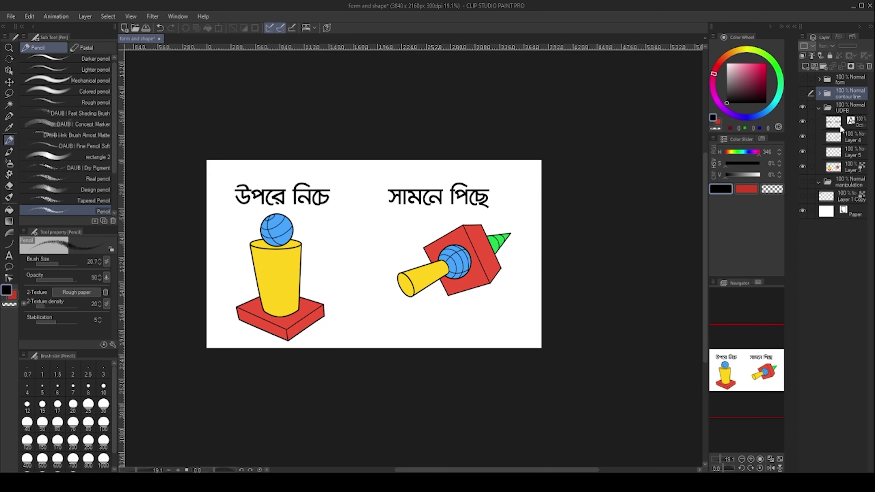
left_click(840, 121)
Step: Examine the two Bengali headings and the vertical stack of blue sphere, yellow cylinder and red slab
scroll(324, 186, "up", 4)
mouse_move(325, 185)
left_mouse_down()
mouse_move(296, 193)
mouse_move(357, 196)
mouse_move(369, 182)
left_mouse_up()
left_click_drag(664, 174, 377, 190)
mouse_move(518, 196)
left_mouse_down()
mouse_move(535, 196)
mouse_move(508, 196)
left_mouse_up()
left_click_drag(396, 266, 475, 221)
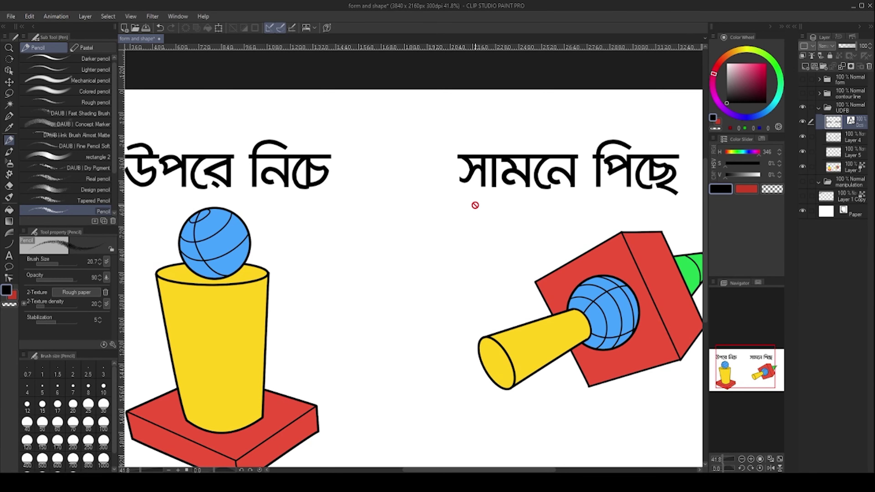
scroll(475, 211, "down", 3)
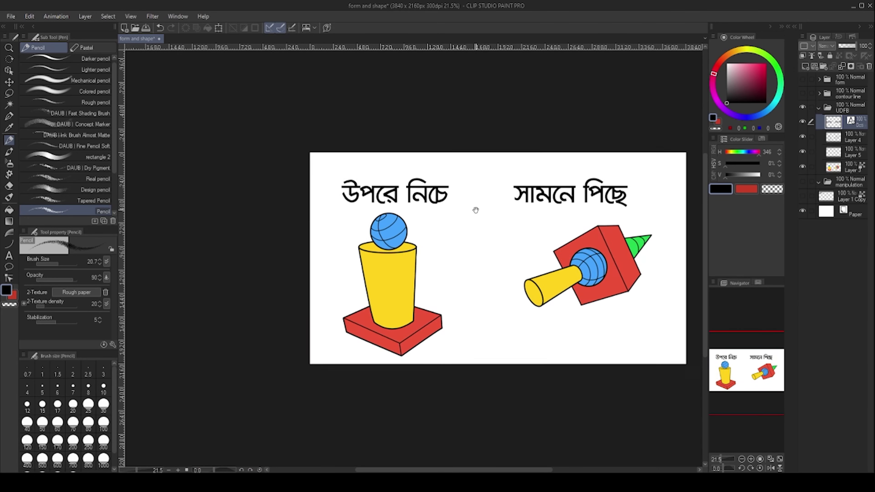
scroll(420, 223, "up", 3)
scroll(379, 222, "up", 2)
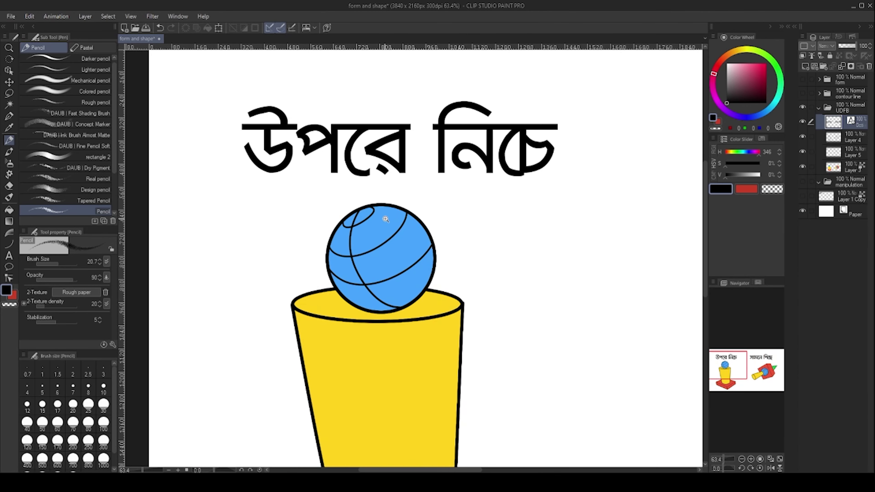
scroll(354, 223, "down", 3)
scroll(354, 222, "up", 3)
scroll(381, 244, "down", 4)
scroll(344, 257, "up", 2)
scroll(359, 242, "down", 2)
scroll(359, 248, "up", 1)
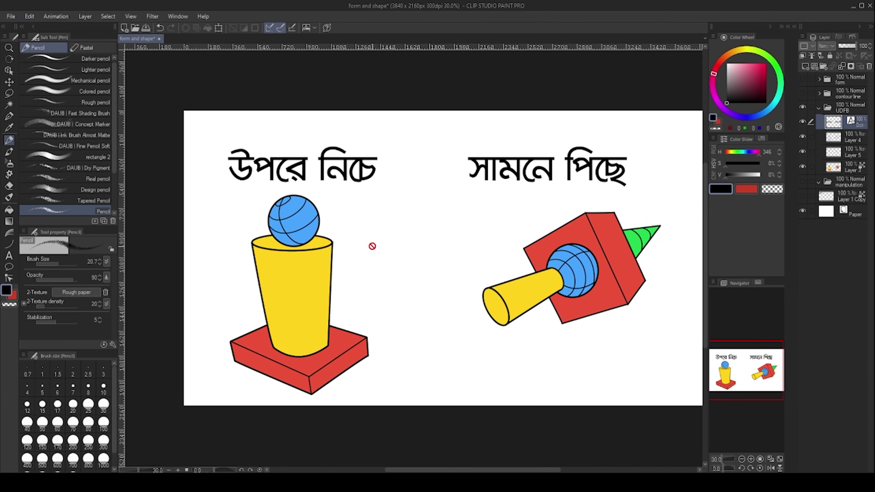
Step: Examine the front-to-back arrangement of the yellow cylinder, blue sphere, red box and green cone
left_click_drag(354, 258, 391, 246)
left_click_drag(316, 304, 322, 303)
left_click_drag(459, 259, 344, 250)
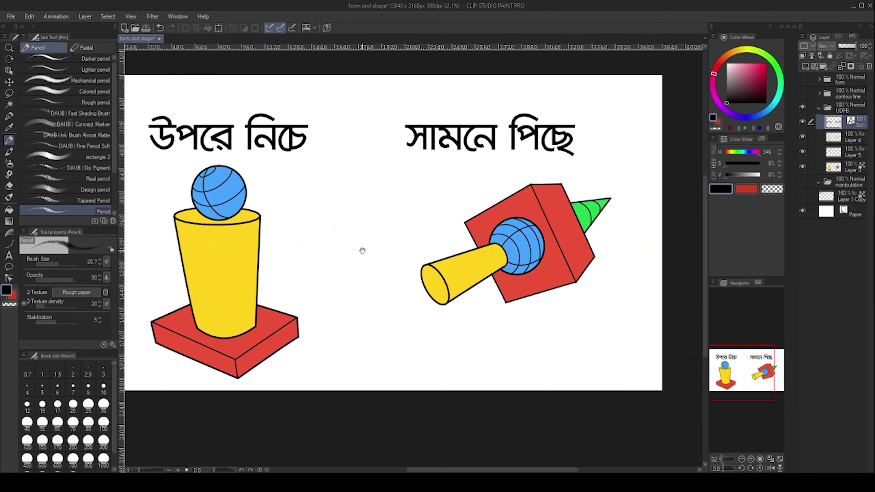
left_click_drag(463, 233, 468, 232)
scroll(468, 233, "up", 5)
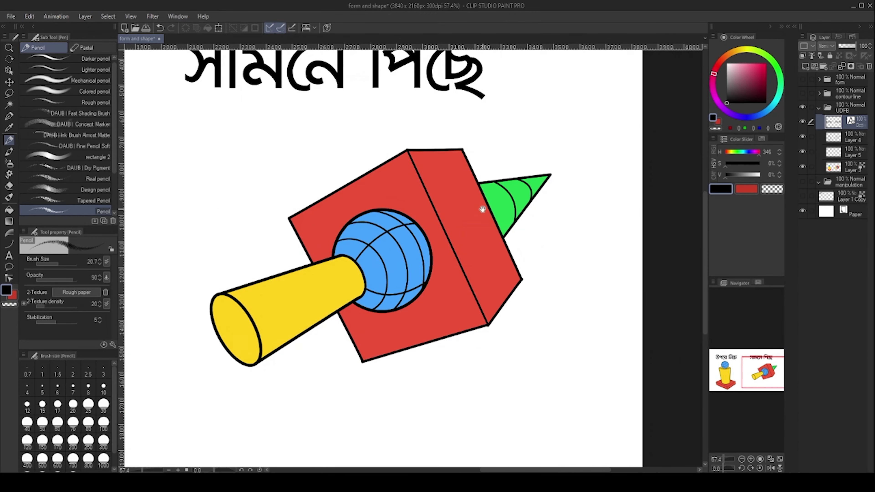
mouse_move(486, 192)
left_mouse_down()
mouse_move(476, 203)
mouse_move(485, 194)
left_mouse_up()
left_click_drag(533, 179, 496, 181)
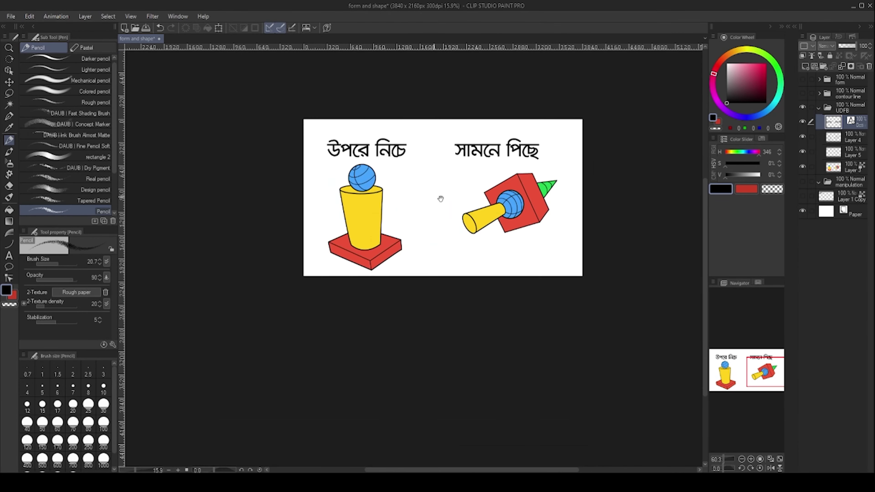
Step: Inspect how the blue sphere sits on top of the yellow cylinder in the up-and-down example
left_click_drag(414, 193, 498, 222)
left_click_drag(424, 202, 434, 194)
scroll(434, 194, "up", 5)
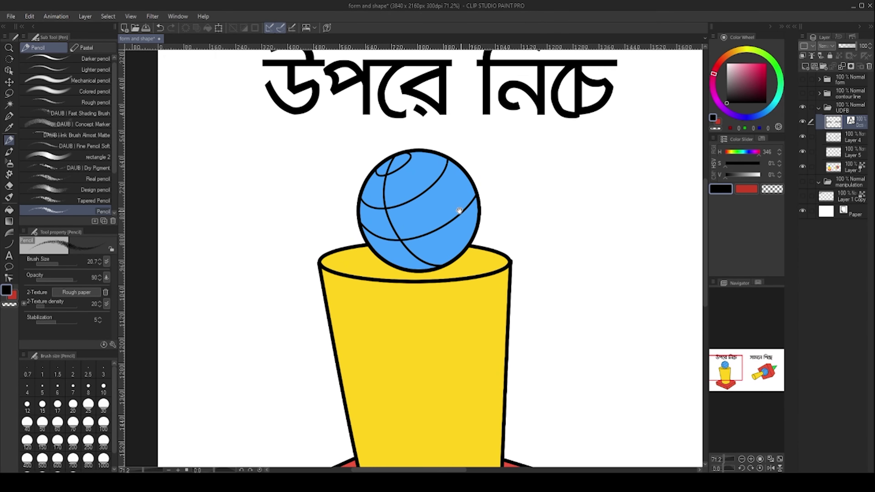
scroll(427, 205, "up", 1)
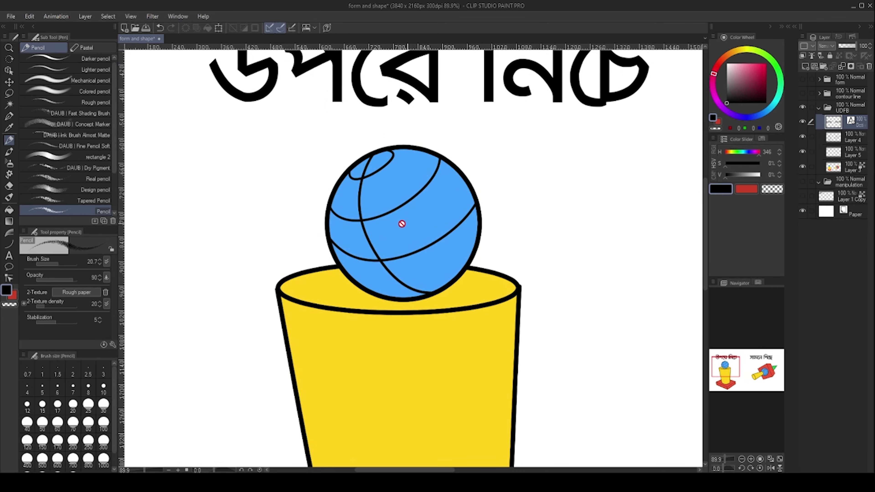
Step: Inspect how the blue sphere rests on the yellow cylinder and how the cylinder stands on the red slab
scroll(403, 203, "down", 3)
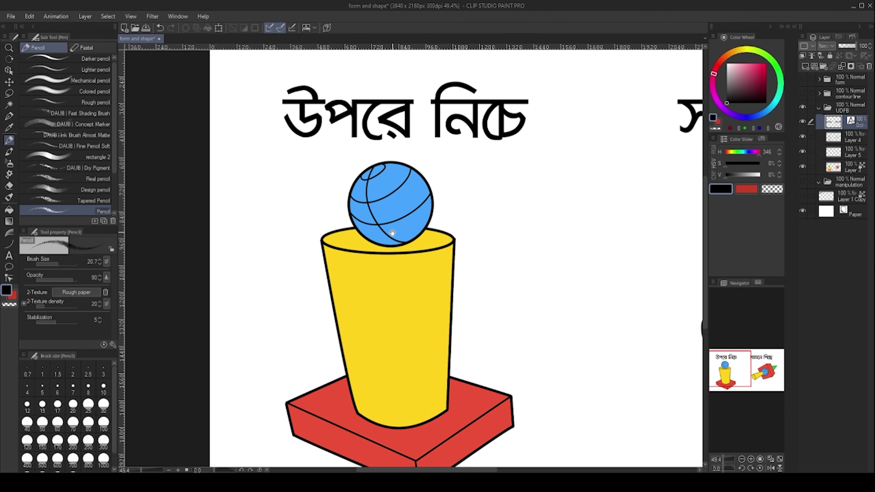
scroll(402, 172, "up", 4)
scroll(399, 193, "down", 3)
scroll(397, 230, "up", 1)
scroll(398, 230, "up", 2)
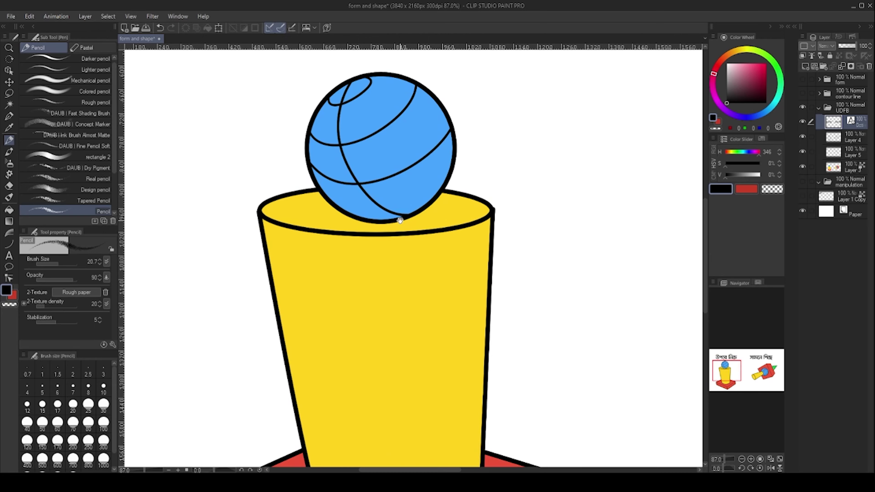
scroll(430, 192, "down", 3)
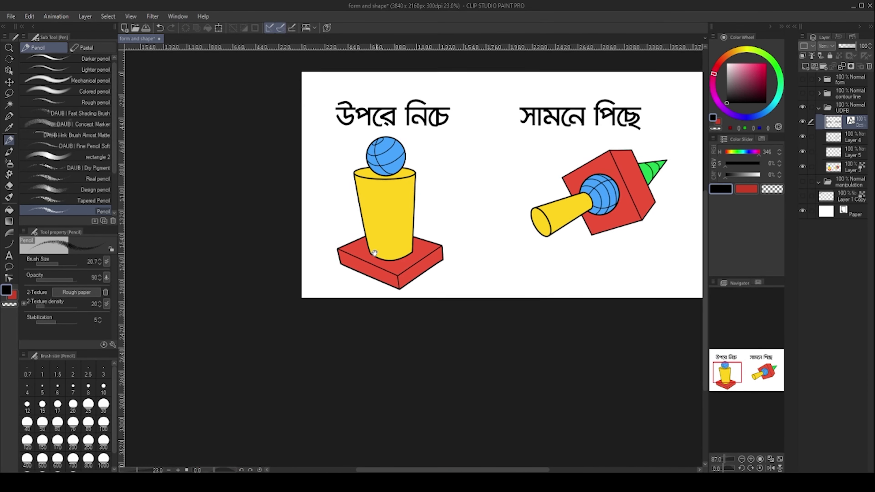
scroll(284, 253, "up", 3)
scroll(284, 253, "up", 1)
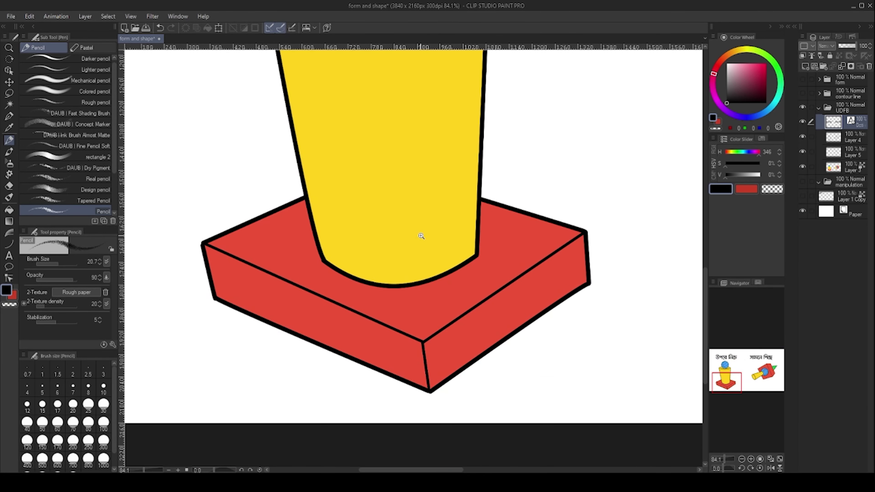
Step: Examine the vertical order of the up-and-down stack from the red slab through the yellow cylinder to the blue sphere
scroll(421, 236, "down", 4)
scroll(289, 231, "up", 1)
scroll(379, 241, "up", 3)
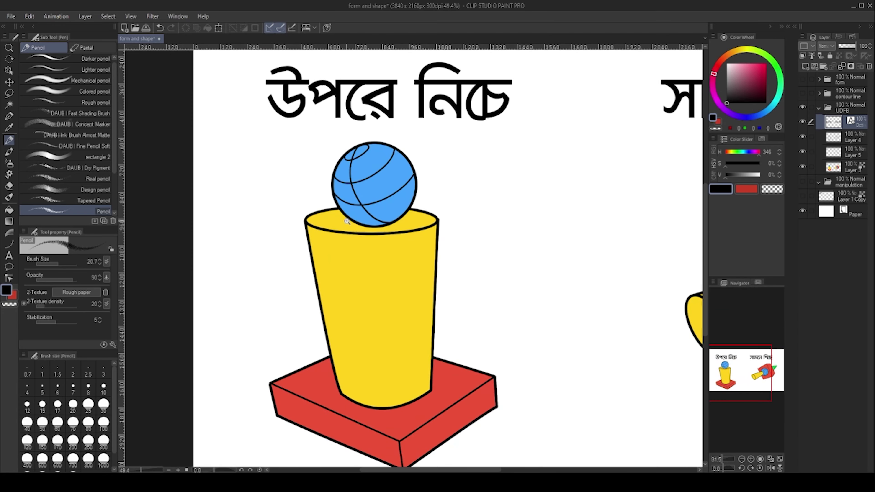
scroll(347, 221, "up", 1)
left_click_drag(396, 462, 383, 348)
left_click_drag(351, 244, 357, 262)
left_click_drag(366, 244, 371, 320)
left_click_drag(362, 179, 378, 178)
left_click_drag(369, 179, 367, 197)
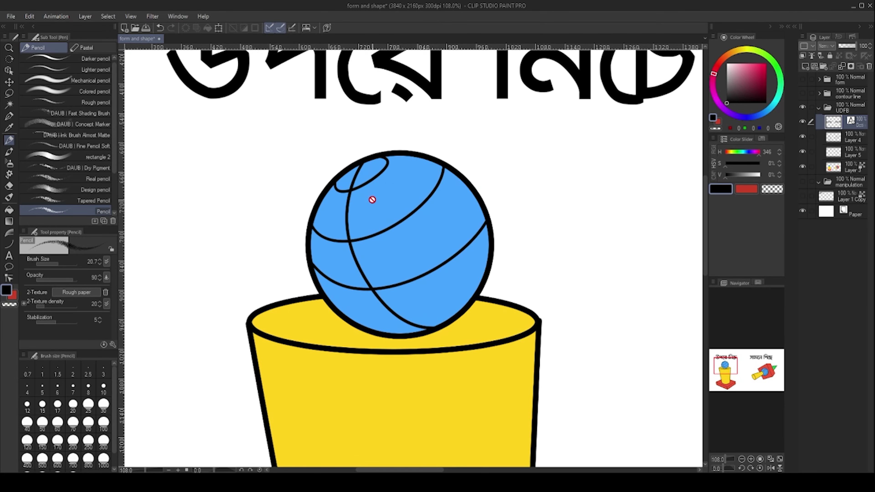
scroll(384, 199, "down", 8)
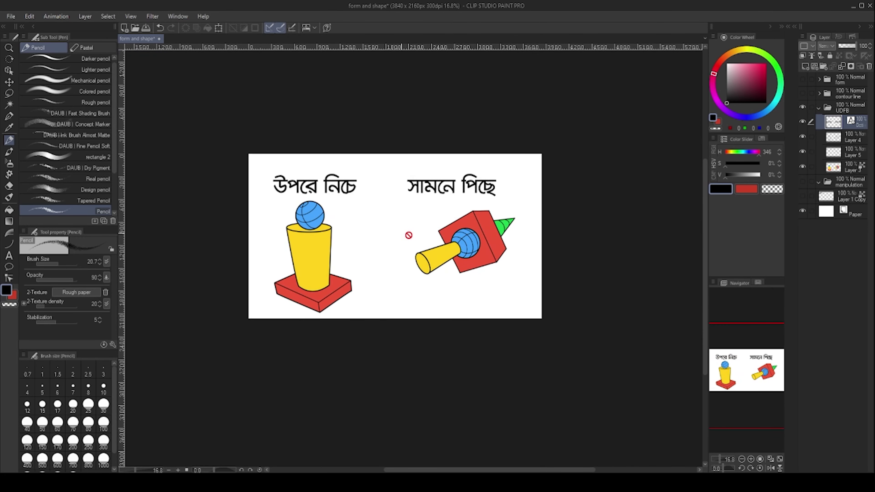
Step: Add a new layer above the heading text and handwrite the numeral ১ below the yellow cylinder in the front-to-back example
scroll(391, 241, "up", 5)
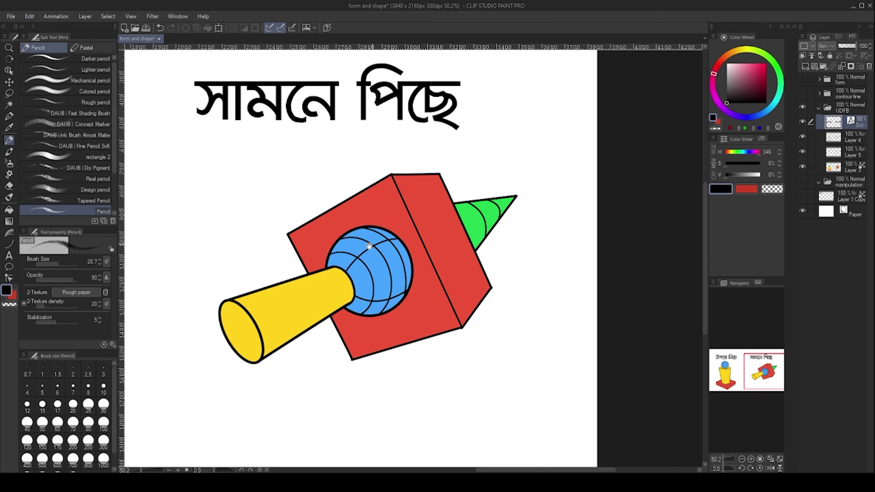
scroll(261, 334, "up", 1)
mouse_move(250, 328)
left_mouse_down()
mouse_move(400, 242)
mouse_move(360, 280)
left_mouse_up()
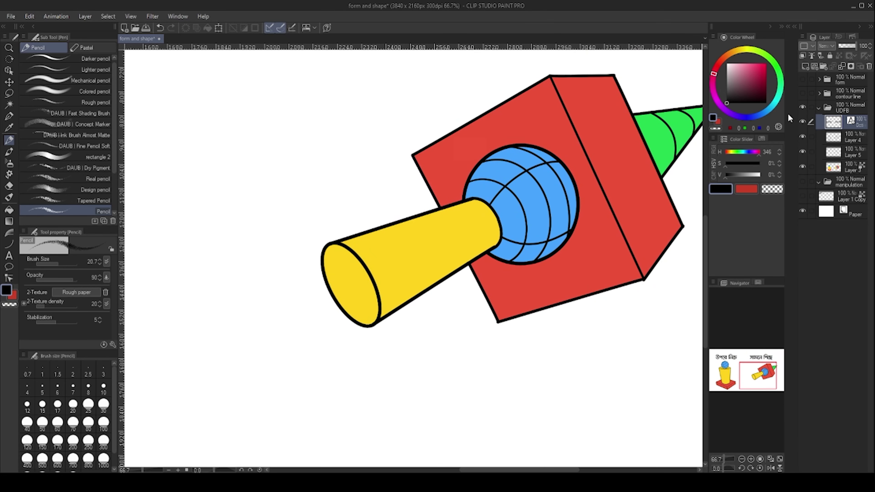
left_click(805, 67)
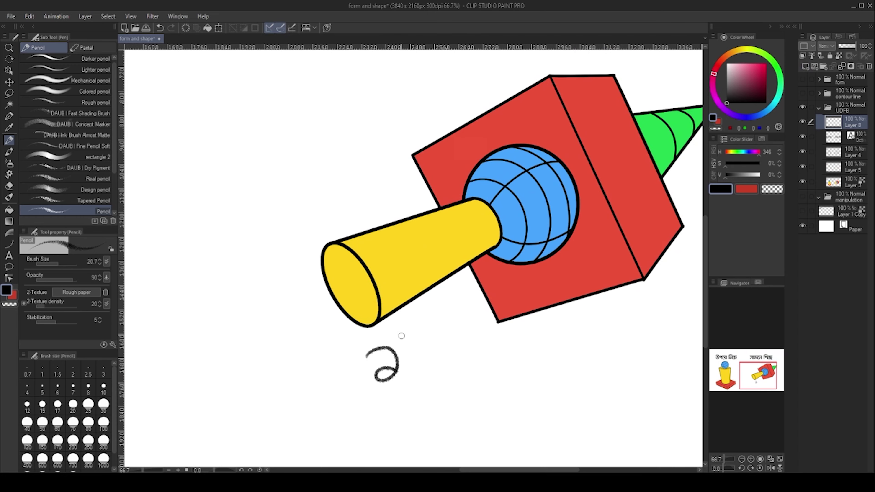
Step: Handwrite the number 2 on the blue sphere of the front-to-back example
scroll(397, 268, "up", 2)
scroll(406, 262, "down", 3)
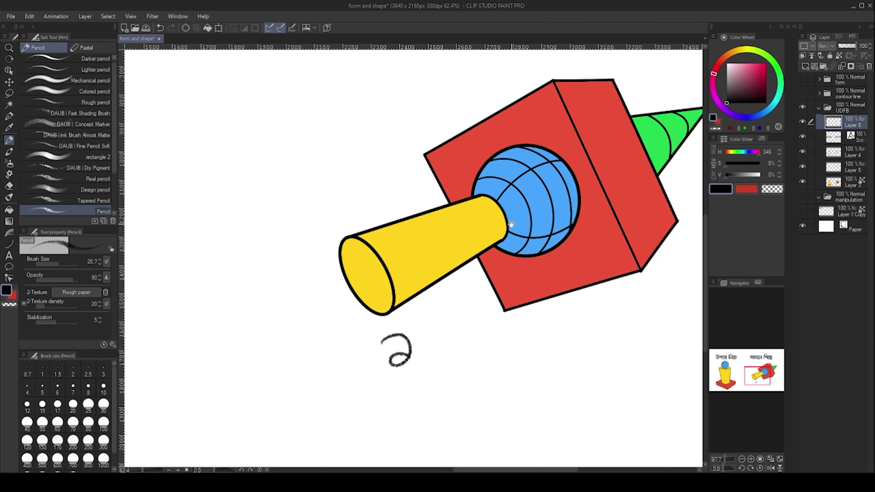
scroll(354, 250, "up", 4)
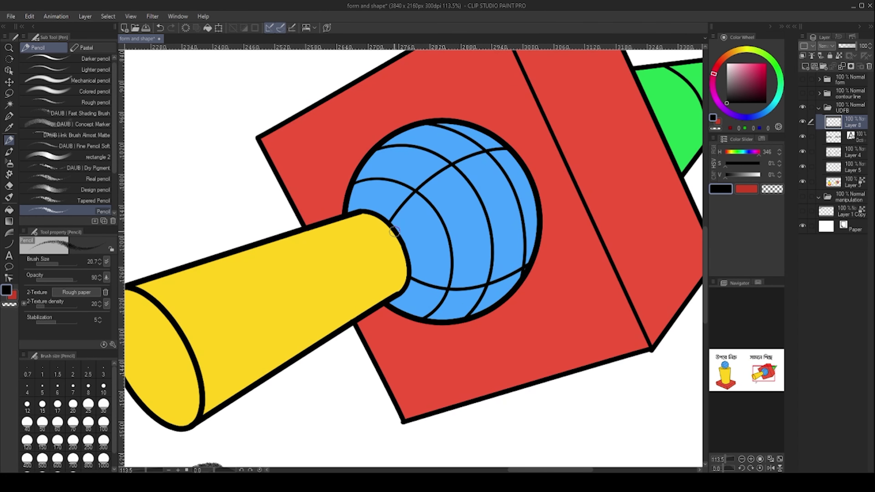
left_click_drag(473, 312, 457, 285)
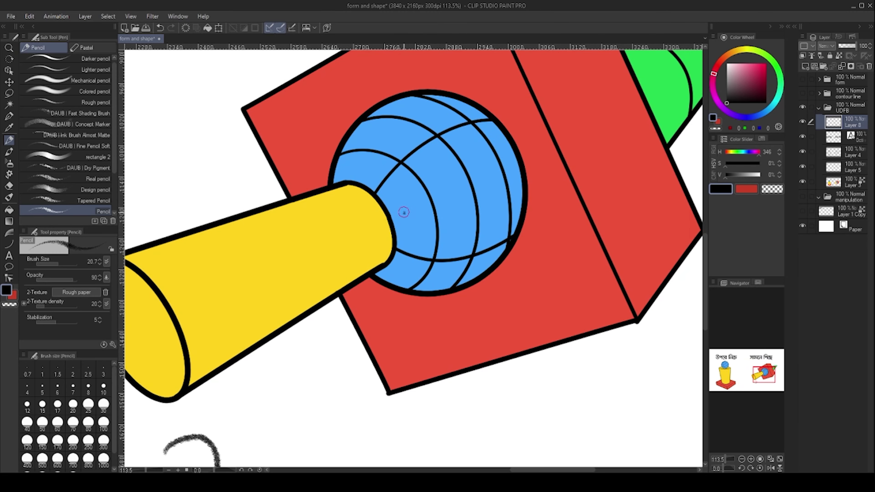
scroll(426, 239, "down", 5)
left_click_drag(435, 204, 413, 229)
scroll(412, 228, "up", 3)
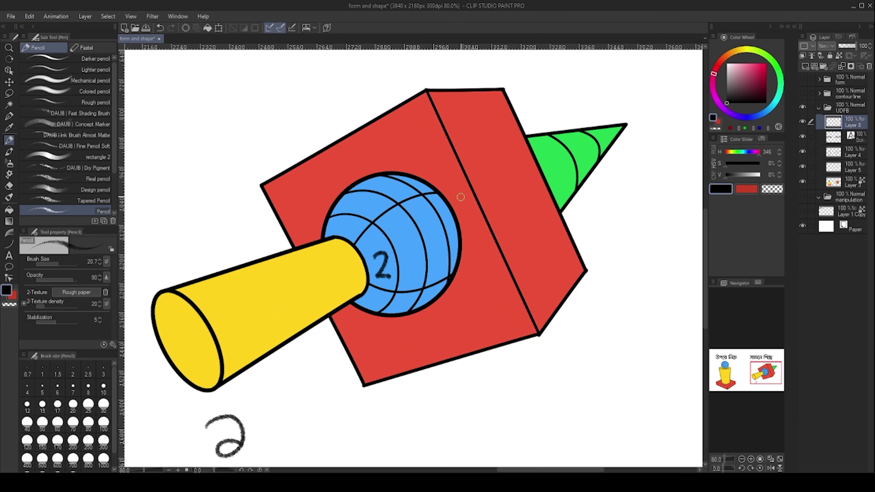
Step: Handwrite the number 3 on the front face of the red box
left_click_drag(476, 264, 447, 237)
scroll(451, 255, "up", 2)
scroll(470, 231, "down", 5)
scroll(454, 262, "up", 5)
scroll(458, 296, "down", 4)
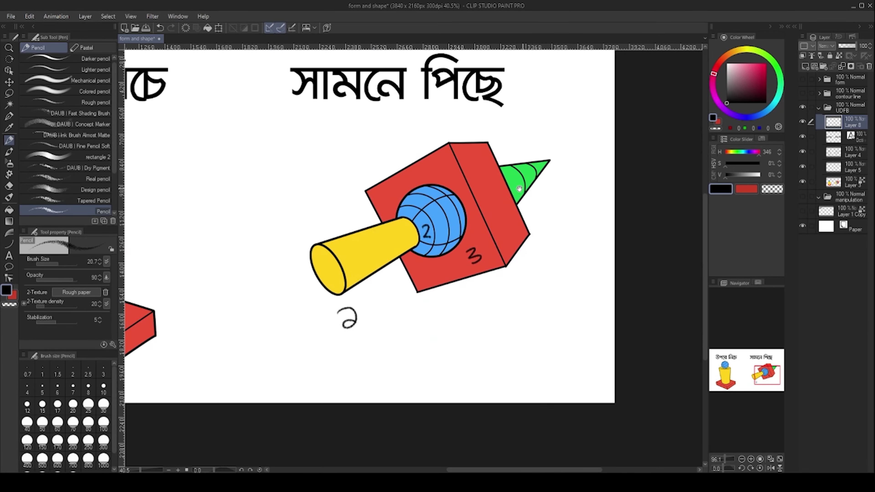
Step: Handwrite the number 4 on the green cone behind the red box
scroll(432, 231, "up", 3)
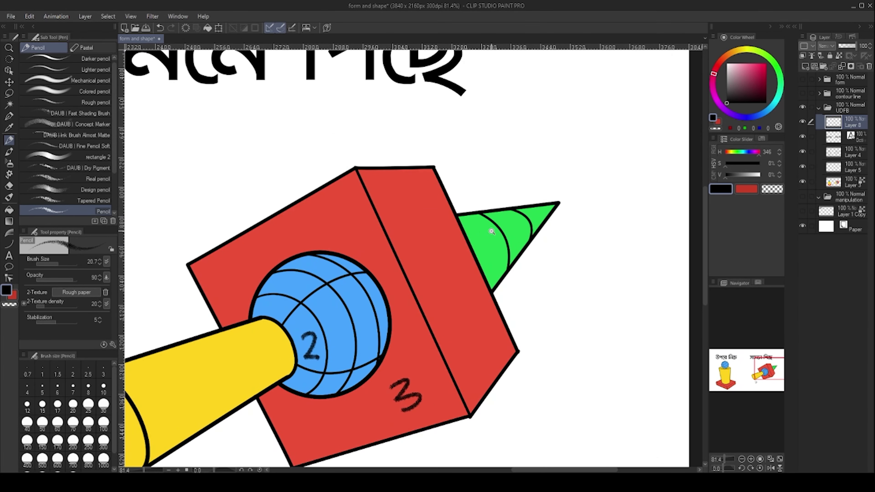
scroll(486, 235, "up", 2)
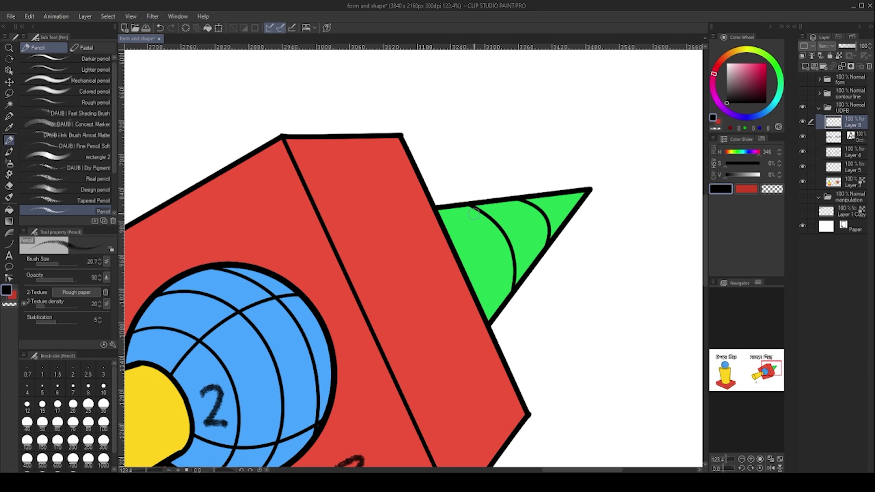
scroll(534, 208, "up", 2)
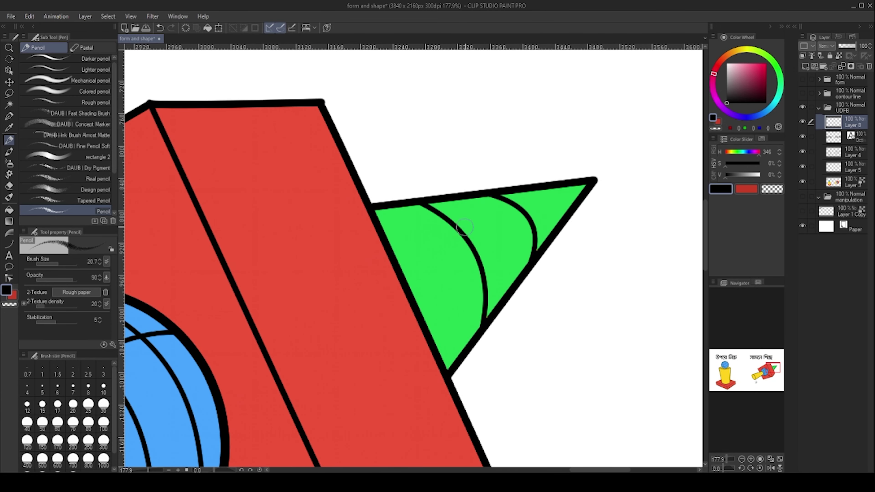
scroll(465, 227, "up", 3)
mouse_move(425, 253)
left_mouse_down()
mouse_move(441, 300)
mouse_move(463, 296)
left_mouse_up()
left_click_drag(465, 242, 452, 334)
Step: In the up-and-down stack, handwrite 1 on the blue sphere and 2 on the yellow cylinder
scroll(416, 264, "down", 10)
left_click_drag(417, 263, 588, 284)
scroll(336, 240, "up", 10)
mouse_move(434, 267)
left_mouse_down()
mouse_move(451, 334)
mouse_move(428, 311)
left_mouse_up()
left_click_drag(441, 331, 464, 321)
scroll(446, 256, "down", 7)
scroll(474, 398, "up", 4)
mouse_move(400, 362)
left_mouse_down()
mouse_move(378, 306)
mouse_move(401, 342)
left_mouse_up()
Step: Handwrite the number 3 on the side face of the red slab under the cylinder
scroll(345, 147, "down", 6)
scroll(381, 291, "up", 7)
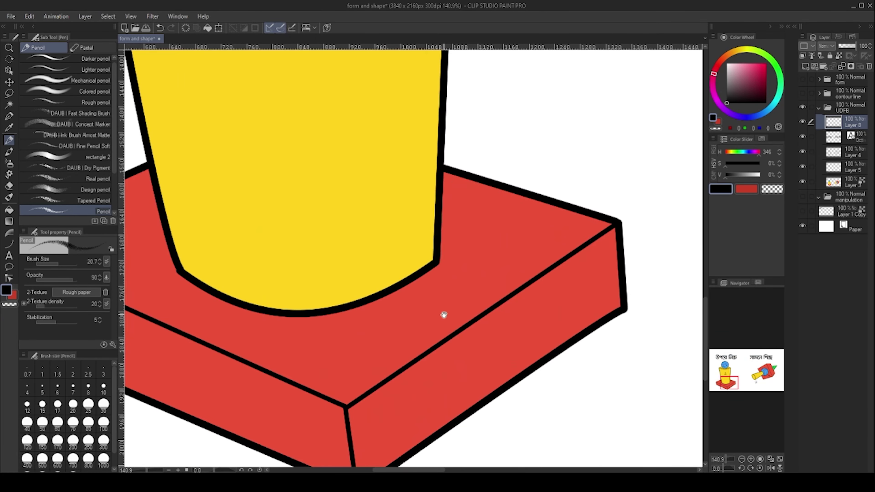
left_click_drag(444, 314, 371, 243)
mouse_move(376, 289)
left_mouse_down()
mouse_move(391, 305)
mouse_move(386, 321)
left_mouse_up()
scroll(273, 354, "down", 7)
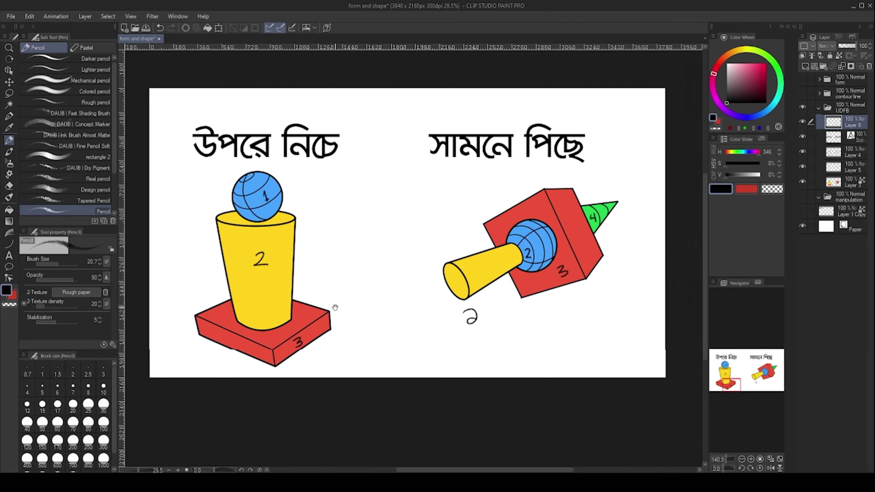
Step: Review the numbered front-to-back order of cylinder, sphere, box and cone, and compare it with the up-and-down stack
left_click_drag(541, 230, 467, 248)
scroll(467, 248, "up", 3)
scroll(276, 307, "up", 2)
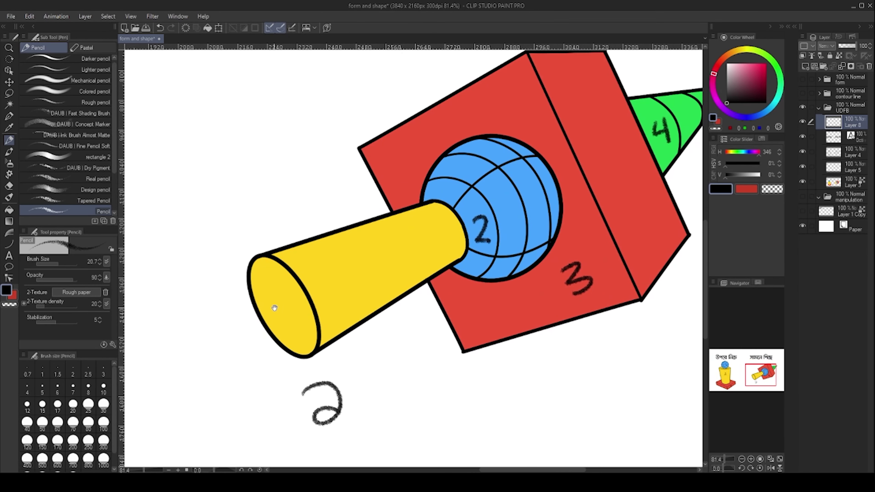
scroll(305, 296, "up", 1)
left_click_drag(322, 282, 169, 377)
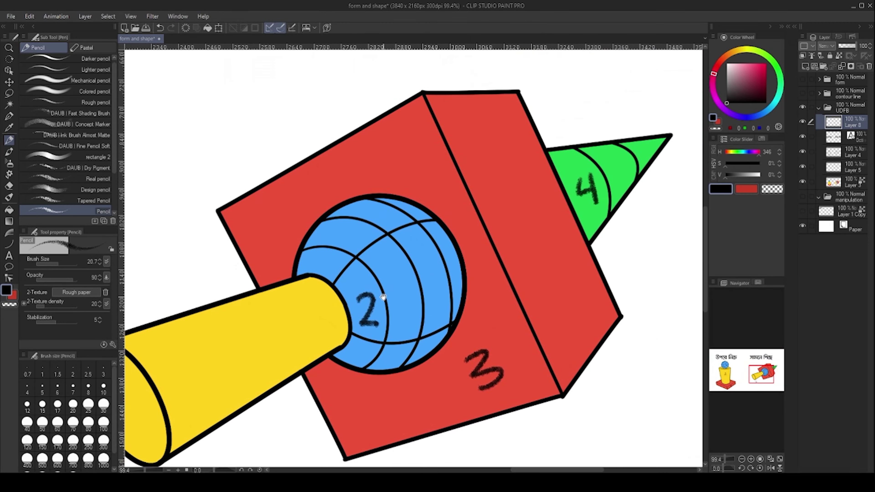
left_click_drag(410, 275, 322, 277)
left_click_drag(420, 304, 412, 305)
left_click_drag(504, 170, 462, 234)
scroll(463, 234, "down", 6)
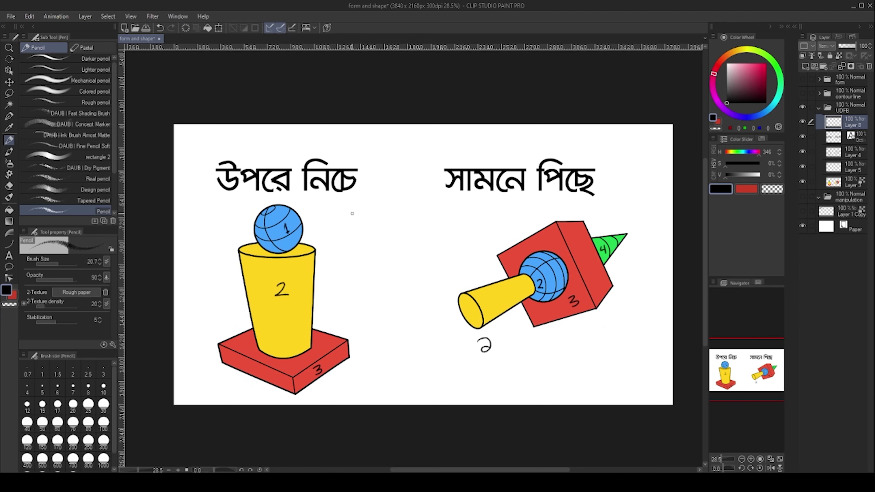
left_click_drag(393, 190, 347, 177)
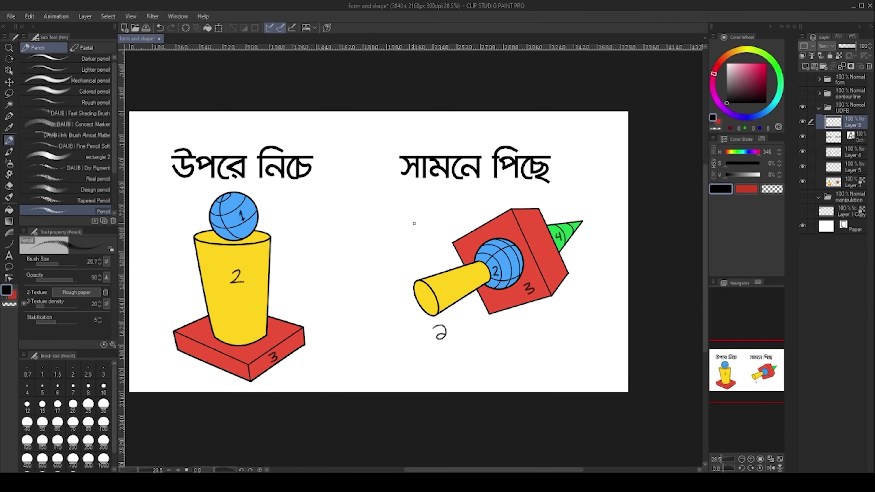
left_click_drag(478, 188, 481, 179)
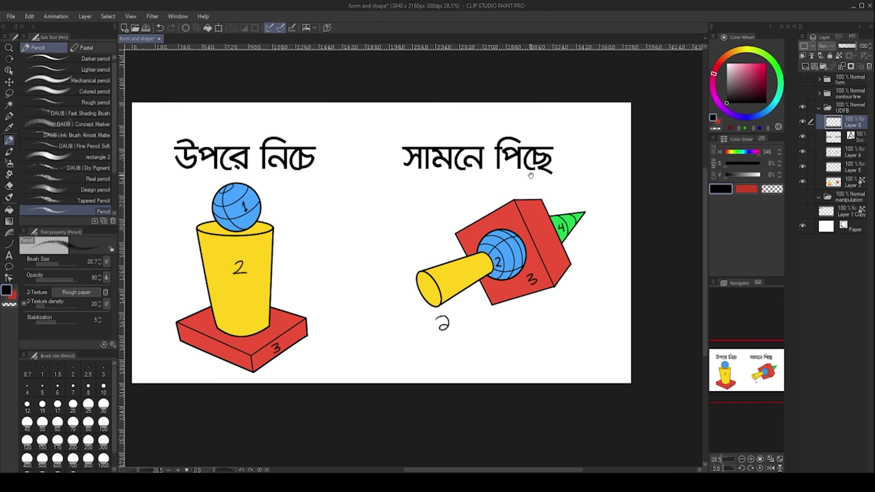
left_click_drag(631, 252, 593, 238)
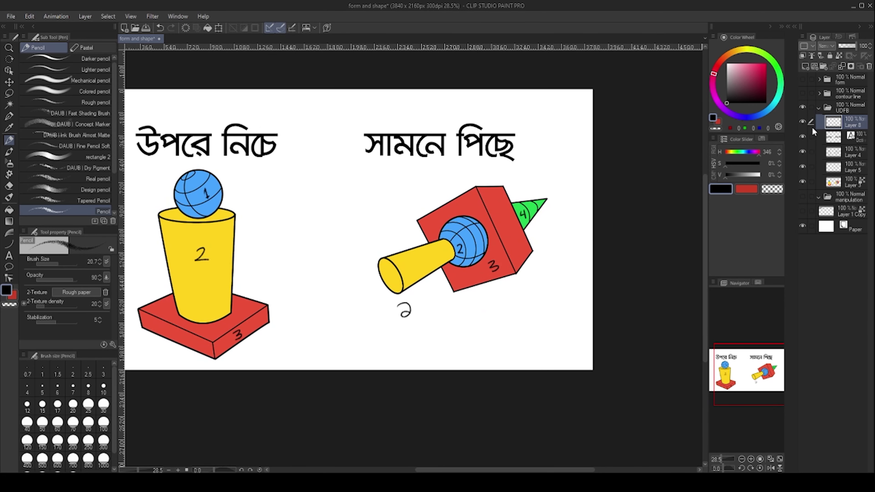
Step: Hide the colour fill and handwritten number layers, and compare the spheres with and without their contour lines
left_click(803, 181)
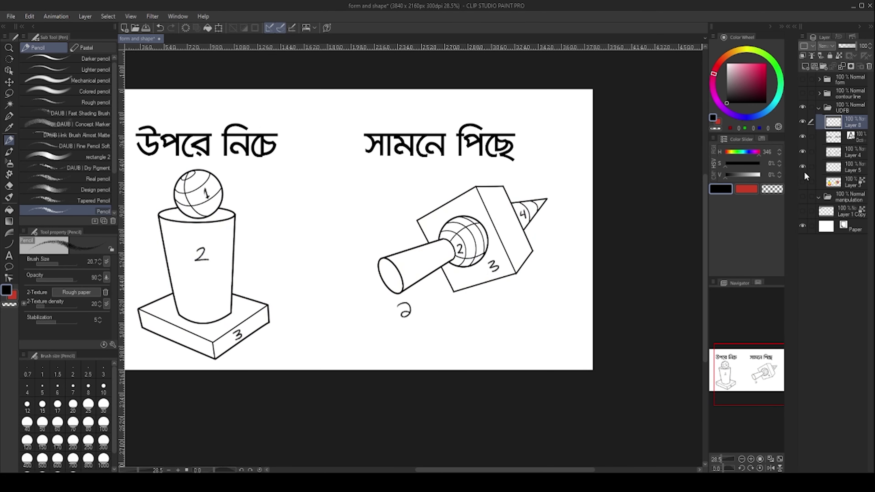
left_click(803, 122)
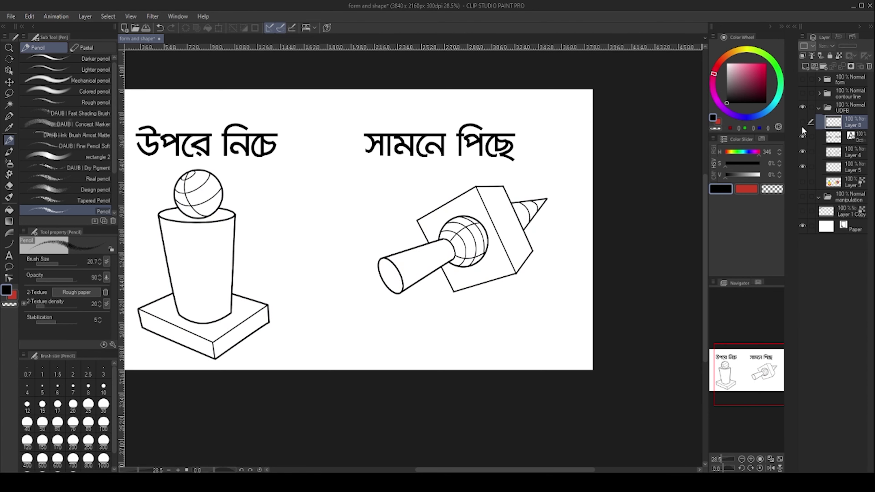
left_click(803, 152)
left_click(803, 164)
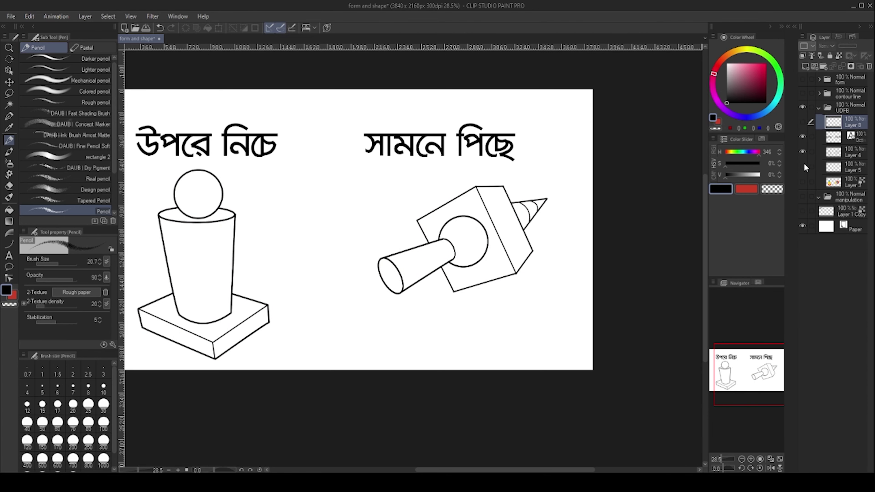
left_click(803, 166)
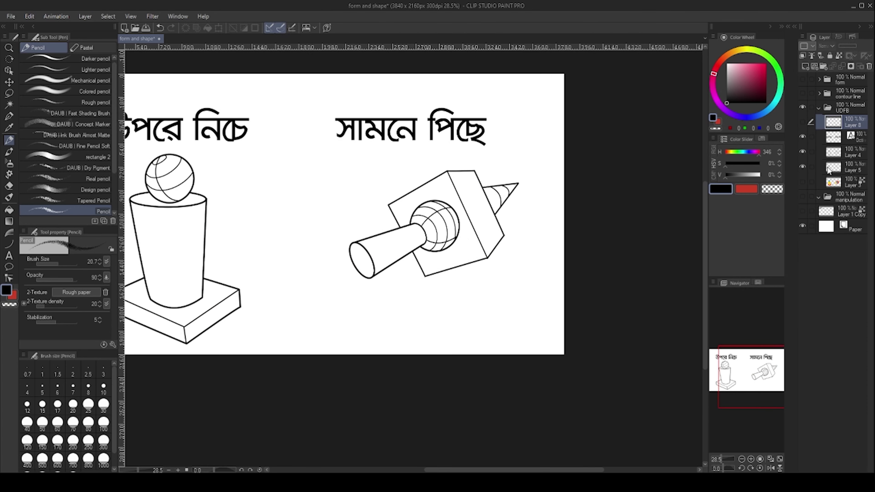
Step: Add a new layer directly above the line art layer and set the drawing colour to red (H 8, S 90%, V 88%)
left_click(841, 153)
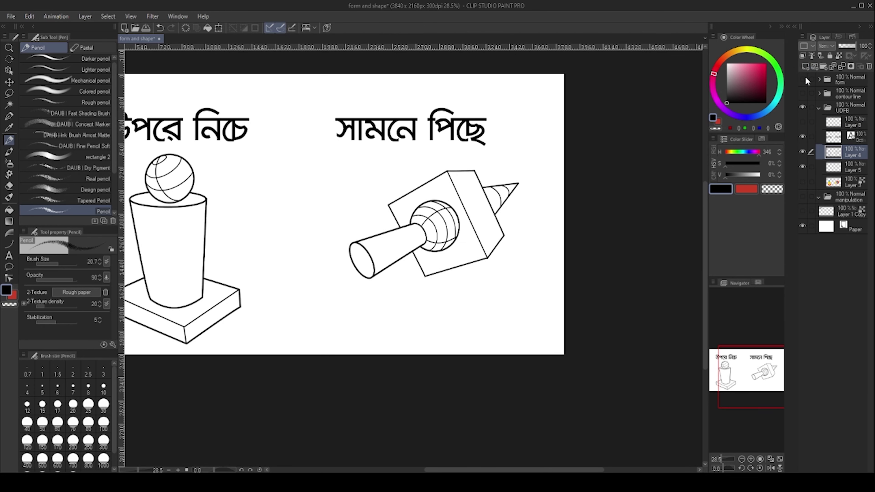
left_click(804, 66)
key("x")
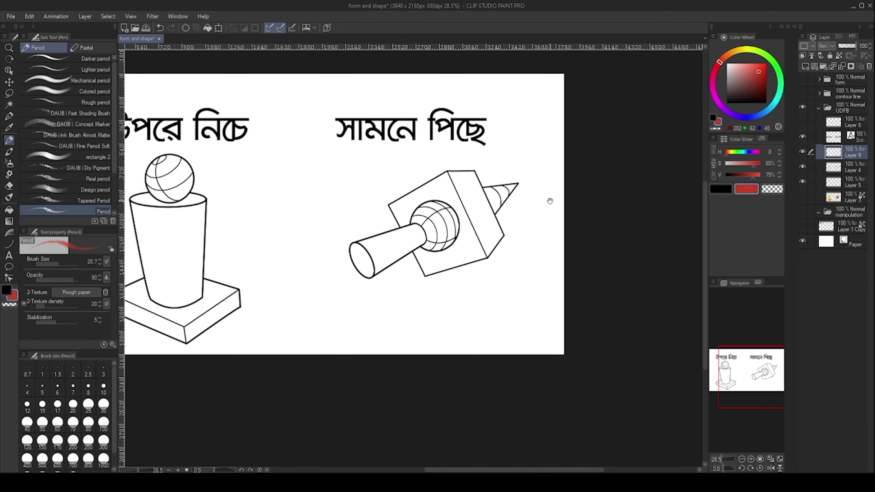
left_click_drag(458, 210, 585, 181)
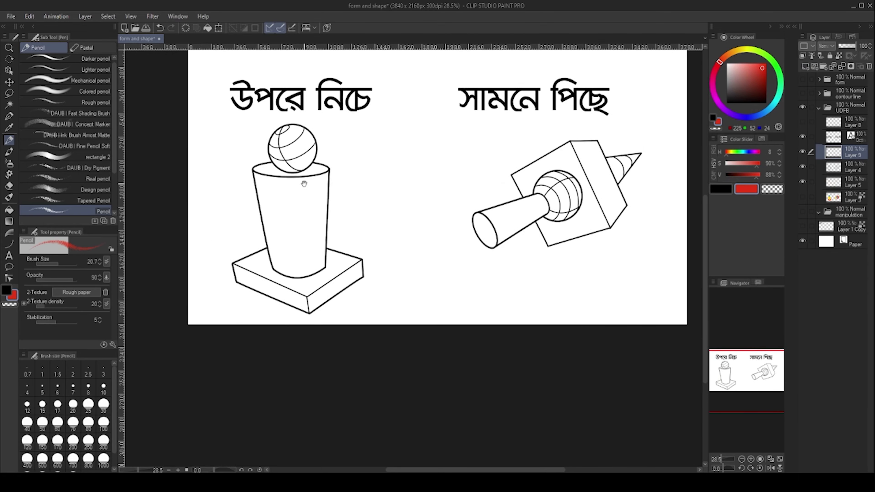
Step: Extend the cylinder's back rim into both sides of the sphere with short red pencil strokes
scroll(298, 158, "up", 6)
left_click_drag(362, 164, 353, 223)
scroll(350, 175, "up", 1)
scroll(364, 189, "down", 3)
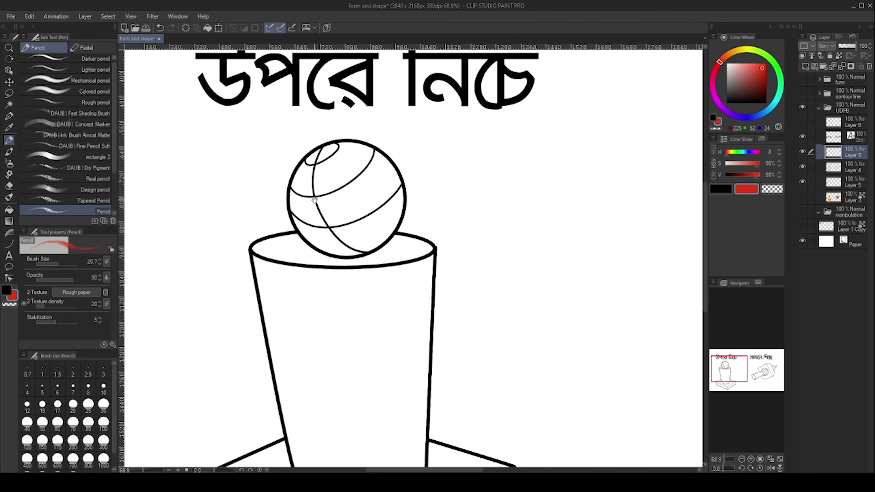
scroll(307, 234, "up", 6)
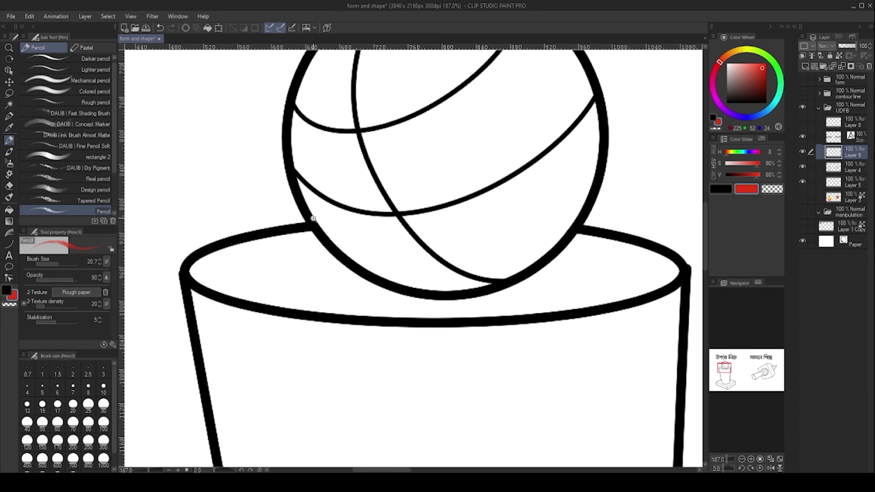
mouse_move(298, 234)
left_mouse_down()
mouse_move(350, 219)
mouse_move(361, 225)
left_mouse_up()
key("ctrl+z")
key("ctrl+z")
scroll(361, 218, "down", 5)
scroll(440, 213, "up", 5)
left_click_drag(493, 224, 416, 211)
scroll(283, 238, "down", 5)
scroll(254, 222, "up", 5)
Step: Sketch the cylinder's hidden back rim in red across the sphere, and undo the full line while keeping the short end strokes
mouse_move(268, 217)
left_mouse_down()
mouse_move(319, 203)
mouse_move(423, 204)
left_mouse_up()
left_click_drag(298, 218, 506, 209)
left_click_drag(317, 215, 529, 210)
scroll(475, 201, "down", 6)
left_click_drag(465, 197, 426, 215)
scroll(426, 216, "up", 5)
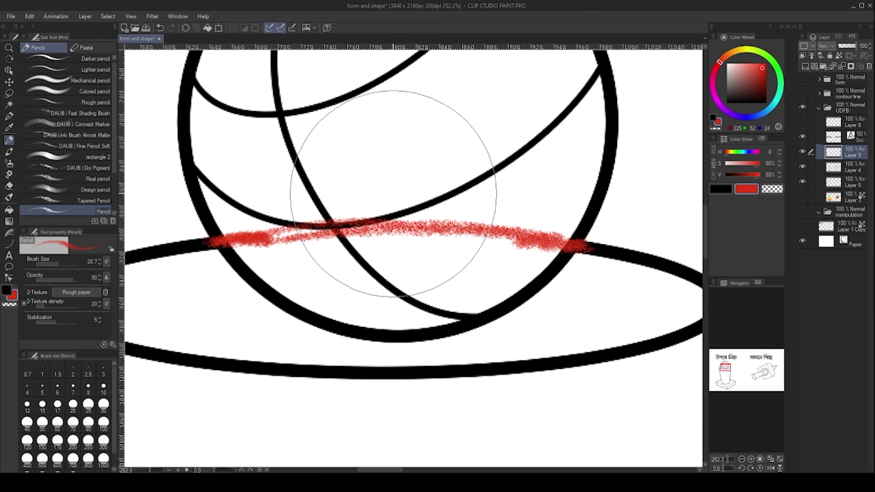
left_click_drag(381, 196, 430, 215)
scroll(416, 177, "down", 5)
scroll(430, 203, "up", 4)
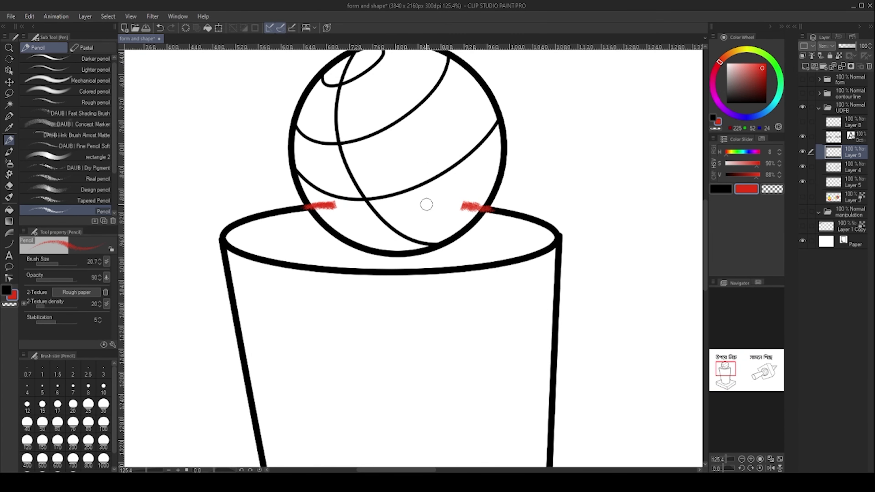
Step: Remove the short red strokes where the cylinder's back rim crosses into the sphere
left_click_drag(411, 169, 408, 189)
scroll(460, 209, "up", 1)
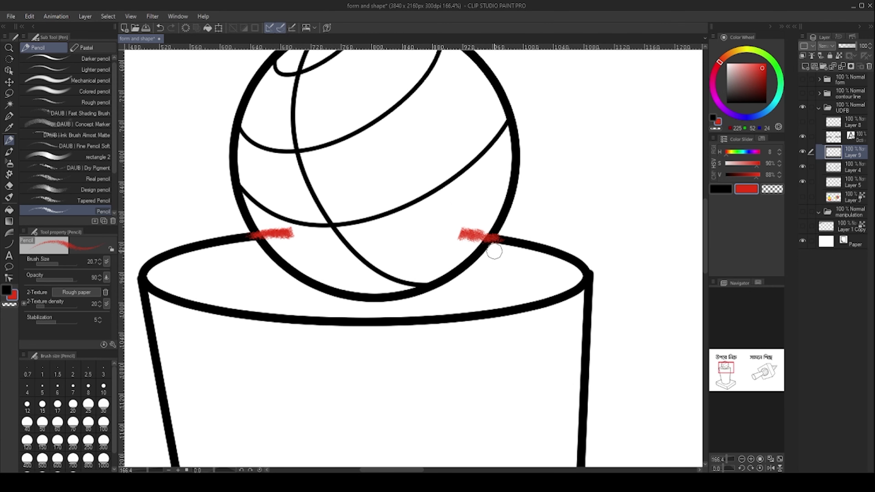
scroll(447, 217, "down", 3)
scroll(384, 196, "up", 3)
left_click_drag(381, 234, 330, 226)
scroll(328, 227, "up", 1)
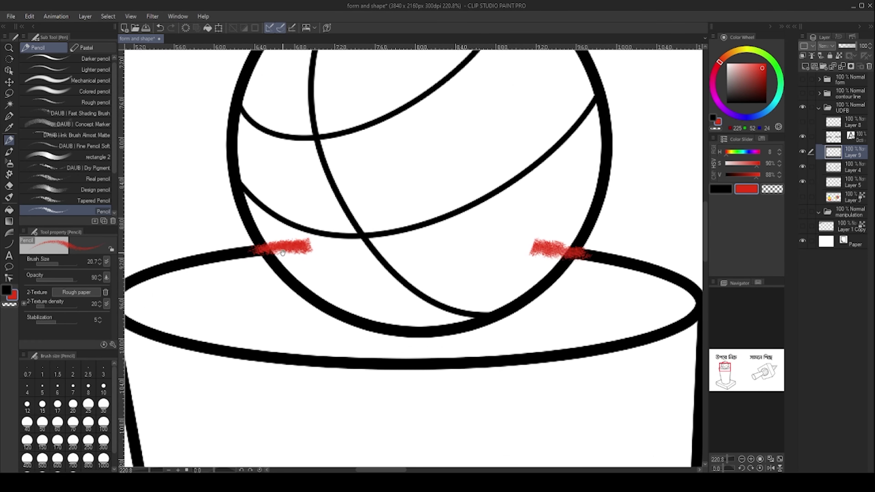
left_click_drag(371, 203, 364, 244)
key("e")
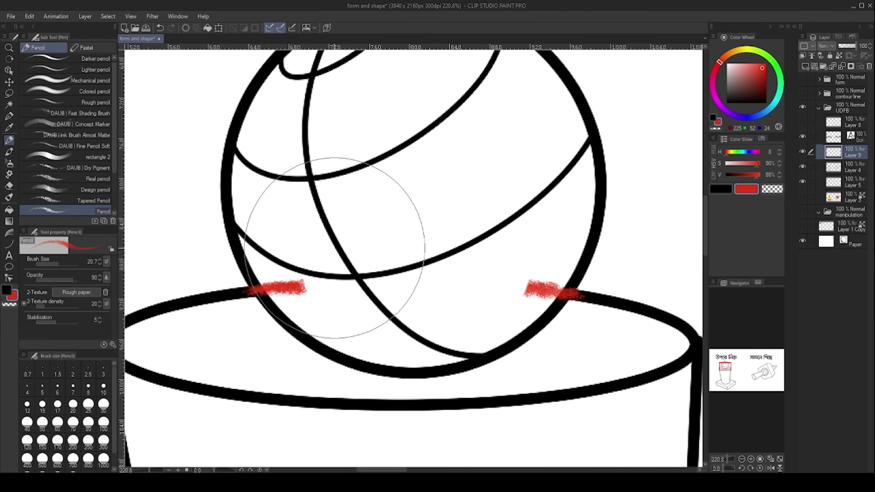
mouse_move(334, 247)
left_mouse_down()
mouse_move(496, 257)
mouse_move(504, 264)
left_mouse_up()
left_click_drag(484, 195, 453, 224)
left_click_drag(453, 250, 406, 223)
left_click_drag(454, 259, 400, 164)
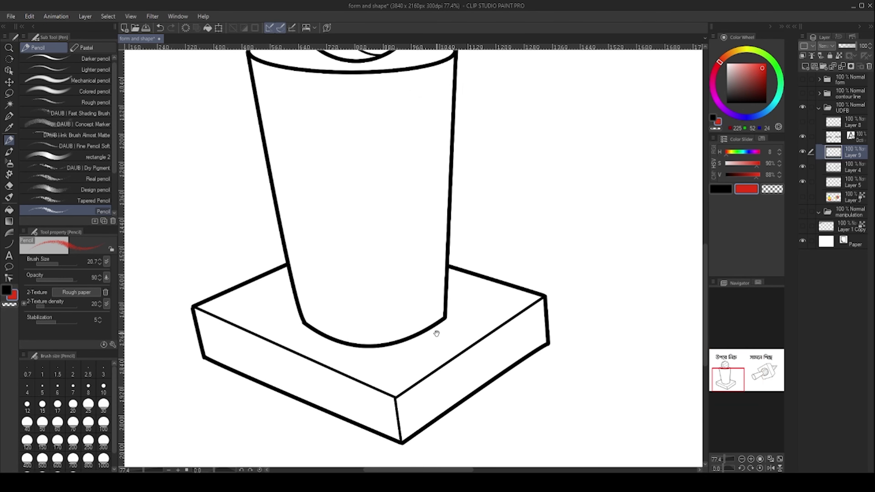
Step: Extend the slab's two back edges a short way into the cylinder with red pencil strokes
left_click_drag(330, 259, 362, 260)
mouse_move(252, 272)
left_mouse_down()
mouse_move(338, 239)
mouse_move(489, 255)
mouse_move(522, 271)
left_mouse_up()
left_click_drag(451, 249, 522, 270)
mouse_move(410, 226)
left_mouse_down()
mouse_move(391, 228)
mouse_move(501, 246)
left_mouse_up()
left_click(391, 229)
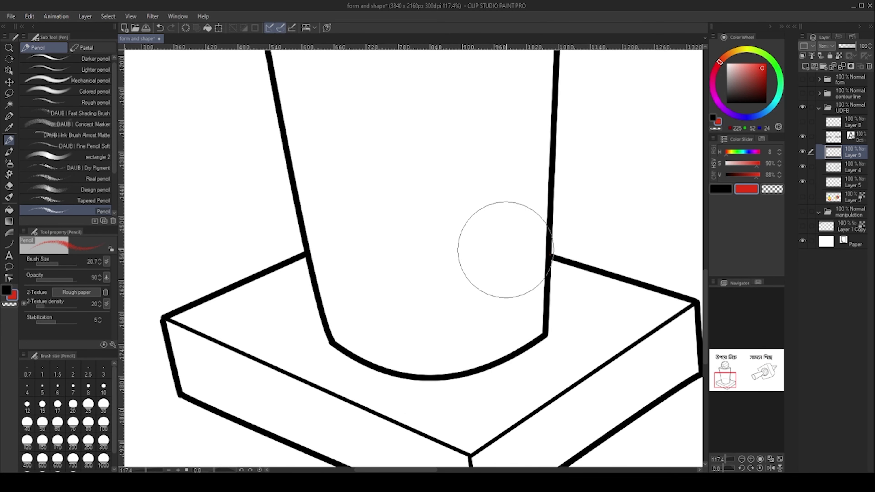
left_click_drag(312, 260, 340, 234)
left_click_drag(640, 209, 291, 248)
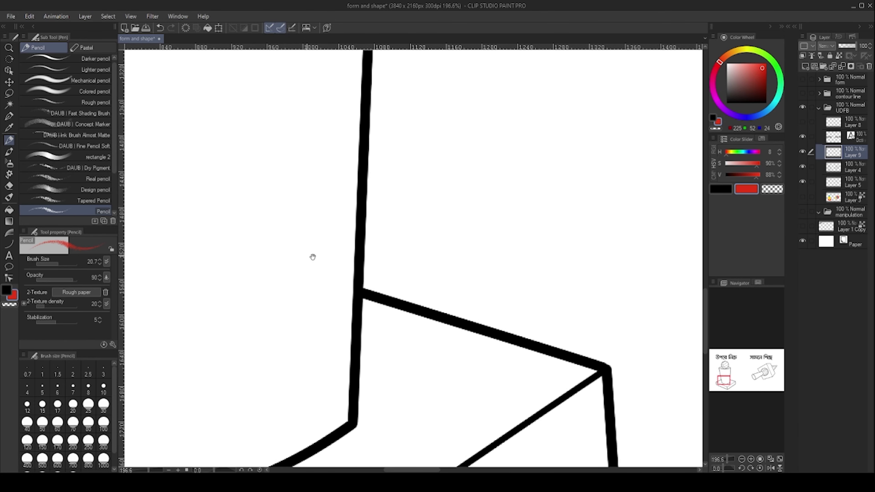
left_click_drag(329, 283, 368, 295)
mouse_move(399, 244)
left_mouse_down()
mouse_move(380, 250)
mouse_move(417, 258)
left_mouse_up()
scroll(287, 266, "up", 2)
scroll(498, 263, "up", 4)
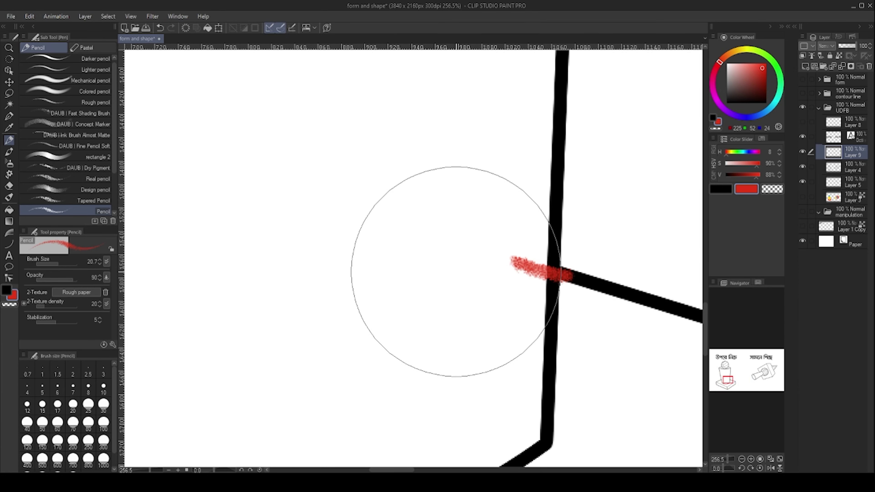
scroll(402, 207, "down", 6)
scroll(449, 240, "up", 3)
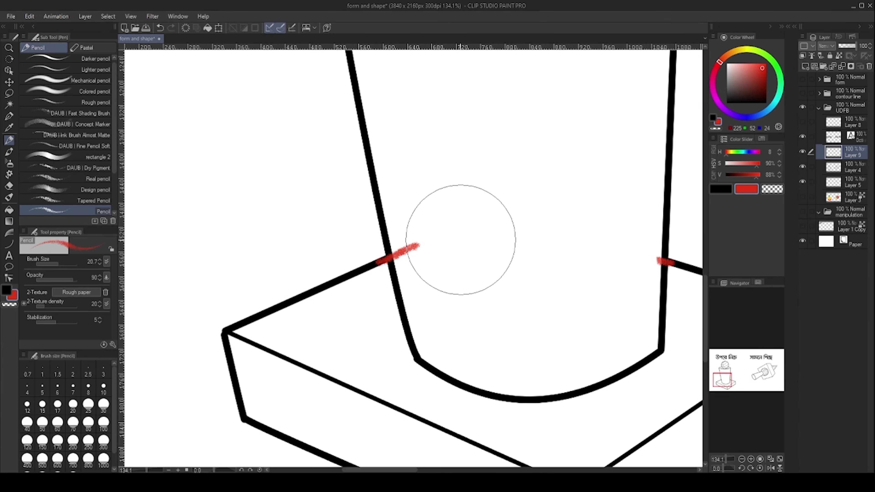
Step: Clear the red strokes at the slab's back edges and switch the drawing colour to black
left_click_drag(448, 257, 379, 251)
key("x")
key("Delete")
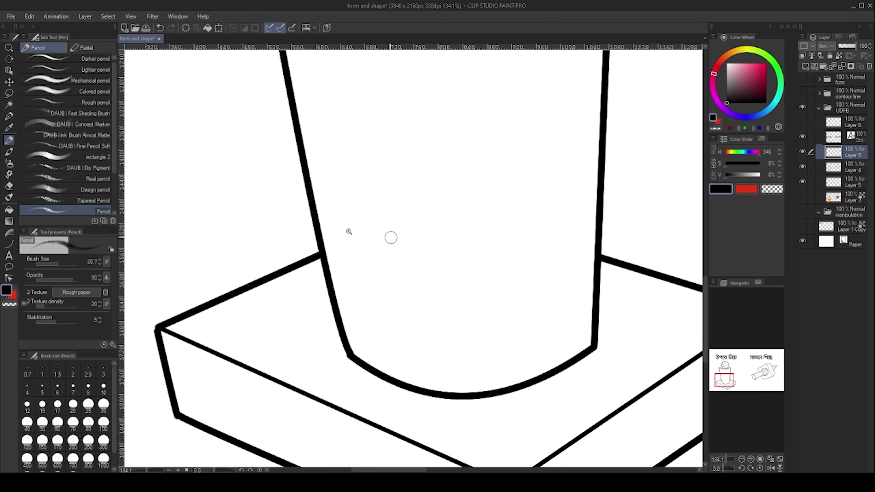
Step: Extend the slab's two back edges a short way into the cylinder with the black Turnip pen
scroll(286, 265, "up", 4)
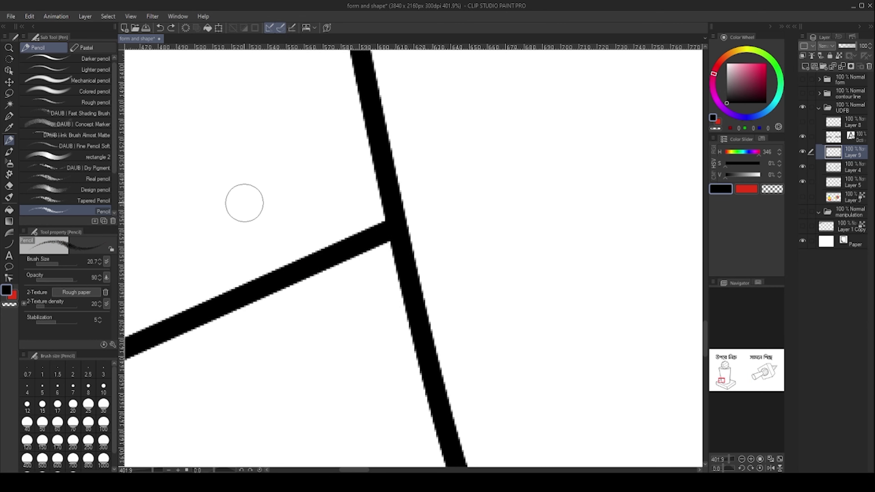
key("p")
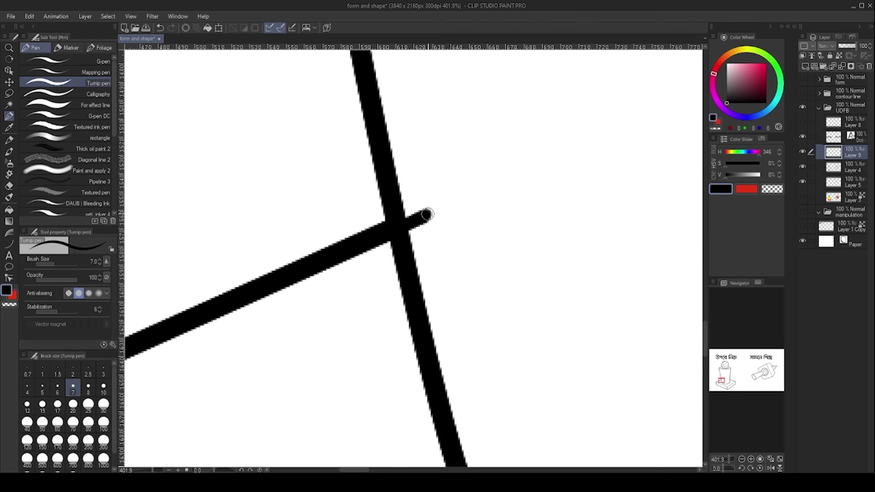
scroll(418, 217, "down", 5)
scroll(586, 209, "up", 5)
mouse_move(534, 204)
left_mouse_down()
mouse_move(573, 216)
mouse_move(560, 213)
left_mouse_up()
left_click_drag(389, 267, 352, 267)
mouse_move(375, 263)
left_mouse_down()
mouse_move(449, 226)
mouse_move(433, 275)
left_mouse_up()
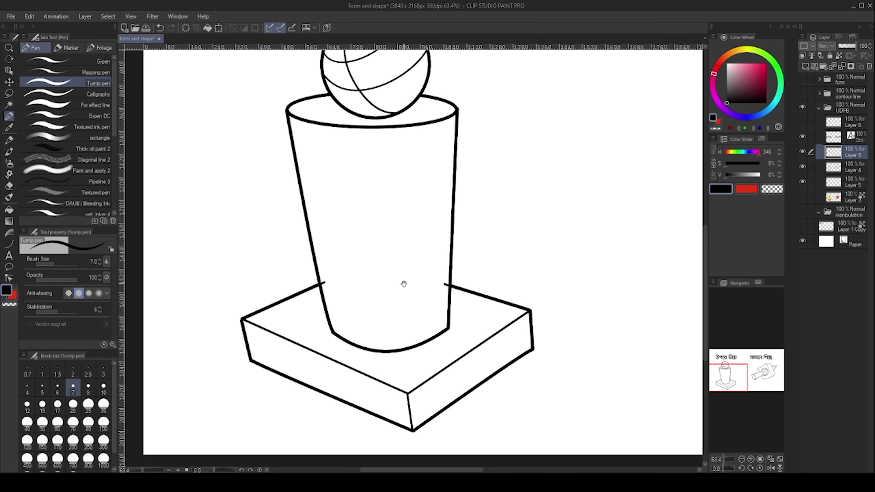
Step: Remove the short black overlap strokes where the slab's back edges run into the cylinder
scroll(419, 282, "down", 3)
scroll(365, 281, "up", 5)
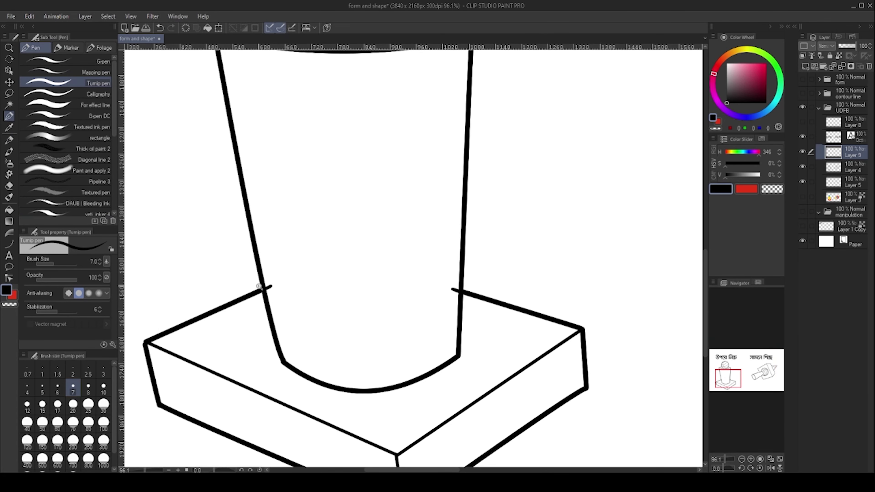
left_click_drag(259, 286, 303, 260)
left_click_drag(323, 295, 347, 283)
left_click_drag(381, 240, 337, 240)
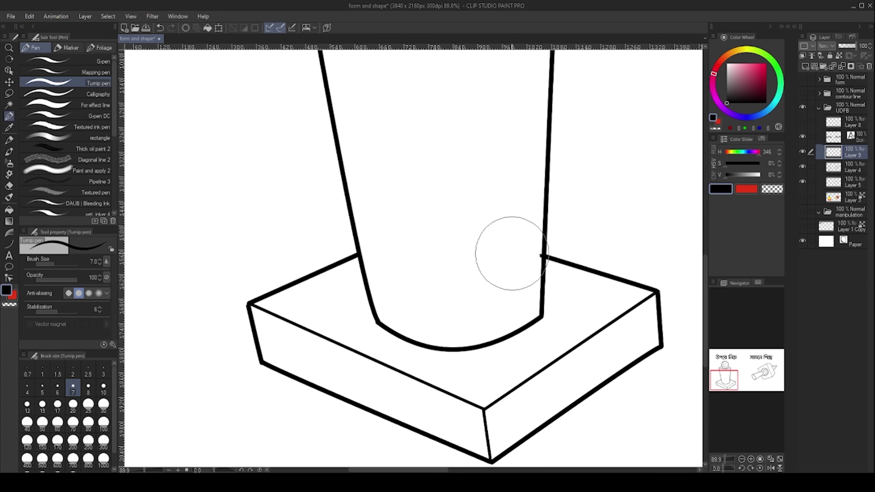
Step: Hide the contour line layer and show the colour fill layer for the front-to-back arrangement
scroll(512, 254, "down", 5)
scroll(467, 181, "up", 5)
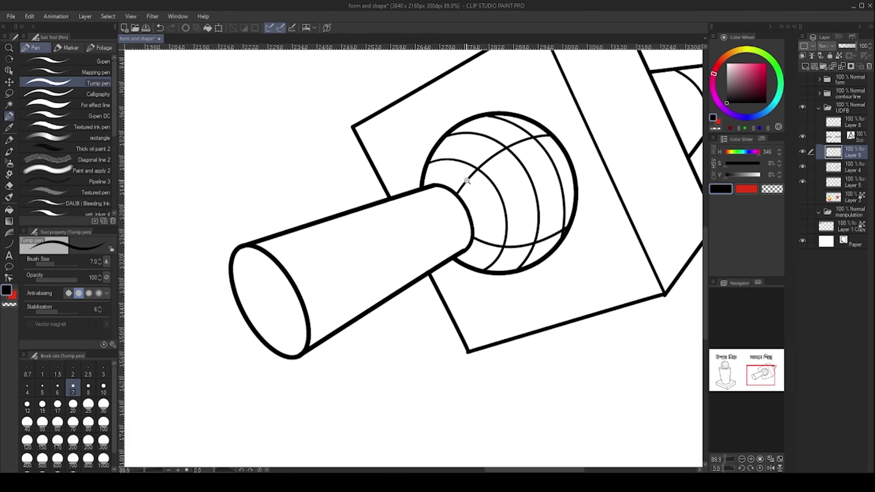
scroll(467, 181, "up", 3)
left_click(803, 182)
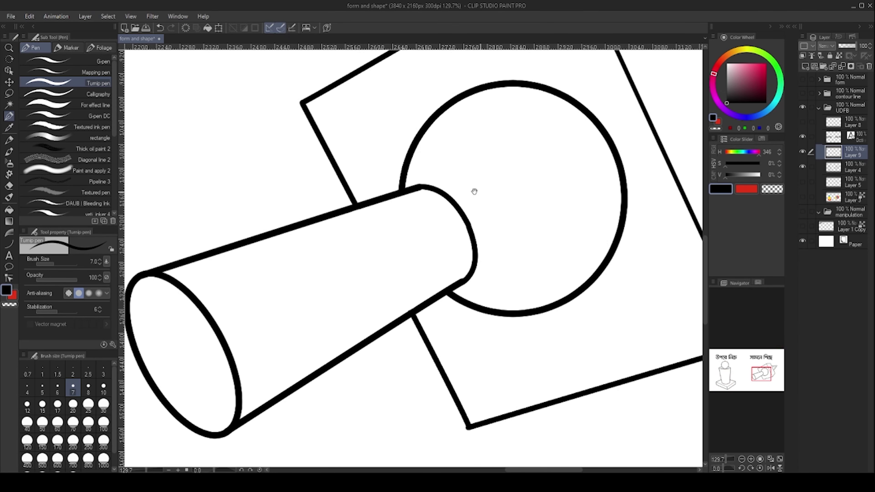
scroll(473, 190, "down", 4)
scroll(407, 214, "up", 4)
scroll(511, 212, "down", 3)
left_click(801, 196)
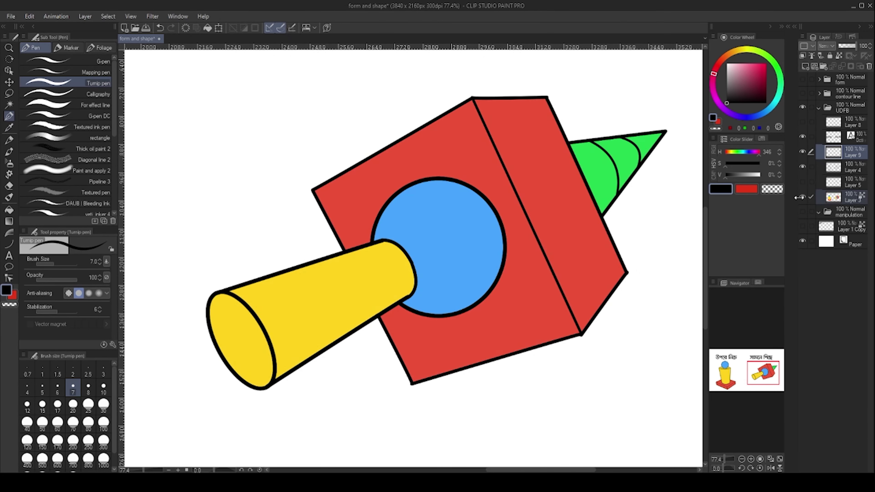
Step: Try to extend the blue sphere's outline a short way into the yellow cylinder
scroll(471, 188, "up", 3)
left_click_drag(488, 199, 470, 210)
scroll(358, 227, "up", 2)
scroll(358, 217, "down", 3)
scroll(382, 213, "up", 3)
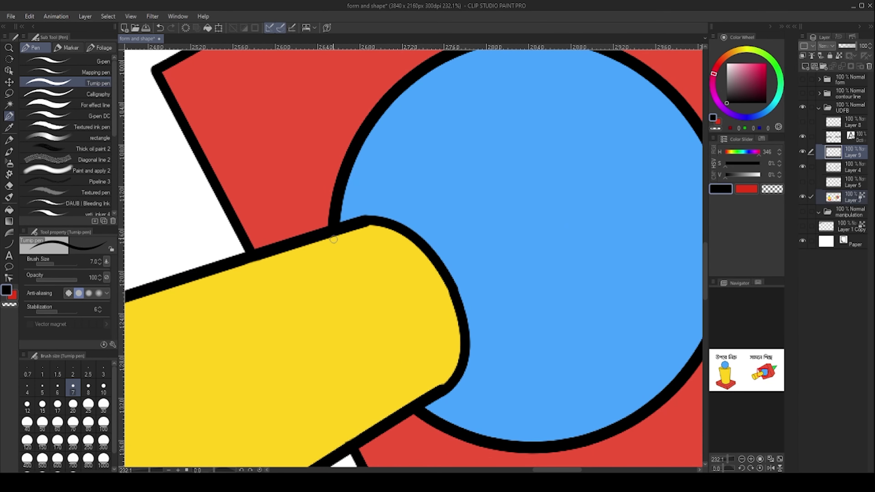
scroll(384, 226, "down", 1)
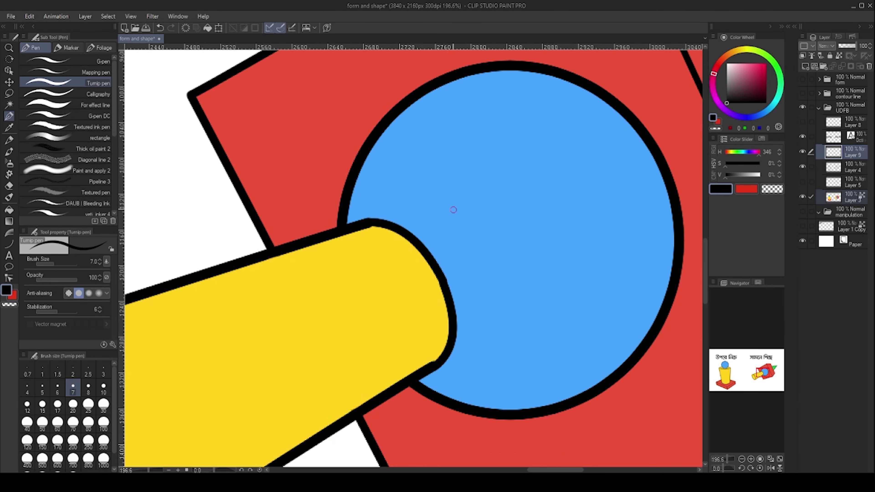
left_click_drag(445, 212, 434, 189)
key("ctrl+z")
Step: Set the brush size to 10 and redraw the sphere's outline running slightly into both sides of the yellow cylinder
left_click(103, 388)
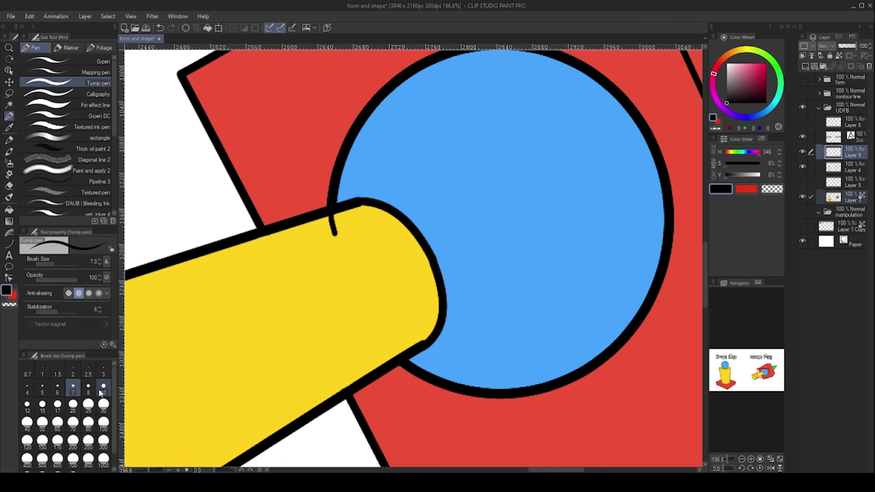
key("ctrl+z")
left_click_drag(331, 207, 340, 239)
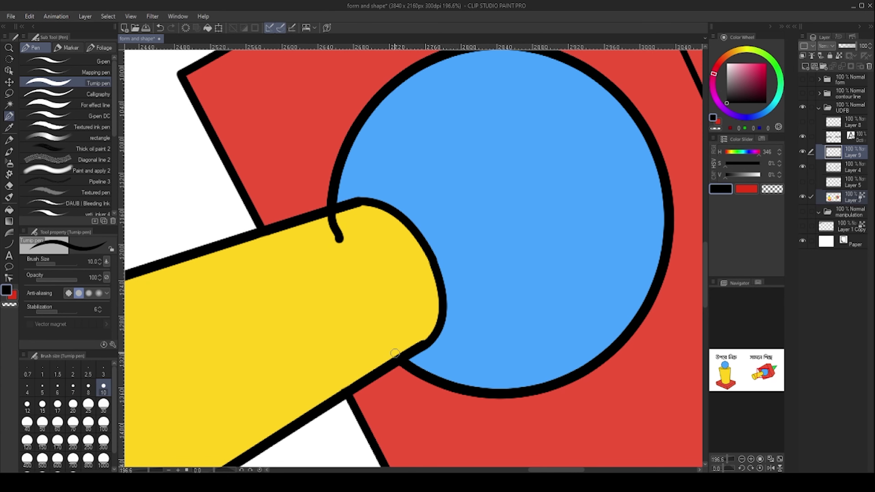
mouse_move(424, 263)
left_mouse_down()
mouse_move(373, 283)
mouse_move(389, 280)
left_mouse_up()
mouse_move(449, 274)
left_mouse_down()
mouse_move(430, 269)
mouse_move(443, 270)
left_mouse_up()
scroll(352, 255, "up", 1)
scroll(430, 228, "up", 1)
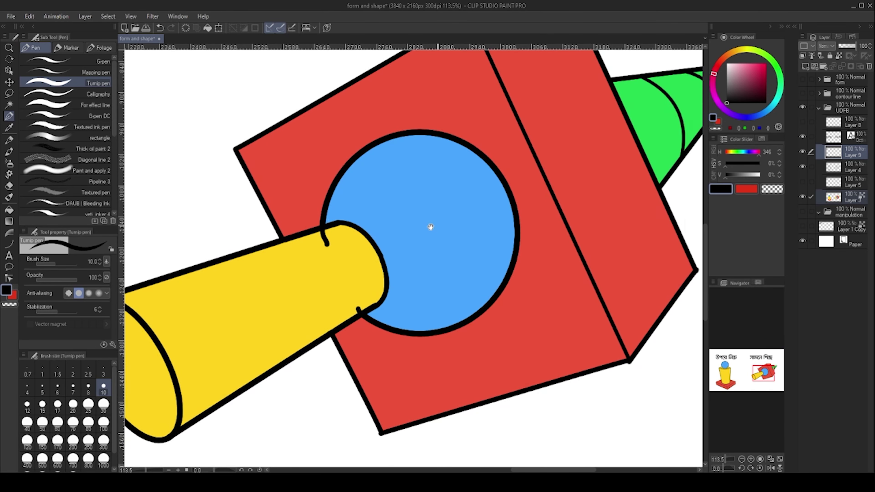
Step: Sketch the green cone's hidden sides and elliptical base through the red box
scroll(420, 248, "up", 1)
scroll(511, 228, "up", 2)
scroll(510, 229, "down", 5)
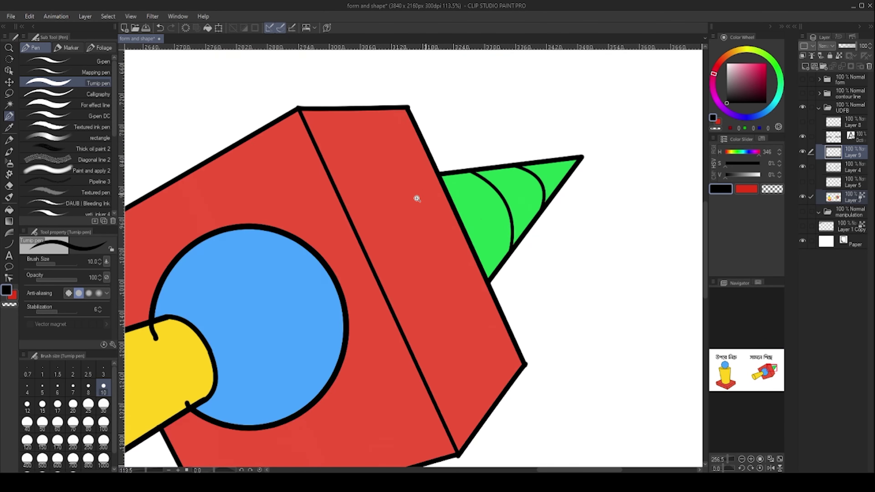
scroll(475, 187, "up", 2)
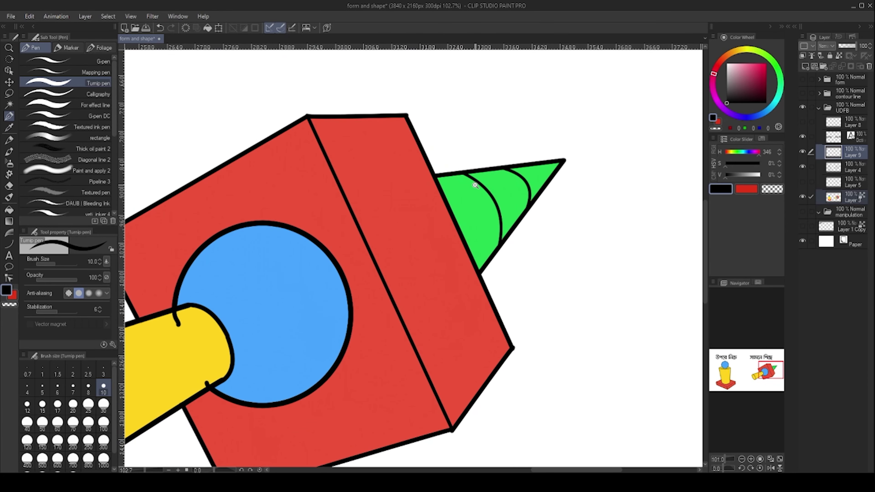
scroll(434, 184, "up", 5)
left_click_drag(363, 189, 449, 172)
scroll(424, 174, "down", 5)
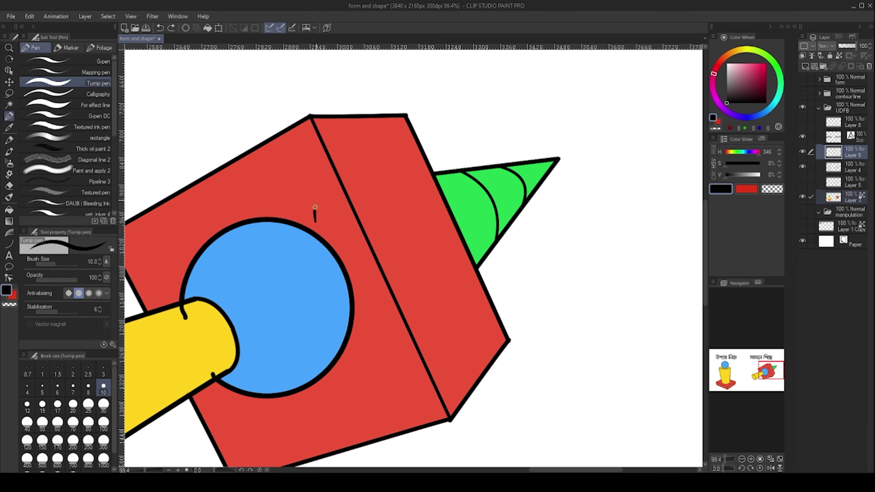
left_click_drag(315, 207, 353, 217)
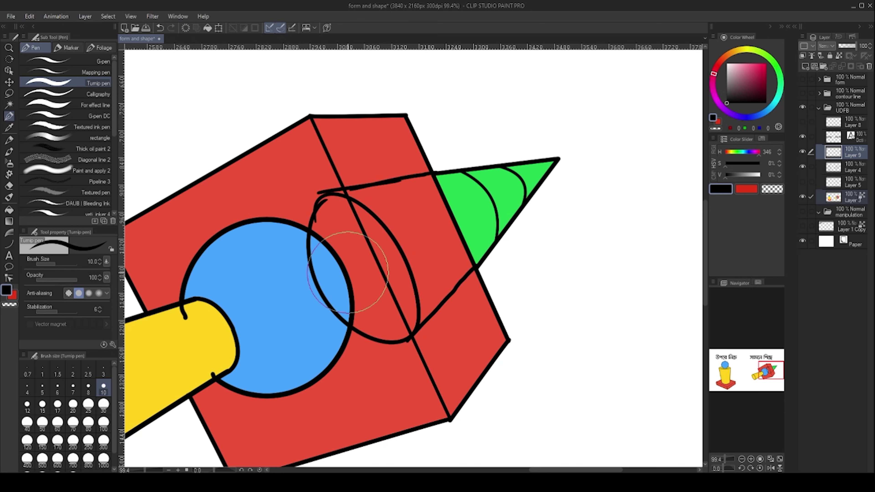
Step: Undo the cone's hidden construction and extend its two side edges a short way onto the red box
mouse_move(292, 205)
left_mouse_down()
mouse_move(390, 342)
mouse_move(351, 196)
mouse_move(369, 200)
mouse_move(446, 299)
mouse_move(376, 172)
left_mouse_up()
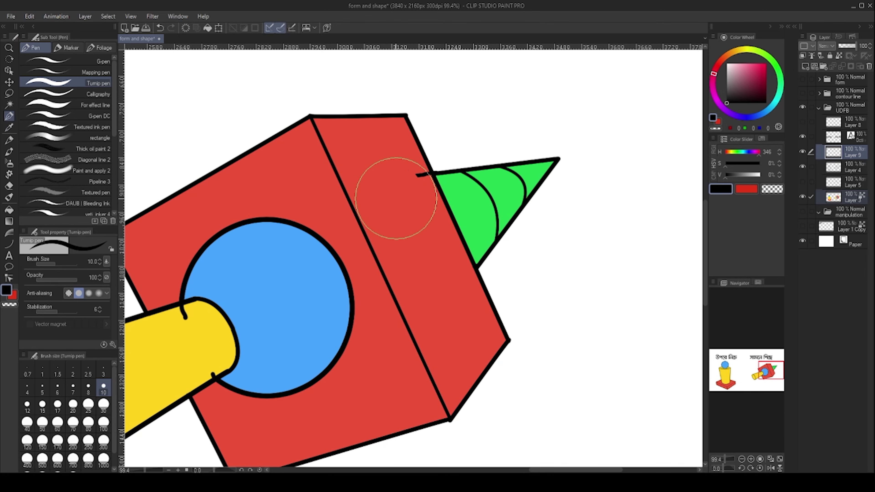
mouse_move(461, 274)
left_mouse_down()
mouse_move(494, 259)
mouse_move(435, 260)
mouse_move(424, 271)
left_mouse_up()
scroll(424, 271, "up", 5)
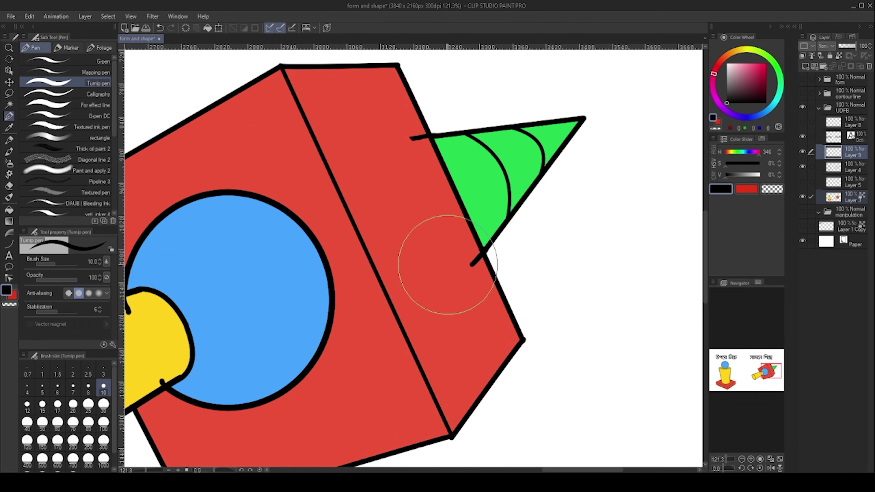
Step: Remove the short overlap strokes from the red box and yellow cylinder, and review both coloured arrangements
scroll(454, 153, "down", 2)
scroll(454, 152, "down", 4)
scroll(424, 144, "up", 4)
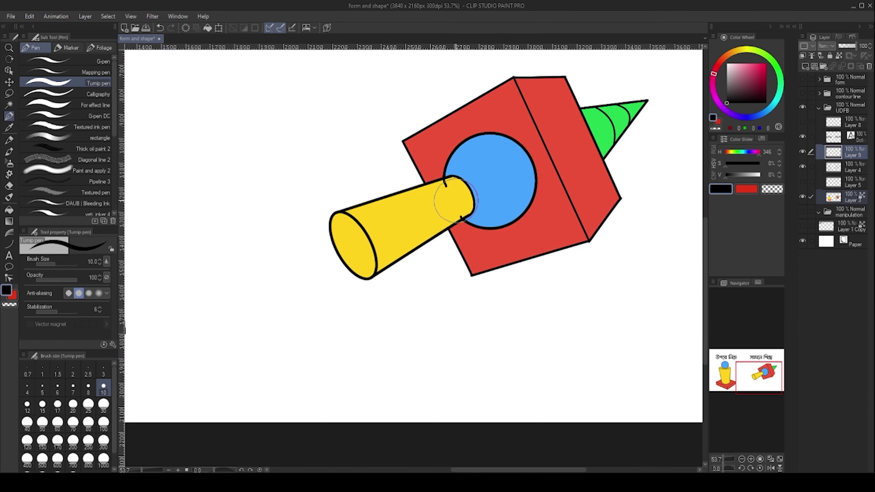
scroll(424, 144, "down", 3)
mouse_move(169, 133)
left_mouse_down()
mouse_move(256, 192)
mouse_move(320, 164)
left_mouse_up()
mouse_move(675, 190)
left_mouse_down()
mouse_move(440, 215)
mouse_move(407, 195)
left_mouse_up()
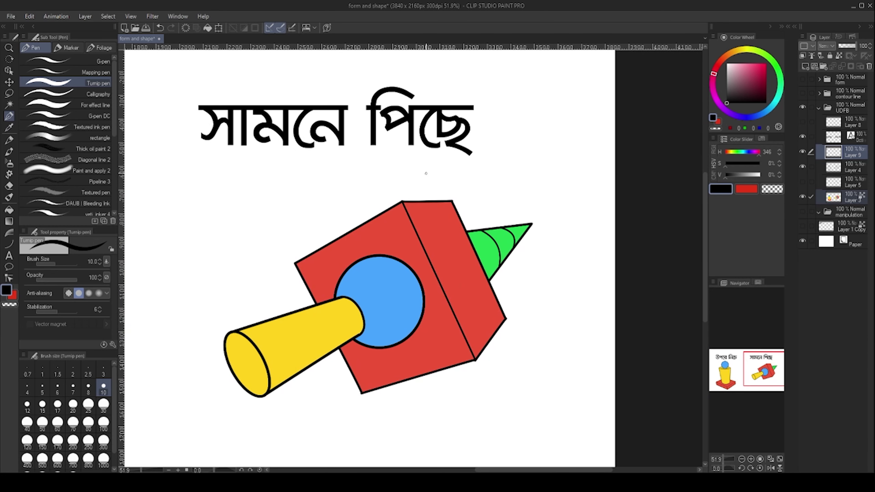
left_click_drag(390, 220, 448, 181)
scroll(448, 181, "down", 5)
left_click_drag(255, 187, 326, 203)
scroll(326, 201, "up", 1)
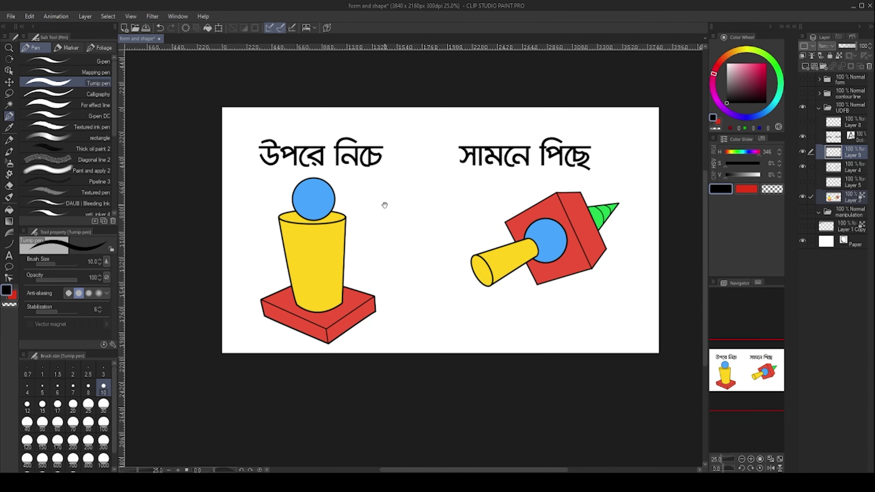
Step: Show Layer 5's contour lines on the spheres and the green cone, and examine them in both arrangements
left_click_drag(385, 204, 340, 207)
left_click(803, 181)
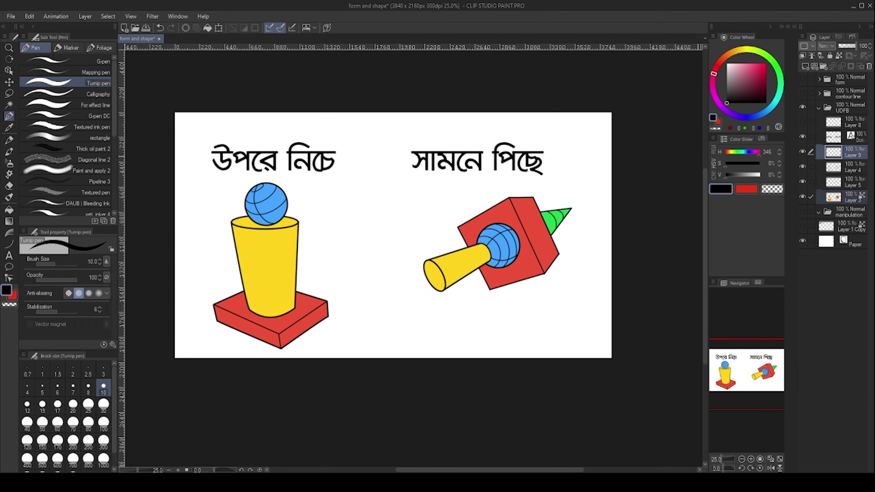
scroll(273, 222, "up", 2)
left_click_drag(274, 222, 259, 214)
left_click_drag(608, 201, 491, 206)
left_click_drag(557, 207, 555, 211)
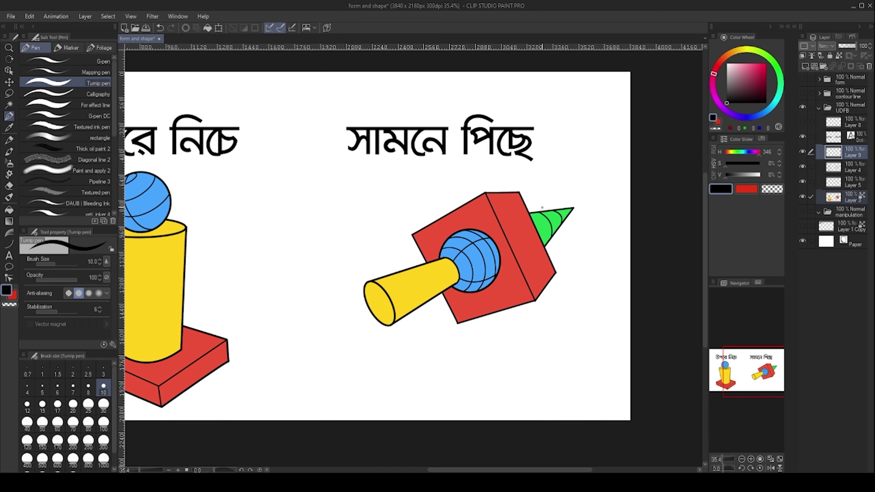
left_click_drag(478, 169, 417, 212)
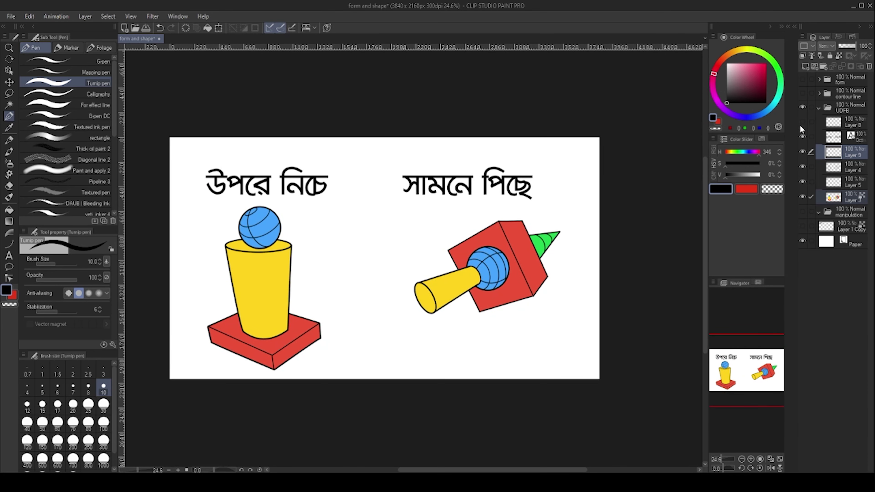
Step: Collapse and hide the UDFB folder, then show the manipulation folder and add a new layer inside it
left_click(819, 107)
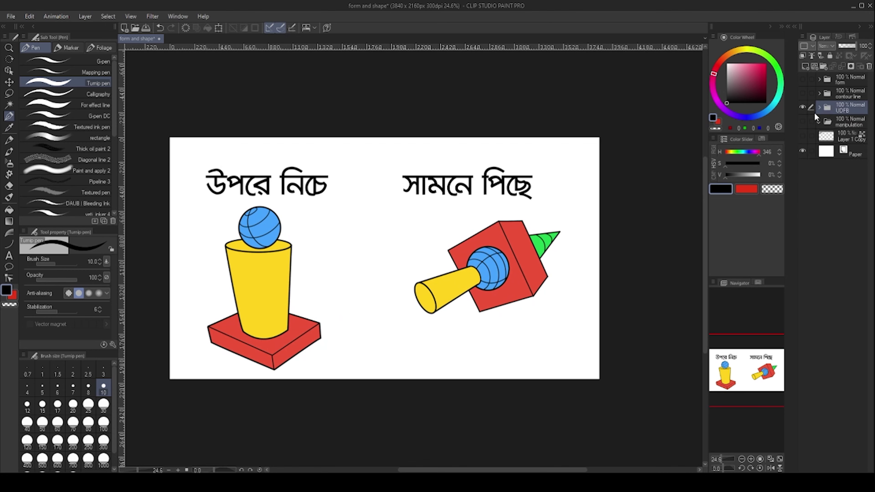
left_click(802, 108)
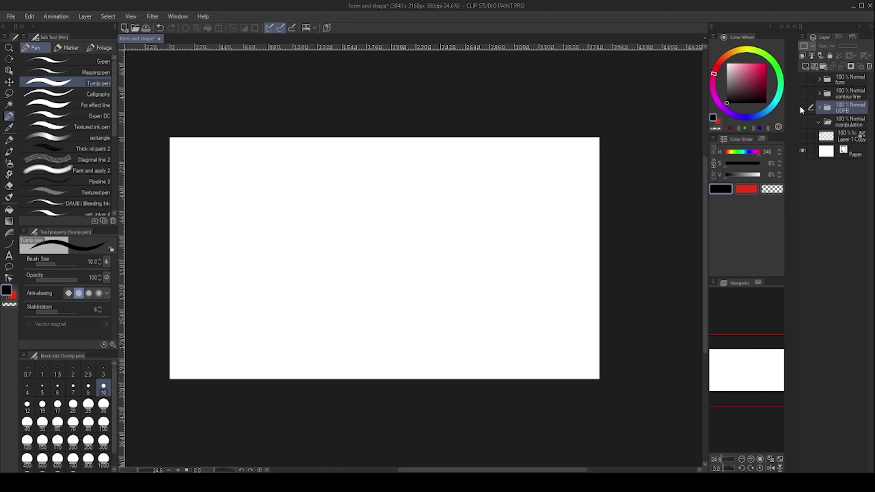
left_click(802, 121)
left_click(818, 122)
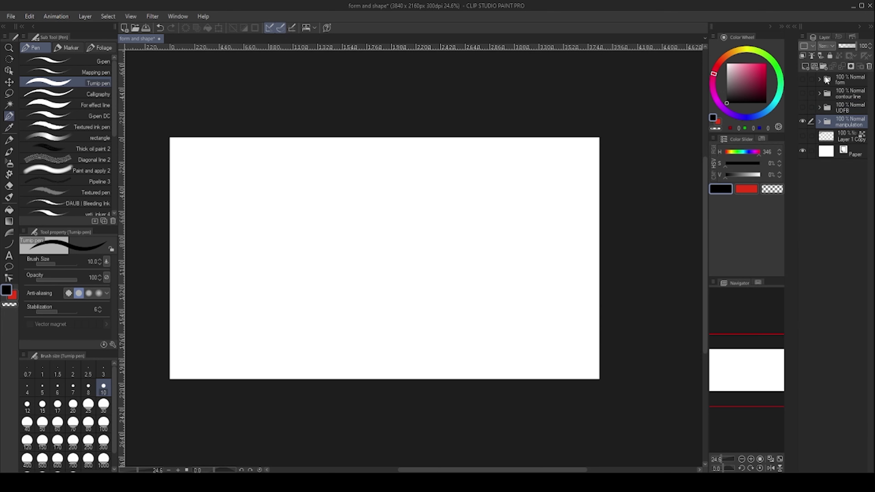
left_click(832, 138)
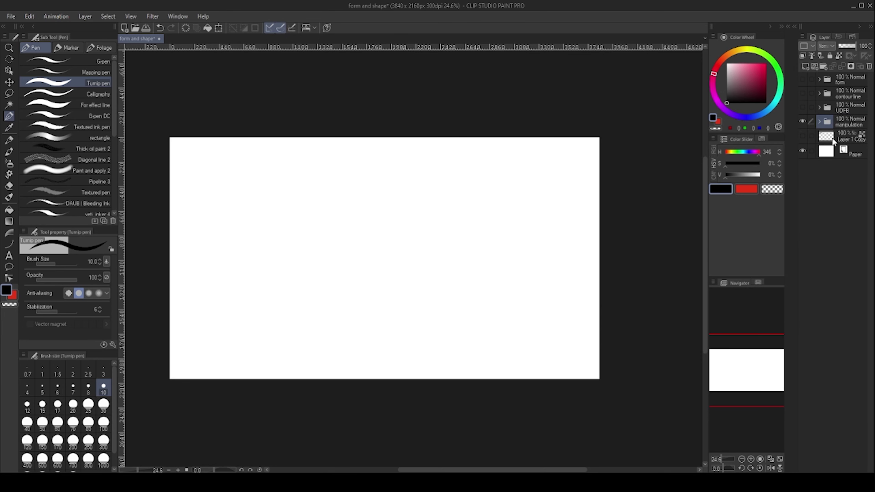
left_click(820, 121)
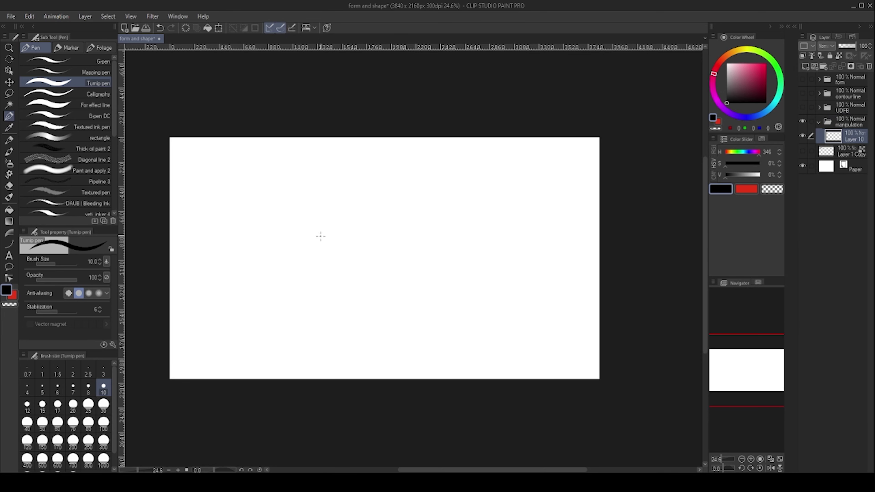
Step: Sketch a cube with the red Pencil near the canvas's upper-left corner and start a sphere to its right
left_click(250, 196)
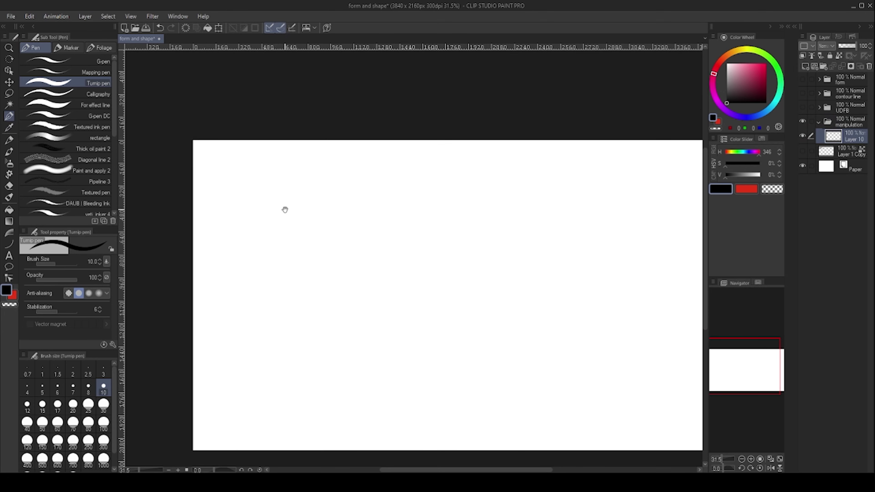
key("p")
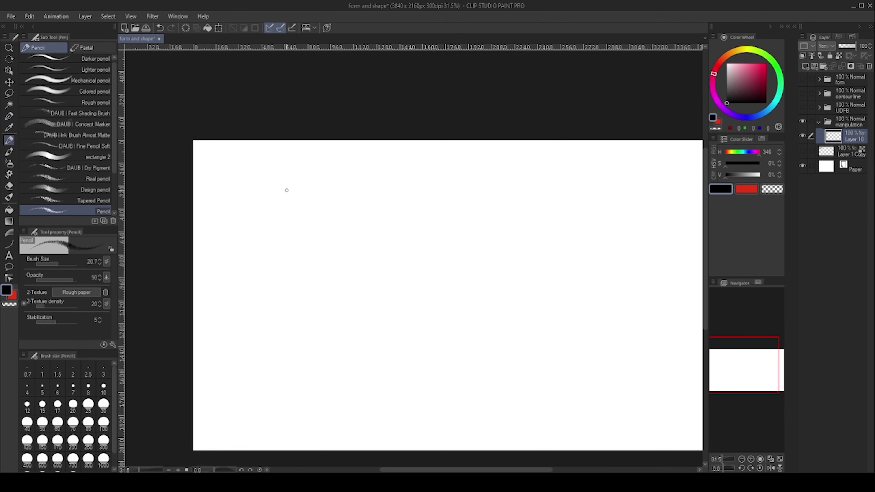
key("x")
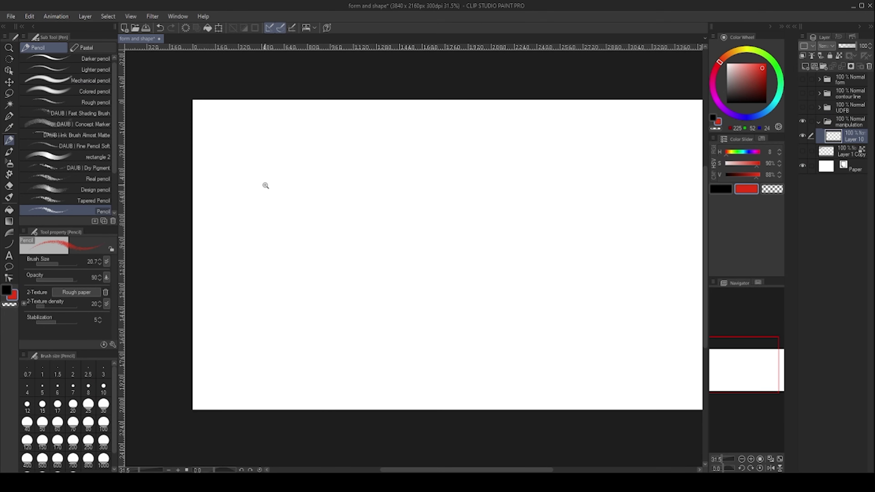
scroll(304, 145, "up", 3)
left_click_drag(264, 178, 336, 248)
mouse_move(258, 155)
left_mouse_down()
mouse_move(362, 167)
mouse_move(343, 251)
left_mouse_up()
left_click_drag(399, 148, 397, 217)
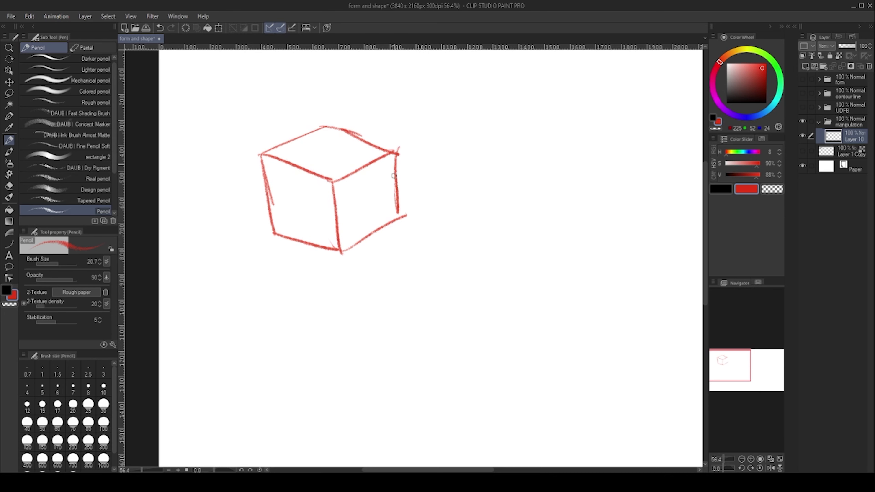
scroll(376, 182, "down", 3)
scroll(349, 199, "up", 3)
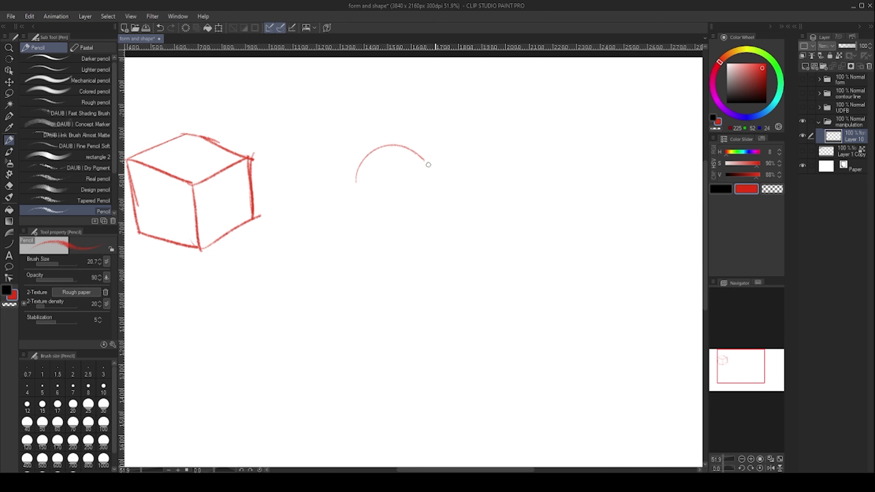
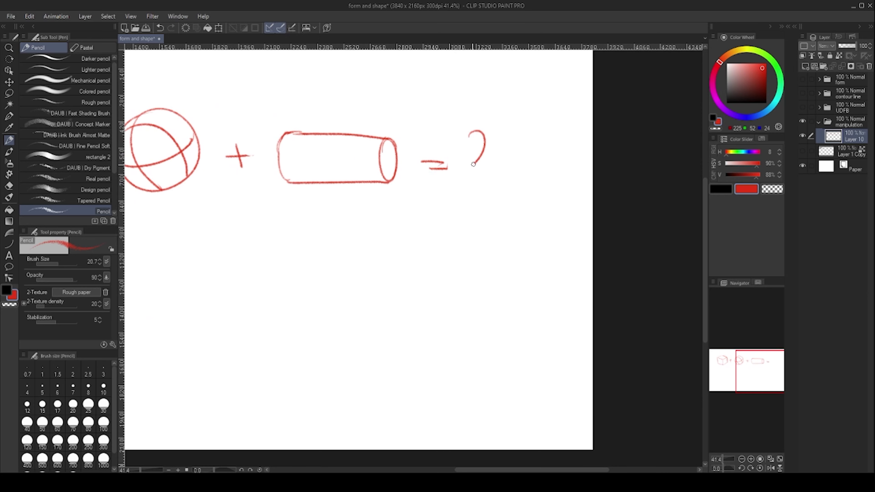
Step: Sketch a large cube on the lower-left part of the canvas, below the row of added forms
scroll(485, 179, "down", 5)
scroll(388, 183, "up", 5)
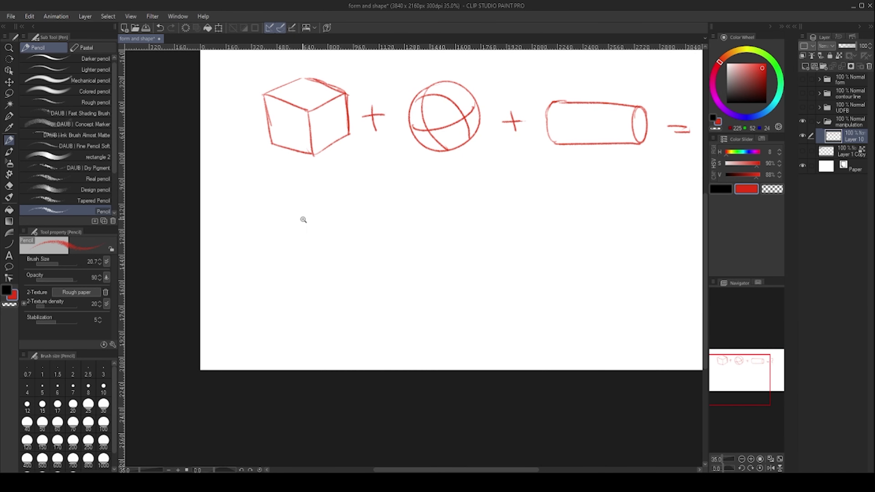
left_click_drag(313, 205, 294, 195)
left_click_drag(264, 231, 331, 190)
scroll(276, 224, "up", 2)
mouse_move(260, 232)
left_mouse_down()
mouse_move(356, 285)
mouse_move(442, 226)
left_mouse_up()
left_click_drag(359, 173, 455, 221)
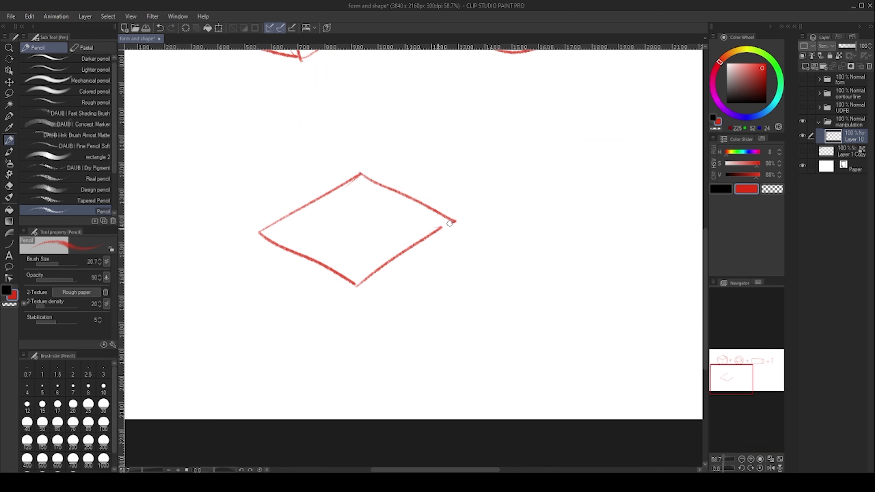
mouse_move(259, 233)
left_mouse_down()
mouse_move(278, 345)
mouse_move(395, 386)
left_mouse_up()
mouse_move(363, 315)
left_mouse_down()
mouse_move(379, 378)
mouse_move(476, 313)
left_mouse_up()
left_click_drag(454, 222, 471, 323)
Step: Draw a minus sign and a small elongated box to the right of the large cube
left_click_drag(555, 272, 414, 225)
left_click_drag(411, 259, 464, 270)
left_click_drag(413, 216, 470, 238)
left_click_drag(444, 196, 516, 226)
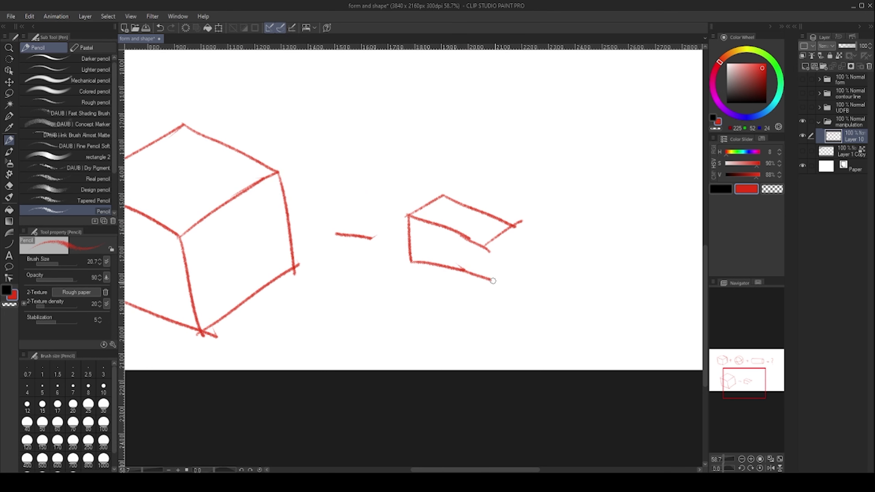
left_click_drag(487, 208, 448, 208)
Step: Add a plus sign and a small cube between and below the first cube and the sphere
left_click_drag(470, 172, 444, 207)
left_click_drag(429, 209, 427, 225)
scroll(294, 170, "up", 4)
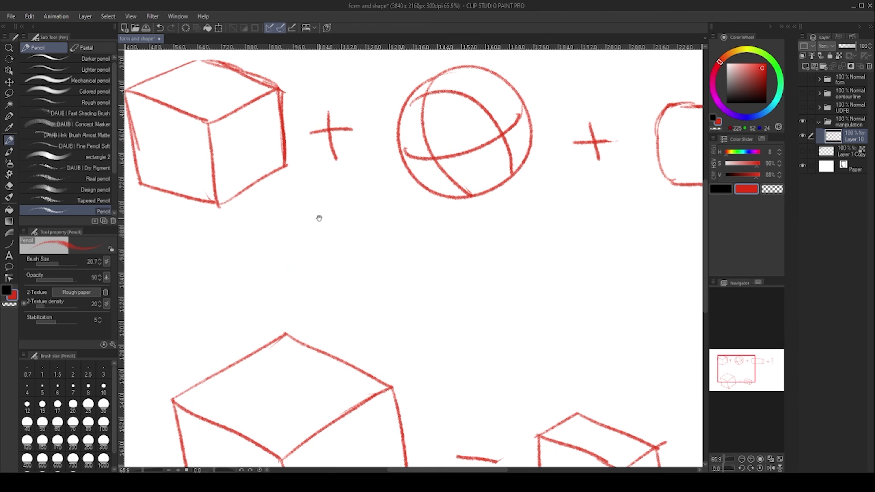
mouse_move(308, 199)
left_mouse_down()
mouse_move(321, 235)
mouse_move(363, 262)
left_mouse_up()
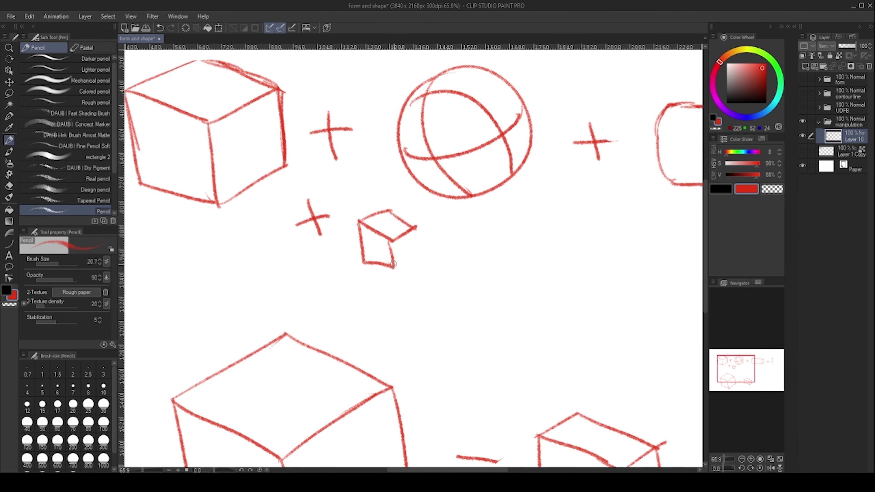
scroll(398, 201, "down", 3)
scroll(385, 211, "up", 6)
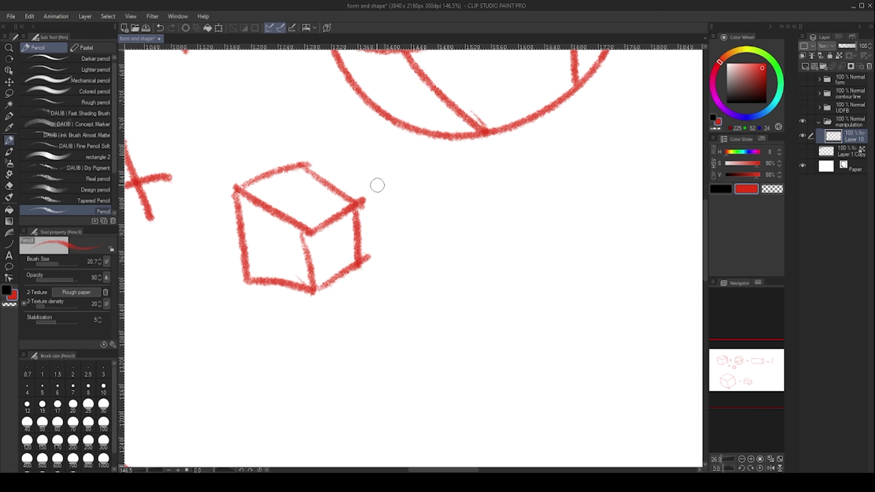
Step: Sketch a low box with a rounded front corner to the right of the small elongated box
scroll(390, 199, "down", 6)
left_click_drag(439, 217, 342, 216)
scroll(344, 212, "up", 4)
mouse_move(376, 189)
left_mouse_down()
mouse_move(301, 231)
mouse_move(391, 297)
mouse_move(470, 246)
left_mouse_up()
mouse_move(355, 203)
left_mouse_down()
mouse_move(404, 184)
mouse_move(478, 242)
left_mouse_up()
mouse_move(302, 226)
left_mouse_down()
mouse_move(311, 277)
mouse_move(385, 336)
mouse_move(492, 285)
left_mouse_up()
left_click_drag(486, 241, 489, 305)
scroll(453, 210, "down", 4)
Step: Round off the corners of the low box's top face with curved strokes
scroll(429, 234, "up", 5)
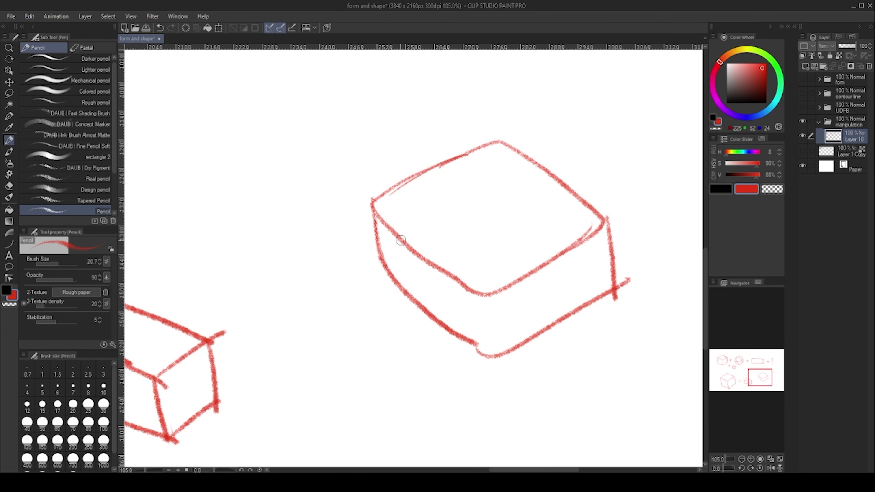
left_click_drag(467, 155, 537, 163)
mouse_move(541, 196)
left_mouse_down()
mouse_move(472, 170)
mouse_move(457, 174)
left_mouse_up()
left_click_drag(359, 245, 420, 255)
mouse_move(389, 252)
left_mouse_down()
mouse_move(448, 248)
mouse_move(506, 195)
mouse_move(470, 228)
left_mouse_up()
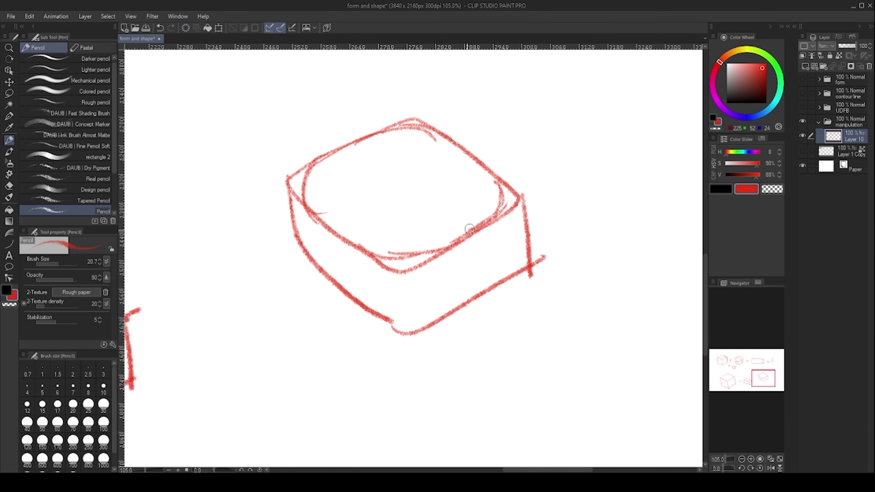
scroll(506, 200, "down", 3)
Step: Draw crossing contour lines over the rounded box's top face and carry vertical lines down its sides
scroll(430, 224, "up", 2)
left_click_drag(360, 180, 448, 253)
left_click_drag(355, 245, 454, 187)
left_click_drag(448, 245, 456, 309)
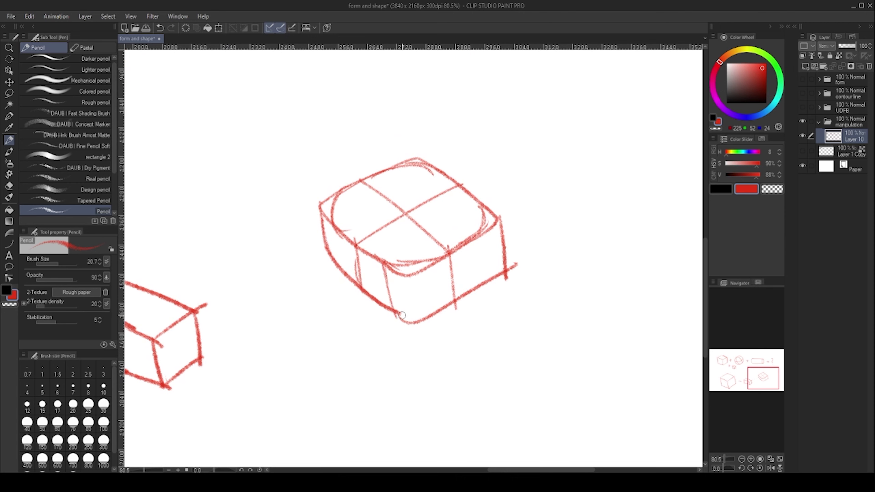
left_click_drag(407, 311, 451, 297)
left_click_drag(399, 312, 423, 308)
left_click_drag(489, 242, 492, 276)
left_click_drag(332, 214, 339, 269)
Step: Review the full page of form sketches and clear them all from the layer
left_click_drag(414, 163, 399, 222)
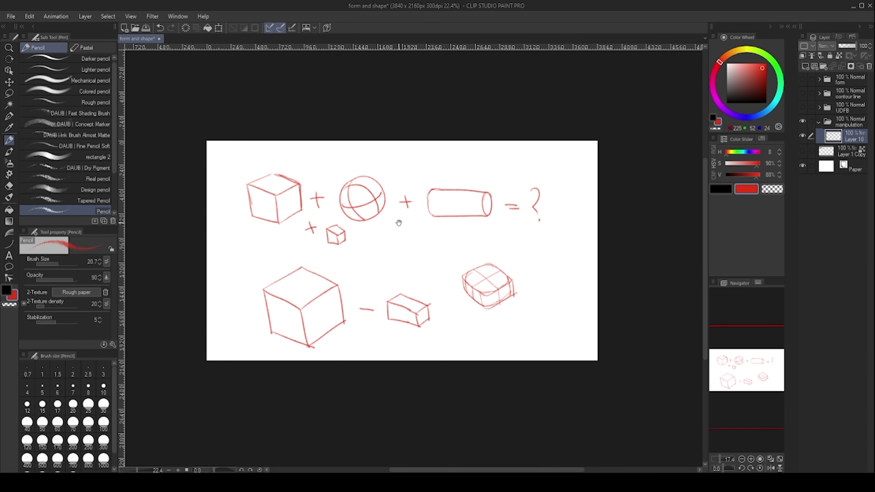
left_click_drag(344, 210, 339, 202)
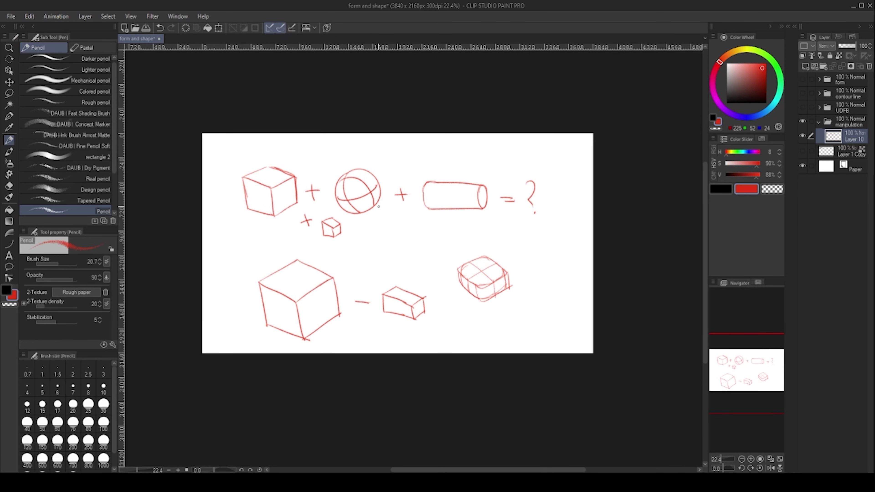
left_click_drag(380, 199, 393, 199)
scroll(392, 199, "up", 1)
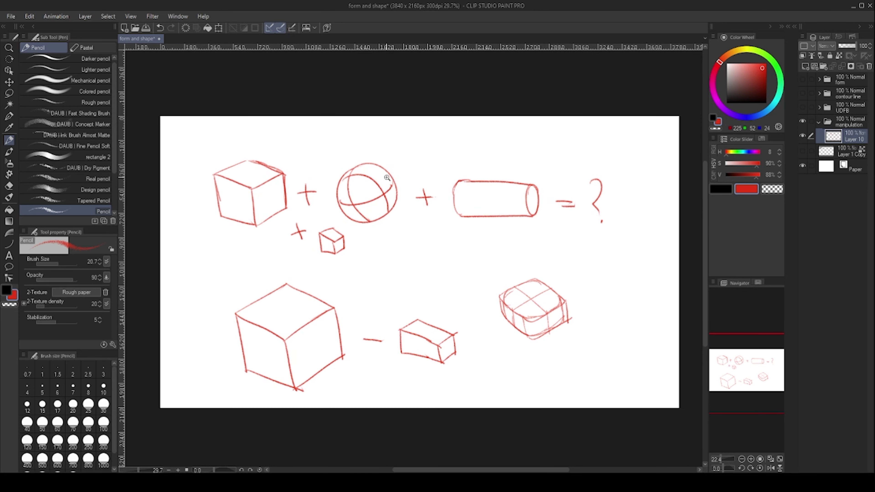
key("Delete")
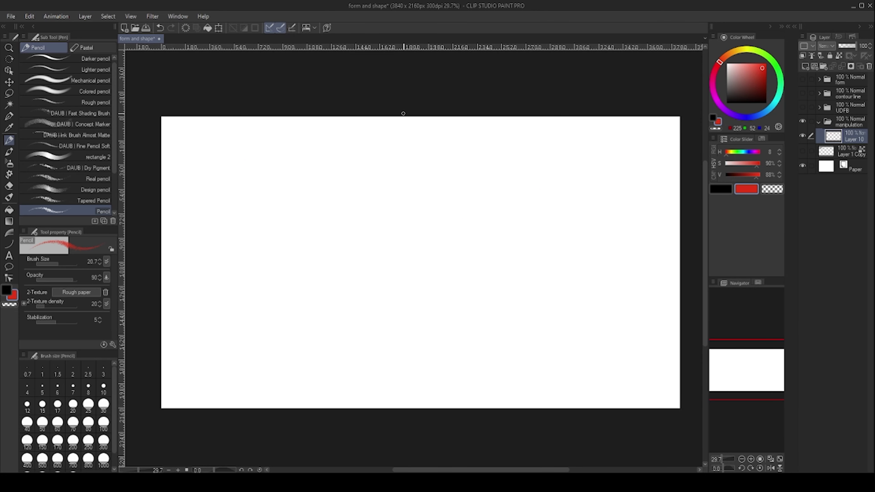
Step: Sketch a new large red cube on the left part of the emptied canvas
scroll(359, 171, "up", 3)
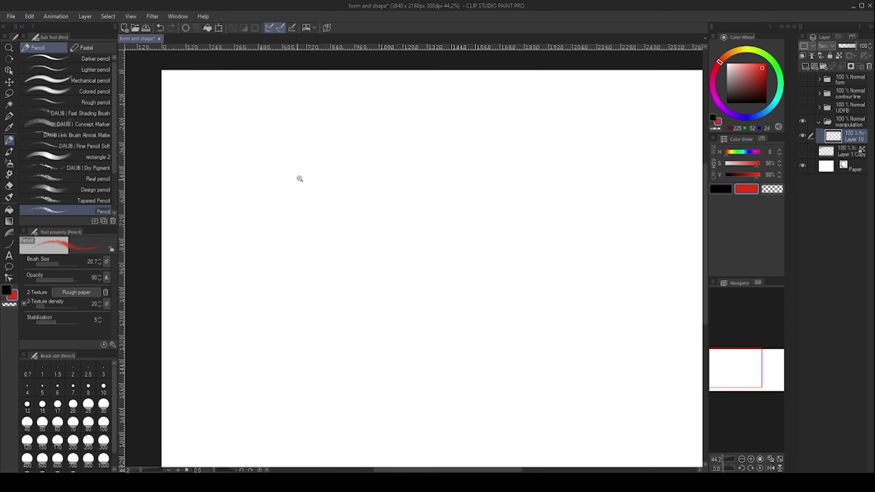
mouse_move(251, 207)
left_mouse_down()
mouse_move(323, 168)
mouse_move(251, 207)
mouse_move(259, 308)
mouse_move(325, 336)
left_mouse_up()
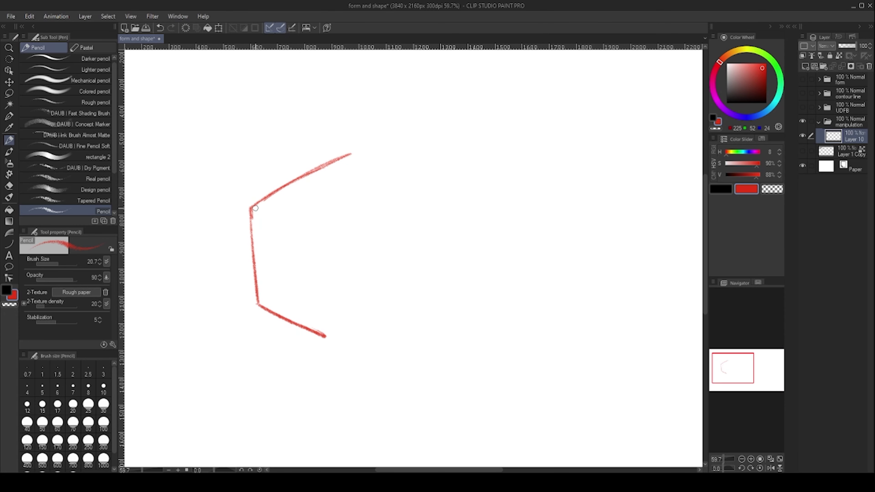
mouse_move(253, 211)
left_mouse_down()
mouse_move(333, 251)
mouse_move(416, 202)
left_mouse_up()
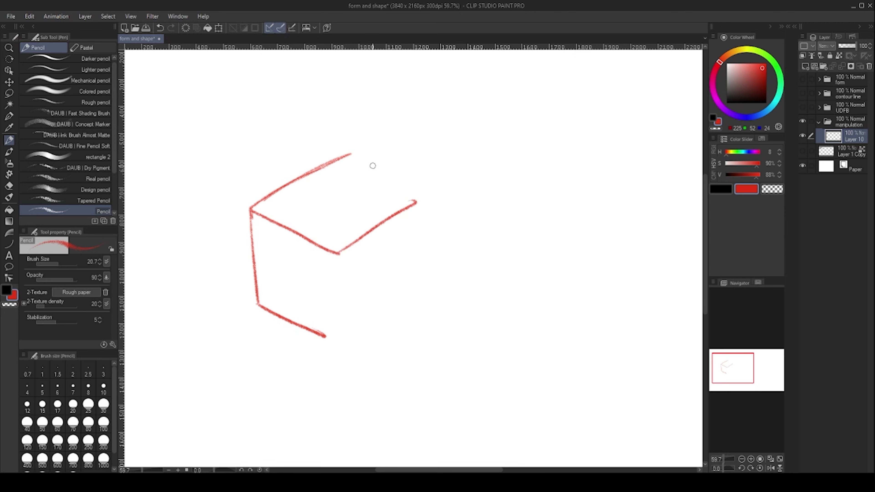
left_click_drag(372, 165, 423, 194)
left_click_drag(338, 255, 338, 308)
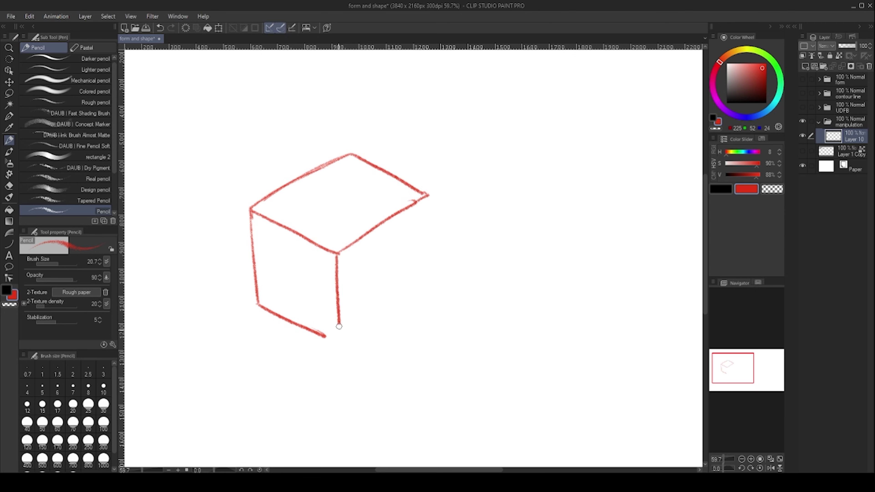
left_click_drag(344, 347, 437, 280)
mouse_move(428, 195)
left_mouse_down()
mouse_move(433, 243)
mouse_move(351, 236)
left_mouse_up()
mouse_move(350, 206)
left_mouse_down()
mouse_move(310, 208)
mouse_move(353, 213)
left_mouse_up()
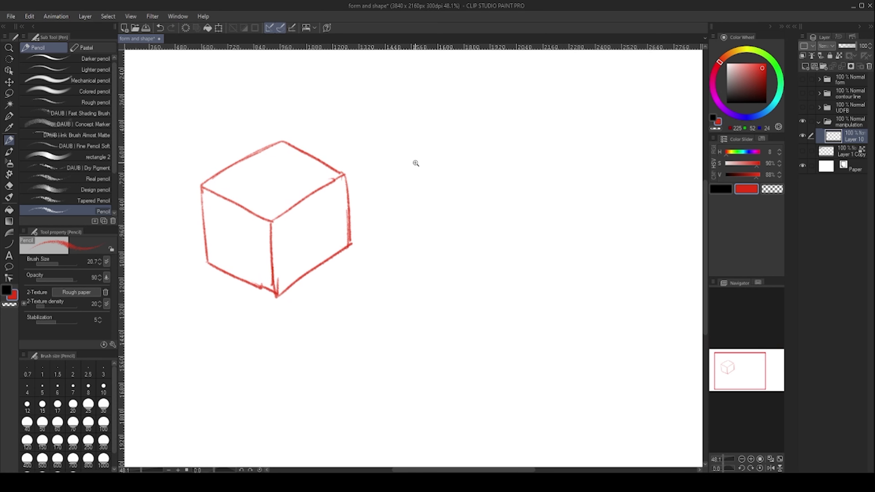
Step: Sketch a long narrow red box in the empty space beside the large cube
scroll(416, 164, "up", 2)
left_click_drag(397, 164, 516, 213)
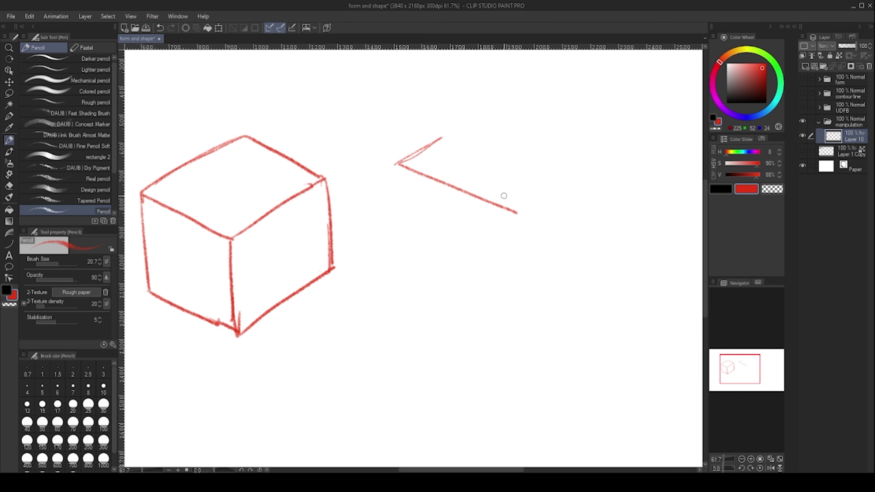
left_click_drag(442, 139, 553, 193)
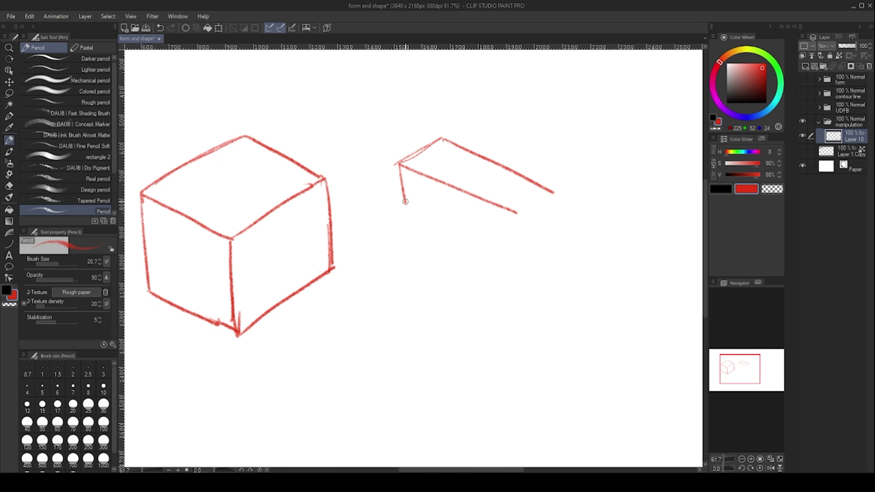
key("ctrl+z")
left_click_drag(404, 203, 518, 236)
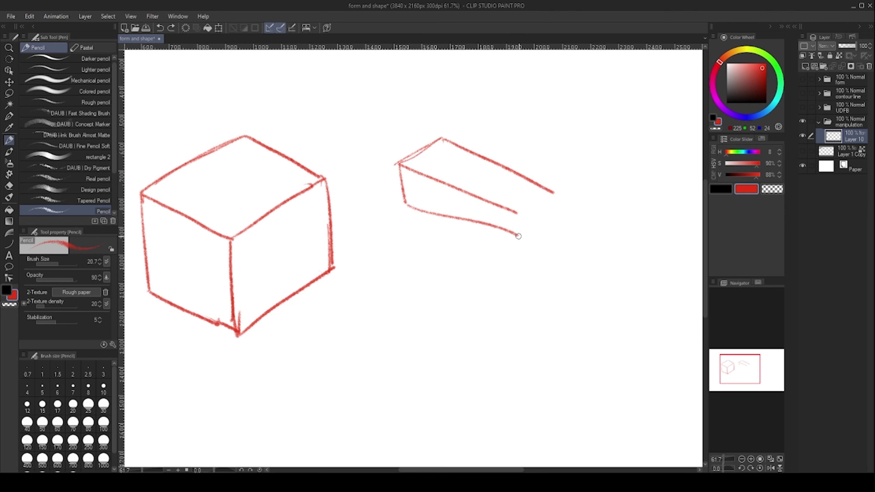
key("ctrl+z")
mouse_move(403, 203)
left_mouse_down()
mouse_move(524, 261)
mouse_move(536, 202)
mouse_move(553, 195)
mouse_move(562, 237)
left_mouse_up()
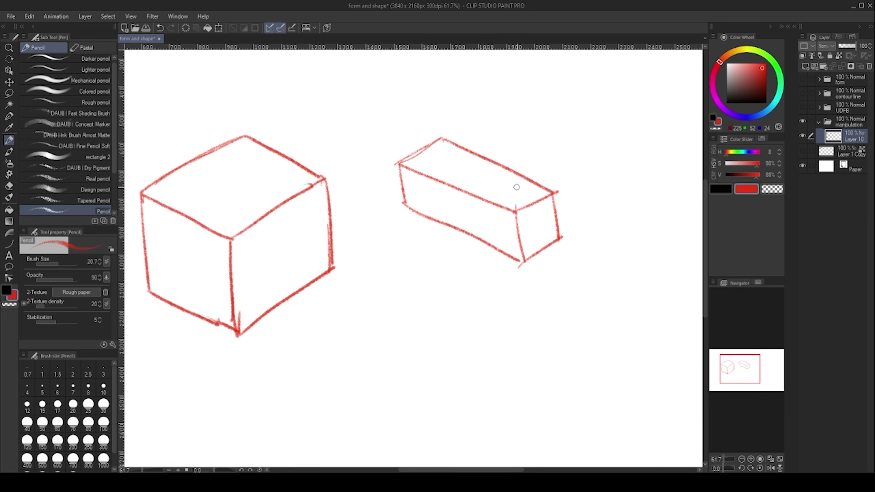
Step: Lasso the long box and move it farther up and away from the cube
left_click_drag(430, 227, 430, 204)
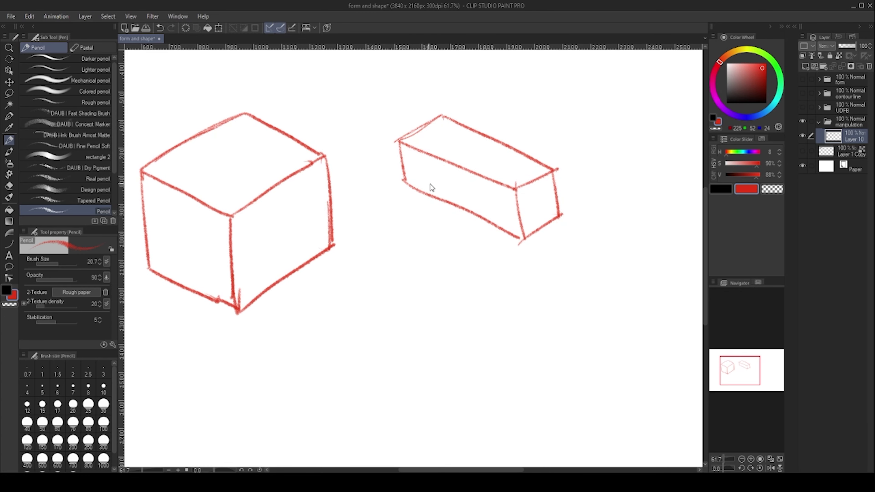
left_click_drag(424, 163, 404, 203)
key("m")
mouse_move(335, 215)
left_mouse_down()
mouse_move(414, 239)
mouse_move(582, 172)
left_mouse_up()
left_click(502, 332)
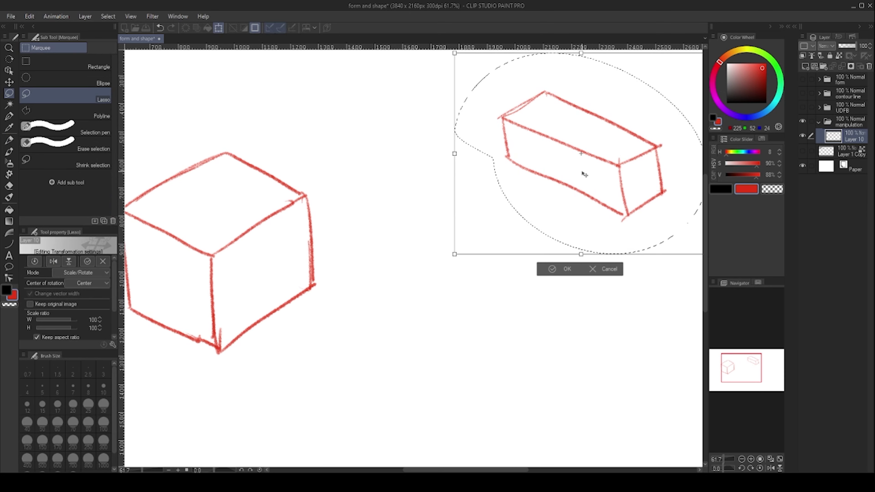
key("Return")
key("ctrl+d")
Step: Draw crossing vertical and horizontal centre lines on the cube's right side face with the Tapered Pencil
key("p")
left_click_drag(310, 230, 358, 182)
scroll(293, 168, "up", 1)
left_click_drag(302, 200, 311, 180)
scroll(307, 165, "up", 3)
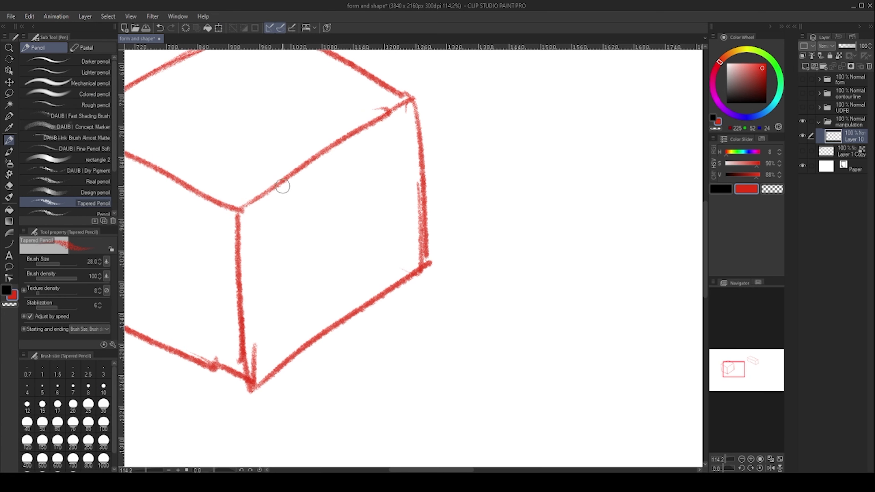
left_click_drag(323, 150, 332, 324)
left_click_drag(242, 312, 420, 172)
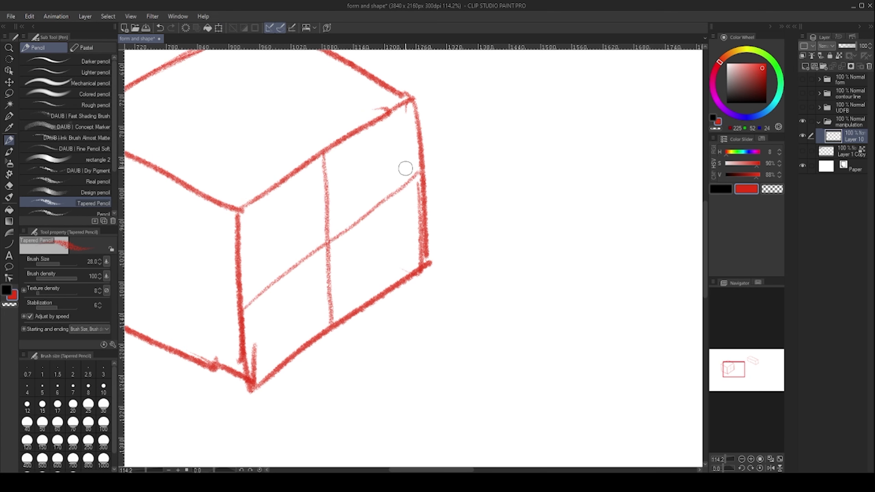
left_click_drag(323, 190, 317, 189)
left_click_drag(324, 219, 324, 250)
scroll(317, 244, "down", 5)
scroll(318, 244, "up", 5)
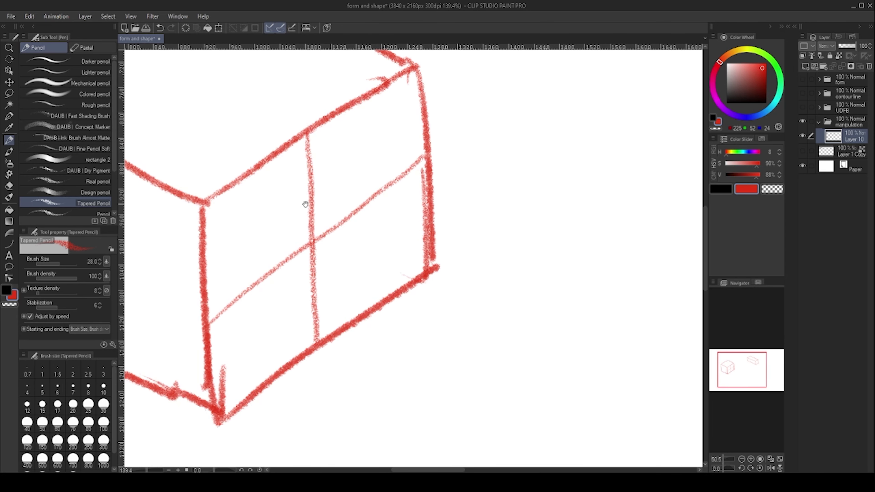
scroll(270, 208, "down", 3)
left_click_drag(541, 119, 408, 201)
scroll(493, 144, "down", 4)
scroll(493, 144, "up", 2)
scroll(283, 262, "up", 3)
left_click_drag(268, 223, 272, 267)
left_click_drag(268, 226, 477, 348)
key("ctrl+z")
key("ctrl+z")
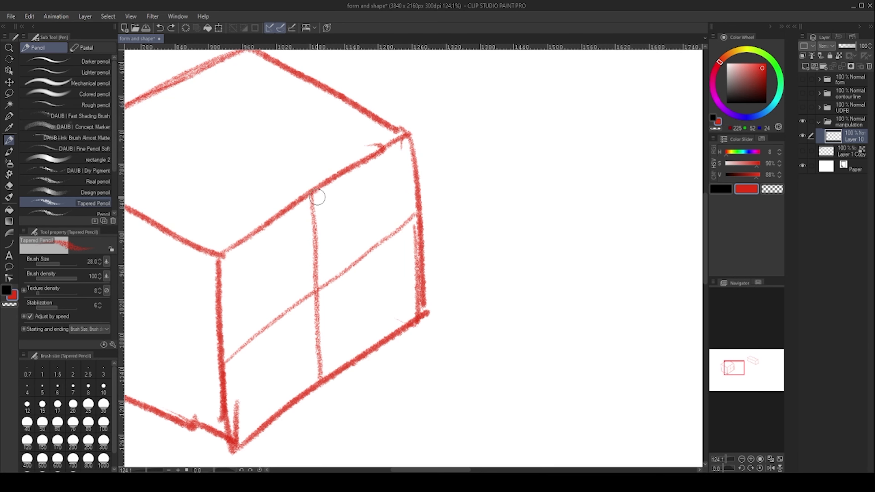
Step: Sketch a long box extending outward from the upper far quarter of the cube's right side face
mouse_move(317, 195)
left_mouse_down()
mouse_move(539, 297)
mouse_move(416, 331)
left_mouse_up()
left_click_drag(280, 168, 528, 267)
mouse_move(449, 240)
left_mouse_down()
mouse_move(423, 240)
mouse_move(446, 241)
left_mouse_up()
left_click_drag(369, 253, 341, 202)
mouse_move(210, 178)
left_mouse_down()
mouse_move(217, 226)
mouse_move(365, 280)
left_mouse_up()
key("ctrl+z")
left_click_drag(216, 224, 412, 304)
mouse_move(396, 263)
left_mouse_down()
mouse_move(410, 309)
mouse_move(487, 207)
left_mouse_up()
left_click_drag(410, 308, 482, 266)
left_click_drag(486, 214, 480, 276)
Step: Erase the cube edges and centre lines that overlap the attached box so both read as one form
scroll(371, 201, "up", 2)
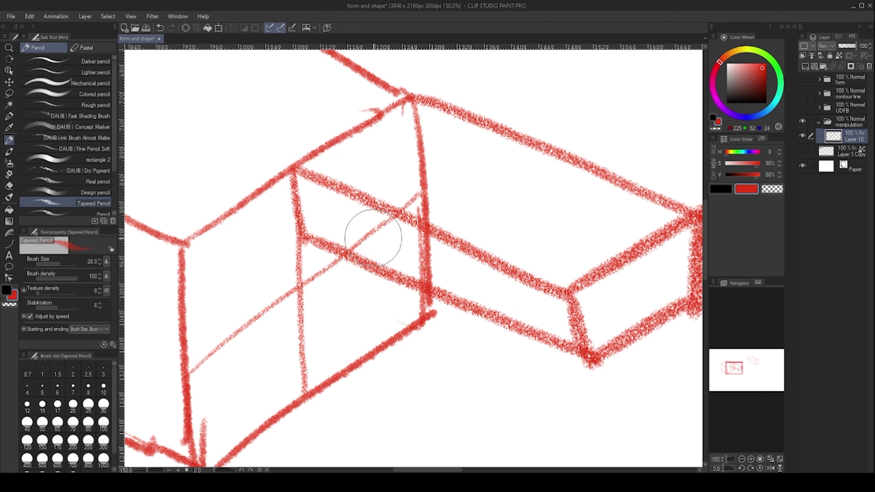
mouse_move(346, 242)
left_mouse_down()
mouse_move(382, 238)
mouse_move(433, 260)
mouse_move(436, 276)
left_mouse_up()
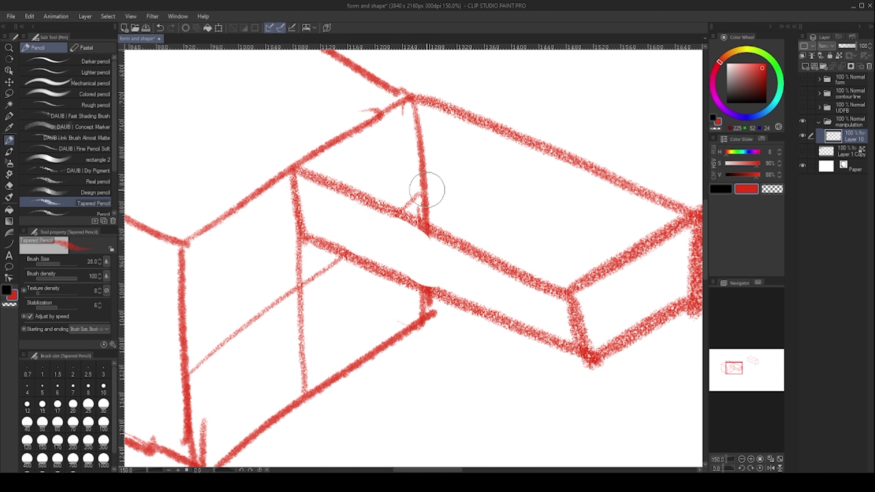
mouse_move(427, 190)
left_mouse_down()
mouse_move(410, 191)
mouse_move(414, 123)
left_mouse_up()
mouse_move(294, 300)
left_mouse_down()
mouse_move(342, 234)
mouse_move(260, 297)
mouse_move(338, 297)
mouse_move(335, 215)
mouse_move(377, 216)
mouse_move(358, 187)
mouse_move(453, 164)
left_mouse_up()
scroll(358, 204, "down", 6)
scroll(351, 186, "up", 7)
scroll(379, 164, "down", 10)
scroll(380, 163, "up", 6)
scroll(354, 172, "down", 4)
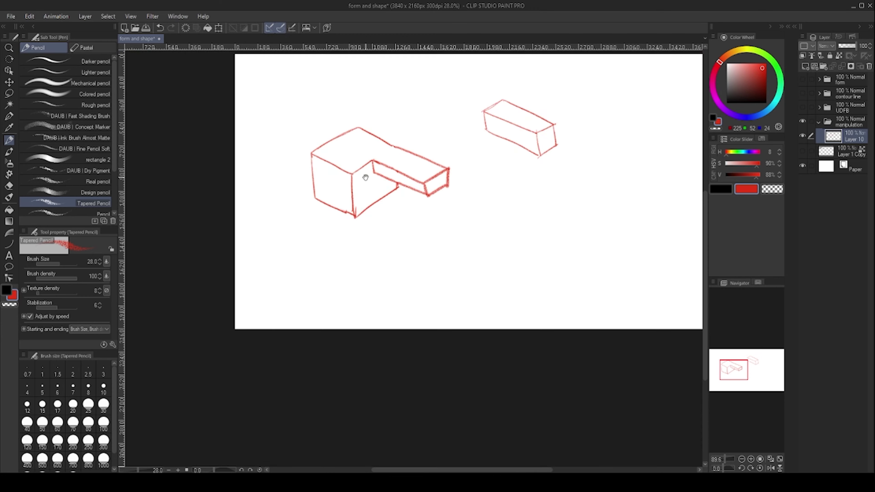
left_click_drag(354, 148, 325, 179)
scroll(479, 140, "up", 2)
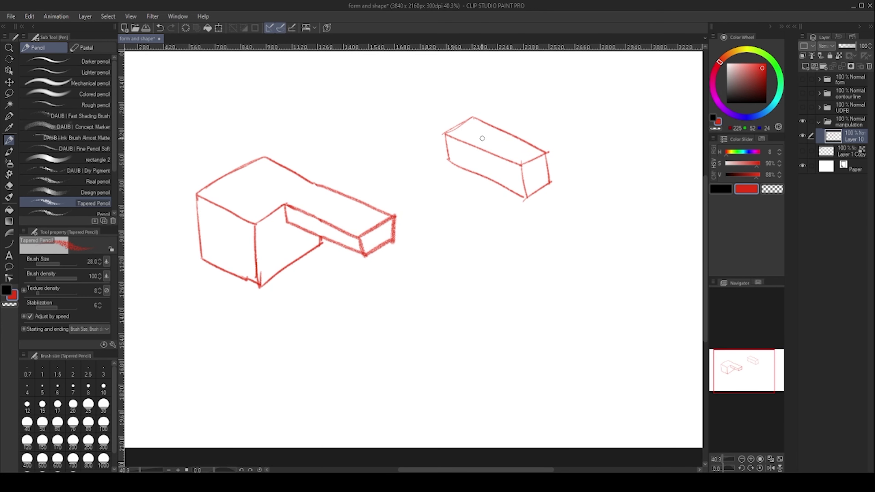
left_click_drag(471, 152, 440, 156)
key("ctrl+z")
key("ctrl+z")
key("ctrl+z")
key("ctrl+y")
key("ctrl+z")
Step: Redraw the edges of the separate long box with thicker, slightly curved strokes
left_click_drag(413, 162, 478, 199)
left_click_drag(486, 170, 489, 195)
left_click_drag(495, 204, 537, 172)
mouse_move(443, 122)
left_mouse_down()
mouse_move(555, 171)
mouse_move(514, 186)
mouse_move(536, 174)
left_mouse_up()
scroll(499, 165, "up", 2)
left_click_drag(481, 196, 486, 218)
left_click_drag(489, 223, 540, 198)
left_click_drag(541, 152, 543, 195)
key("ctrl+z")
mouse_move(475, 185)
left_mouse_down()
mouse_move(483, 218)
mouse_move(548, 190)
left_mouse_up()
left_click_drag(540, 150, 547, 195)
mouse_move(510, 172)
left_mouse_down()
mouse_move(474, 172)
mouse_move(493, 172)
left_mouse_up()
Step: Sketch a sphere with two curved contour lines below the separate long box
left_click_drag(328, 198, 384, 187)
scroll(383, 187, "up", 1)
left_click_drag(442, 172, 408, 186)
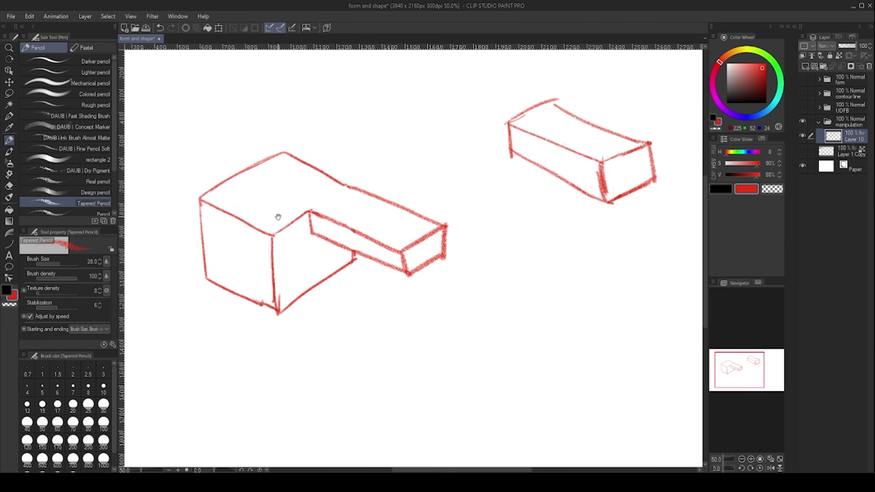
left_click_drag(435, 241, 366, 211)
left_click_drag(436, 214, 420, 210)
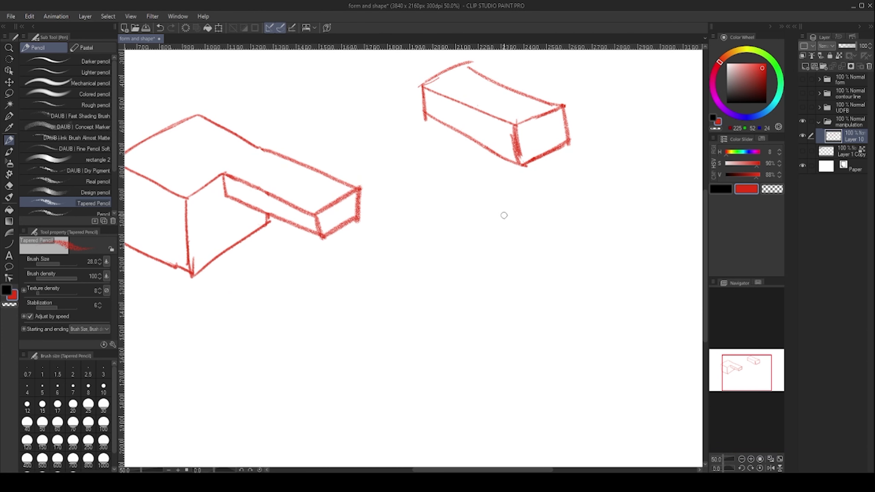
mouse_move(482, 228)
left_mouse_down()
mouse_move(485, 268)
mouse_move(545, 273)
mouse_move(479, 219)
mouse_move(520, 195)
left_mouse_up()
left_click_drag(396, 184, 500, 209)
left_click_drag(226, 211, 359, 121)
mouse_move(374, 165)
left_mouse_down()
mouse_move(344, 182)
mouse_move(286, 162)
left_mouse_up()
left_click_drag(447, 103, 366, 196)
scroll(492, 229, "up", 3)
mouse_move(515, 187)
left_mouse_down()
mouse_move(484, 242)
mouse_move(509, 274)
mouse_move(553, 200)
left_mouse_up()
left_click_drag(491, 220, 562, 228)
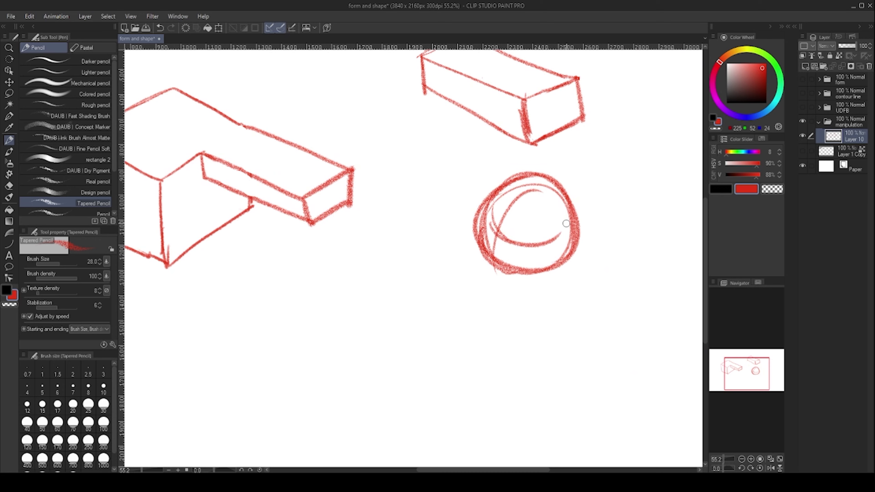
Step: Try to sketch a circle with crossing guide lines on the cube's top face
scroll(472, 197, "down", 2)
scroll(280, 157, "up", 2)
scroll(280, 157, "up", 3)
mouse_move(291, 191)
left_mouse_down()
mouse_move(345, 211)
mouse_move(324, 138)
left_mouse_up()
scroll(338, 153, "up", 2)
scroll(328, 189, "up", 1)
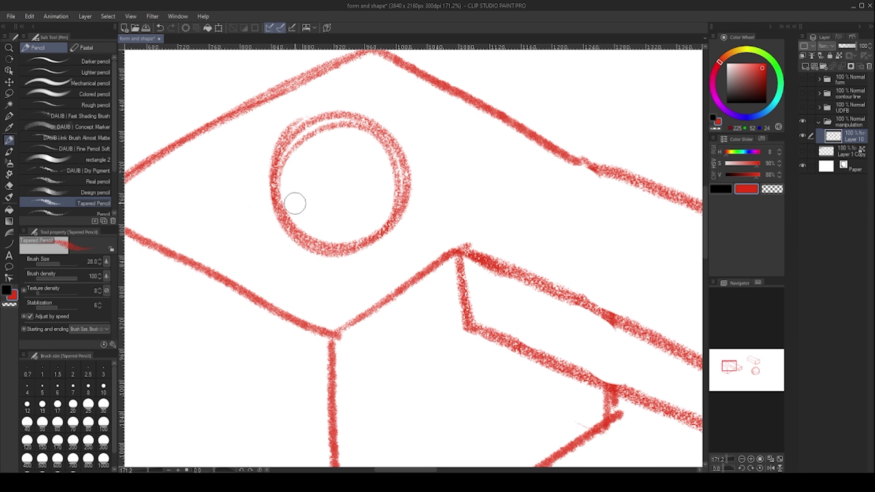
left_click_drag(314, 202, 316, 199)
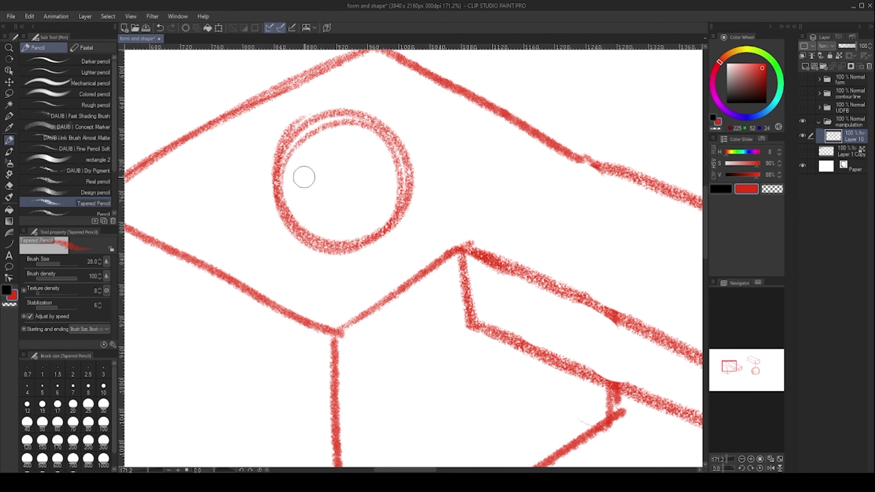
left_click_drag(321, 160, 333, 158)
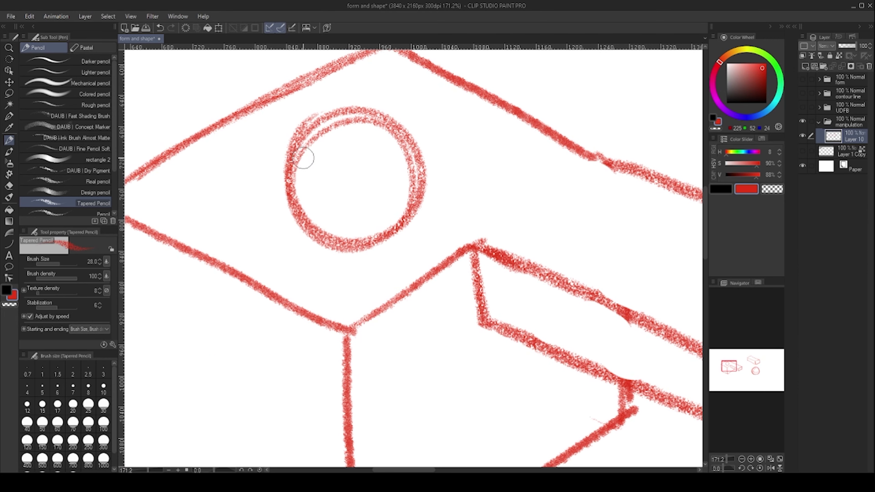
left_click_drag(237, 270, 515, 100)
mouse_move(257, 109)
left_mouse_down()
mouse_move(471, 227)
mouse_move(591, 155)
left_mouse_up()
left_click_drag(366, 169, 372, 182)
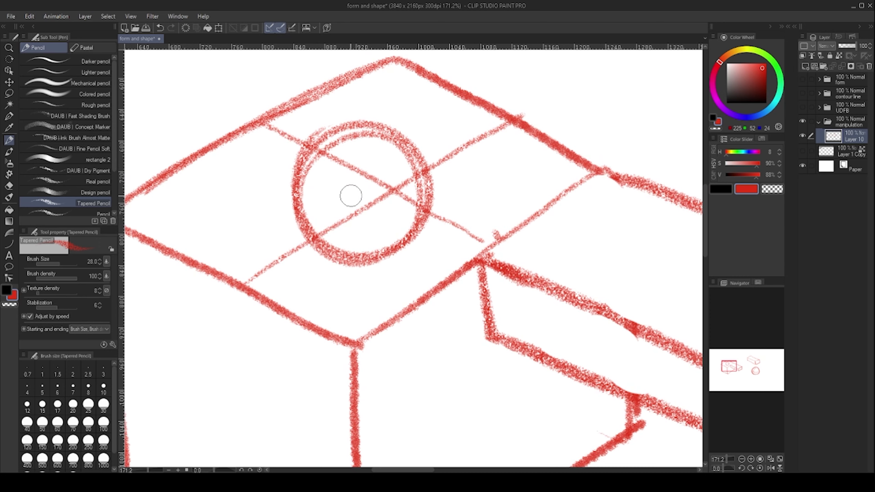
key("ctrl+z")
key("ctrl+z")
key("ctrl+z")
key("ctrl+z")
key("ctrl+z")
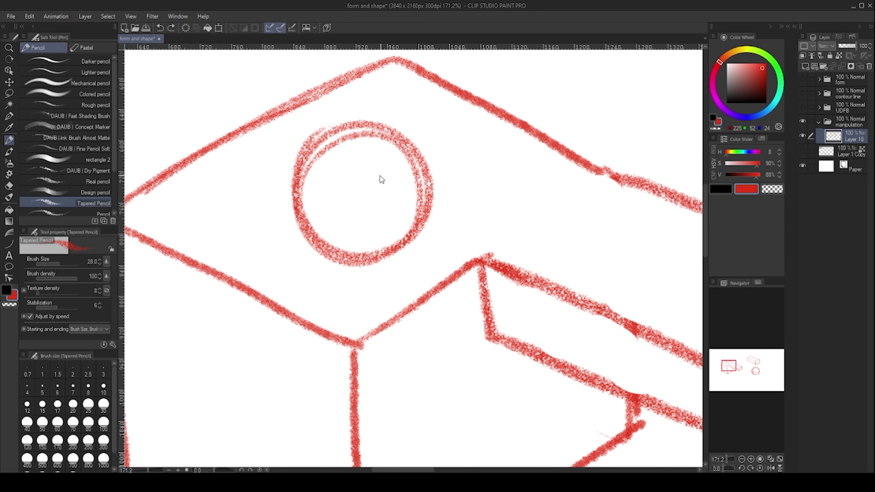
Step: Draw crossing centre lines over the cube's top face and a seam line where the attached box begins
mouse_move(248, 130)
left_mouse_down()
mouse_move(467, 233)
mouse_move(518, 230)
mouse_move(597, 172)
left_mouse_up()
left_click_drag(462, 230, 496, 249)
left_click_drag(315, 246, 369, 264)
left_click_drag(293, 299, 546, 137)
left_click_drag(448, 170, 443, 180)
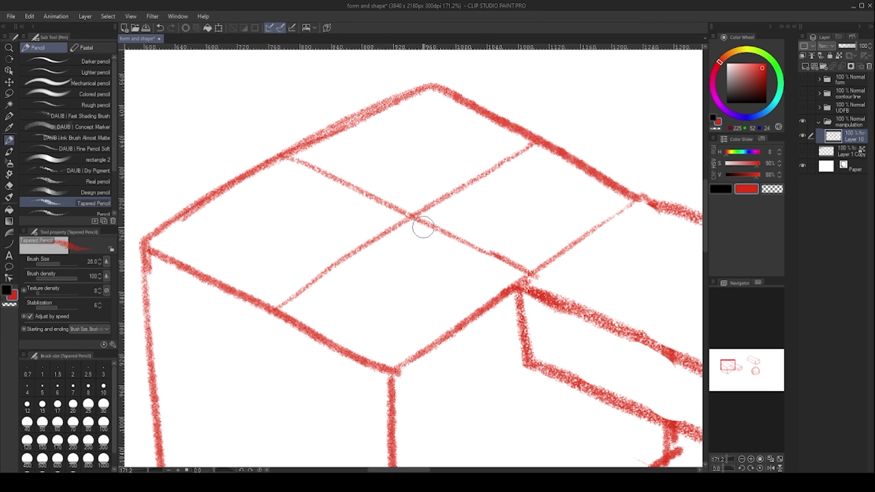
Step: Try sketching circles over the crossing of the top face's centre lines
mouse_move(377, 183)
left_mouse_down()
mouse_move(414, 164)
mouse_move(478, 220)
mouse_move(379, 178)
left_mouse_up()
key("ctrl+z")
mouse_move(364, 234)
left_mouse_down()
mouse_move(433, 151)
mouse_move(381, 273)
left_mouse_up()
left_click_drag(409, 187, 381, 197)
mouse_move(334, 238)
left_mouse_down()
mouse_move(319, 224)
mouse_move(336, 207)
mouse_move(348, 252)
mouse_move(394, 249)
mouse_move(357, 254)
mouse_move(413, 254)
mouse_move(441, 237)
mouse_move(425, 231)
mouse_move(315, 239)
mouse_move(431, 224)
mouse_move(348, 248)
left_mouse_up()
key("ctrl+z")
mouse_move(356, 205)
left_mouse_down()
mouse_move(348, 246)
mouse_move(385, 205)
left_mouse_up()
key("ctrl+z")
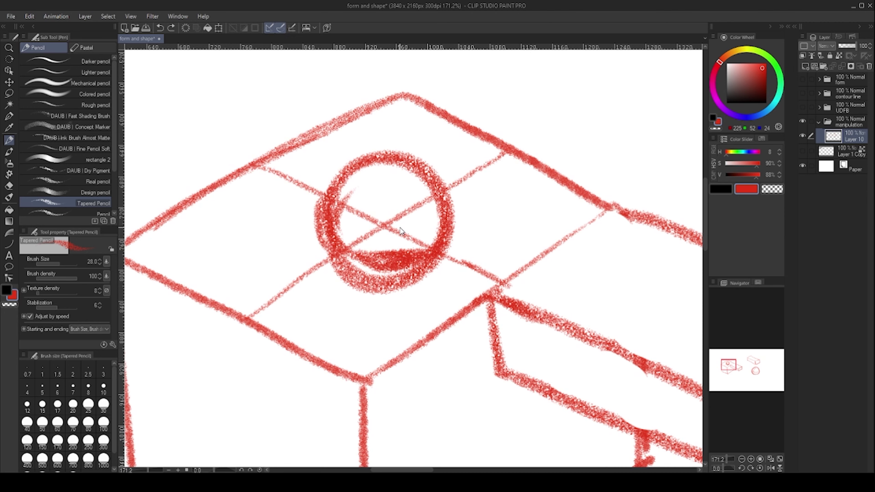
key("ctrl+z")
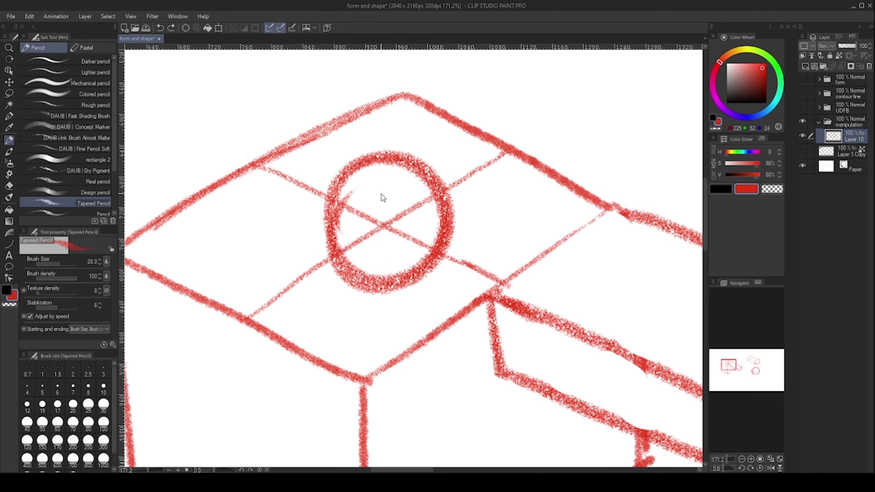
key("ctrl+z")
Step: Sketch a sphere centred on the top face's crossing lines, with an ellipse around its middle
mouse_move(318, 223)
left_mouse_down()
mouse_move(439, 195)
mouse_move(331, 188)
mouse_move(328, 274)
mouse_move(339, 162)
left_mouse_up()
key("ctrl+z")
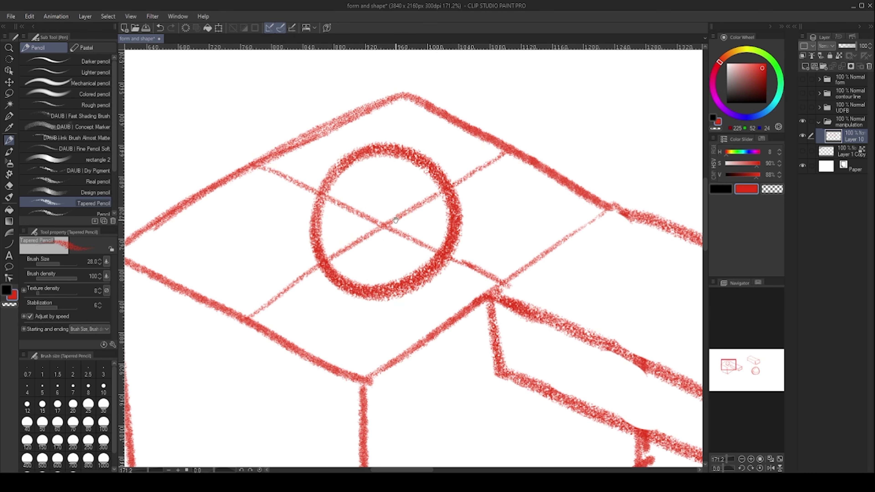
mouse_move(327, 208)
left_mouse_down()
mouse_move(394, 199)
mouse_move(371, 248)
mouse_move(299, 209)
mouse_move(357, 195)
mouse_move(320, 203)
mouse_move(345, 257)
mouse_move(326, 212)
left_mouse_up()
key("ctrl+z")
key("ctrl+z")
left_click_drag(394, 249, 380, 244)
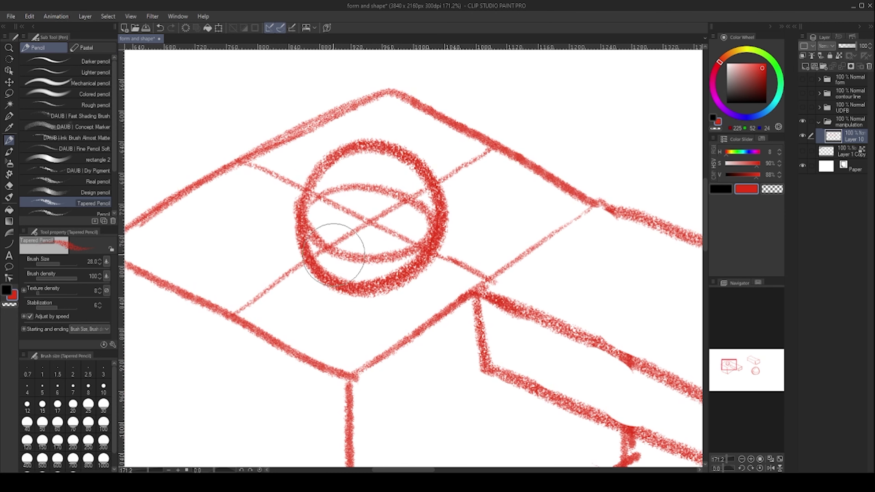
Step: Erase the sphere's lower half, the hidden back of its ellipse and the top face's centre lines, leaving a dome
mouse_move(355, 268)
left_mouse_down()
mouse_move(332, 265)
mouse_move(307, 241)
mouse_move(334, 262)
mouse_move(420, 257)
left_mouse_up()
key("ctrl+z")
mouse_move(281, 278)
left_mouse_down()
mouse_move(400, 280)
mouse_move(482, 248)
left_mouse_up()
mouse_move(267, 295)
left_mouse_down()
mouse_move(260, 299)
mouse_move(277, 282)
left_mouse_up()
mouse_move(346, 212)
left_mouse_down()
mouse_move(332, 209)
mouse_move(400, 195)
mouse_move(399, 208)
left_mouse_up()
left_click_drag(253, 190, 284, 176)
mouse_move(463, 137)
left_mouse_down()
mouse_move(457, 176)
mouse_move(445, 174)
left_mouse_up()
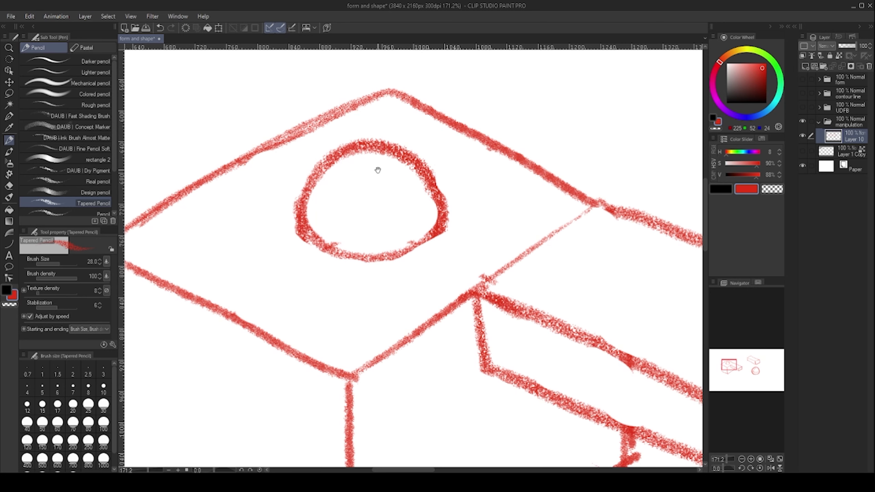
Step: Draw curved vertical and horizontal contour lines over the dome on the cube's top face
scroll(380, 178, "down", 5)
scroll(379, 170, "up", 7)
mouse_move(313, 280)
left_mouse_down()
mouse_move(326, 210)
mouse_move(354, 174)
mouse_move(400, 155)
left_mouse_up()
mouse_move(331, 147)
left_mouse_down()
mouse_move(388, 173)
mouse_move(444, 271)
left_mouse_up()
mouse_move(281, 200)
left_mouse_down()
mouse_move(303, 220)
mouse_move(413, 224)
mouse_move(451, 188)
left_mouse_up()
mouse_move(312, 158)
left_mouse_down()
mouse_move(319, 191)
mouse_move(404, 197)
mouse_move(433, 168)
left_mouse_up()
mouse_move(268, 215)
left_mouse_down()
mouse_move(322, 267)
mouse_move(398, 270)
mouse_move(442, 247)
mouse_move(477, 205)
left_mouse_up()
Step: Sketch a tilted cylinder in the empty space below the cube's attached box
key("ctrl+0")
mouse_move(361, 210)
left_mouse_down()
mouse_move(413, 196)
mouse_move(416, 220)
mouse_move(350, 254)
mouse_move(355, 216)
left_mouse_up()
left_click_drag(355, 216, 393, 170)
scroll(393, 171, "up", 5)
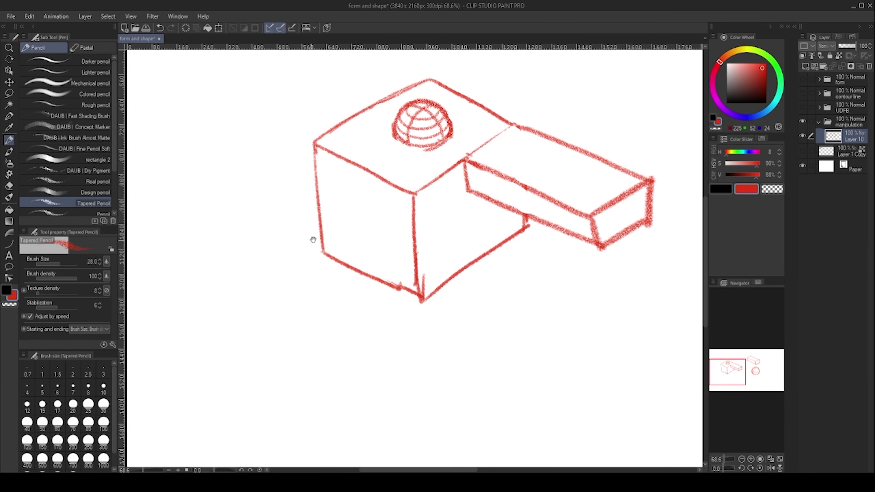
scroll(365, 220, "down", 3)
scroll(409, 225, "up", 2)
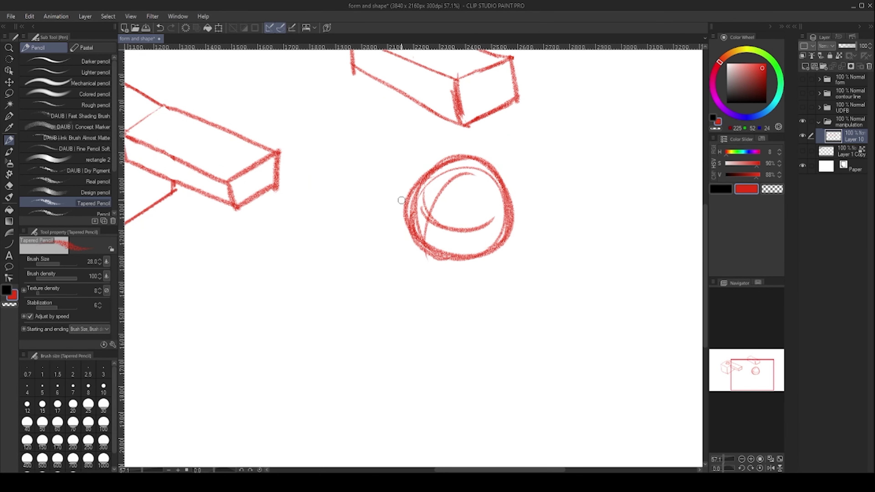
left_click_drag(259, 273, 331, 221)
mouse_move(282, 272)
left_mouse_down()
mouse_move(301, 270)
mouse_move(379, 198)
left_mouse_up()
left_click_drag(313, 307, 412, 237)
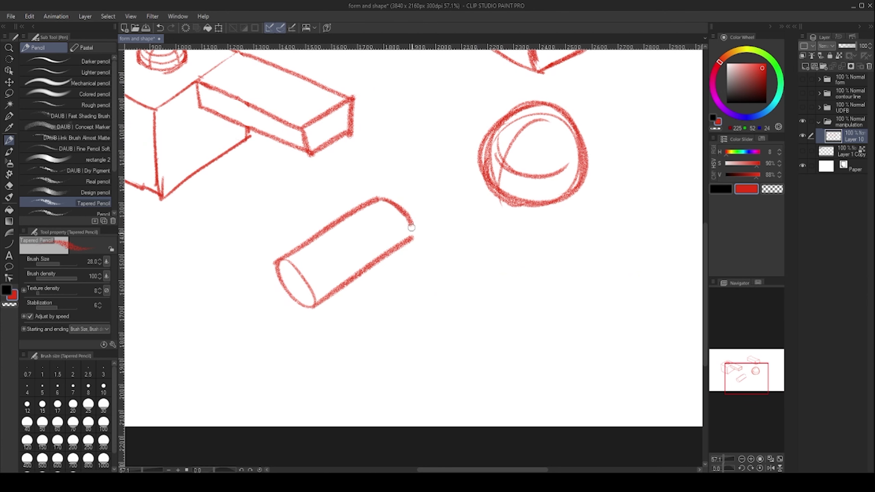
key("ctrl+z")
left_click_drag(377, 198, 412, 243)
Step: Draw crossing vertical and horizontal centre lines on the cube's left side face
scroll(406, 235, "down", 2)
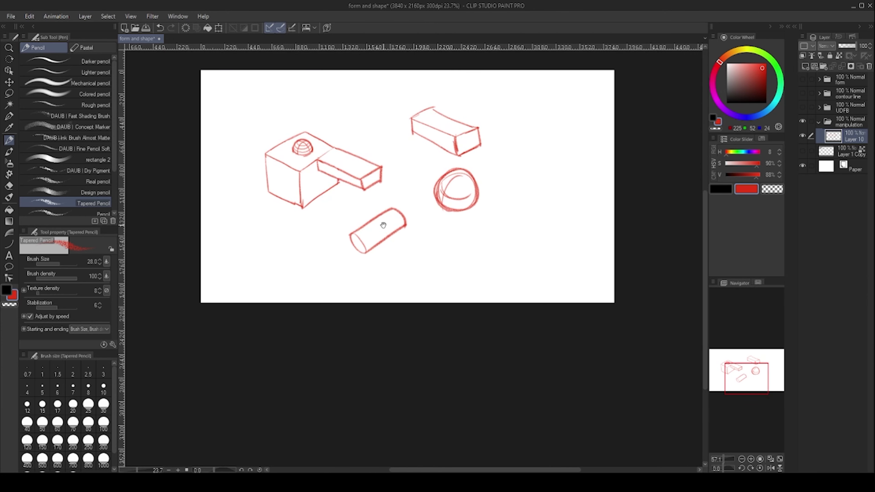
scroll(375, 220, "up", 1)
left_click_drag(260, 151, 368, 195)
left_click_drag(355, 188, 362, 184)
left_click_drag(368, 221, 332, 201)
scroll(328, 193, "up", 2)
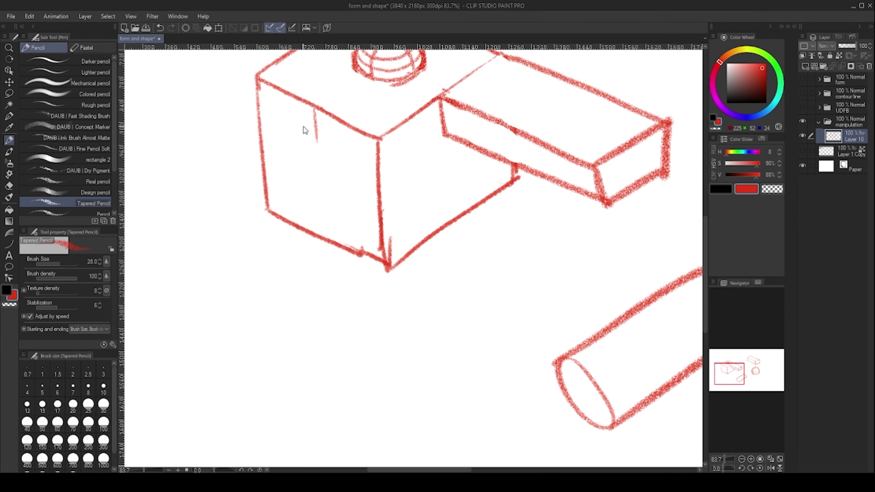
left_click_drag(318, 138, 325, 238)
key("ctrl+z")
left_click_drag(312, 104, 324, 248)
key("ctrl+z")
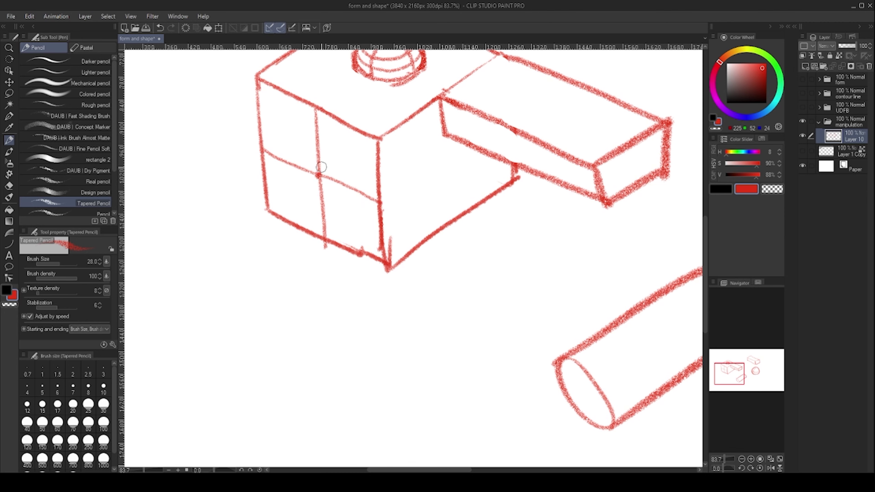
Step: Sketch a cylinder projecting from the cube's left side face, with its base ellipse centred on the crossing centre lines
mouse_move(337, 184)
left_mouse_down()
mouse_move(300, 155)
mouse_move(312, 186)
mouse_move(371, 96)
left_mouse_up()
key("ctrl+z")
mouse_move(299, 146)
left_mouse_down()
mouse_move(231, 195)
mouse_move(271, 232)
mouse_move(346, 196)
left_mouse_up()
left_click_drag(308, 229, 384, 166)
left_click_drag(329, 212, 400, 158)
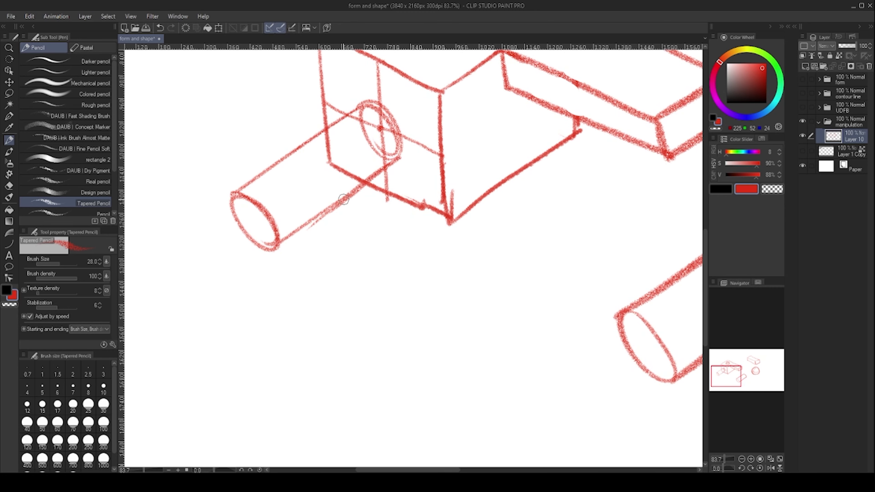
Step: Erase the cube edges, centre lines and hidden part of the base ellipse that show through the attached cylinder
scroll(338, 166, "up", 2)
left_click_drag(335, 161, 337, 166)
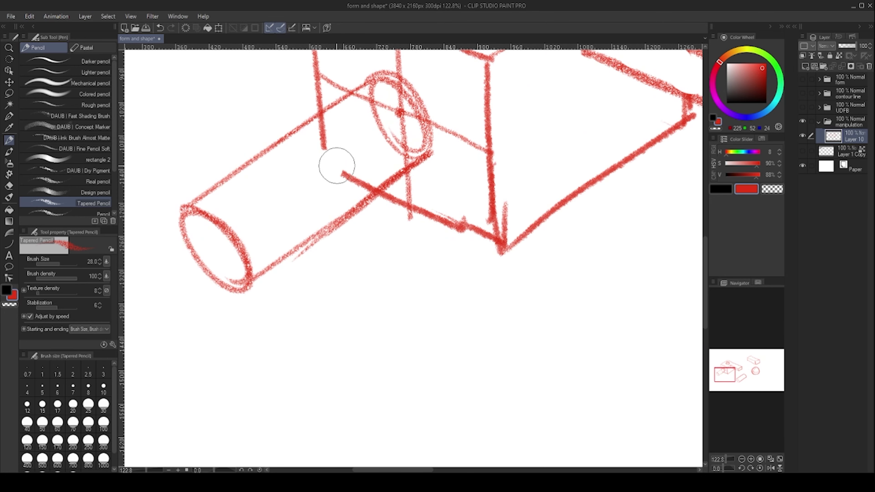
scroll(373, 176, "down", 4)
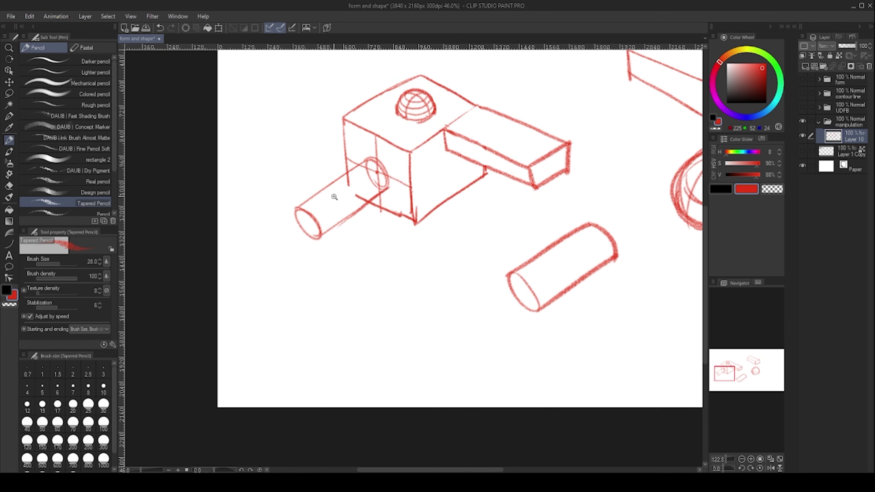
scroll(359, 172, "up", 2)
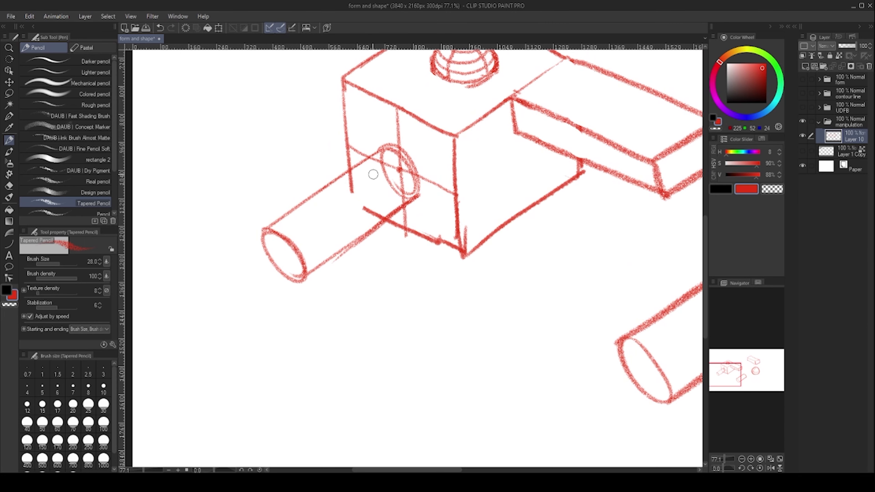
scroll(356, 191, "up", 2)
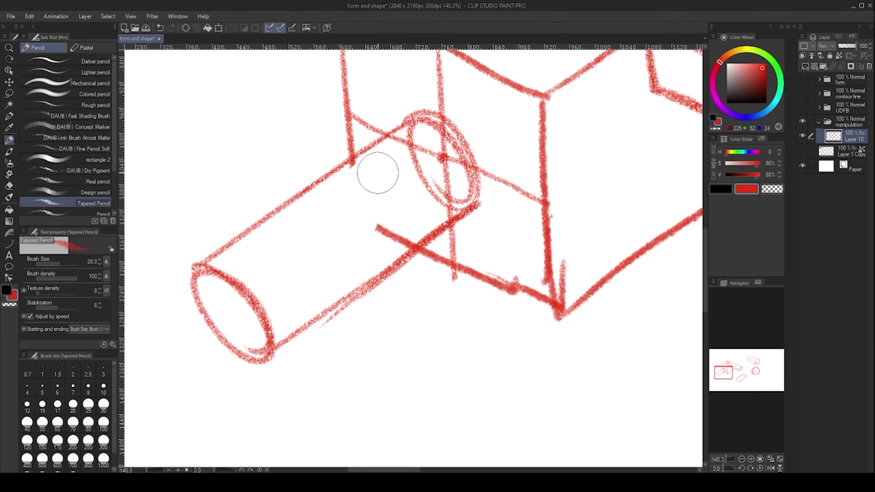
mouse_move(370, 171)
left_mouse_down()
mouse_move(428, 137)
mouse_move(445, 192)
mouse_move(374, 237)
mouse_move(428, 207)
mouse_move(420, 200)
left_mouse_up()
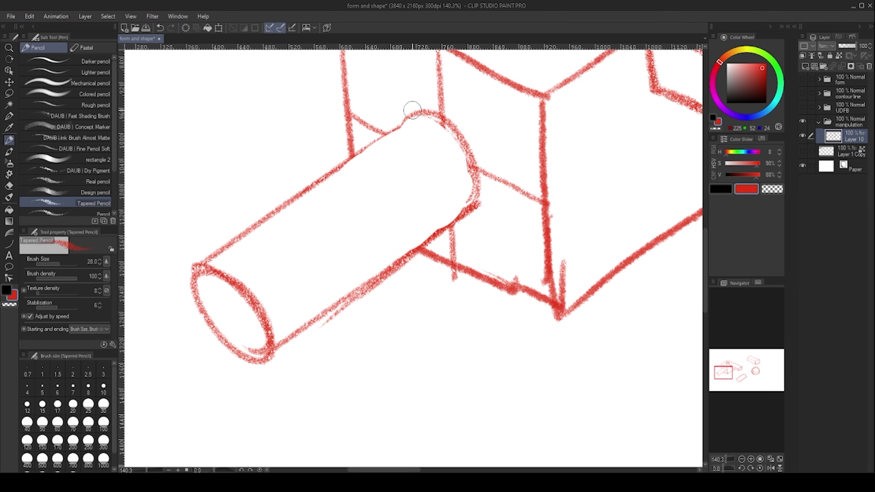
Step: Erase the remaining centre lines around the cylinder on the cube's left side face
mouse_move(529, 175)
left_mouse_down()
mouse_move(510, 181)
mouse_move(483, 236)
mouse_move(464, 242)
left_mouse_up()
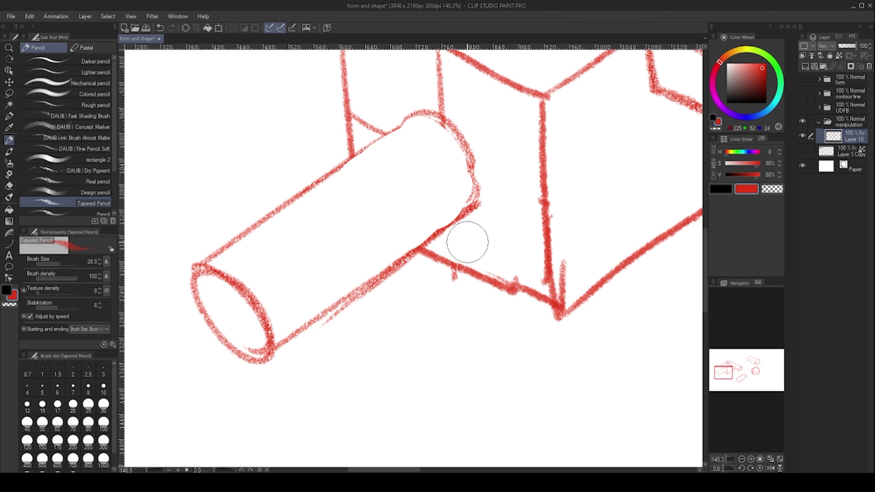
scroll(455, 207, "up", 2)
mouse_move(447, 180)
left_mouse_down()
mouse_move(457, 170)
mouse_move(431, 137)
left_mouse_up()
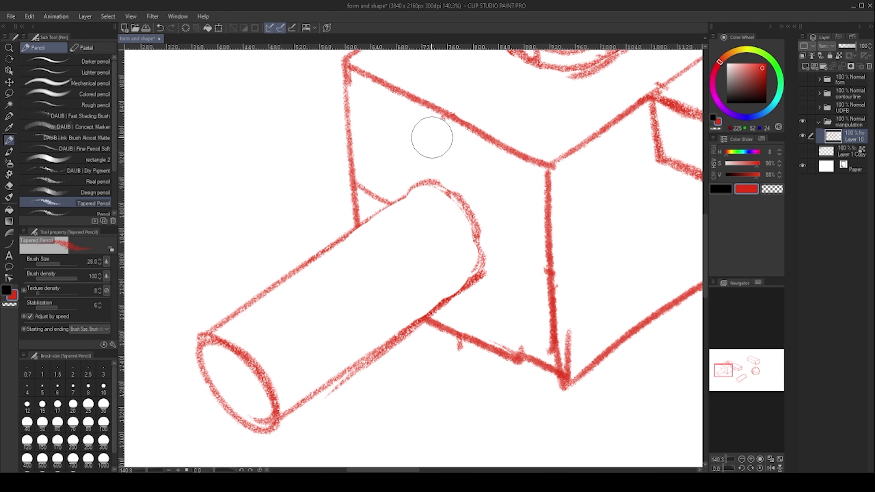
left_click_drag(378, 188, 388, 172)
Step: Redraw the cylinder's outline more heavily where it meets the cube's left side face
scroll(389, 174, "up", 2)
mouse_move(336, 248)
left_mouse_down()
mouse_move(430, 192)
mouse_move(507, 261)
mouse_move(491, 306)
left_mouse_up()
left_click_drag(434, 343, 499, 286)
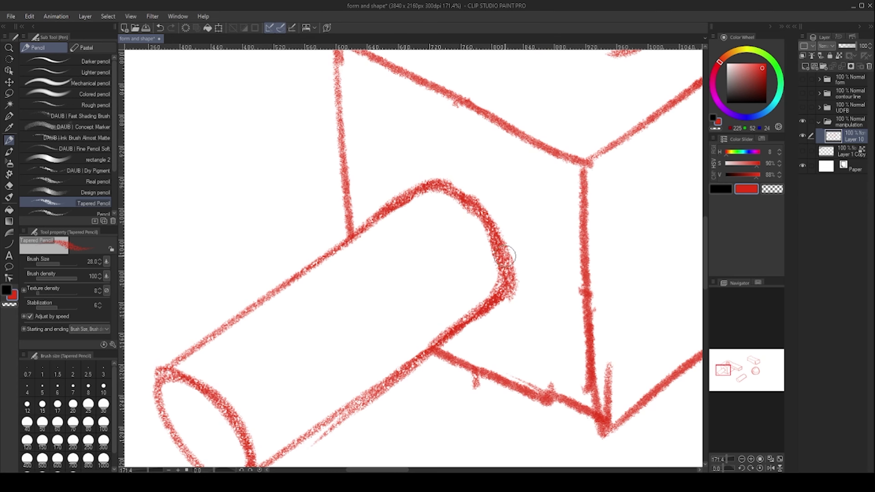
Step: Erase the edge separating the cube's top face from the top of the attached box
scroll(498, 183, "down", 6)
left_click_drag(498, 182, 375, 222)
scroll(375, 222, "down", 2)
scroll(410, 164, "up", 5)
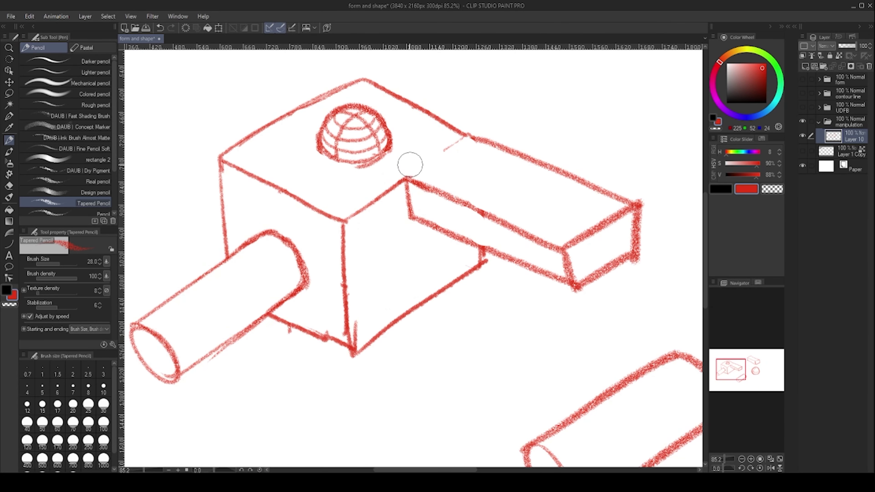
scroll(454, 149, "down", 3)
scroll(363, 295, "up", 1)
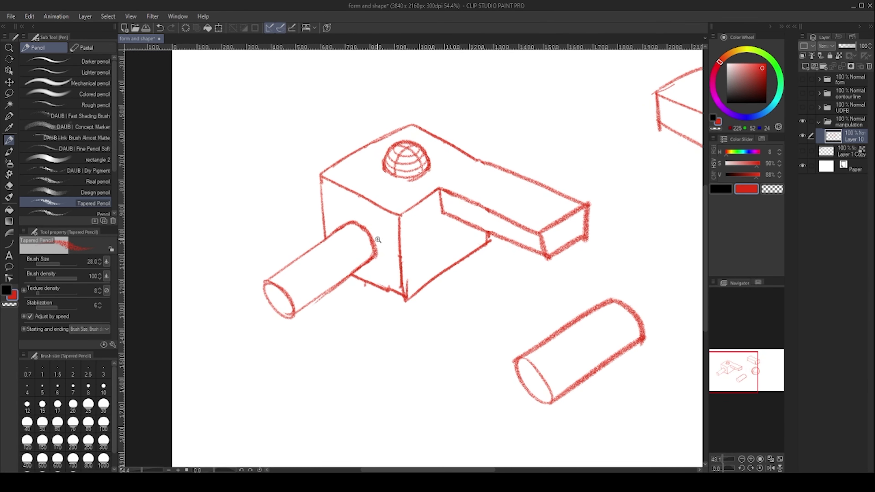
Step: Examine the red box construction with its attached cylinder, dome and rectangular arm
scroll(389, 198, "down", 3)
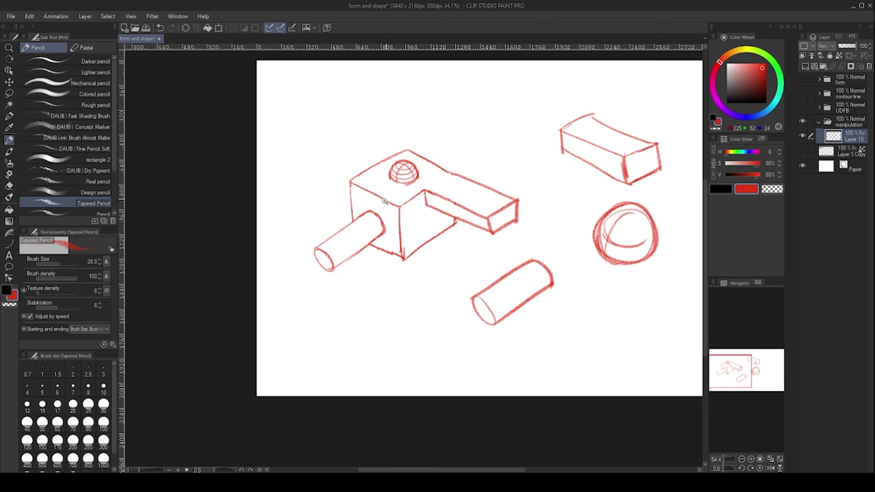
scroll(365, 205, "up", 2)
scroll(374, 196, "down", 3)
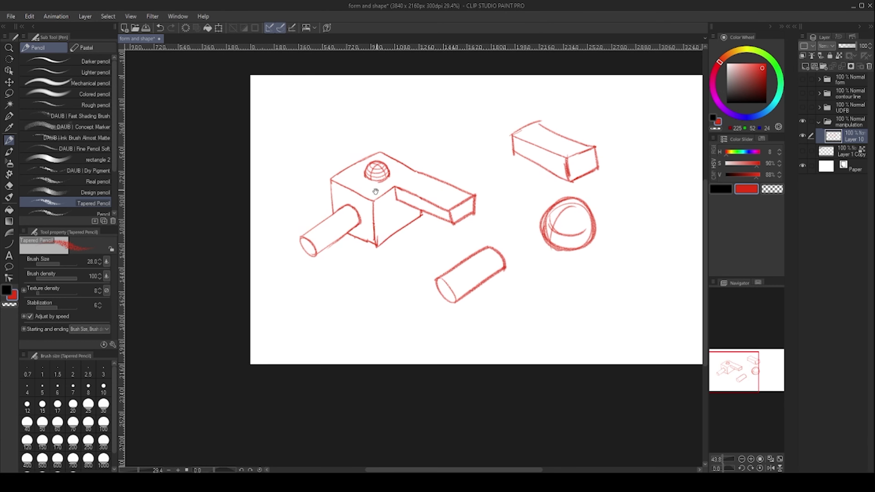
scroll(361, 205, "up", 4)
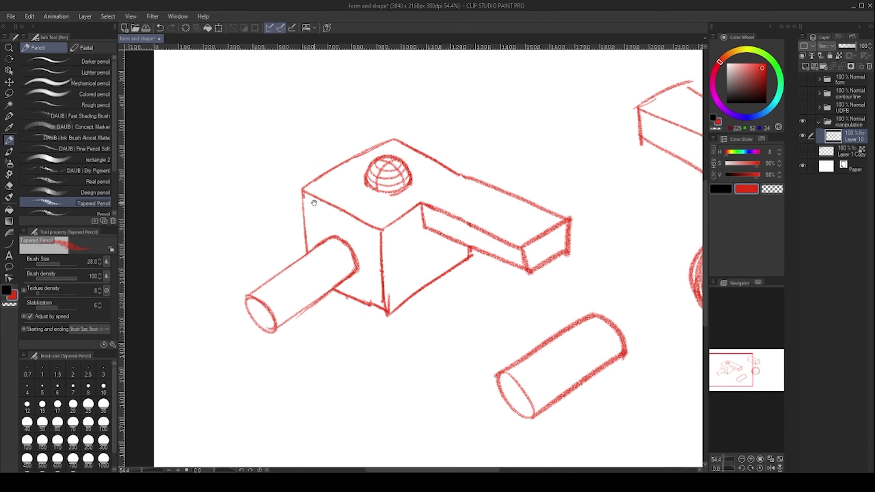
scroll(360, 200, "up", 2)
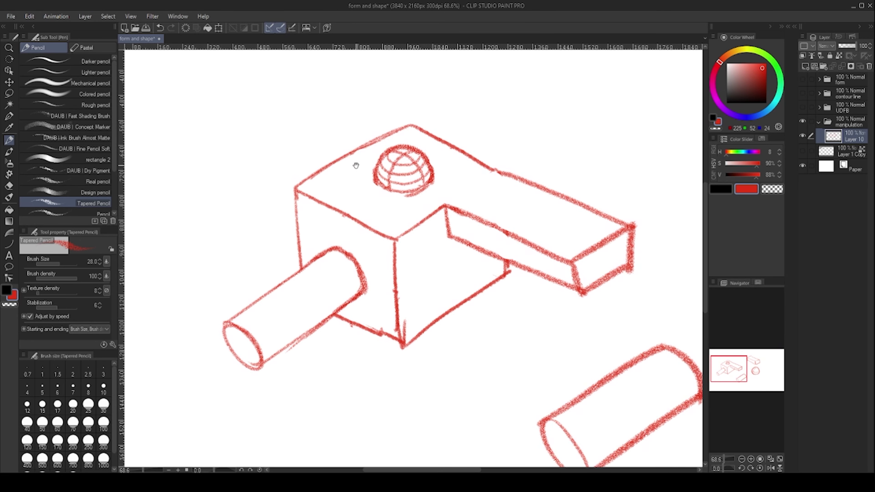
scroll(330, 157, "down", 2)
scroll(321, 159, "up", 2)
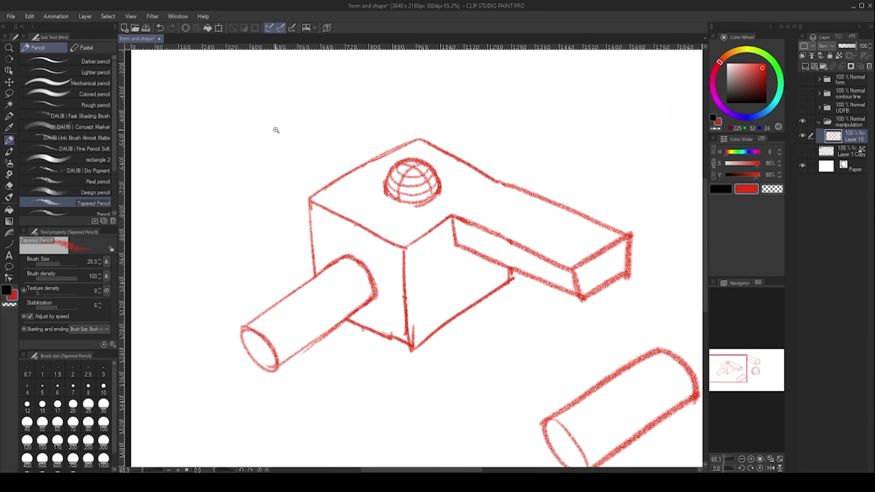
scroll(275, 129, "up", 2)
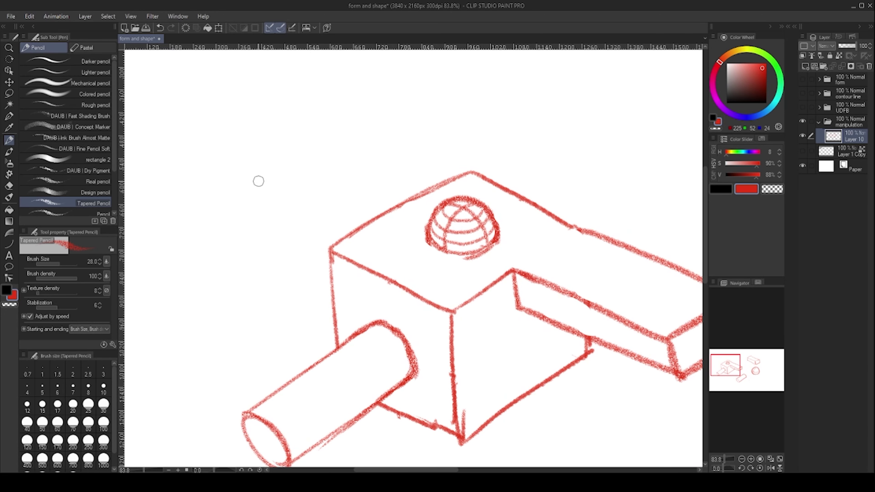
mouse_move(286, 150)
left_mouse_down()
mouse_move(275, 142)
mouse_move(281, 121)
left_mouse_up()
key("ctrl+z")
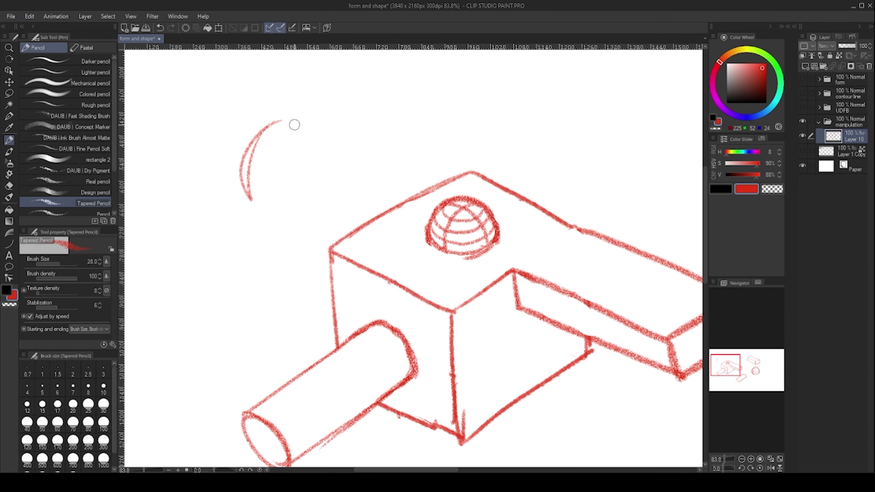
key("ctrl+z")
left_click_drag(244, 193, 287, 119)
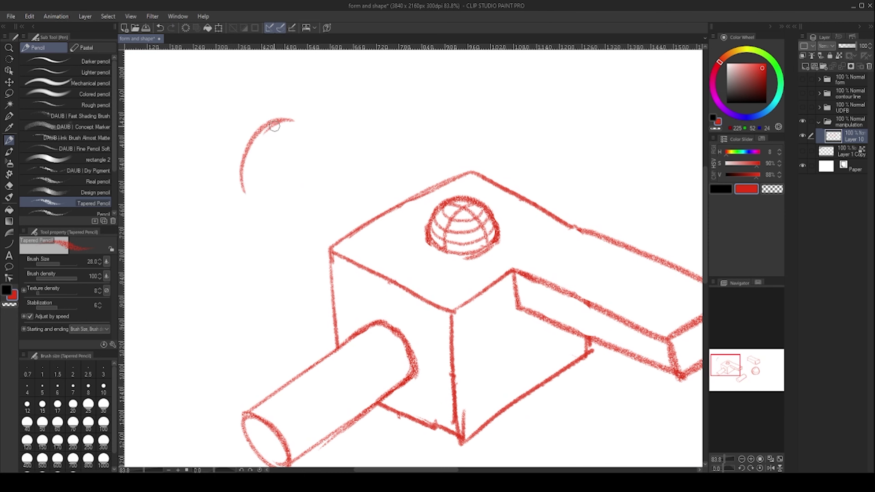
left_click_drag(286, 120, 391, 189)
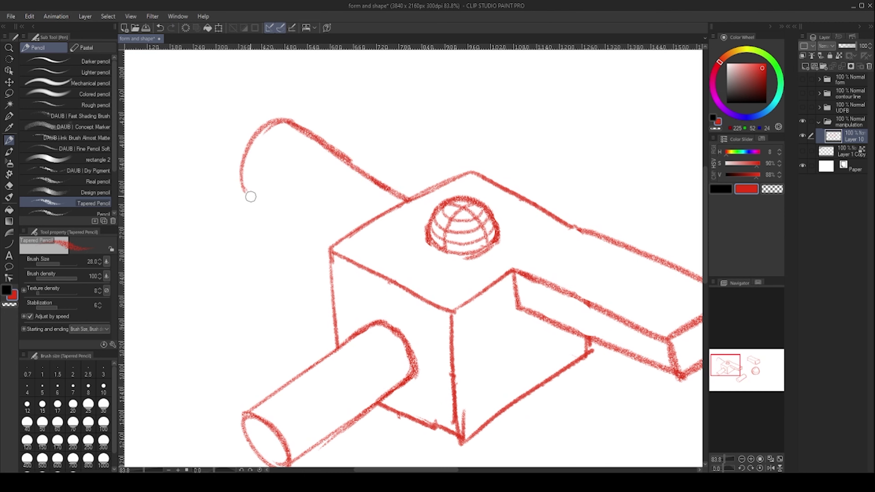
key("ctrl+z")
key("ctrl+z")
key("ctrl+z")
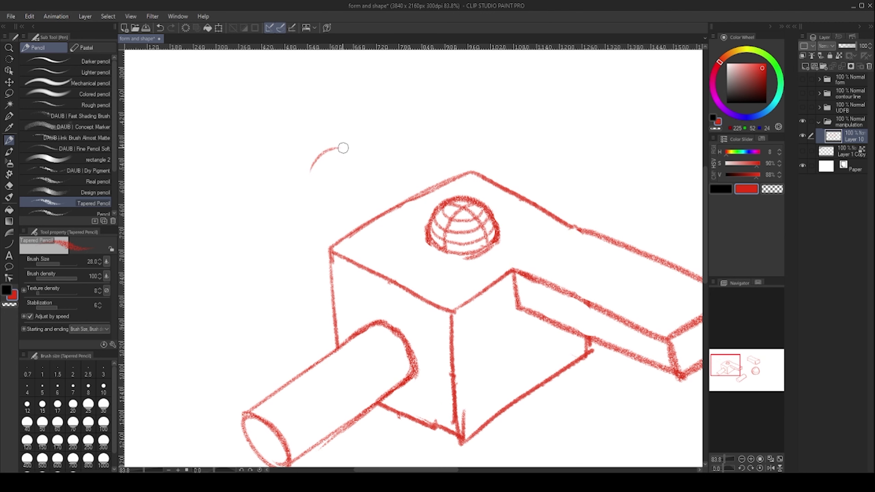
Step: Draw a small red cylinder projecting from behind the box's upper-left edge and thicken its rounded end
key("ctrl+z")
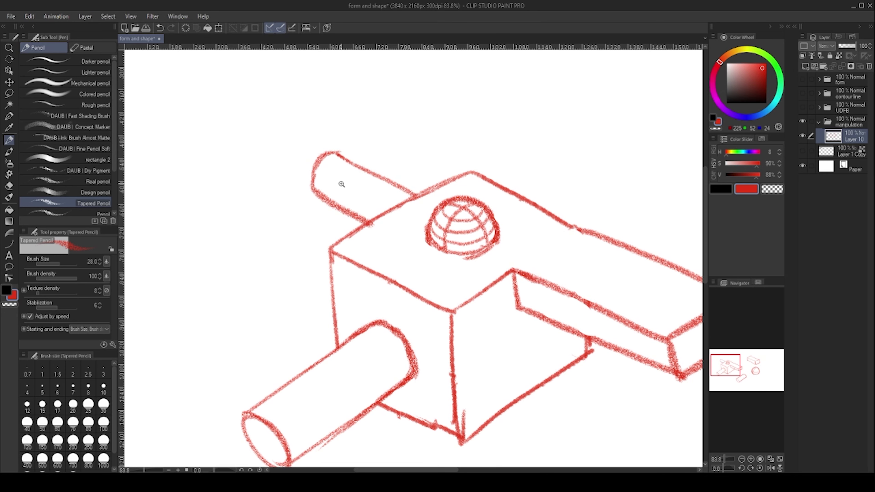
left_click_drag(339, 186, 362, 186)
left_click_drag(291, 193, 310, 136)
mouse_move(295, 174)
left_mouse_down()
mouse_move(327, 134)
mouse_move(303, 136)
left_mouse_up()
left_click_drag(358, 183, 399, 183)
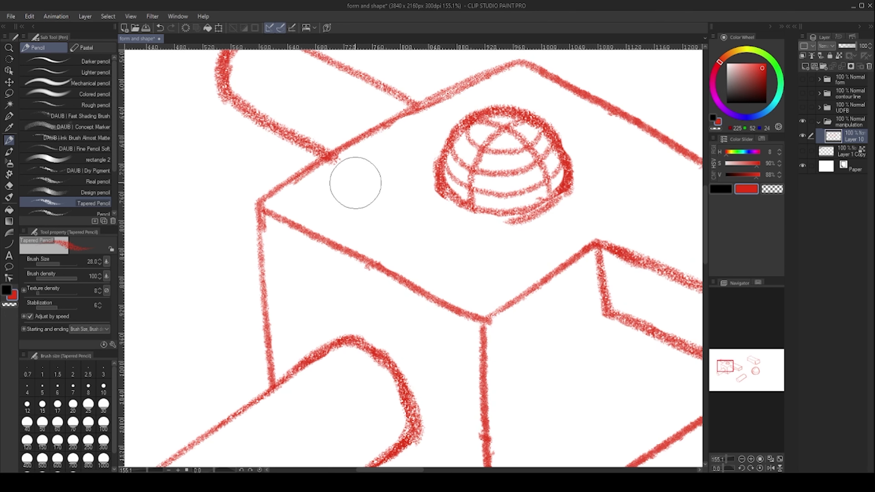
mouse_move(273, 90)
left_mouse_down()
mouse_move(329, 167)
mouse_move(356, 181)
left_mouse_up()
left_click_drag(346, 148, 339, 193)
scroll(412, 214, "down", 3)
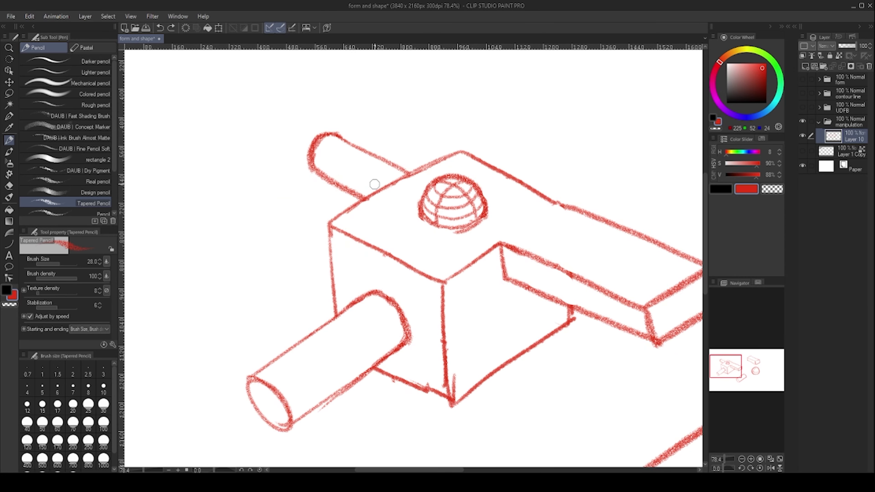
scroll(388, 193, "up", 1)
scroll(409, 185, "up", 2)
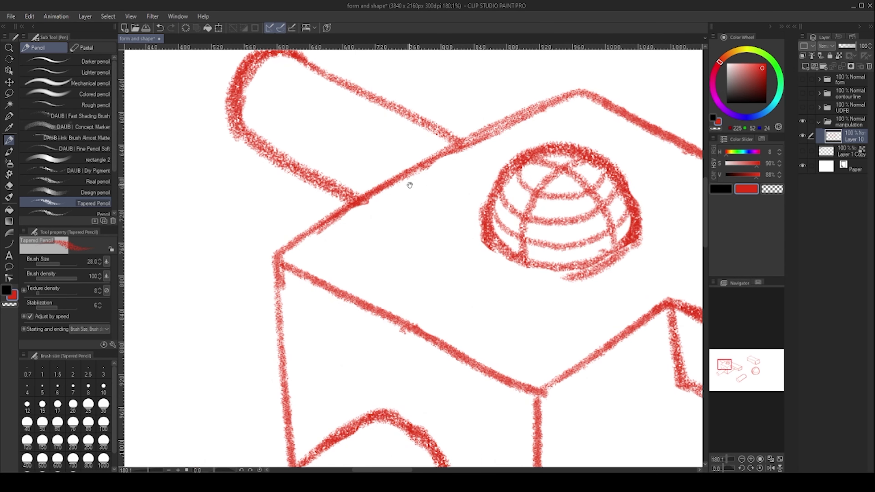
left_click_drag(409, 185, 392, 194)
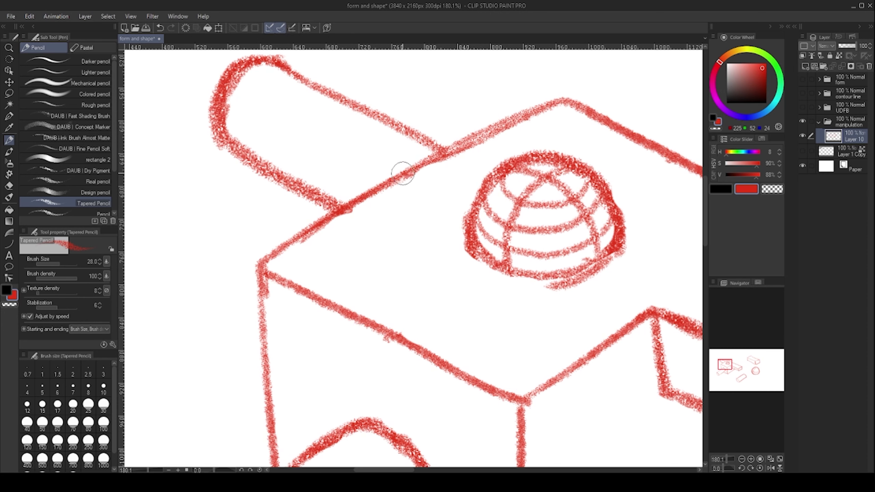
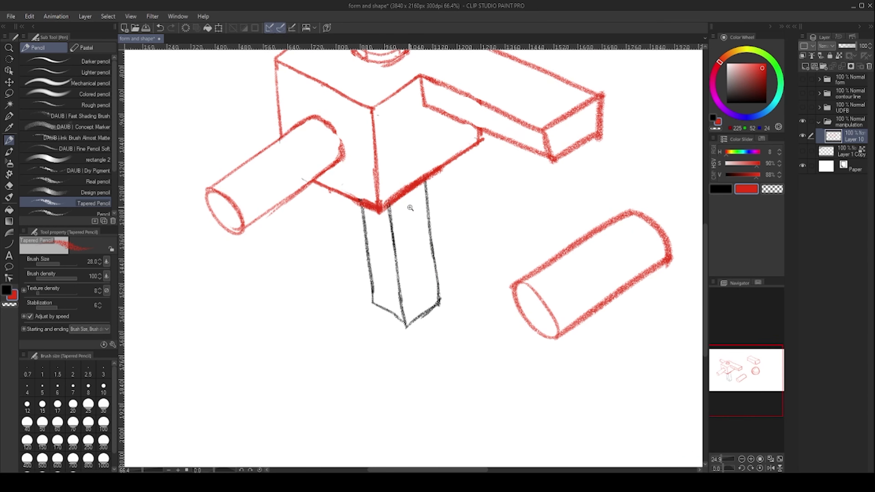
key("x")
mouse_move(363, 191)
left_mouse_down()
mouse_move(382, 191)
mouse_move(367, 207)
left_mouse_up()
key("ctrl+z")
left_click_drag(418, 217, 410, 171)
key("ctrl+z")
mouse_move(488, 174)
left_mouse_down()
mouse_move(479, 129)
mouse_move(425, 229)
left_mouse_up()
scroll(481, 133, "down", 5)
key("ctrl+z")
mouse_move(418, 172)
left_mouse_down()
mouse_move(382, 177)
mouse_move(423, 188)
mouse_move(416, 182)
mouse_move(375, 210)
mouse_move(369, 201)
left_mouse_up()
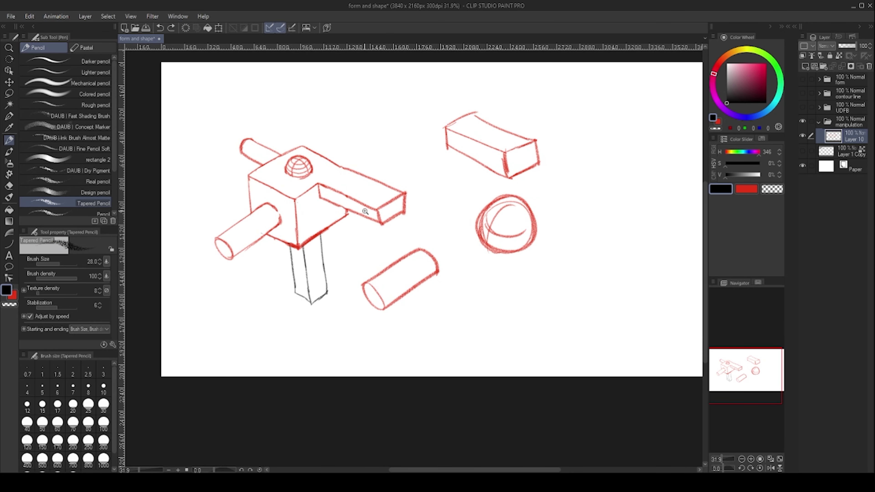
Step: Add a new layer above Layer 10 in the manipulation folder and hide Layer 10
scroll(389, 191, "down", 2)
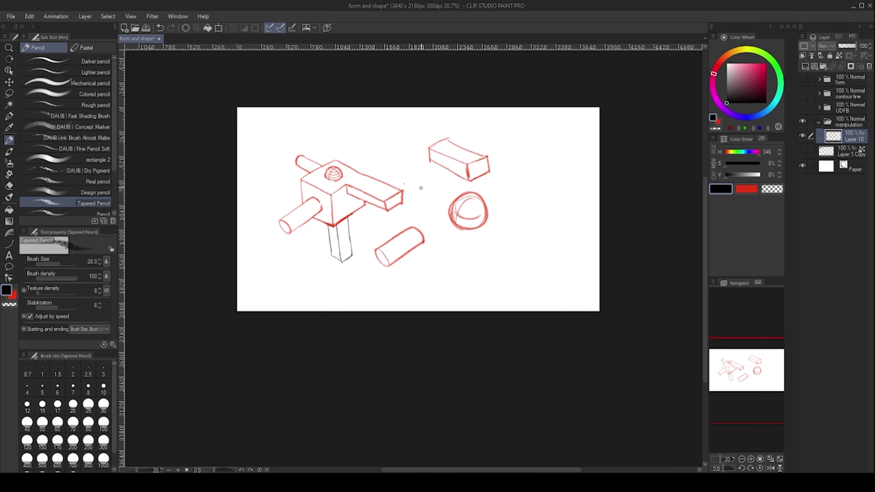
left_click(804, 65)
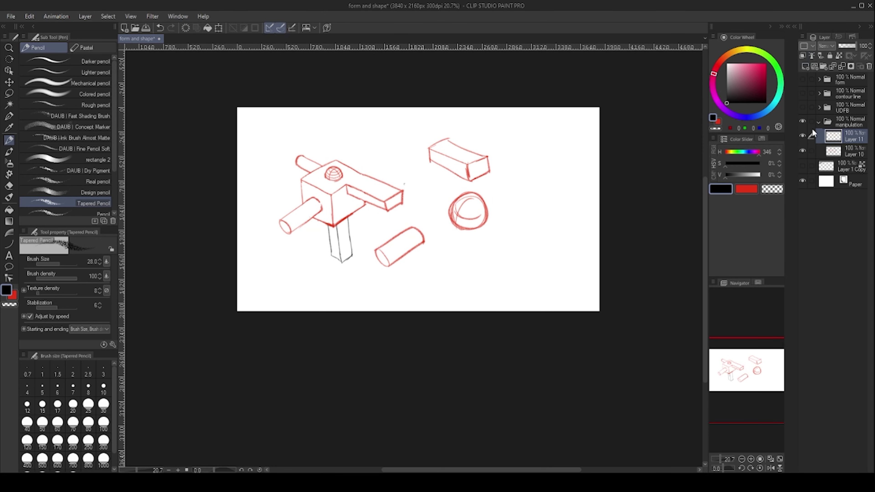
left_click(803, 151)
Step: Draw a large red box in perspective on the new layer, showing its top and two front side faces
scroll(406, 189, "up", 3)
mouse_move(311, 176)
left_mouse_down()
mouse_move(303, 190)
mouse_move(324, 184)
mouse_move(303, 181)
mouse_move(343, 161)
left_mouse_up()
key("x")
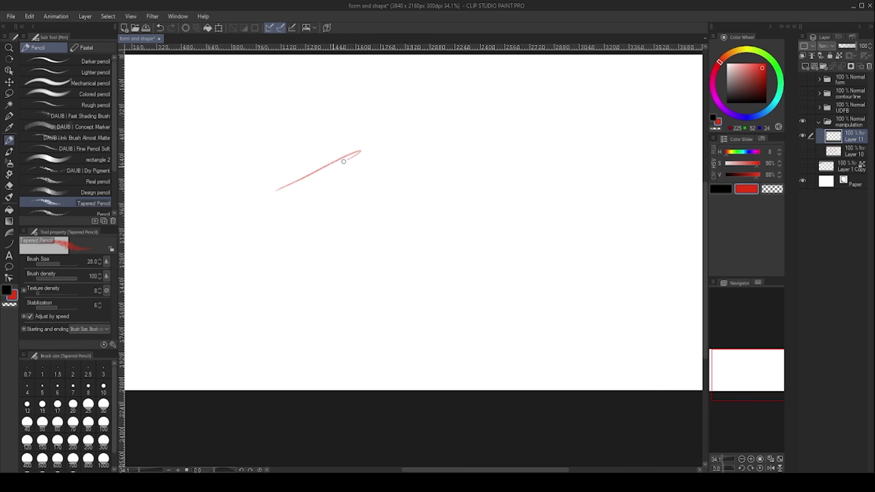
key("ctrl+z")
mouse_move(277, 187)
left_mouse_down()
mouse_move(382, 130)
mouse_move(280, 182)
mouse_move(282, 266)
mouse_move(352, 229)
mouse_move(371, 238)
mouse_move(465, 194)
left_mouse_up()
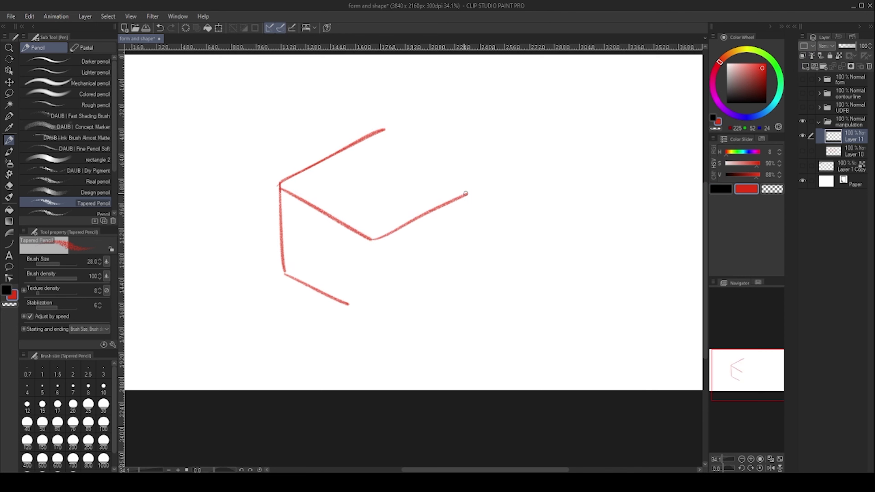
left_click_drag(384, 130, 465, 178)
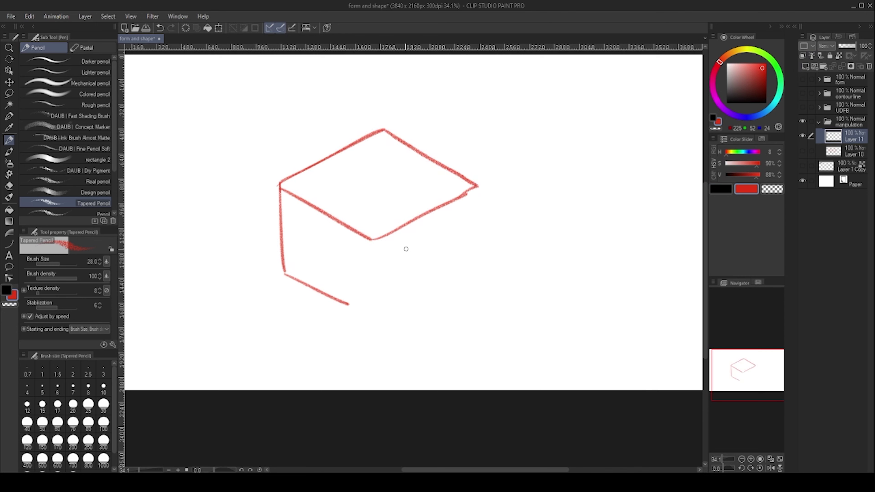
mouse_move(371, 239)
left_mouse_down()
mouse_move(370, 314)
mouse_move(472, 250)
left_mouse_up()
left_click_drag(476, 186, 471, 249)
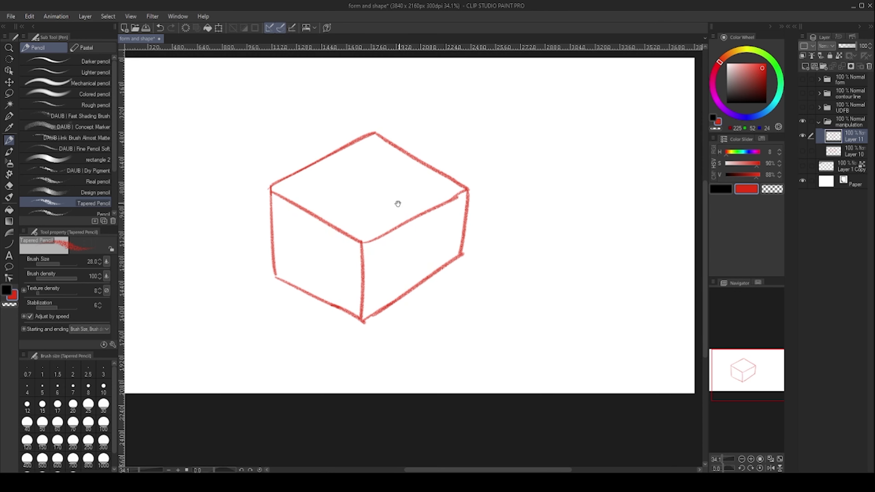
Step: Draw two thin guide lines crossing at the centre of the box's top face
scroll(392, 203, "up", 3)
left_click_drag(383, 208, 400, 231)
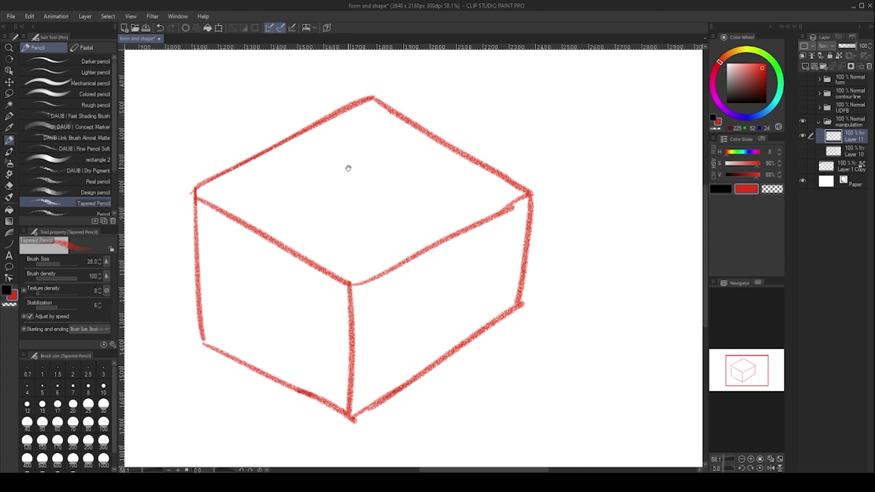
scroll(348, 166, "up", 2)
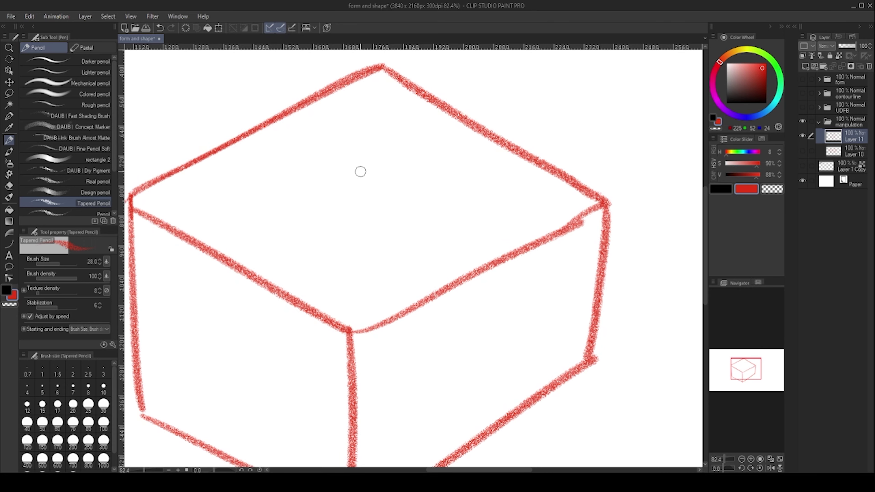
left_click_drag(367, 182, 364, 177)
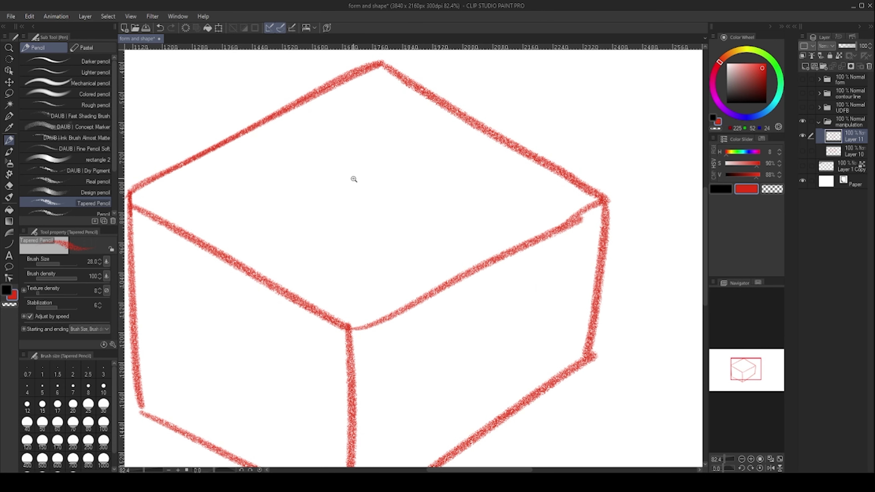
scroll(360, 187, "up", 1)
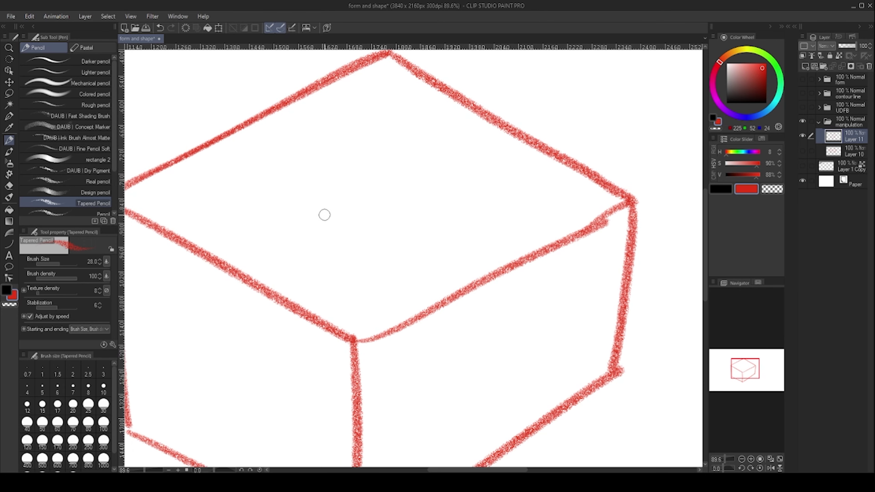
left_click_drag(241, 269, 480, 120)
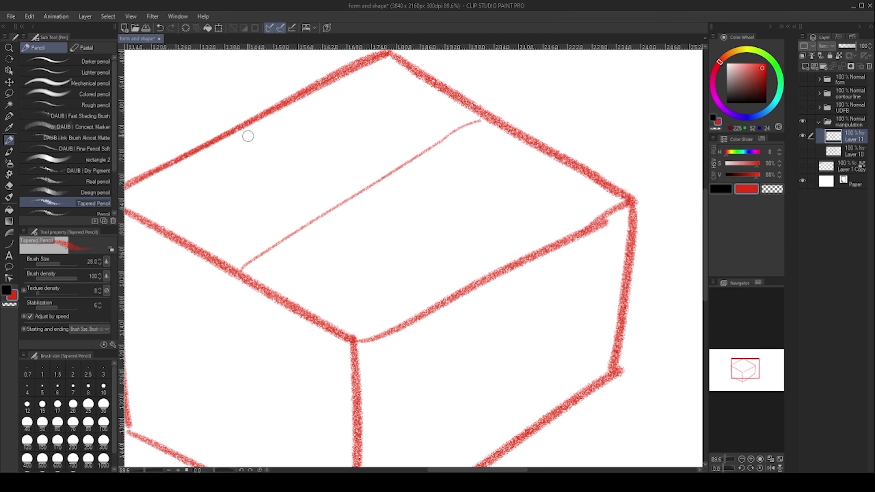
left_click_drag(257, 123, 514, 248)
mouse_move(322, 186)
left_mouse_down()
mouse_move(414, 160)
mouse_move(339, 226)
mouse_move(326, 172)
mouse_move(377, 132)
left_mouse_up()
key("ctrl+z")
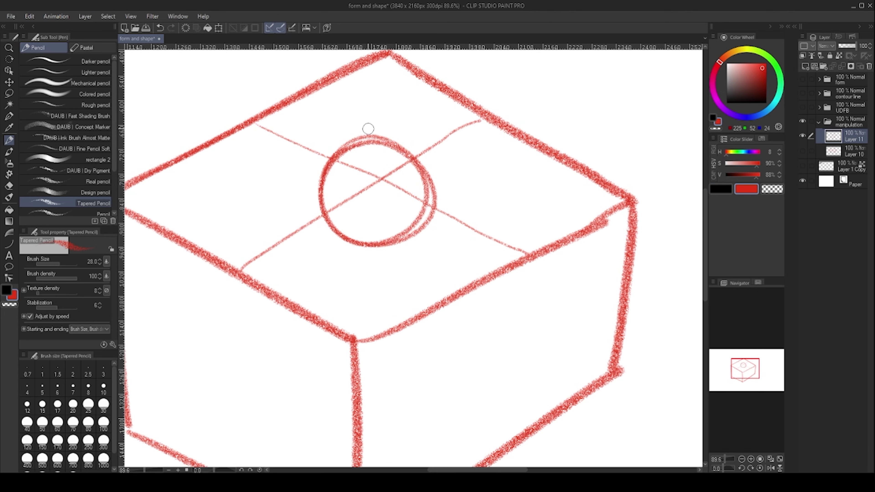
mouse_move(329, 193)
left_mouse_down()
mouse_move(418, 191)
mouse_move(341, 172)
mouse_move(415, 193)
mouse_move(400, 177)
mouse_move(334, 204)
left_mouse_up()
key("ctrl+z")
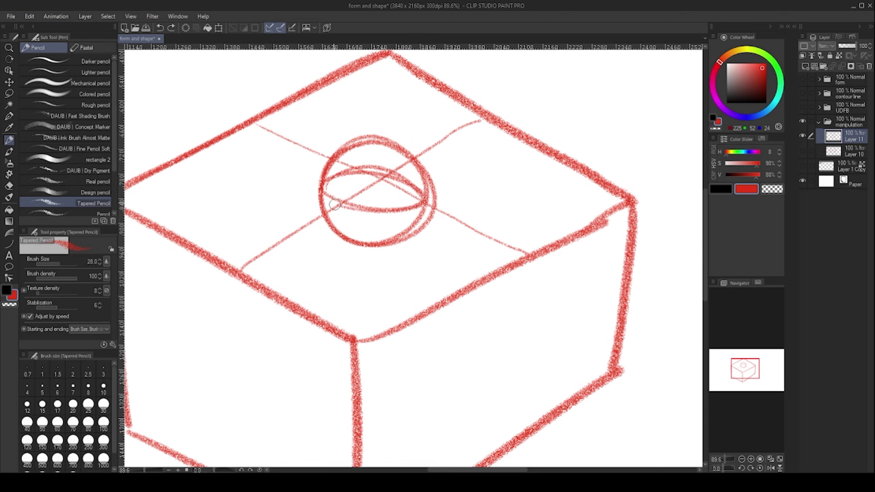
Step: Draw a flattened ellipse at the centre of the top face, clear the lines inside it and reinforce the surrounding guides
mouse_move(332, 143)
left_mouse_down()
mouse_move(422, 152)
mouse_move(446, 166)
left_mouse_up()
mouse_move(366, 251)
left_mouse_down()
mouse_move(403, 247)
mouse_move(452, 211)
mouse_move(410, 195)
left_mouse_up()
mouse_move(330, 161)
left_mouse_down()
mouse_move(305, 187)
mouse_move(358, 174)
mouse_move(312, 197)
mouse_move(333, 204)
left_mouse_up()
left_click_drag(288, 239, 328, 214)
left_click_drag(411, 159, 447, 132)
left_click_drag(306, 148, 325, 164)
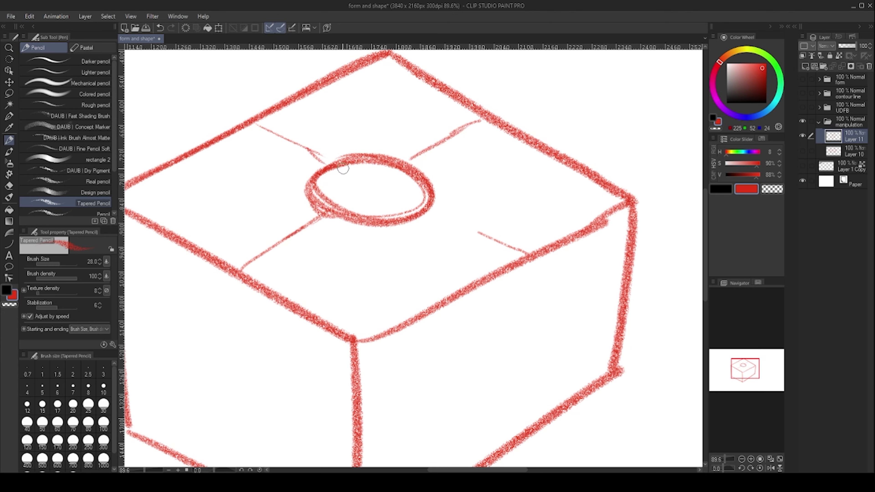
mouse_move(330, 167)
left_mouse_down()
mouse_move(345, 194)
mouse_move(405, 206)
left_mouse_up()
mouse_move(324, 208)
left_mouse_down()
mouse_move(389, 191)
mouse_move(412, 167)
left_mouse_up()
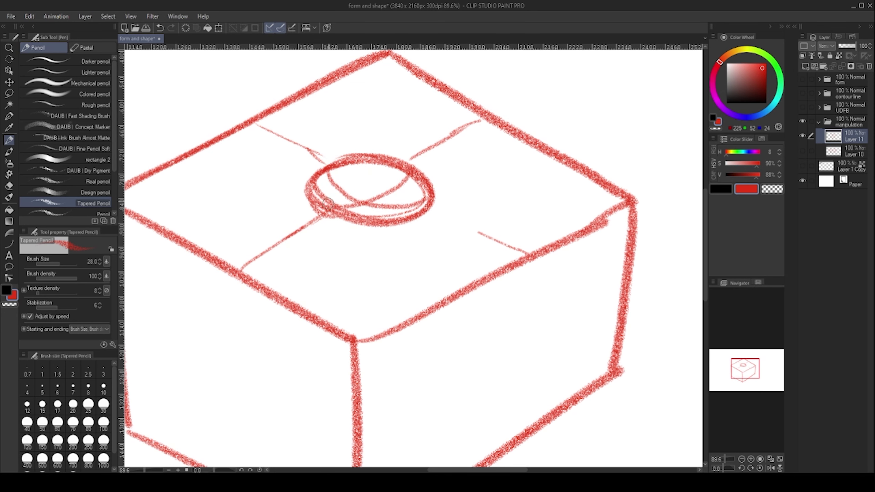
mouse_move(328, 203)
left_mouse_down()
mouse_move(378, 191)
mouse_move(401, 215)
left_mouse_up()
left_click_drag(389, 164, 422, 153)
scroll(393, 199, "down", 5)
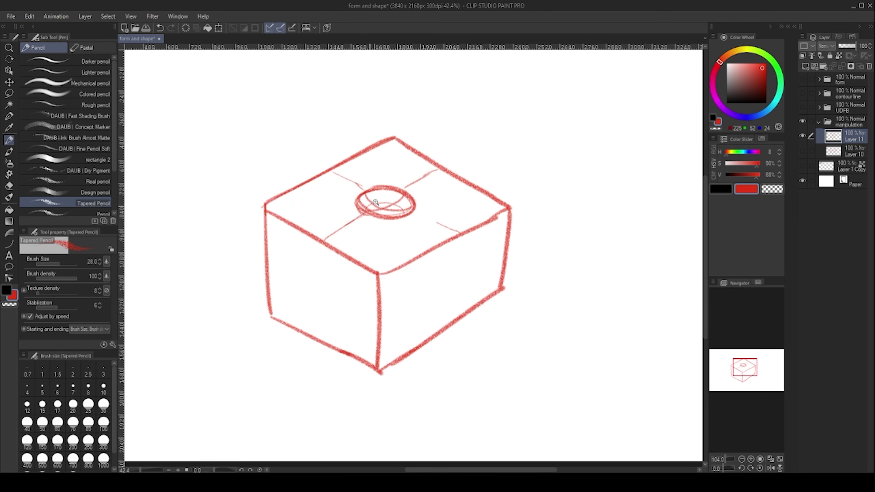
scroll(362, 181, "up", 7)
key("ctrl+z")
key("ctrl+z")
key("ctrl+z")
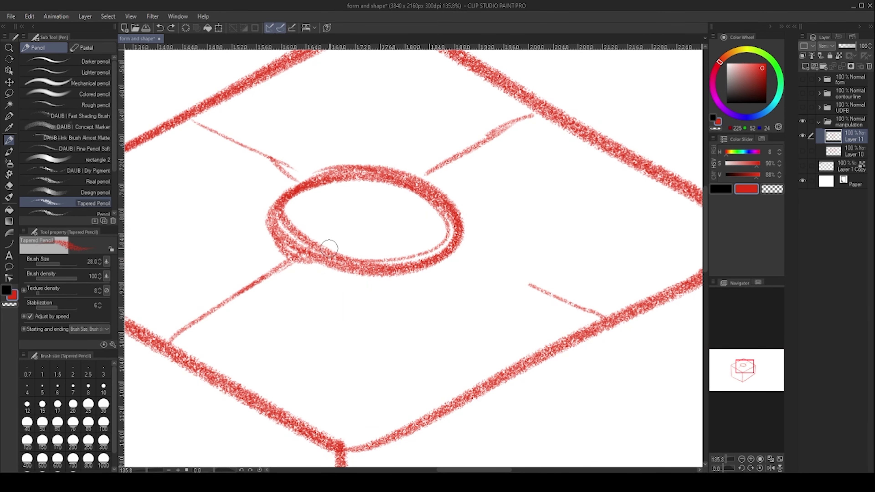
Step: Erase most of the guide lines around the ellipse and draw curved contour lines inside it to suggest a hollow
left_click_drag(225, 319, 278, 287)
left_click_drag(463, 133, 448, 159)
left_click_drag(232, 172, 262, 165)
mouse_move(303, 192)
left_mouse_down()
mouse_move(340, 234)
mouse_move(438, 247)
left_mouse_up()
mouse_move(318, 250)
left_mouse_down()
mouse_move(369, 236)
mouse_move(407, 202)
left_mouse_up()
mouse_move(305, 246)
left_mouse_down()
mouse_move(330, 219)
mouse_move(407, 225)
mouse_move(422, 252)
left_mouse_up()
mouse_move(367, 183)
left_mouse_down()
mouse_move(330, 210)
mouse_move(388, 184)
left_mouse_up()
Step: Outline a small square in perspective on the box's left side face
left_click_drag(358, 335, 305, 233)
left_click_drag(299, 219, 333, 212)
left_click_drag(261, 201, 350, 235)
mouse_move(298, 207)
left_mouse_down()
mouse_move(310, 194)
mouse_move(306, 233)
mouse_move(353, 257)
left_mouse_up()
left_click_drag(346, 217, 349, 248)
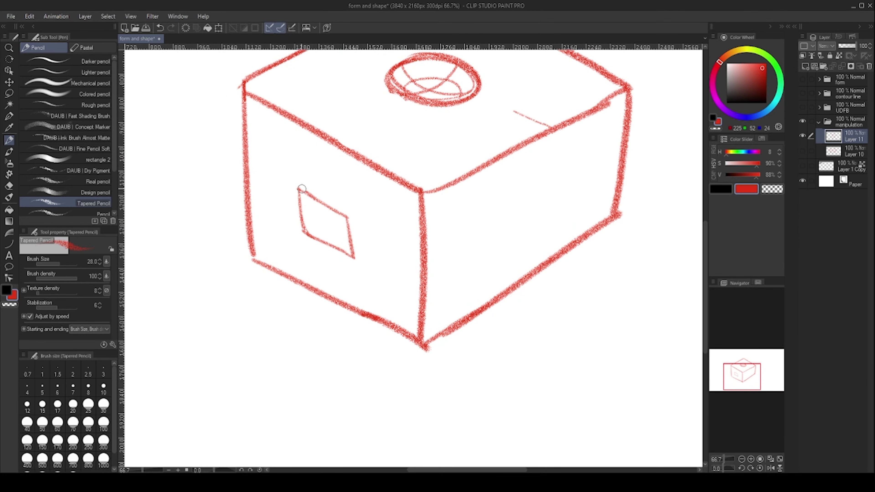
Step: Draw receding edges and a back square behind the small square to form a see-through box in the left side face
left_click_drag(346, 216, 377, 196)
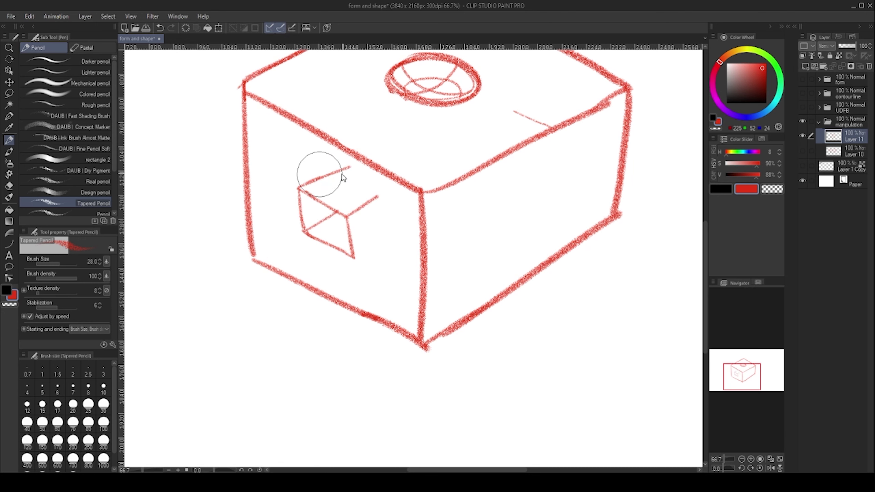
mouse_move(325, 177)
left_mouse_down()
mouse_move(373, 194)
mouse_move(378, 239)
left_mouse_up()
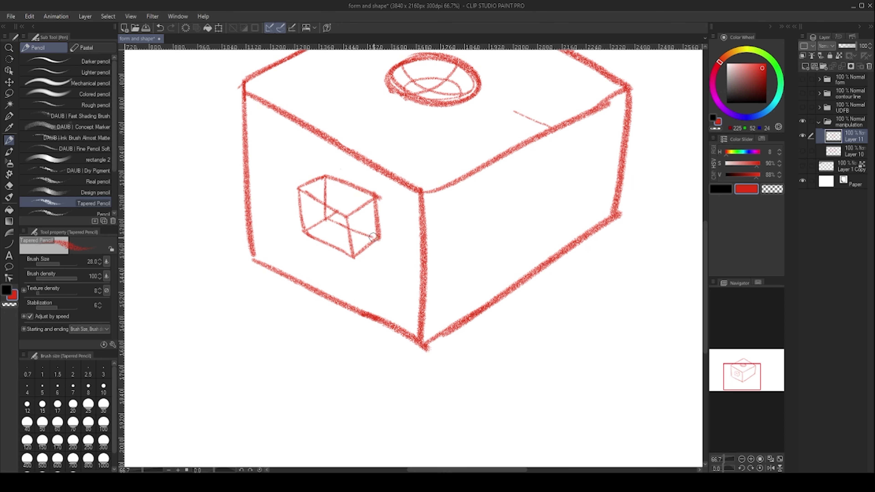
scroll(353, 200, "down", 3)
scroll(348, 202, "up", 4)
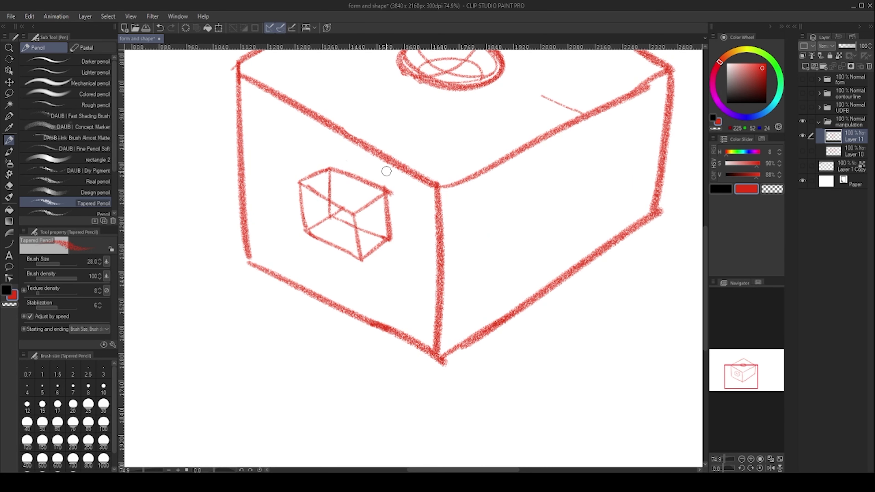
scroll(327, 236, "up", 2)
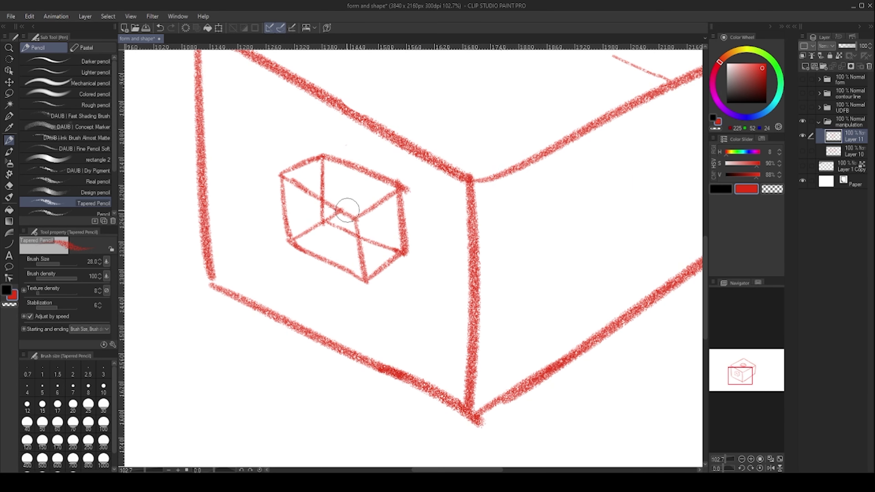
scroll(317, 224, "up", 1)
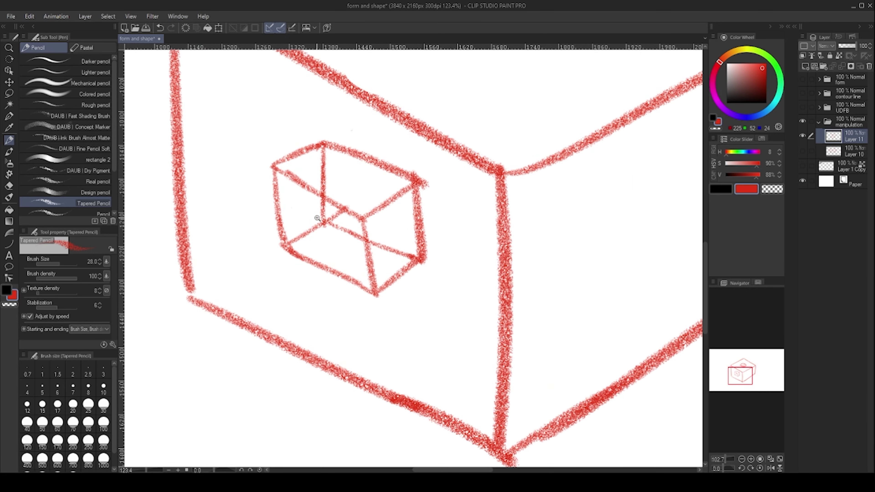
Step: Erase the small see-through box's upper edges that extend beyond the square opening
left_click_drag(336, 250, 329, 211)
key("ctrl+z")
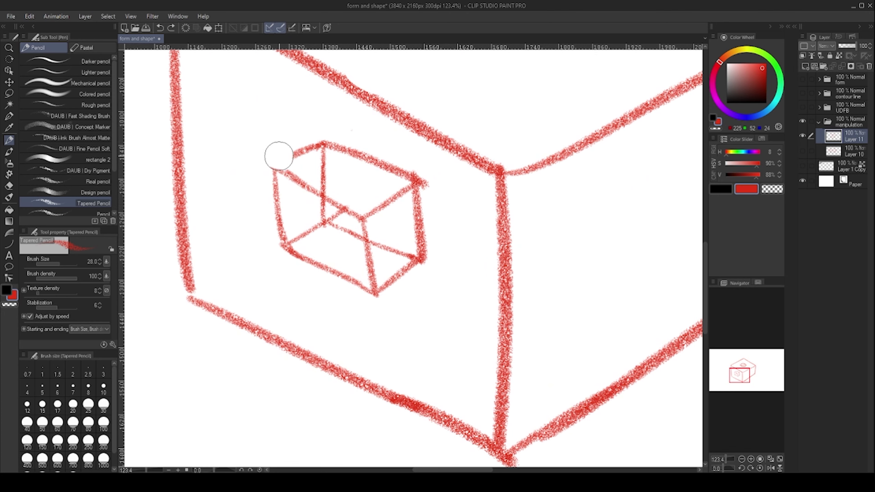
key("ctrl+z")
key("ctrl+z")
key("ctrl+z")
key("ctrl+z")
key("ctrl+z")
key("ctrl+z")
key("ctrl+z")
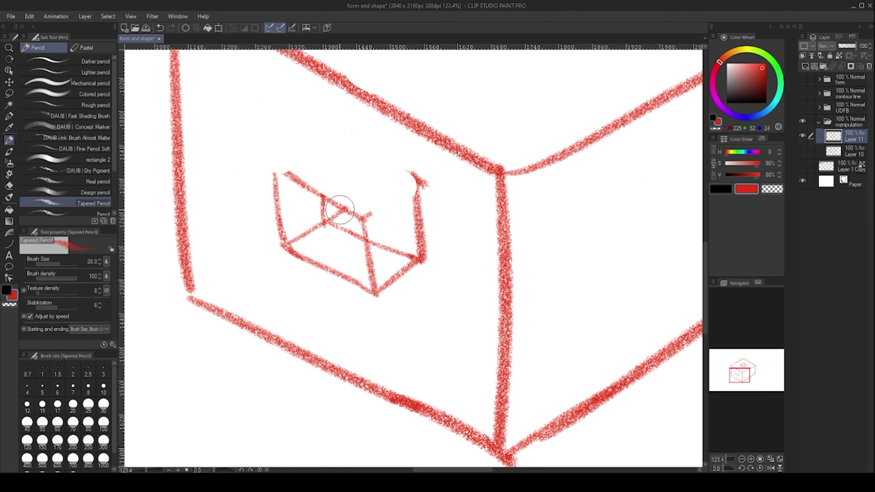
Step: Erase the remaining box edges outside the square opening and the stray lines crossing the opening
left_click_drag(322, 195, 370, 215)
key("ctrl+z")
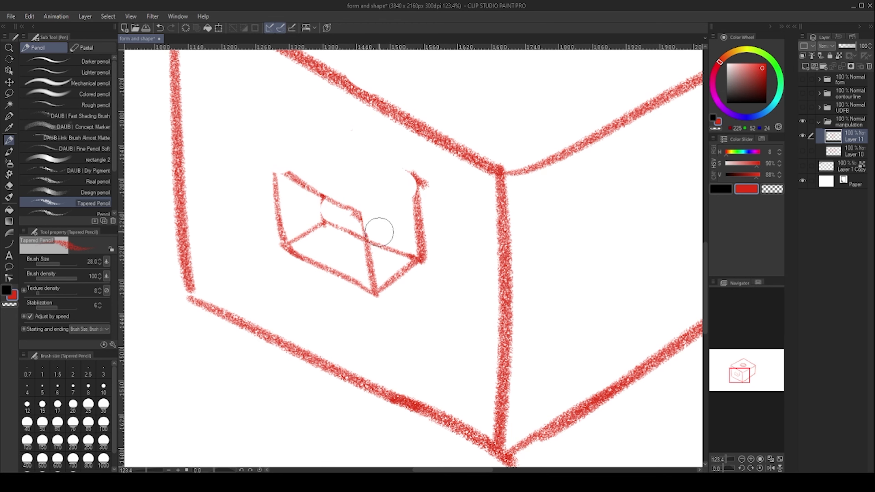
key("ctrl+z")
key("ctrl+z")
key("ctrl+z")
key("ctrl+z")
Step: Reinforce the square opening's outline and the inner corner edges of the recess
left_click_drag(279, 181, 279, 169)
scroll(337, 163, "up", 1)
mouse_move(337, 174)
left_mouse_down()
mouse_move(317, 195)
mouse_move(326, 222)
mouse_move(369, 244)
left_mouse_up()
left_click_drag(366, 214, 381, 305)
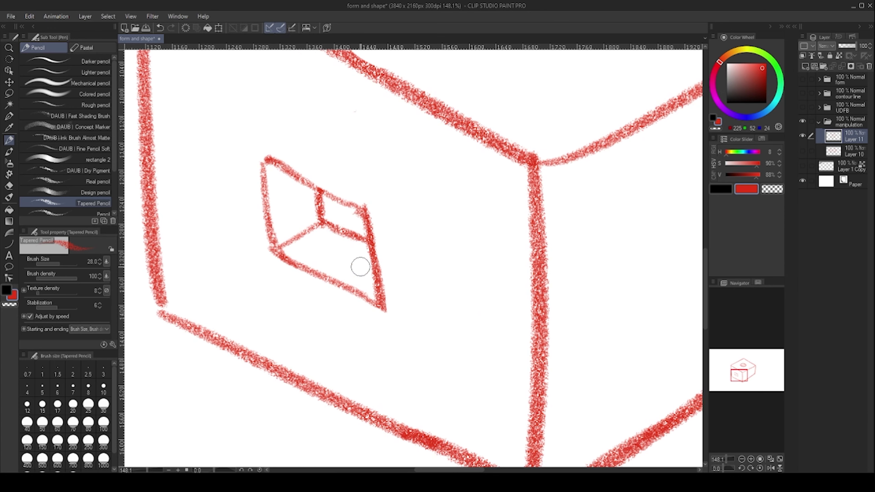
Step: Shade the inner back wall of the square recess with close hatching
scroll(322, 215, "up", 2)
mouse_move(309, 227)
left_mouse_down()
mouse_move(310, 248)
mouse_move(290, 250)
mouse_move(310, 213)
mouse_move(331, 223)
mouse_move(349, 249)
left_mouse_up()
mouse_move(346, 180)
left_mouse_down()
mouse_move(297, 213)
mouse_move(360, 167)
left_mouse_up()
key("ctrl+z")
scroll(360, 167, "up", 4)
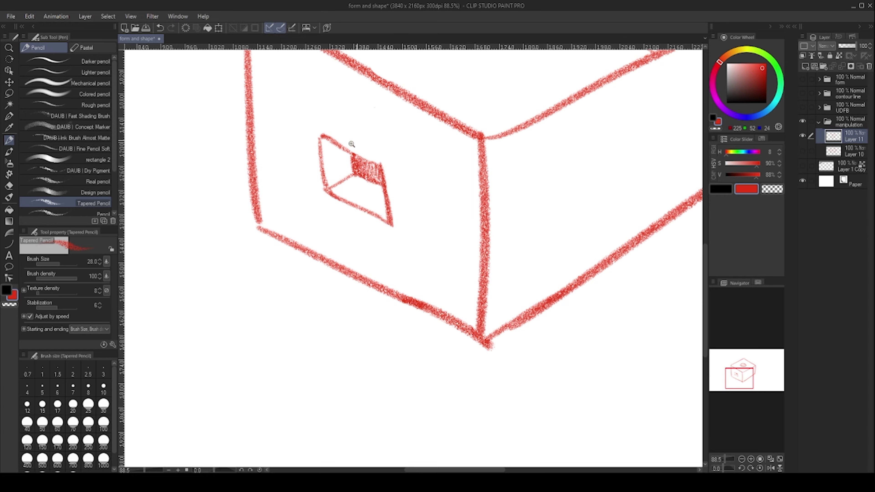
Step: Sketch a separate cylinder in the empty space beside the box, with crossing guide lines on its near end
scroll(351, 144, "down", 6)
scroll(322, 160, "up", 4)
left_click_drag(368, 183, 365, 166)
scroll(350, 181, "up", 1)
left_click_drag(462, 129, 378, 161)
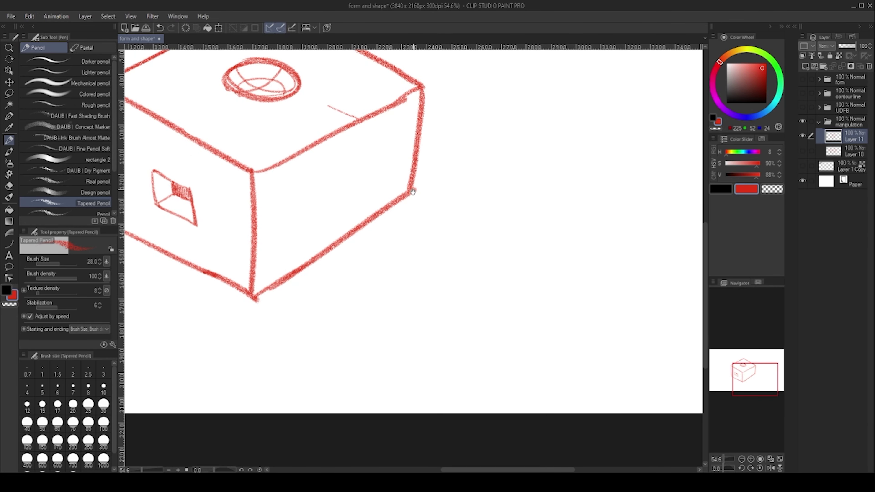
scroll(375, 198, "down", 3)
scroll(342, 197, "up", 4)
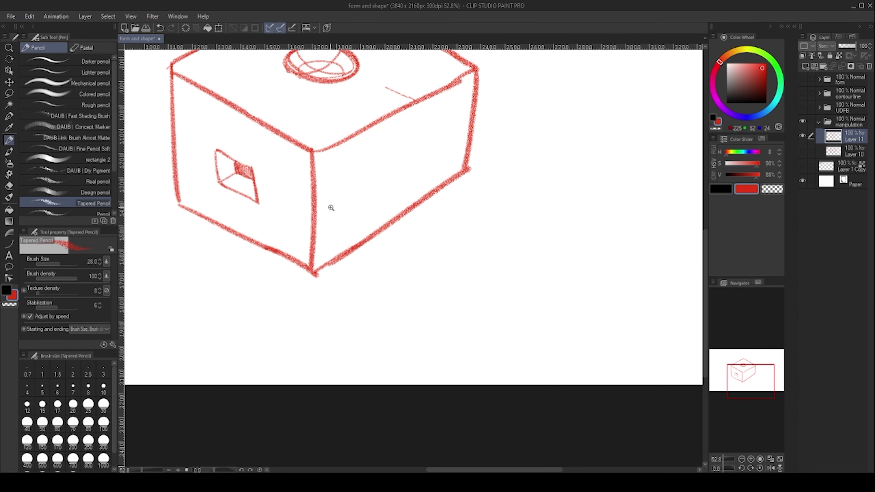
scroll(331, 211, "down", 2)
scroll(344, 221, "up", 2)
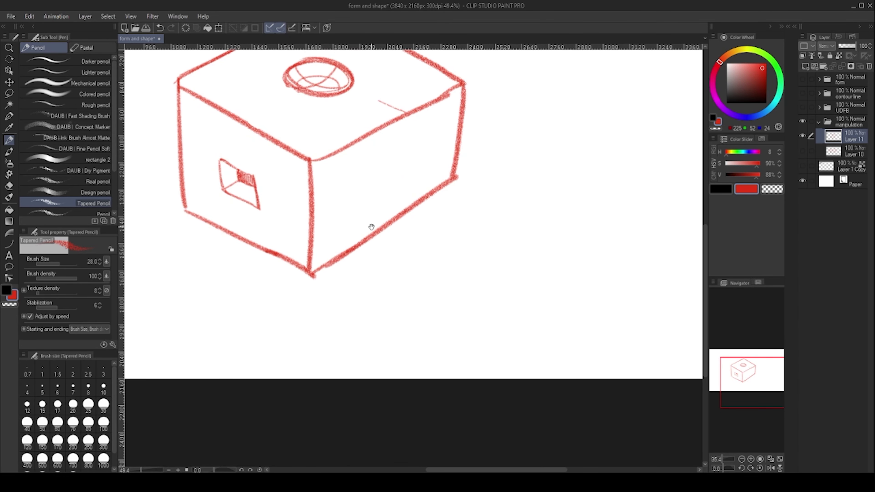
mouse_move(327, 238)
left_mouse_down()
mouse_move(350, 275)
mouse_move(326, 240)
mouse_move(413, 165)
mouse_move(446, 201)
left_mouse_up()
left_click_drag(358, 272, 443, 195)
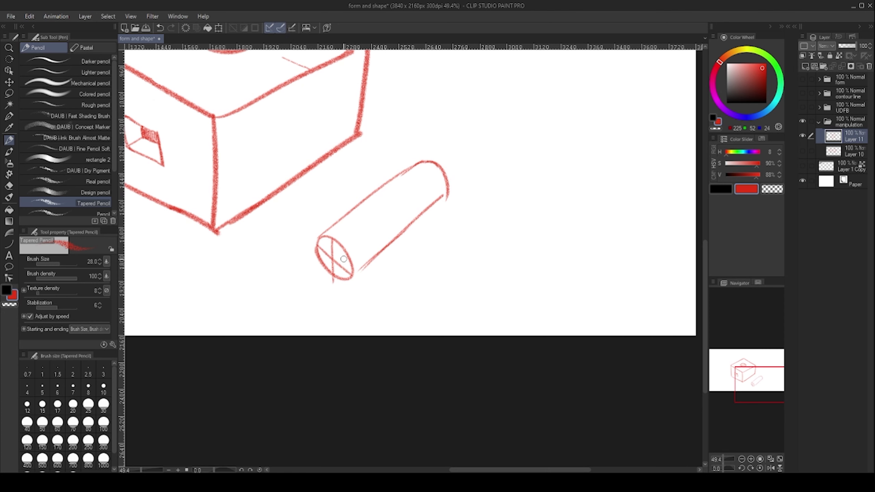
Step: Draw lengthwise cut lines on the cylinder and remove one side to leave a half-cylinder piece
left_click_drag(329, 240, 435, 160)
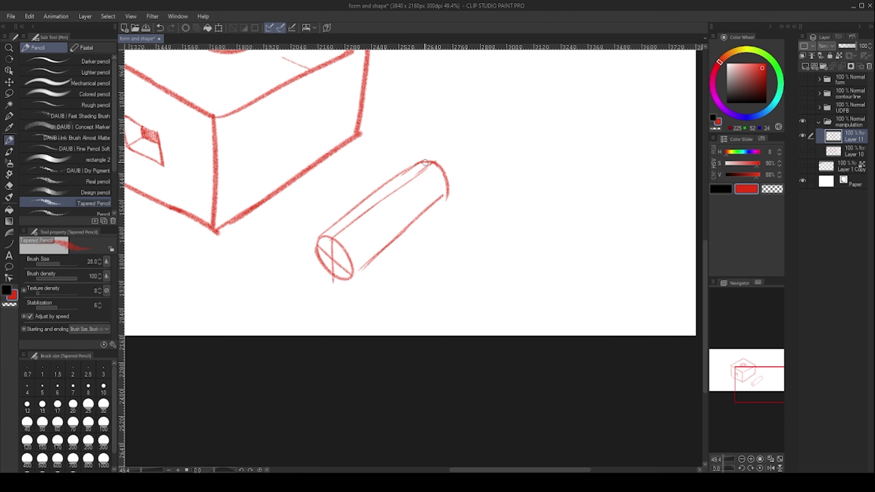
left_click_drag(345, 278, 441, 195)
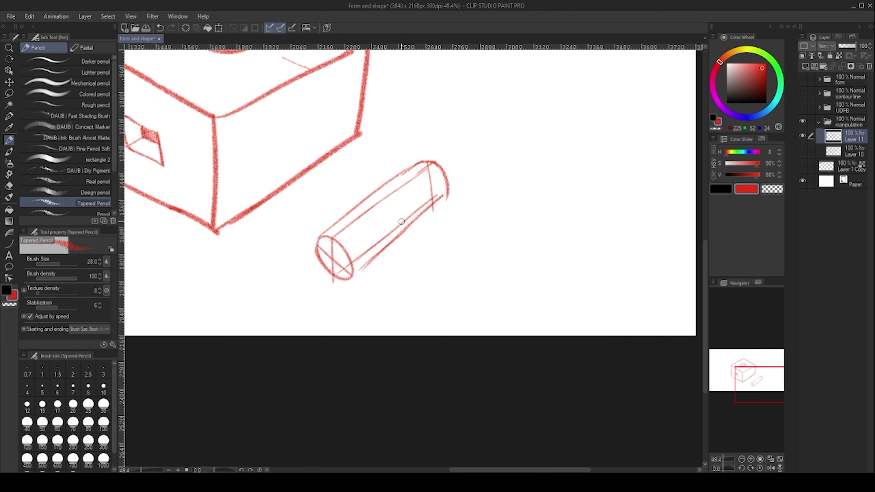
mouse_move(353, 286)
left_mouse_down()
mouse_move(356, 244)
mouse_move(450, 176)
left_mouse_up()
mouse_move(332, 274)
left_mouse_down()
mouse_move(431, 189)
mouse_move(426, 200)
mouse_move(446, 201)
left_mouse_up()
scroll(424, 167, "down", 2)
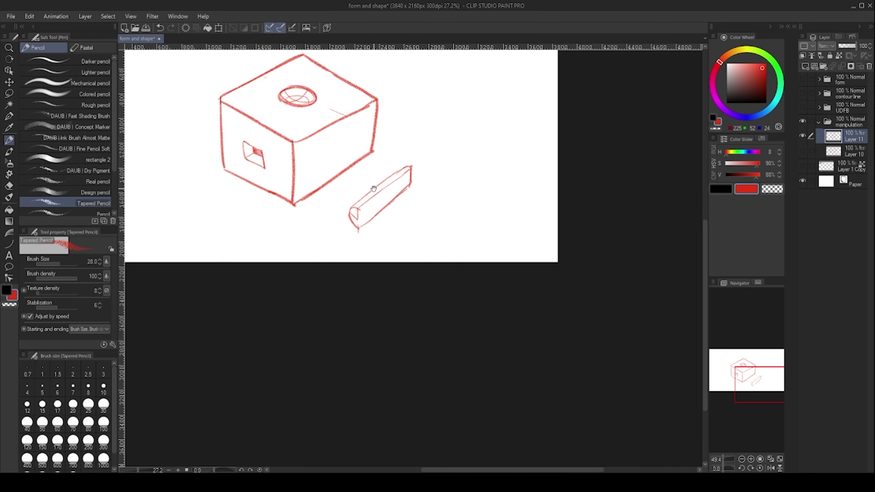
scroll(322, 166, "up", 1)
scroll(303, 182, "up", 2)
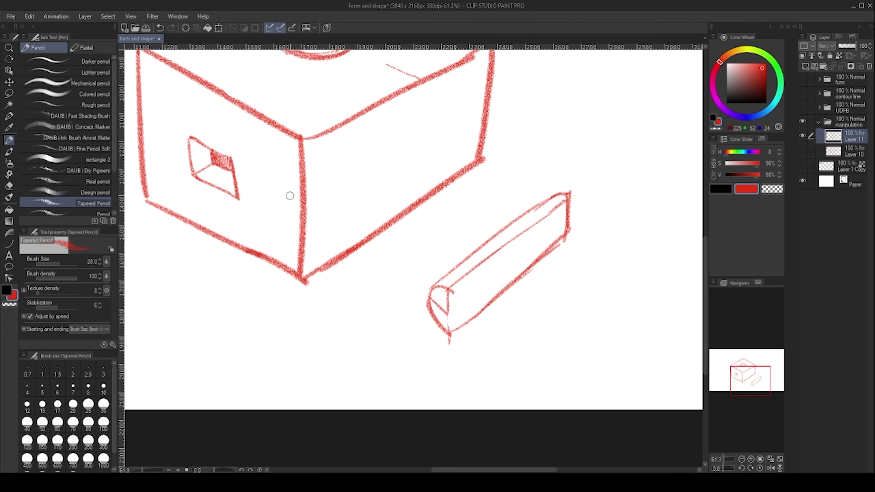
Step: Draw an ellipse over each vertical edge of the box's right side face, with long guide lines running between them
mouse_move(282, 215)
left_mouse_down()
mouse_move(306, 241)
mouse_move(281, 217)
mouse_move(295, 239)
left_mouse_up()
key("ctrl+z")
left_click_drag(305, 172, 500, 76)
left_click_drag(365, 212, 499, 126)
mouse_move(484, 76)
left_mouse_down()
mouse_move(495, 117)
mouse_move(482, 86)
mouse_move(494, 90)
mouse_move(457, 99)
left_mouse_up()
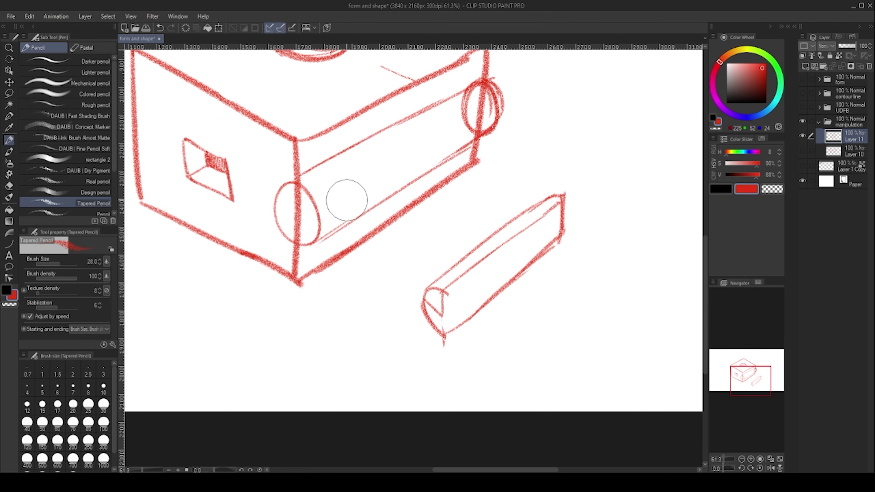
Step: Clear the ellipses' outer halves and redraw the edges to carve a half-round groove along the right side face
mouse_move(304, 209)
left_mouse_down()
mouse_move(326, 219)
mouse_move(351, 210)
mouse_move(496, 98)
left_mouse_up()
left_click_drag(299, 243, 427, 155)
key("ctrl+z")
key("ctrl+z")
mouse_move(296, 243)
left_mouse_down()
mouse_move(465, 141)
mouse_move(502, 134)
left_mouse_up()
left_click_drag(514, 80, 506, 81)
mouse_move(318, 160)
left_mouse_down()
mouse_move(330, 173)
mouse_move(373, 161)
left_mouse_up()
left_click_drag(319, 185, 499, 93)
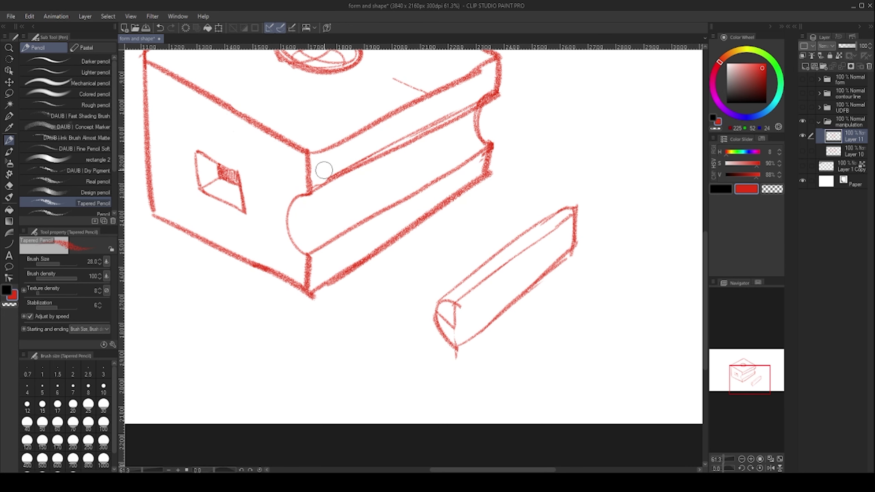
Step: Draw a row of curved contour lines across the inside of the groove along its whole length
scroll(368, 187, "down", 6)
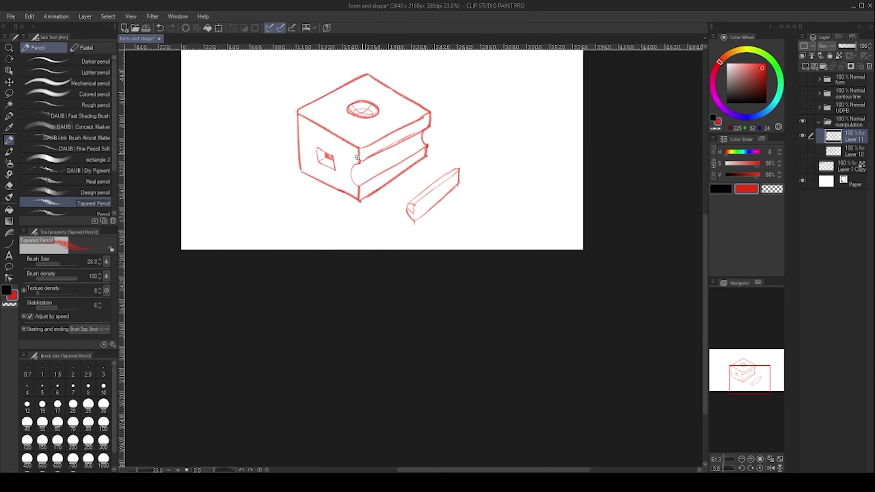
scroll(368, 187, "up", 7)
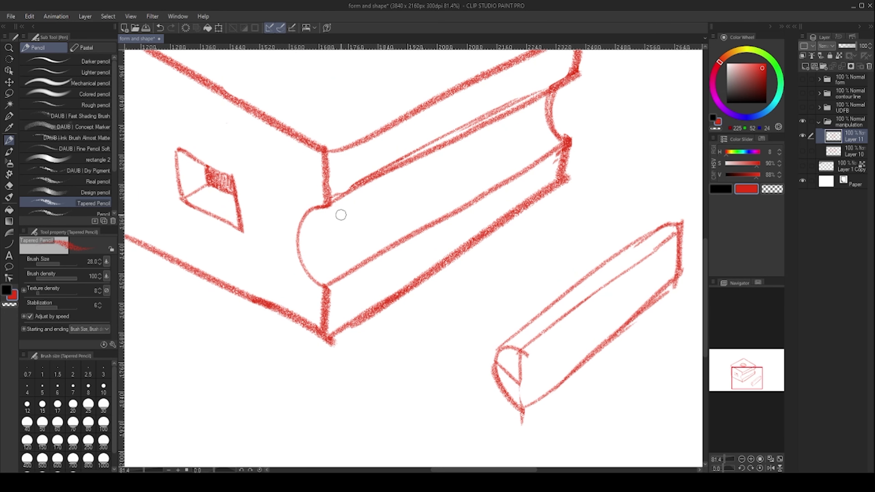
left_click_drag(302, 216, 310, 278)
key("ctrl+z")
mouse_move(316, 224)
left_mouse_down()
mouse_move(339, 236)
mouse_move(341, 204)
mouse_move(351, 246)
left_mouse_up()
key("ctrl+z")
mouse_move(371, 169)
left_mouse_down()
mouse_move(375, 220)
mouse_move(401, 230)
left_mouse_up()
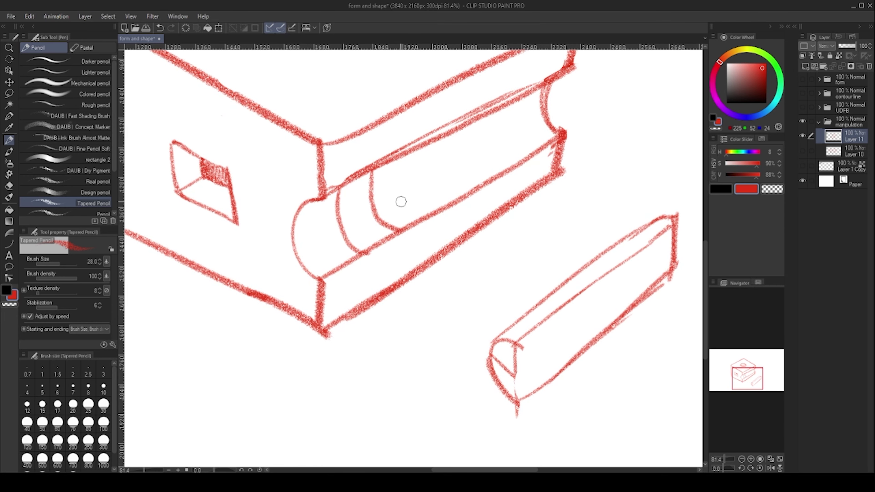
left_click_drag(407, 152, 434, 213)
left_click_drag(439, 136, 463, 201)
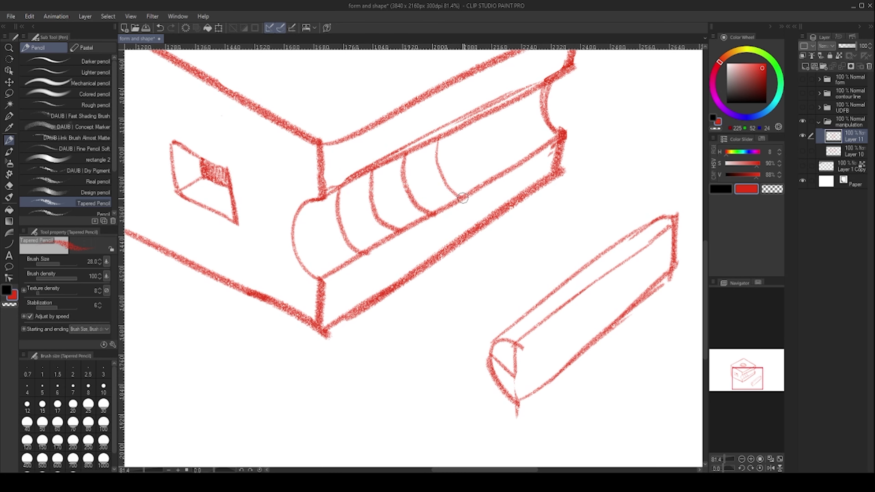
left_click_drag(468, 156, 396, 197)
left_click_drag(400, 162, 396, 179)
left_click_drag(427, 175, 449, 202)
mouse_move(451, 160)
left_mouse_down()
mouse_move(469, 186)
mouse_move(506, 126)
left_mouse_up()
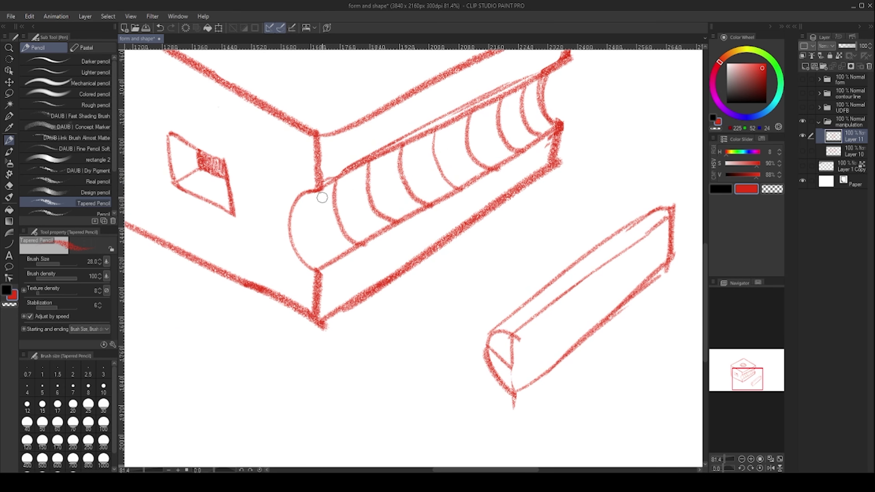
mouse_move(313, 195)
left_mouse_down()
mouse_move(305, 224)
mouse_move(321, 257)
mouse_move(331, 259)
mouse_move(283, 230)
mouse_move(299, 193)
left_mouse_up()
key("ctrl+z")
mouse_move(295, 234)
left_mouse_down()
mouse_move(287, 208)
mouse_move(311, 188)
mouse_move(303, 194)
mouse_move(306, 254)
mouse_move(298, 252)
mouse_move(314, 267)
mouse_move(294, 228)
mouse_move(321, 186)
mouse_move(561, 66)
left_mouse_up()
key("ctrl+z")
key("ctrl+z")
Step: Remove the separate half-cylinder piece drawn beside the box
scroll(496, 86, "down", 3)
mouse_move(495, 88)
left_mouse_down()
mouse_move(440, 186)
mouse_move(391, 207)
mouse_move(404, 186)
left_mouse_up()
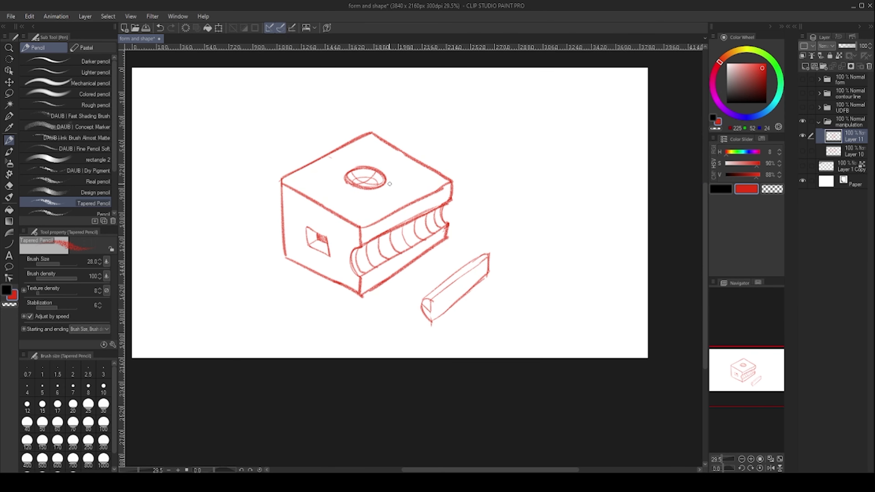
scroll(360, 247, "up", 2)
scroll(371, 211, "up", 1)
scroll(397, 207, "up", 1)
scroll(403, 217, "down", 3)
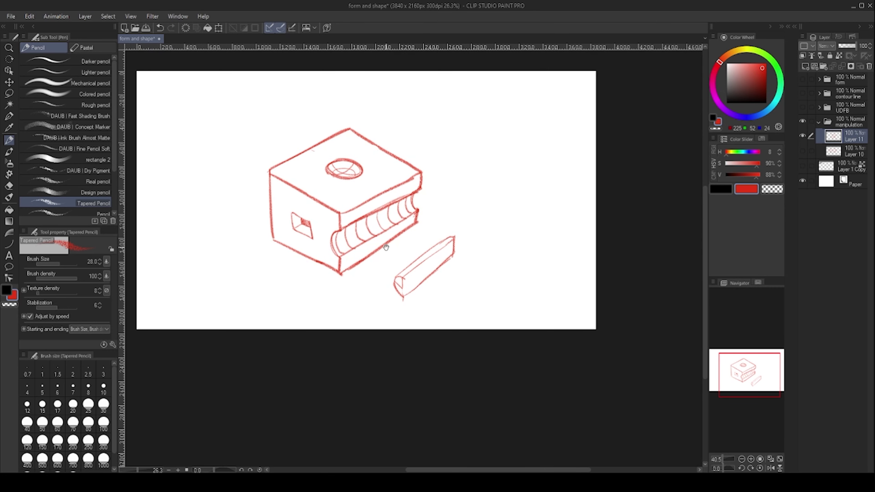
scroll(414, 275, "up", 2)
key("ctrl+z")
key("ctrl+z")
key("ctrl+z")
key("ctrl+z")
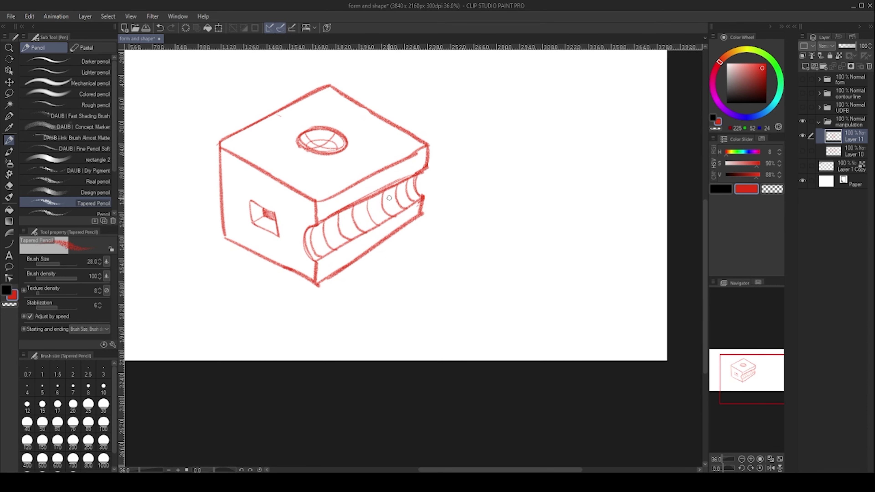
Step: Clear the carved box drawing from the current layer to get a blank canvas
key("Delete")
scroll(481, 145, "down", 4)
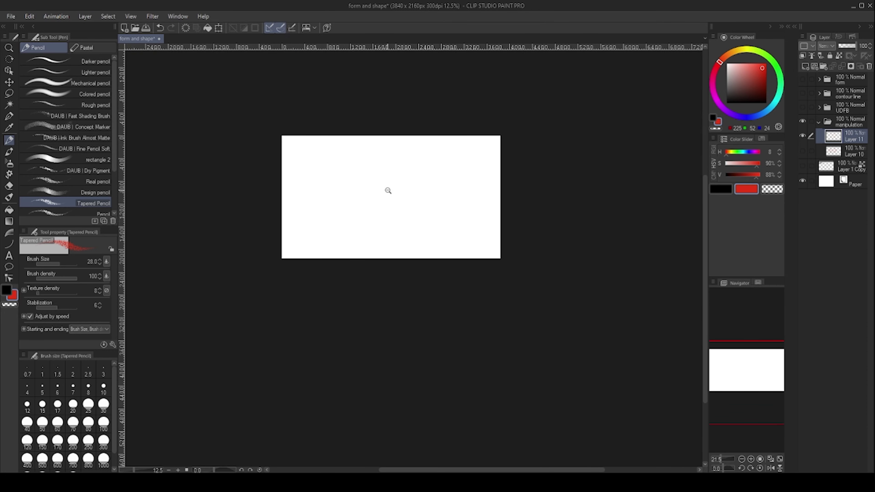
scroll(352, 198, "up", 2)
scroll(375, 193, "up", 3)
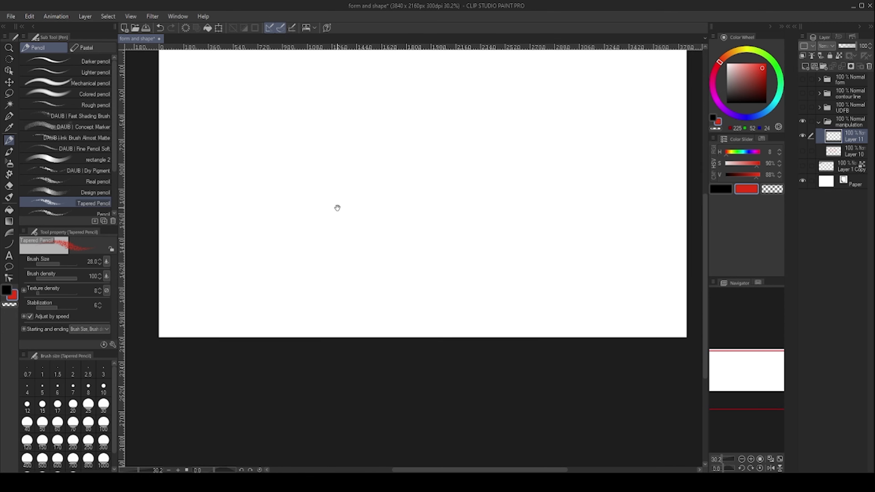
scroll(364, 218, "up", 1)
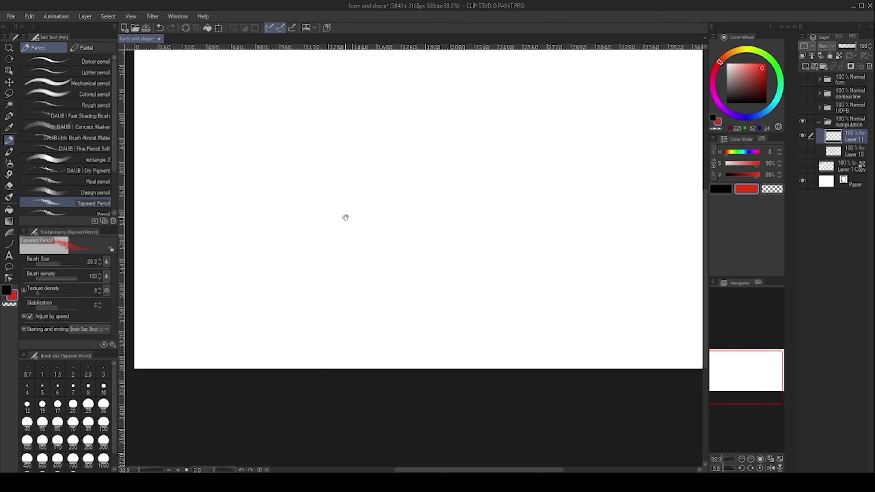
Step: Outline a closed diamond in perspective on the blank canvas as the top face of a new box
left_click_drag(341, 228, 349, 231)
scroll(349, 226, "up", 3)
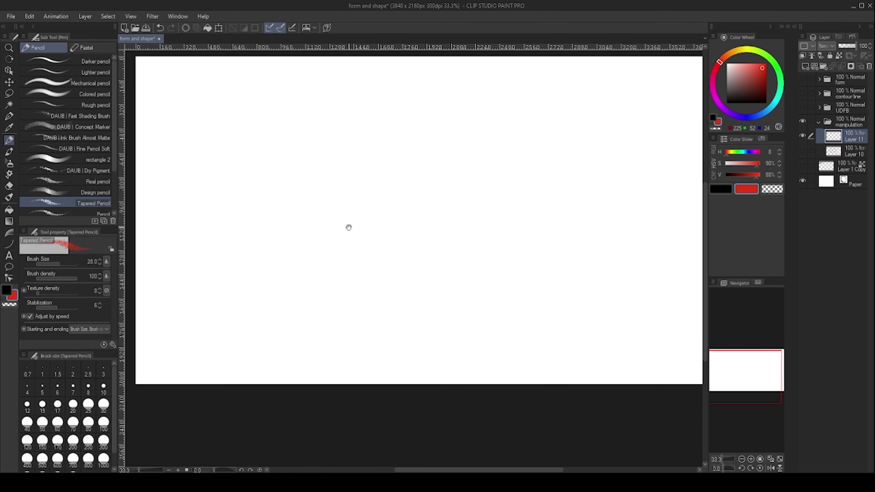
scroll(342, 193, "down", 2)
left_click_drag(342, 182, 299, 202)
scroll(282, 204, "up", 4)
left_click_drag(244, 220, 381, 152)
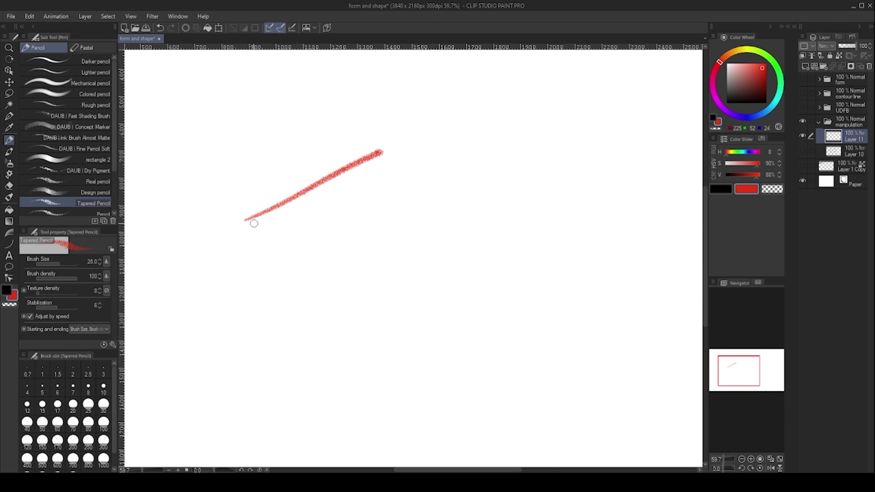
mouse_move(259, 230)
left_mouse_down()
mouse_move(382, 285)
mouse_move(484, 224)
left_mouse_up()
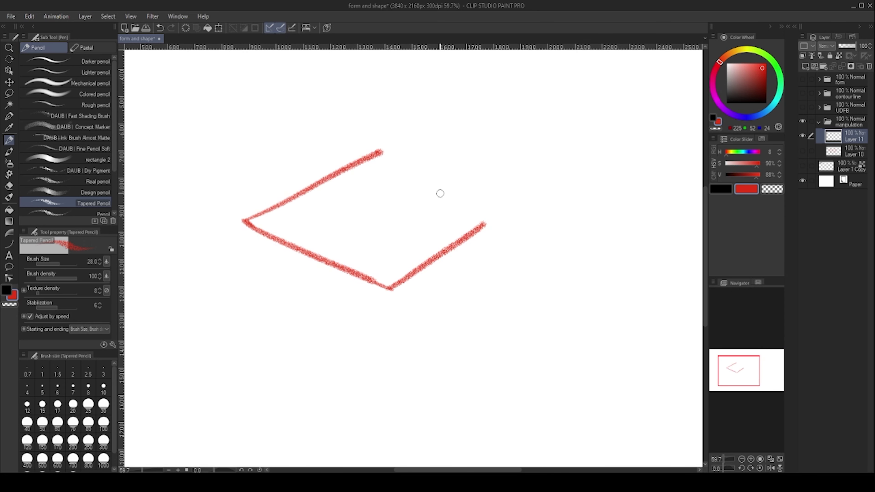
left_click_drag(380, 152, 512, 208)
left_click_drag(479, 230, 516, 205)
left_click_drag(361, 237, 388, 184)
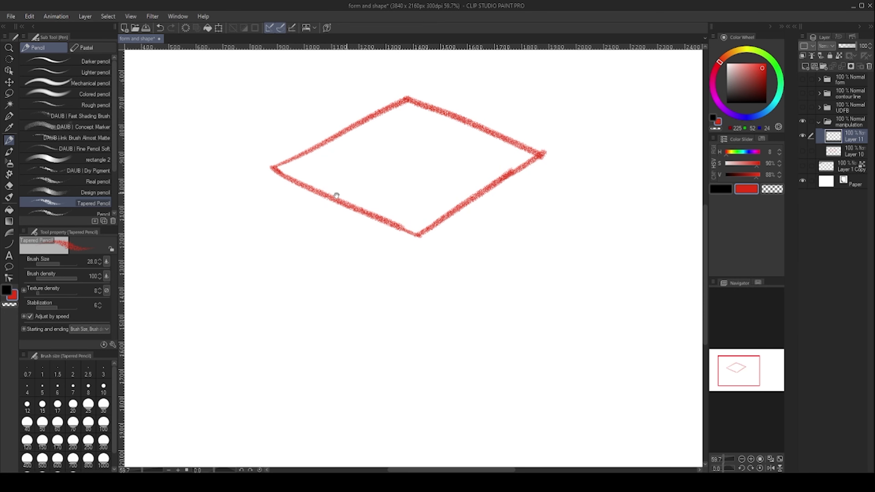
Step: Draw the vertical edges and bottom edges below the diamond to complete the box in perspective
mouse_move(274, 168)
left_mouse_down()
mouse_move(281, 246)
mouse_move(415, 320)
left_mouse_up()
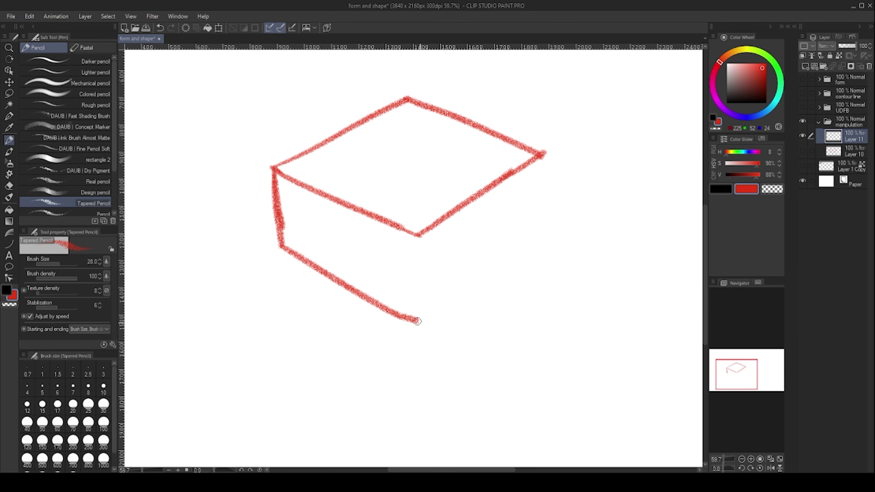
mouse_move(417, 235)
left_mouse_down()
mouse_move(419, 317)
mouse_move(492, 276)
mouse_move(460, 301)
mouse_move(543, 238)
left_mouse_up()
left_click_drag(542, 158, 537, 244)
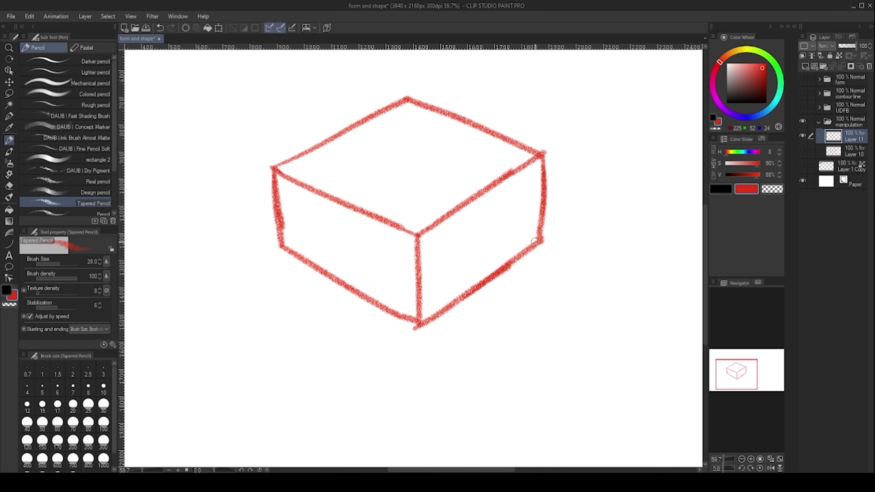
left_click_drag(517, 172, 321, 198)
left_click_drag(420, 180, 402, 187)
scroll(402, 187, "up", 5)
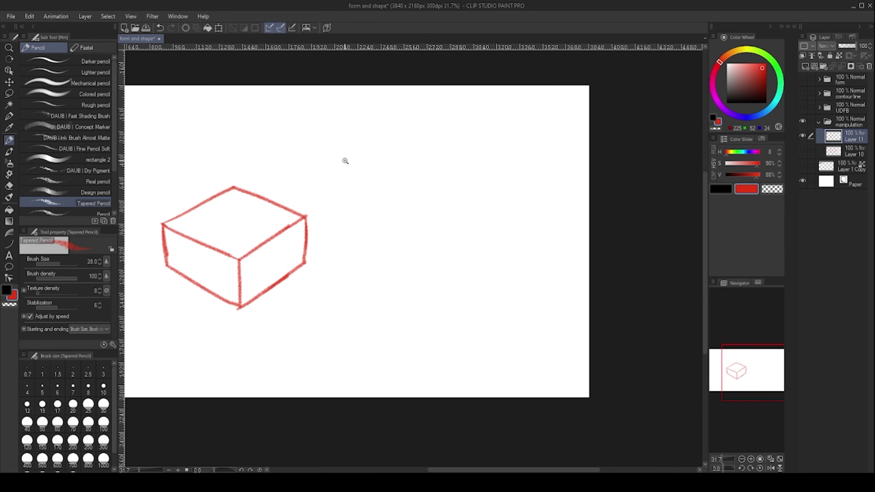
left_click_drag(366, 134, 442, 98)
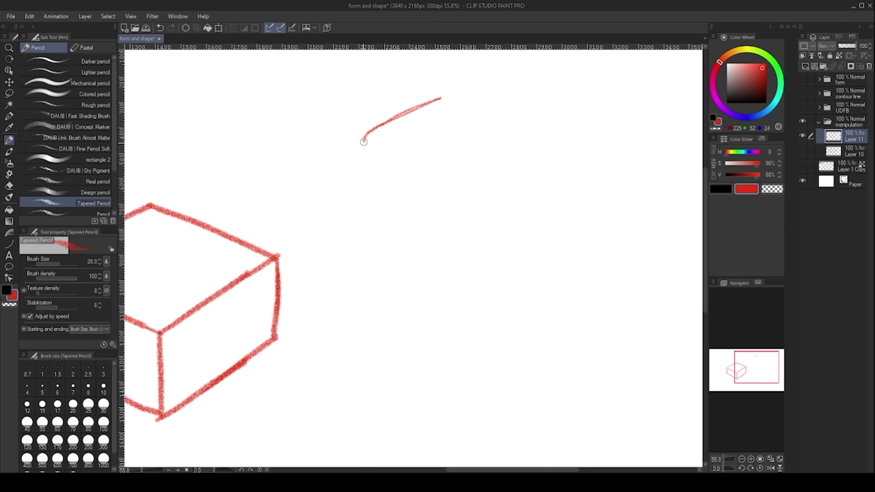
mouse_move(360, 138)
left_mouse_down()
mouse_move(383, 169)
mouse_move(361, 140)
left_mouse_up()
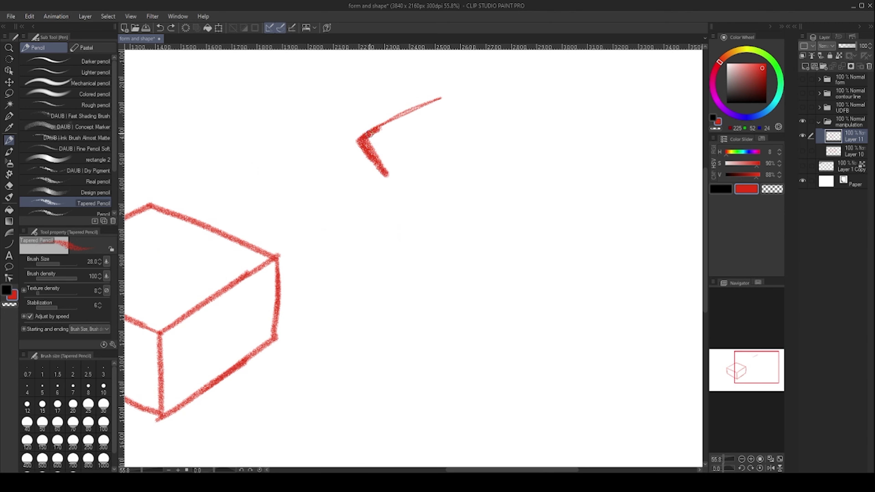
key("ctrl+z")
mouse_move(366, 138)
left_mouse_down()
mouse_move(395, 195)
mouse_move(467, 283)
left_mouse_up()
mouse_move(446, 98)
left_mouse_down()
mouse_move(492, 113)
mouse_move(590, 242)
left_mouse_up()
mouse_move(466, 279)
left_mouse_down()
mouse_move(506, 322)
mouse_move(563, 309)
mouse_move(595, 275)
mouse_move(593, 243)
left_mouse_up()
left_click_drag(539, 228, 516, 225)
left_click_drag(392, 230, 370, 189)
Step: Add a new layer directly beneath the box sketch and set the pencil to black at brush size 21
scroll(371, 188, "up", 4)
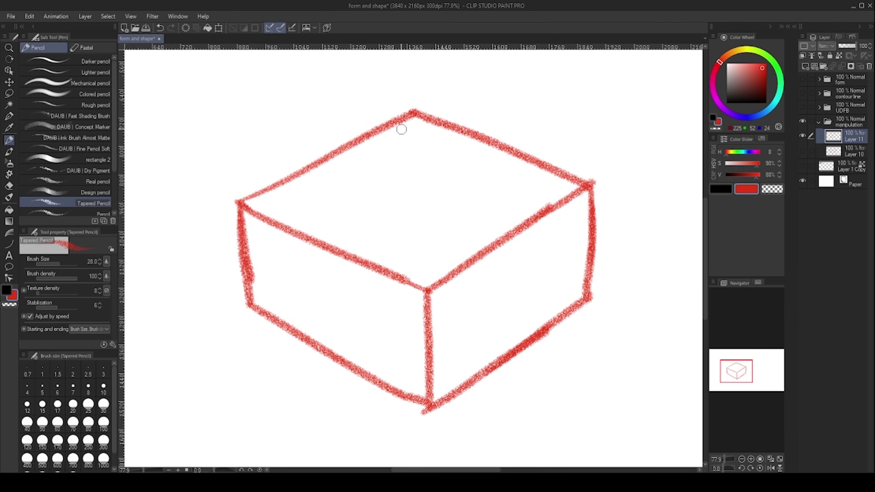
key("x")
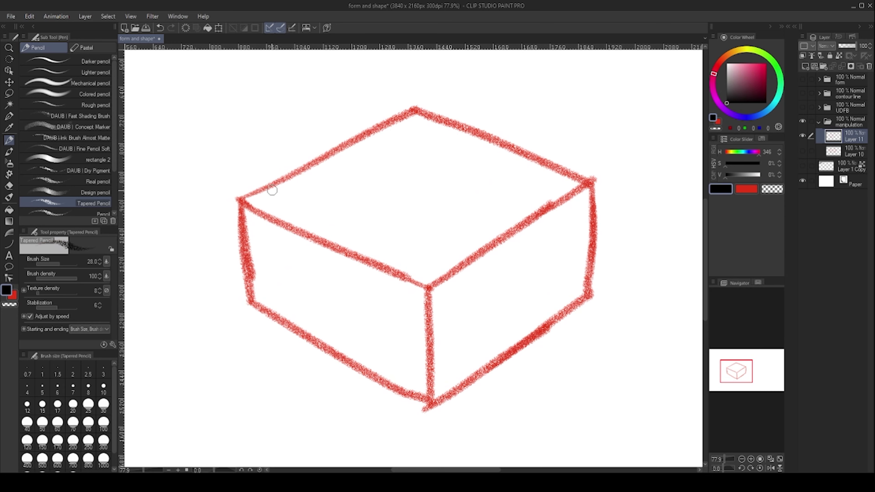
left_click_drag(369, 194, 359, 191)
left_click(832, 152)
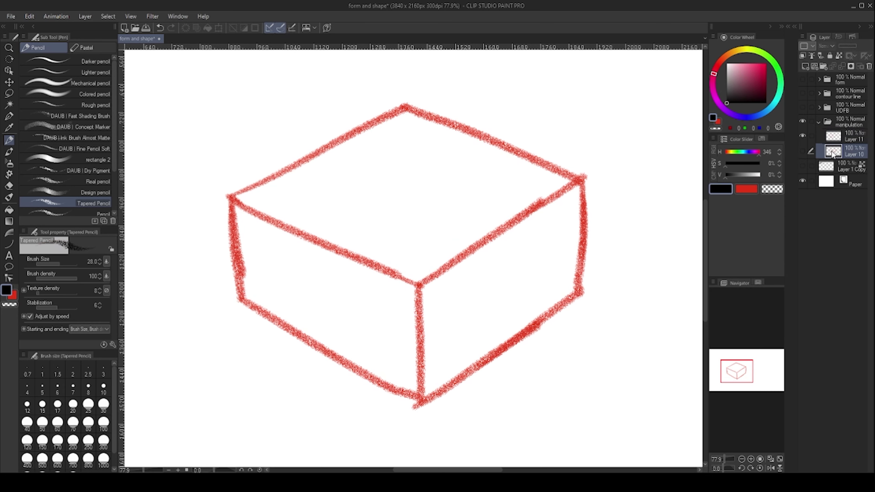
left_click(814, 65)
scroll(304, 209, "up", 2)
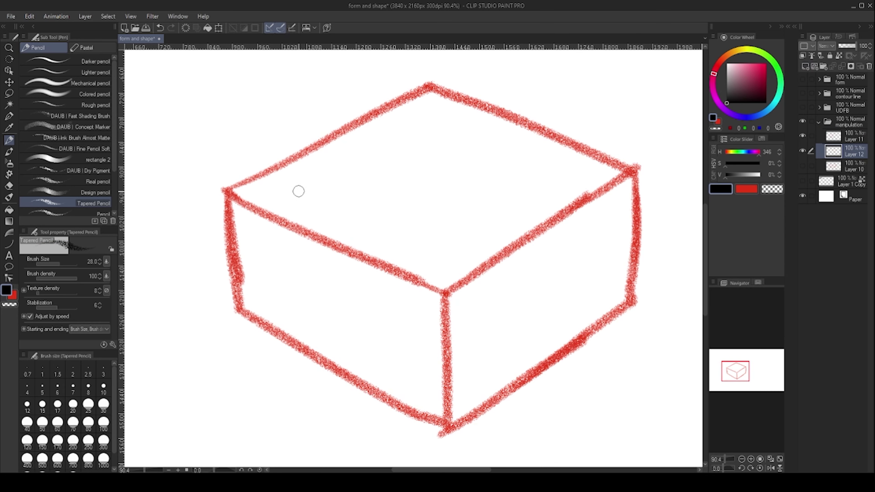
left_click_drag(298, 192, 298, 197)
left_click_drag(309, 165, 294, 163)
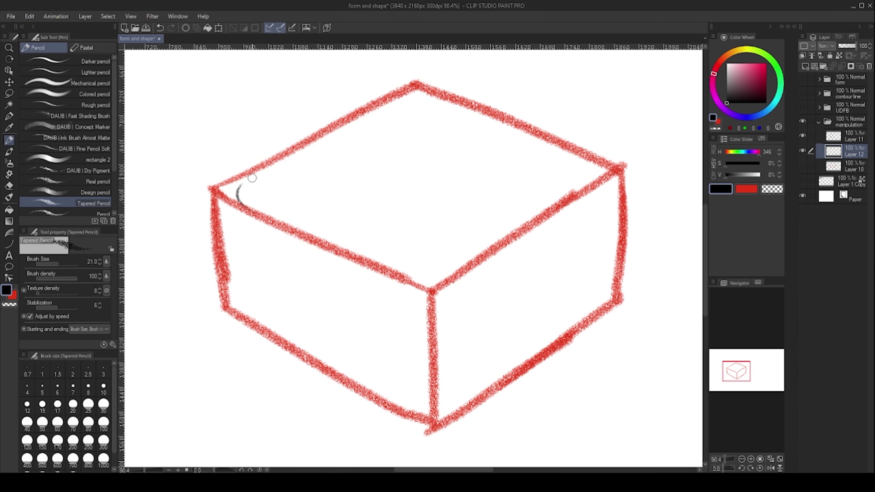
Step: Sketch black curved guide strokes that round off all four corners of the box's top face
left_click_drag(241, 203, 254, 178)
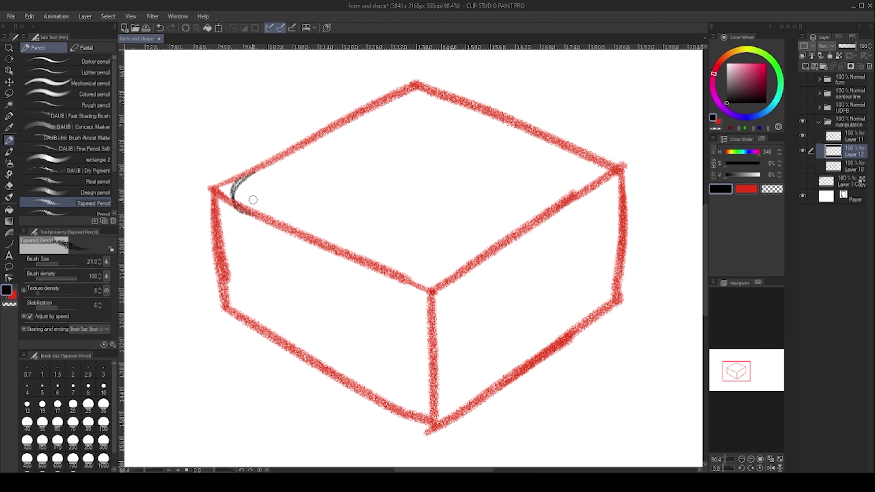
mouse_move(372, 113)
left_mouse_down()
mouse_move(437, 100)
mouse_move(406, 100)
mouse_move(358, 119)
left_mouse_up()
left_click_drag(436, 95, 460, 102)
left_click_drag(414, 158, 397, 125)
mouse_move(374, 239)
left_mouse_down()
mouse_move(435, 236)
mouse_move(464, 216)
left_mouse_up()
mouse_move(374, 239)
left_mouse_down()
mouse_move(416, 244)
mouse_move(438, 238)
left_mouse_up()
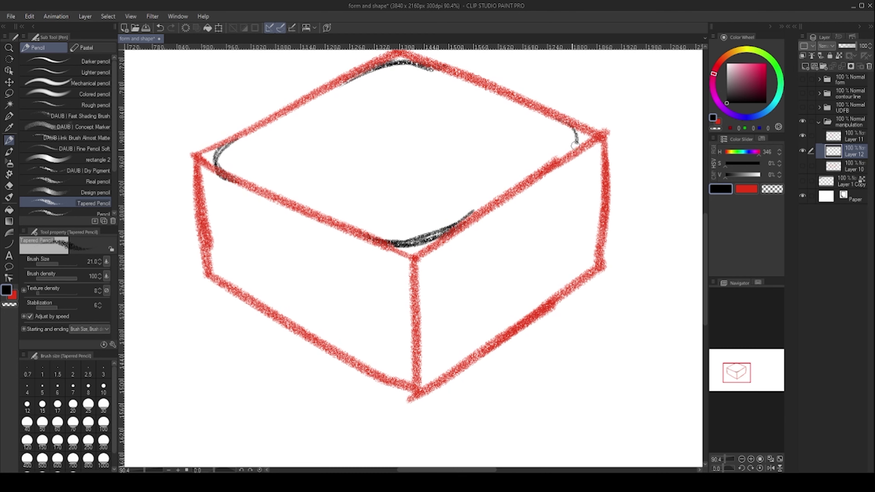
left_click_drag(570, 127, 561, 158)
left_click_drag(502, 171, 503, 168)
Step: Draw black vertical guides inside the left edge and on both sides of the near edge, with a curve rounding the near bottom corner
left_click_drag(217, 169, 223, 256)
left_click_drag(219, 202, 225, 277)
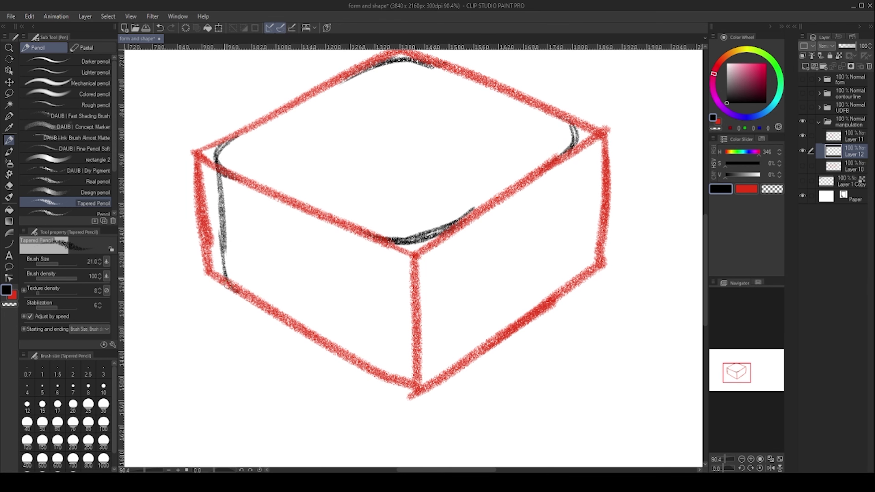
left_click_drag(422, 263, 408, 236)
left_click_drag(354, 204, 358, 333)
left_click_drag(458, 198, 460, 256)
left_click_drag(452, 215, 464, 315)
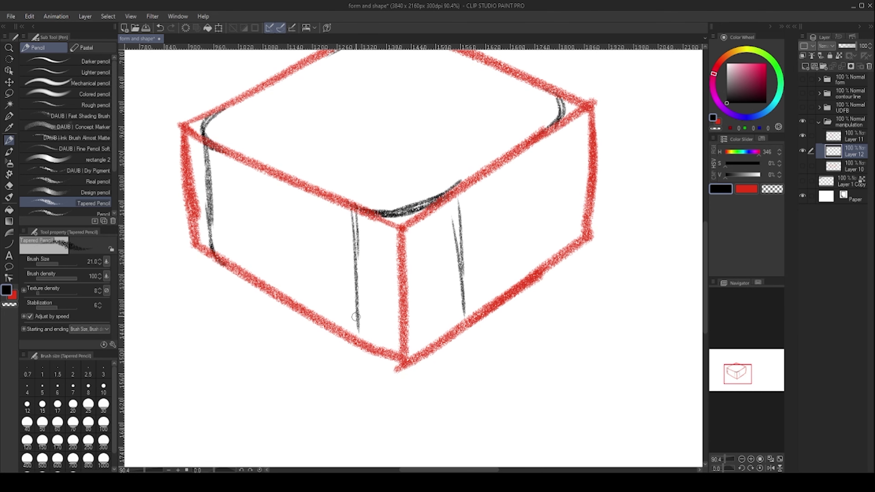
left_click_drag(358, 335, 418, 342)
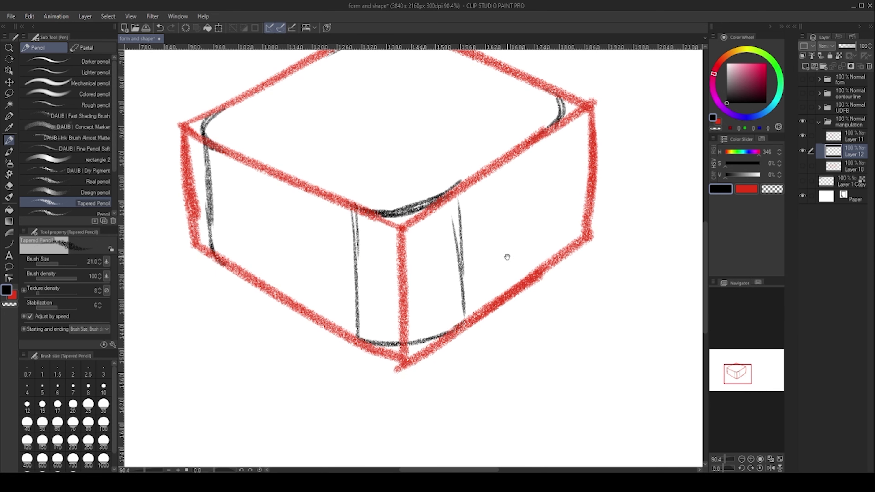
Step: Draw the vertical guide inside the box's right edge and trace the bottom edge of the right face in black
left_click_drag(507, 257, 461, 293)
left_click_drag(519, 186, 514, 282)
left_click_drag(410, 364, 515, 283)
left_click_drag(485, 307, 509, 286)
mouse_move(502, 238)
left_mouse_down()
mouse_move(398, 178)
mouse_move(456, 178)
mouse_move(442, 193)
left_mouse_up()
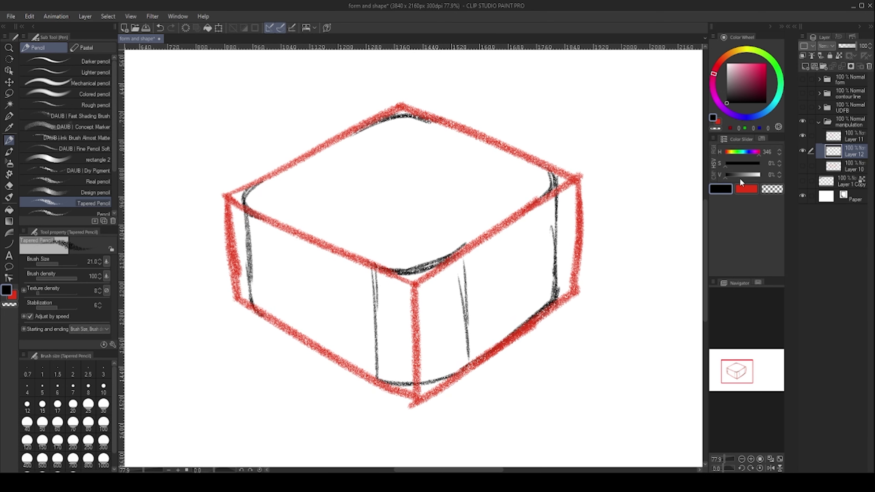
Step: Lower the black guide layer's opacity to 36% and make the red box layer active
left_click(853, 138)
left_click(835, 154)
left_click(844, 45)
left_click(849, 137)
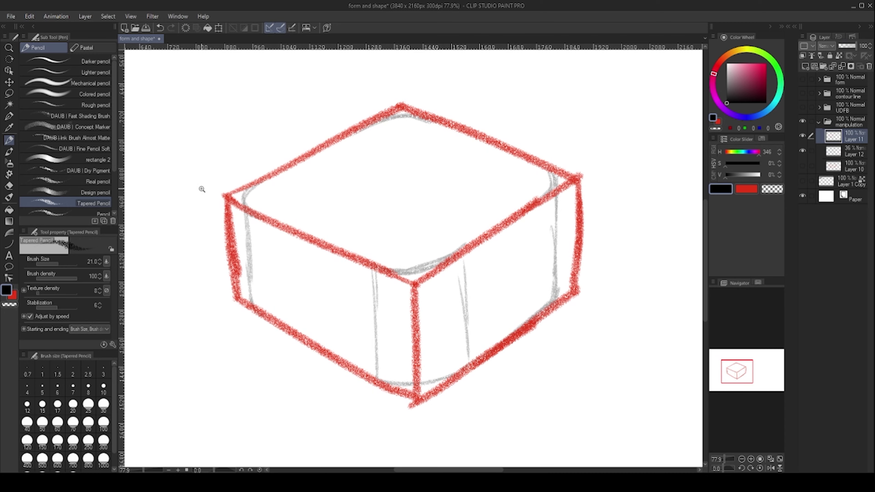
Step: Erase the box's sharp left corner and redraw it rounded in red along the guides
scroll(195, 190, "up", 2)
left_click_drag(226, 187, 244, 335)
key("x")
mouse_move(260, 213)
left_mouse_down()
mouse_move(277, 186)
mouse_move(260, 191)
mouse_move(262, 217)
left_mouse_up()
left_click_drag(243, 182, 247, 271)
mouse_move(240, 211)
left_mouse_down()
mouse_move(250, 322)
mouse_move(261, 336)
left_mouse_up()
Step: Replace the sharp near corner with red curves at the upper and lower edges, joined by two vertical lines
left_click_drag(390, 297, 335, 236)
mouse_move(425, 250)
left_mouse_down()
mouse_move(438, 242)
mouse_move(443, 264)
mouse_move(402, 386)
mouse_move(503, 358)
left_mouse_up()
mouse_move(379, 231)
left_mouse_down()
mouse_move(461, 227)
mouse_move(434, 189)
left_mouse_up()
mouse_move(358, 182)
left_mouse_down()
mouse_move(364, 329)
mouse_move(412, 348)
mouse_move(491, 319)
left_mouse_up()
left_click_drag(483, 165, 491, 309)
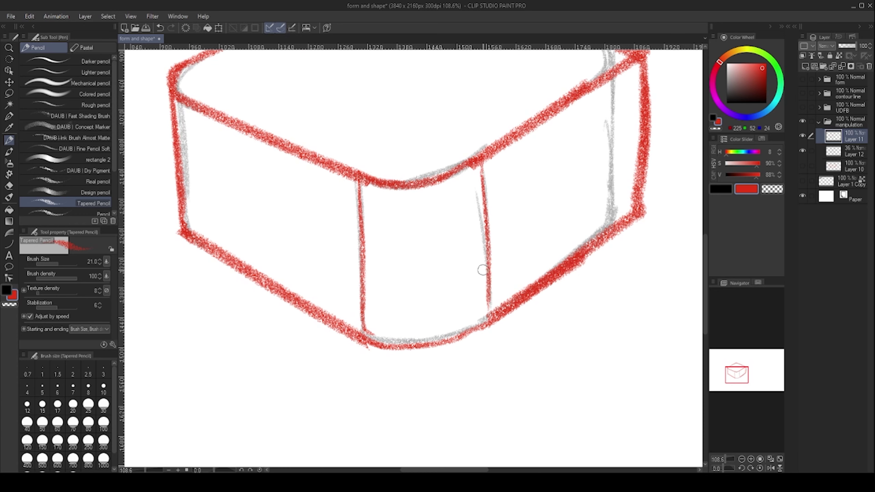
Step: Erase the sharp right corner and redraw it as a red curve with a new vertical edge beneath it
left_click_drag(629, 92, 482, 182)
mouse_move(492, 123)
left_mouse_down()
mouse_move(500, 327)
mouse_move(471, 147)
mouse_move(481, 164)
left_mouse_up()
mouse_move(451, 128)
left_mouse_down()
mouse_move(473, 159)
mouse_move(463, 314)
left_mouse_up()
key("ctrl+z")
left_click_drag(465, 145, 468, 251)
mouse_move(467, 174)
left_mouse_down()
mouse_move(470, 308)
mouse_move(454, 328)
mouse_move(490, 295)
mouse_move(458, 329)
left_mouse_up()
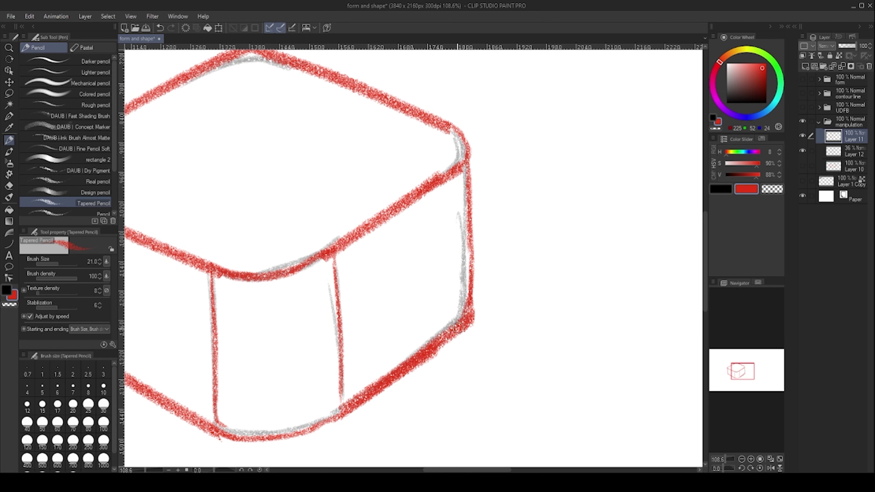
Step: Round the back corner of the top face in red and clear the strokes on the guide layer
left_click_drag(460, 247, 389, 237)
mouse_move(378, 181)
left_mouse_down()
mouse_move(452, 173)
mouse_move(462, 179)
left_mouse_up()
left_click_drag(372, 198, 476, 202)
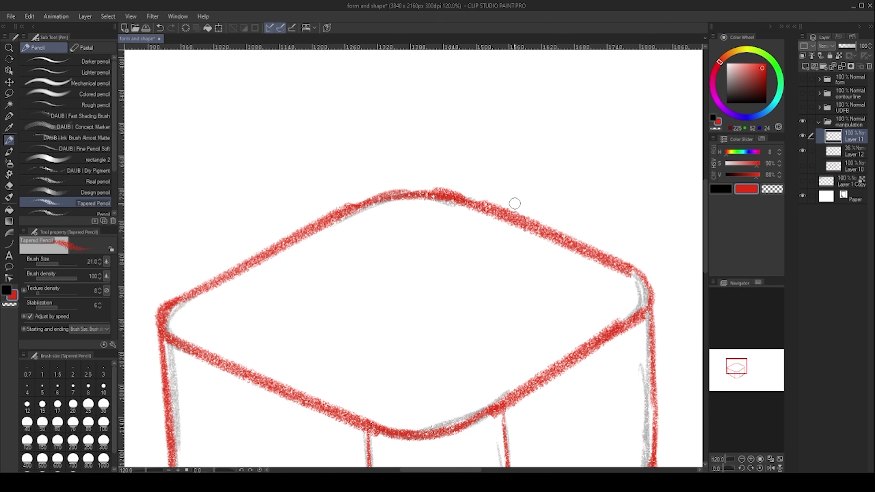
left_click(840, 153)
key("Delete")
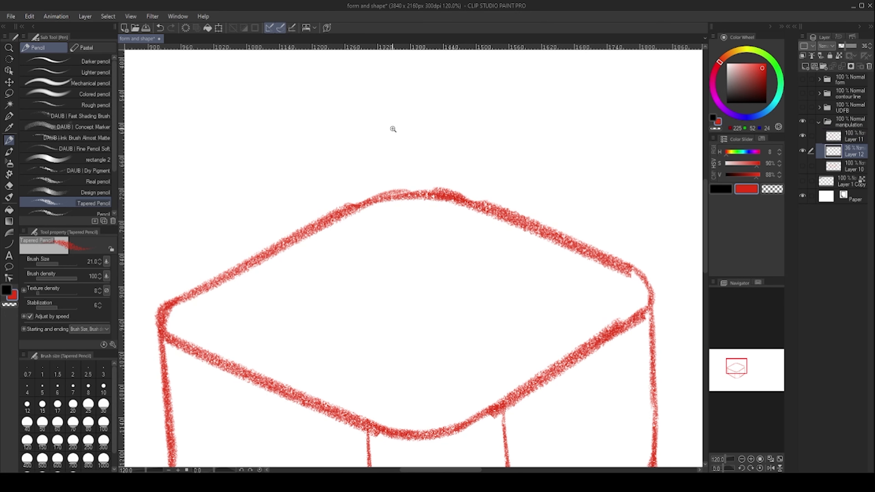
Step: Examine the overall shape of the rounded box
scroll(405, 127, "down", 6)
scroll(377, 185, "up", 3)
scroll(404, 182, "down", 3)
scroll(344, 198, "up", 3)
scroll(372, 195, "down", 1)
scroll(352, 224, "up", 1)
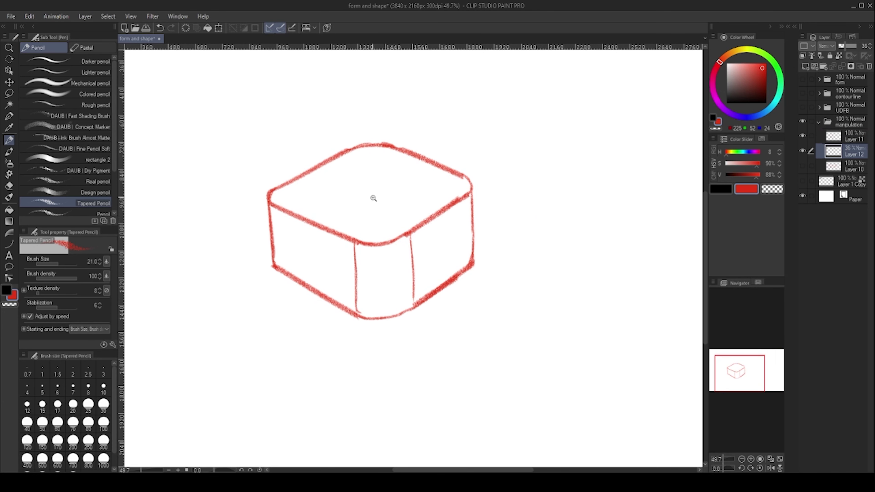
left_click_drag(391, 175, 369, 180)
left_click_drag(384, 141, 326, 158)
left_click_drag(415, 167, 429, 166)
left_click_drag(437, 209, 339, 209)
Step: On the red box layer, outline the top face of a new form beside the rounded box, including its slanted front-left edge
scroll(339, 208, "up", 5)
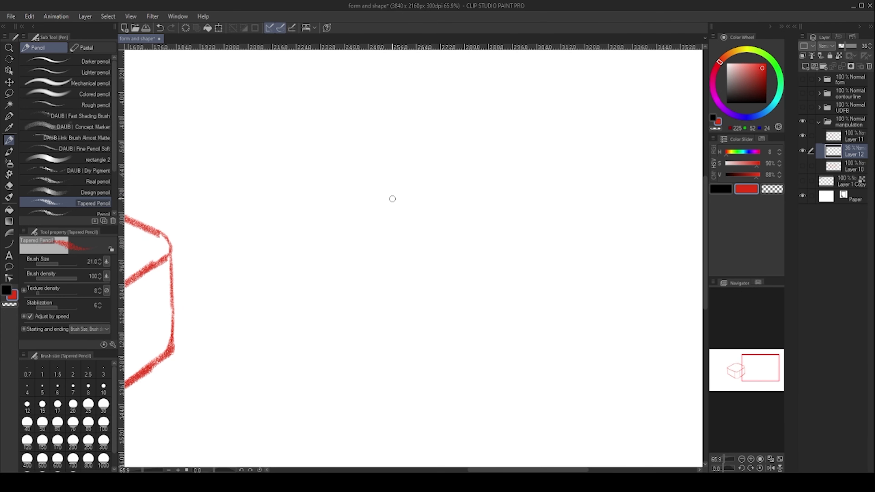
left_click(840, 137)
key("x")
key("x")
left_click_drag(317, 168, 269, 306)
mouse_move(326, 182)
left_mouse_down()
mouse_move(464, 265)
mouse_move(408, 137)
mouse_move(515, 98)
mouse_move(656, 171)
left_mouse_up()
left_click_drag(559, 211, 501, 188)
left_click_drag(404, 239, 557, 178)
left_click_drag(480, 209, 605, 154)
left_click_drag(602, 145, 595, 156)
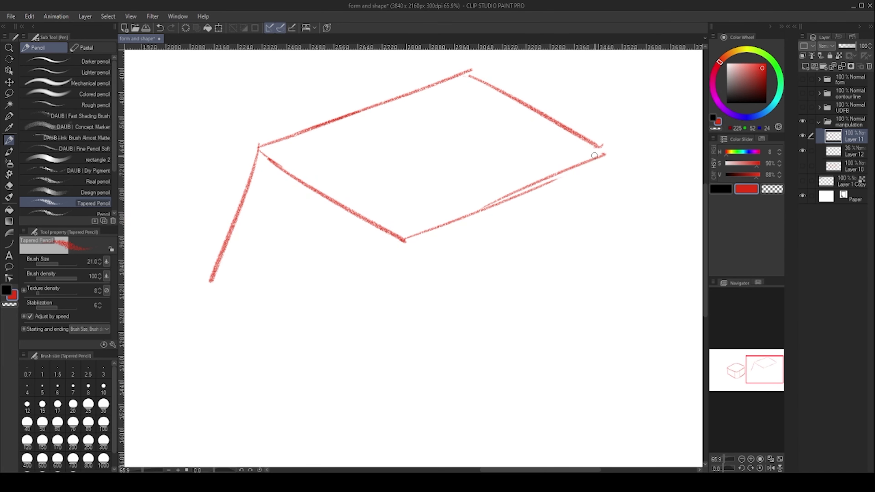
Step: Draw the slanted front face, the sloping rear edge and the long lower edge to finish the tapered form
left_click_drag(403, 241, 360, 371)
left_click_drag(211, 281, 286, 334)
left_click_drag(238, 300, 360, 375)
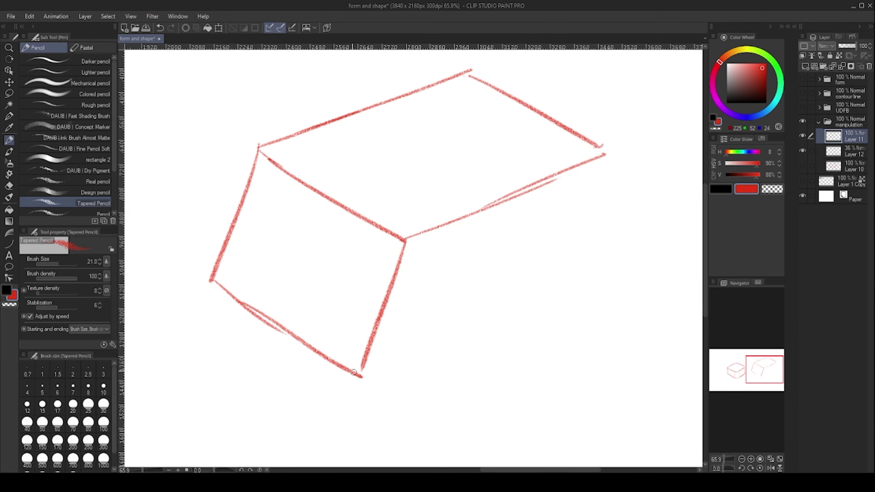
left_click_drag(507, 254, 487, 232)
left_click_drag(579, 137, 585, 145)
left_click_drag(578, 125, 620, 214)
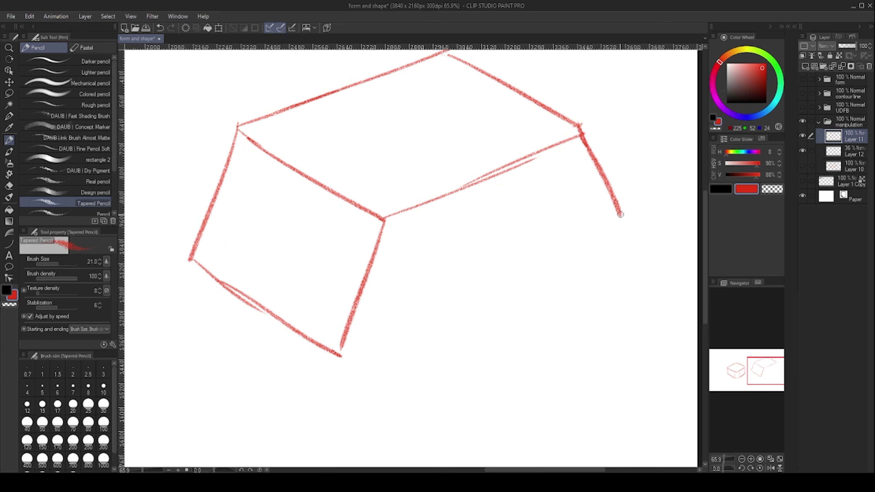
left_click_drag(339, 351, 605, 214)
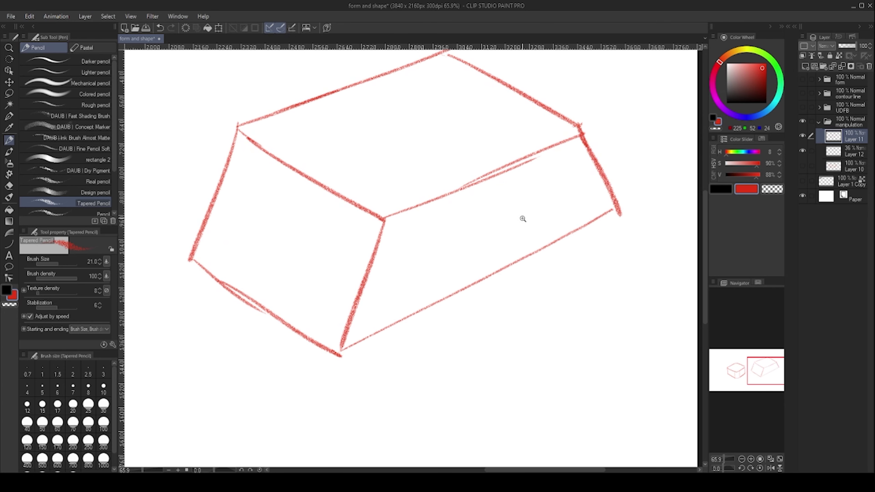
Step: Select the tapered form, scale it down and reposition it, and clear the selection
scroll(522, 218, "down", 2)
key("m")
mouse_move(318, 238)
left_mouse_down()
mouse_move(336, 297)
mouse_move(321, 265)
left_mouse_up()
left_click(493, 355)
left_click_drag(451, 111, 450, 188)
left_click_drag(467, 228, 457, 177)
mouse_move(517, 146)
left_mouse_down()
mouse_move(543, 105)
mouse_move(524, 98)
left_mouse_up()
key("Return")
key("ctrl+d")
key("p")
mouse_move(422, 224)
left_mouse_down()
mouse_move(387, 228)
mouse_move(444, 223)
left_mouse_up()
left_click_drag(371, 219, 375, 194)
scroll(246, 240, "up", 2)
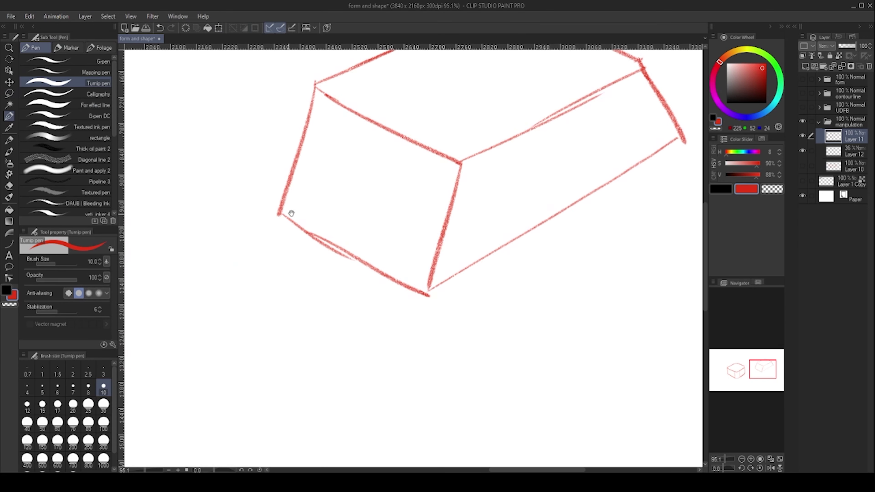
key("ctrl+z")
key("ctrl+z")
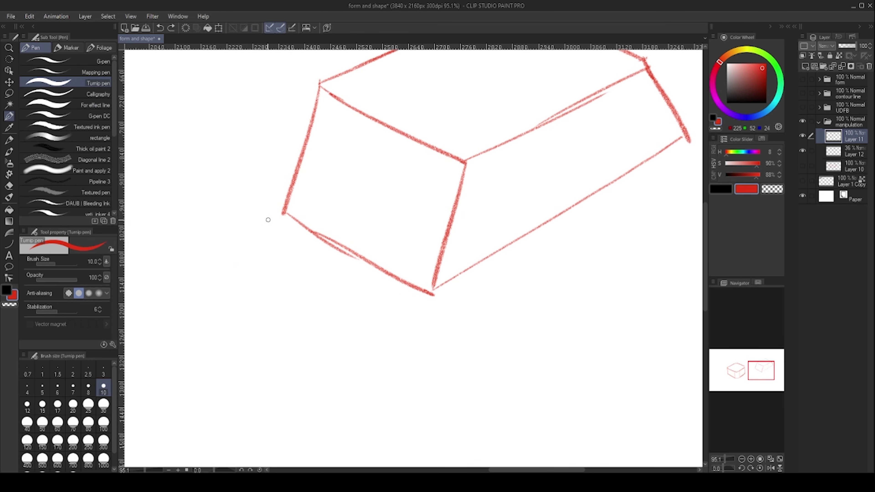
Step: Sketch a flat hood-like face extending forward from the lower front edge of the tapered form with the Tapered Pencil
key("p")
mouse_move(174, 281)
left_mouse_down()
mouse_move(283, 211)
mouse_move(156, 283)
mouse_move(299, 394)
mouse_move(377, 331)
left_mouse_up()
left_click_drag(310, 382, 430, 295)
scroll(408, 295, "down", 4)
scroll(392, 312, "up", 5)
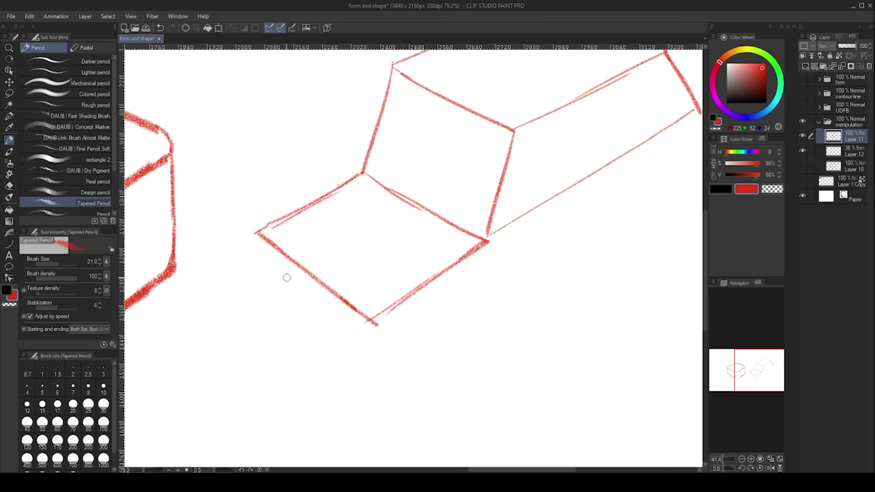
Step: Draw the front face below the hood, the long lower side edge and the rear block's side edges
mouse_move(259, 235)
left_mouse_down()
mouse_move(271, 310)
mouse_move(380, 386)
mouse_move(231, 376)
mouse_move(437, 241)
left_mouse_up()
left_click_drag(346, 297, 560, 166)
left_click_drag(520, 188, 440, 257)
left_click_drag(480, 158, 529, 131)
mouse_move(427, 153)
left_mouse_down()
mouse_move(465, 162)
mouse_move(446, 160)
left_mouse_up()
left_click_drag(479, 252, 564, 195)
left_click_drag(509, 237, 581, 187)
mouse_move(521, 155)
left_mouse_down()
mouse_move(590, 112)
mouse_move(572, 193)
left_mouse_up()
Step: Draw the far-side construction line through the tapered form and close the top face of the rear block
left_click_drag(211, 216, 255, 257)
left_click_drag(195, 275, 410, 159)
key("ctrl+z")
left_click_drag(196, 273, 481, 101)
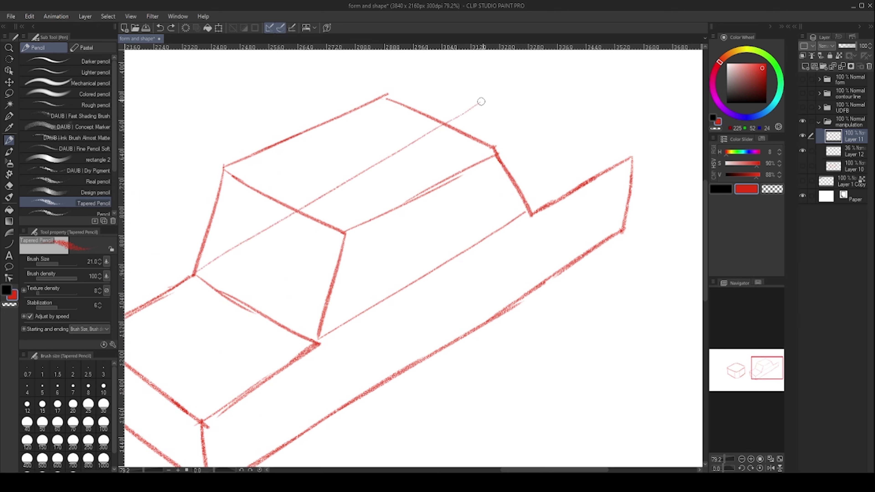
left_click_drag(437, 128, 493, 99)
left_click_drag(491, 105, 619, 158)
key("ctrl+z")
left_click_drag(491, 101, 612, 151)
left_click_drag(513, 207, 504, 208)
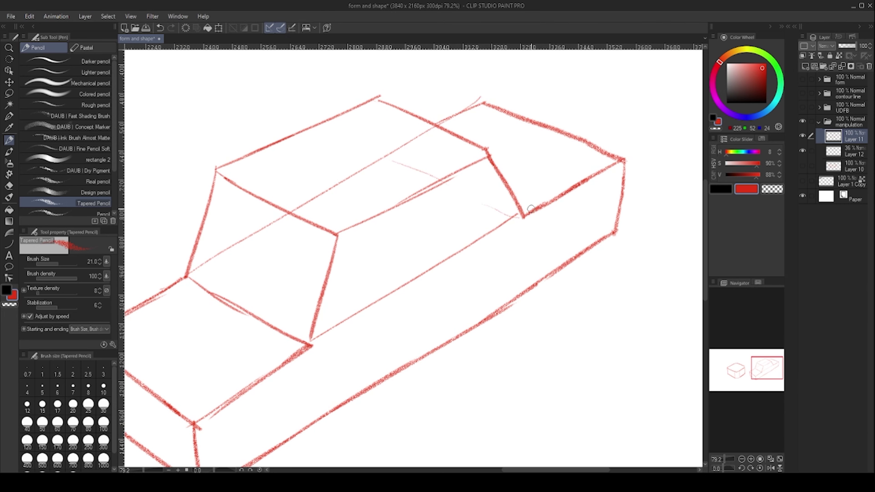
Step: Erase the construction line crossing the upper form and the line separating it from the lower block's side
left_click_drag(361, 174, 435, 151)
left_click_drag(305, 230, 349, 211)
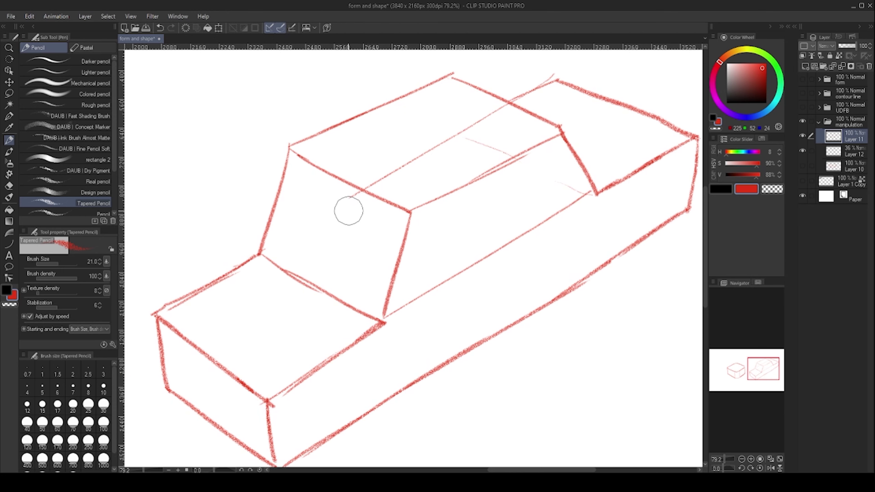
mouse_move(391, 170)
left_mouse_down()
mouse_move(507, 115)
mouse_move(479, 148)
mouse_move(501, 150)
left_mouse_up()
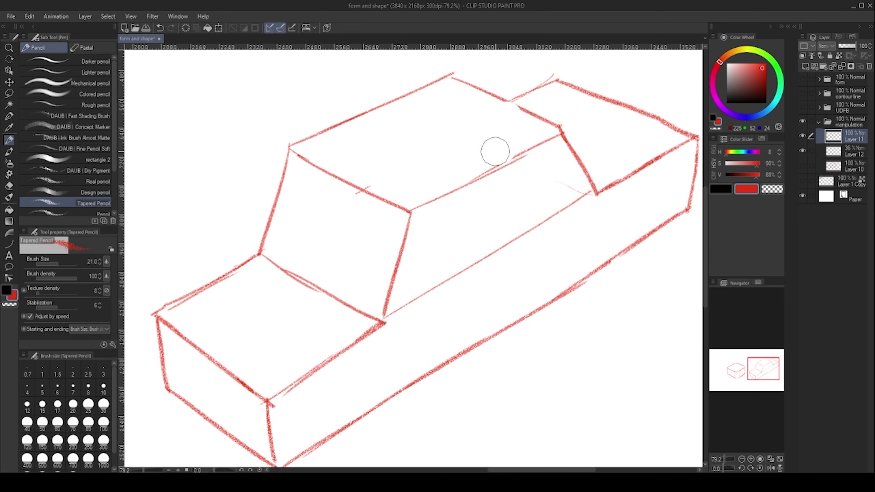
left_click_drag(562, 206, 399, 316)
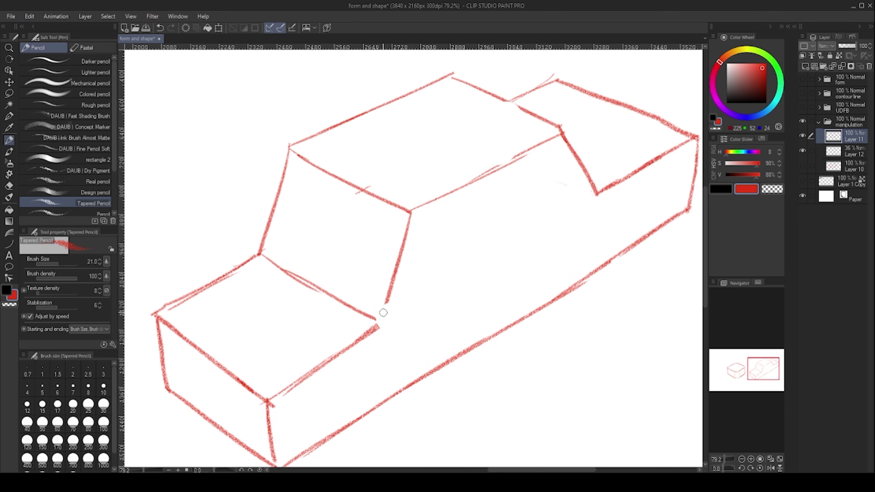
Step: Close the gap at the windshield's lower near corner and strengthen the roof's rear edge
mouse_move(420, 251)
left_mouse_down()
mouse_move(394, 242)
mouse_move(423, 238)
left_mouse_up()
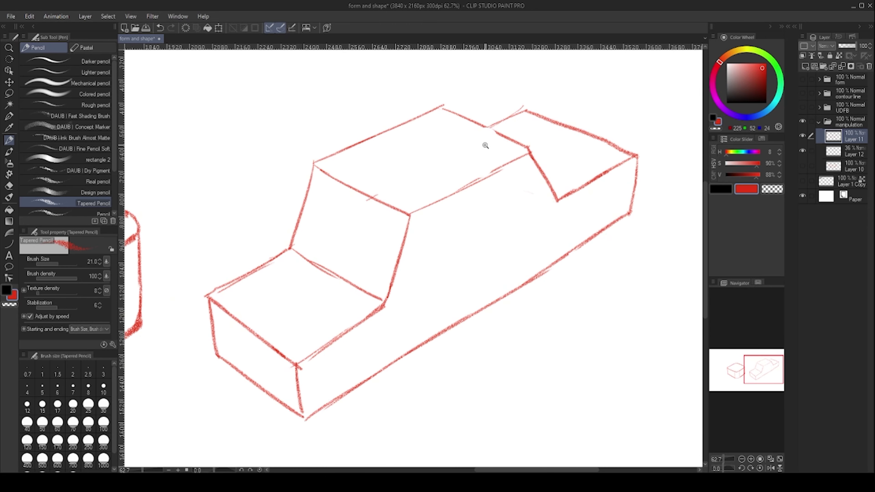
left_click_drag(487, 148, 516, 148)
mouse_move(476, 113)
left_mouse_down()
mouse_move(548, 149)
mouse_move(523, 169)
mouse_move(449, 193)
left_mouse_up()
left_click_drag(450, 193, 471, 176)
left_click_drag(366, 215, 362, 221)
left_click_drag(303, 214, 310, 241)
left_click_drag(336, 181, 332, 216)
left_click_drag(278, 198, 310, 194)
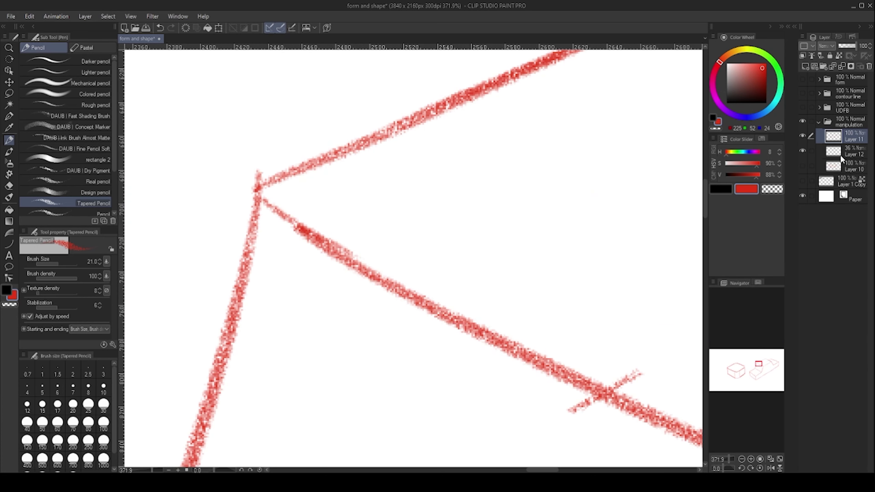
Step: On Layer 12 at 100% opacity, sketch black rounding guides at the roof's front corners with a size 10 Tapered Pencil
key("x")
mouse_move(299, 176)
left_mouse_down()
mouse_move(300, 222)
mouse_move(324, 203)
mouse_move(307, 195)
mouse_move(292, 207)
left_mouse_up()
key("ctrl+z")
left_click_drag(286, 183, 294, 227)
left_click_drag(245, 259, 266, 196)
mouse_move(283, 183)
left_mouse_down()
mouse_move(266, 212)
mouse_move(278, 189)
mouse_move(294, 224)
left_mouse_up()
left_click_drag(310, 197, 293, 223)
mouse_move(467, 282)
left_mouse_down()
mouse_move(390, 227)
mouse_move(409, 252)
left_mouse_up()
left_click_drag(482, 248, 449, 202)
left_click_drag(377, 212, 408, 265)
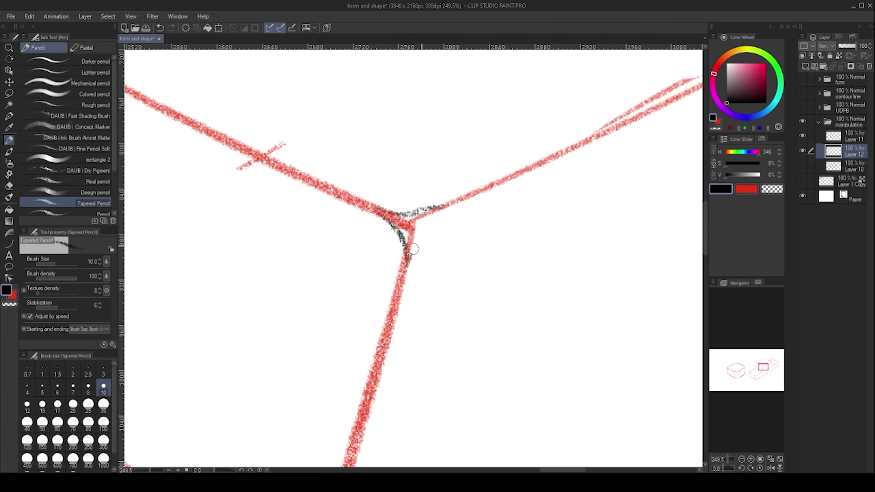
left_click_drag(429, 224, 460, 204)
Step: Sketch a black rounding guide across the roof's far rear corner
mouse_move(442, 198)
left_mouse_down()
mouse_move(408, 229)
mouse_move(283, 266)
left_mouse_up()
left_click_drag(401, 148, 444, 148)
mouse_move(186, 93)
left_mouse_down()
mouse_move(384, 187)
mouse_move(410, 190)
left_mouse_up()
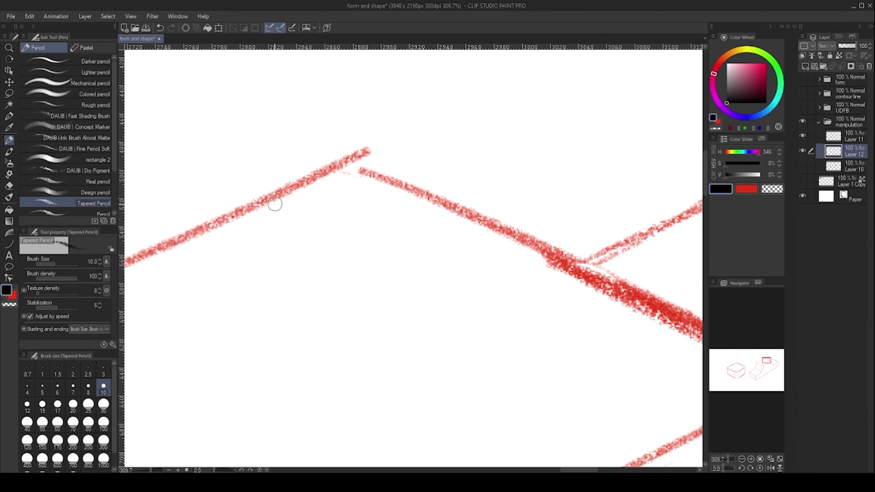
left_click_drag(276, 199, 398, 187)
left_click_drag(310, 184, 373, 186)
left_click_drag(262, 209, 398, 187)
left_click_drag(306, 160, 241, 162)
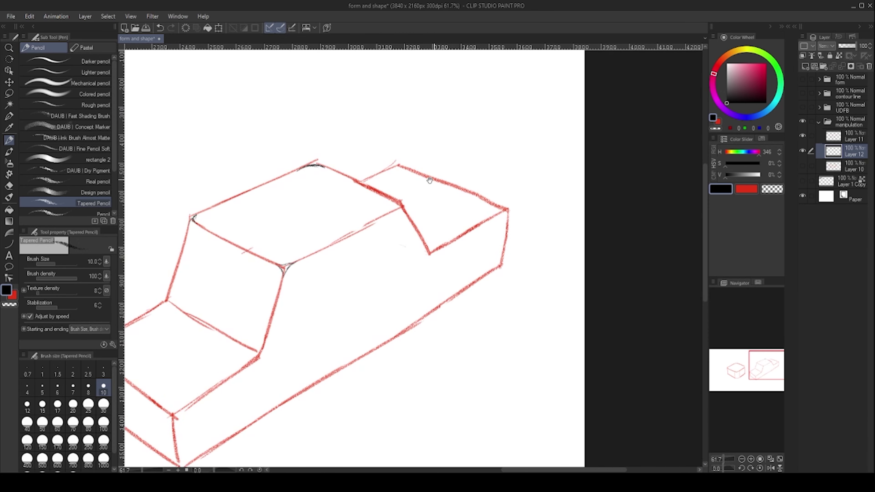
Step: Sketch black rounding guides at the rear block's far top corner and its near upper and lower corners
left_click_drag(428, 180, 415, 172)
left_click_drag(405, 156, 448, 157)
mouse_move(214, 191)
left_mouse_down()
mouse_move(296, 180)
mouse_move(319, 188)
left_mouse_up()
left_click_drag(239, 133, 182, 133)
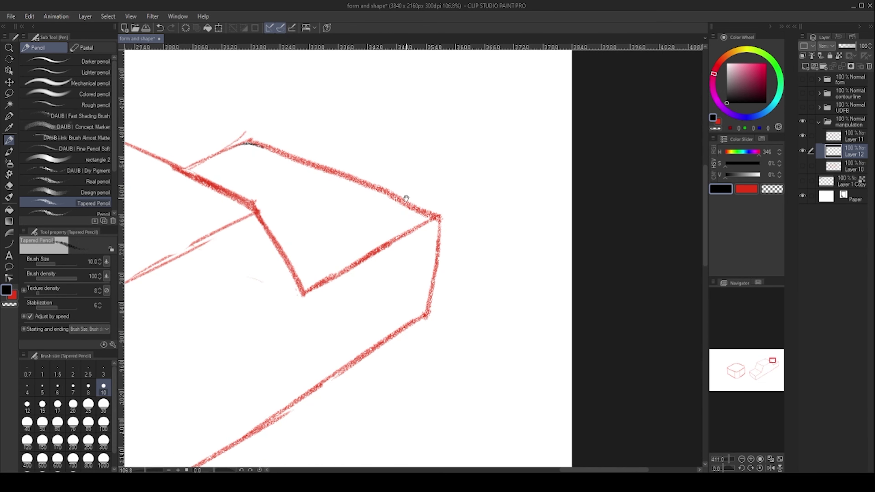
left_click_drag(427, 214, 470, 213)
left_click_drag(410, 235, 422, 225)
mouse_move(441, 256)
left_mouse_down()
mouse_move(432, 182)
mouse_move(447, 263)
left_mouse_up()
mouse_move(414, 145)
left_mouse_down()
mouse_move(444, 210)
mouse_move(445, 267)
left_mouse_up()
mouse_move(417, 403)
left_mouse_down()
mouse_move(446, 233)
mouse_move(418, 262)
left_mouse_up()
left_click_drag(455, 202, 446, 237)
left_click_drag(416, 225, 361, 227)
Step: Sketch black rounding guides at the hood's far and near upper front corners
left_click_drag(221, 330, 453, 224)
mouse_move(327, 275)
left_mouse_down()
mouse_move(358, 287)
mouse_move(350, 324)
left_mouse_up()
left_click_drag(387, 258, 346, 337)
left_click_drag(362, 293, 395, 294)
mouse_move(341, 262)
left_mouse_down()
mouse_move(404, 267)
mouse_move(410, 274)
mouse_move(353, 277)
mouse_move(362, 315)
mouse_move(405, 308)
mouse_move(369, 315)
mouse_move(418, 283)
left_mouse_up()
left_click_drag(347, 314, 324, 314)
left_click_drag(332, 285, 396, 336)
left_click_drag(221, 172, 241, 172)
left_click_drag(248, 127, 255, 175)
left_click_drag(267, 173, 285, 173)
Step: Sketch black rounding guides at the lower corners of the car's front face
scroll(286, 174, "up", 2)
mouse_move(243, 208)
left_mouse_down()
mouse_move(287, 190)
mouse_move(256, 262)
mouse_move(260, 283)
left_mouse_up()
left_click_drag(265, 418, 243, 238)
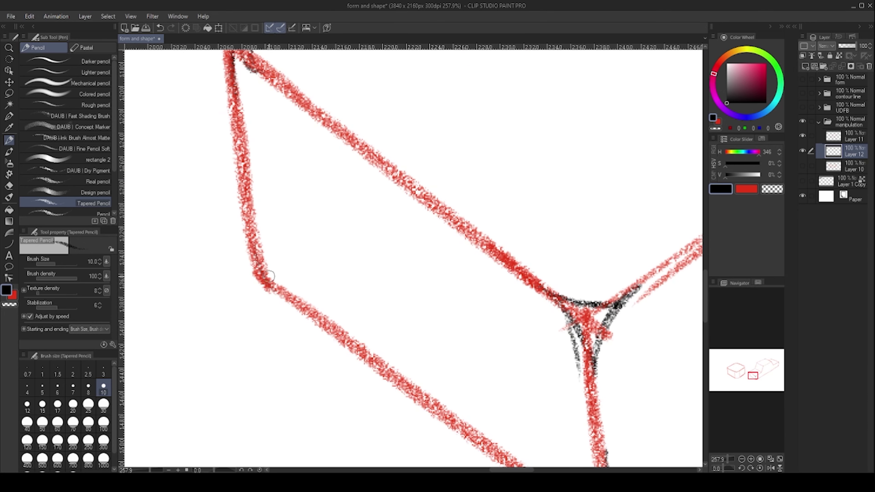
scroll(276, 239, "down", 4)
scroll(310, 231, "up", 1)
scroll(481, 205, "up", 1)
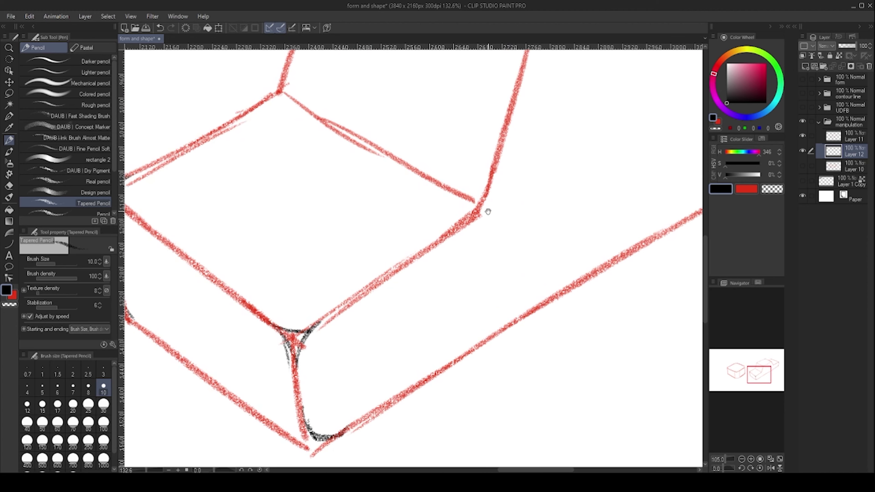
scroll(475, 205, "down", 4)
scroll(446, 210, "up", 2)
scroll(479, 203, "up", 1)
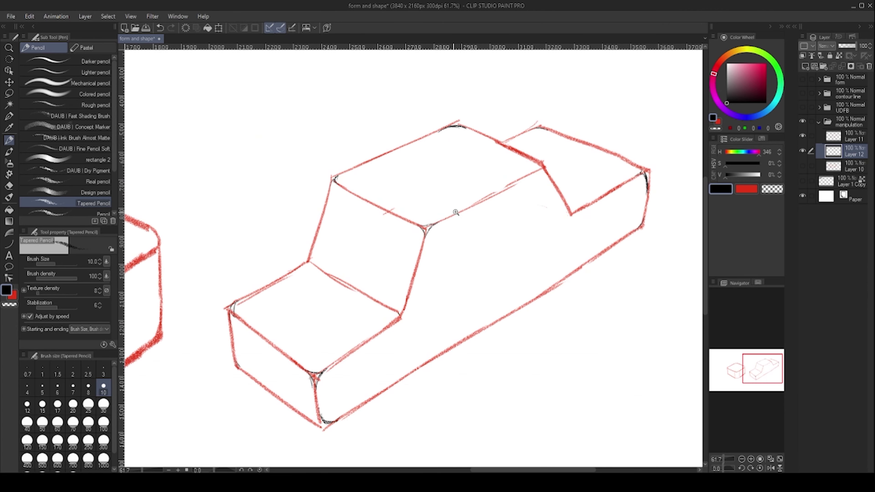
scroll(455, 210, "up", 1)
Step: Fade Layer 12 to 36% opacity and redraw the roof's two far corners as rounded red lines on Layer 11
left_click_drag(853, 43, 845, 45)
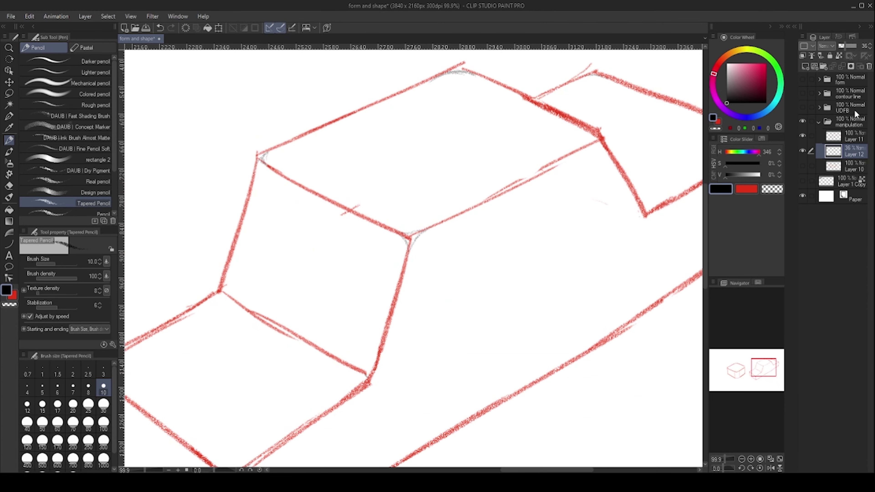
left_click(841, 138)
key("x")
scroll(236, 145, "up", 3)
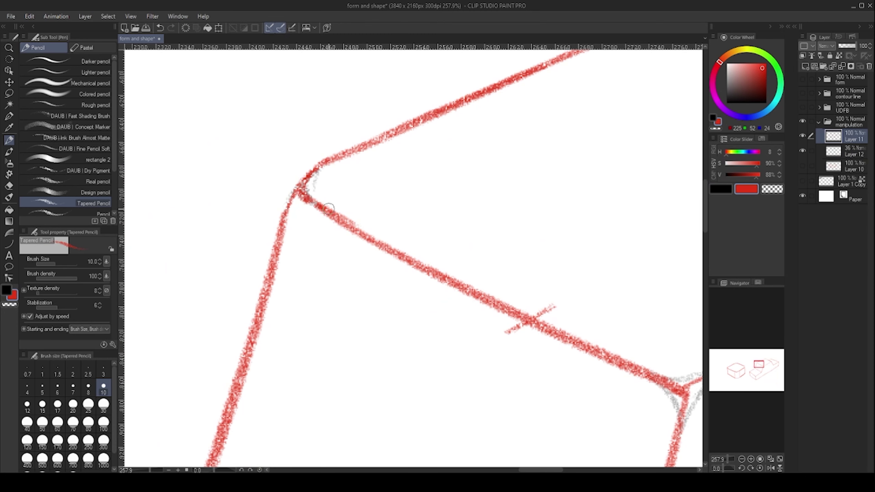
scroll(436, 164, "down", 3)
scroll(417, 141, "up", 4)
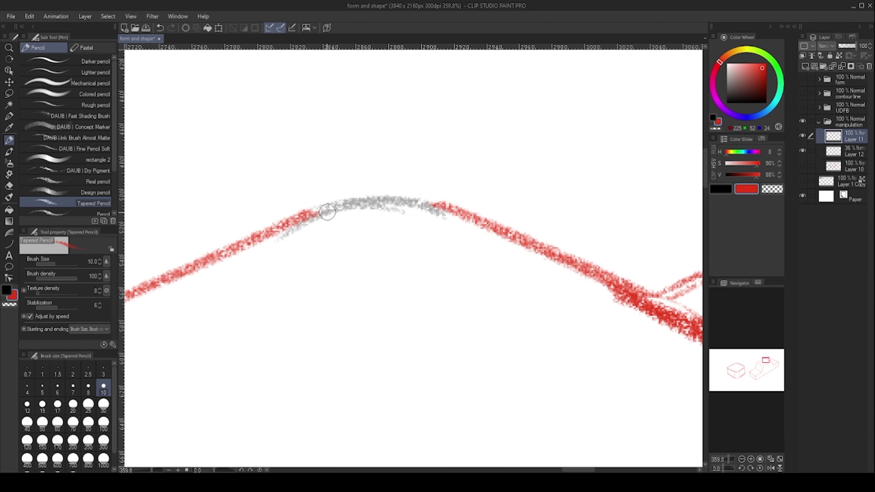
left_click_drag(310, 215, 436, 210)
left_click_drag(355, 203, 444, 209)
scroll(386, 189, "down", 4)
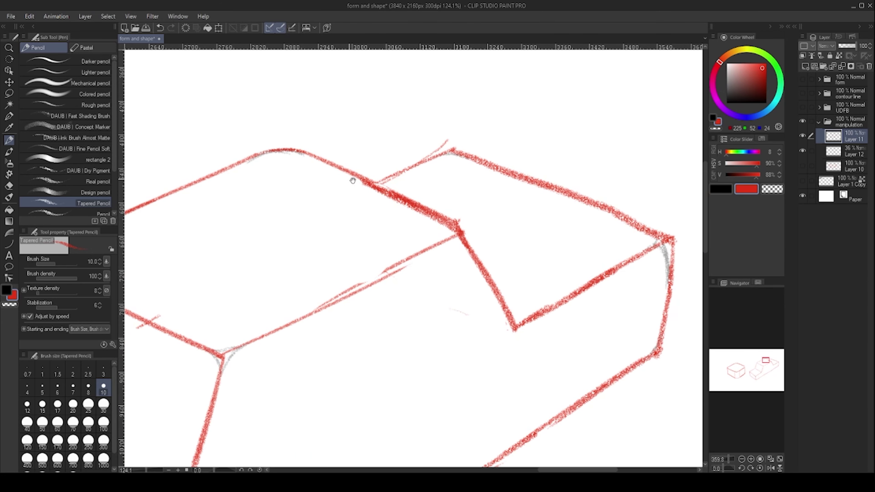
Step: Redraw the rear block's far top corner as a rounded red curve
scroll(434, 138, "up", 3)
left_click_drag(403, 148, 480, 137)
left_click_drag(406, 190, 491, 191)
scroll(379, 207, "down", 3)
scroll(335, 196, "up", 2)
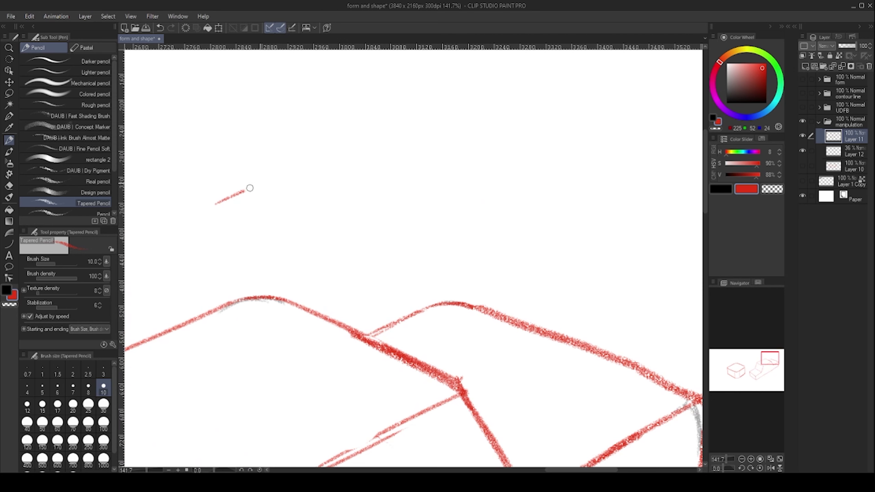
left_click_drag(249, 188, 375, 129)
left_click_drag(454, 137, 574, 206)
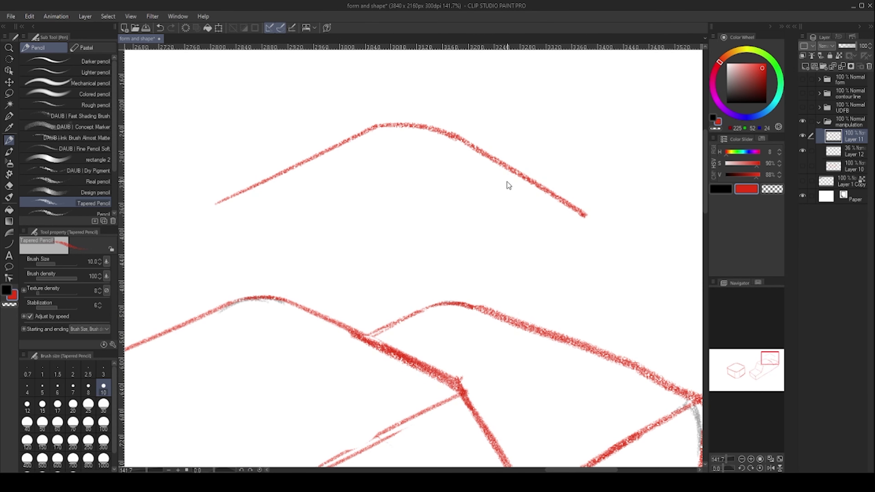
key("ctrl+z")
Step: Erase the roof's sharp near rear corner and redraw it as a rounded curve
scroll(494, 180, "down", 3)
scroll(378, 167, "up", 4)
left_click(386, 172)
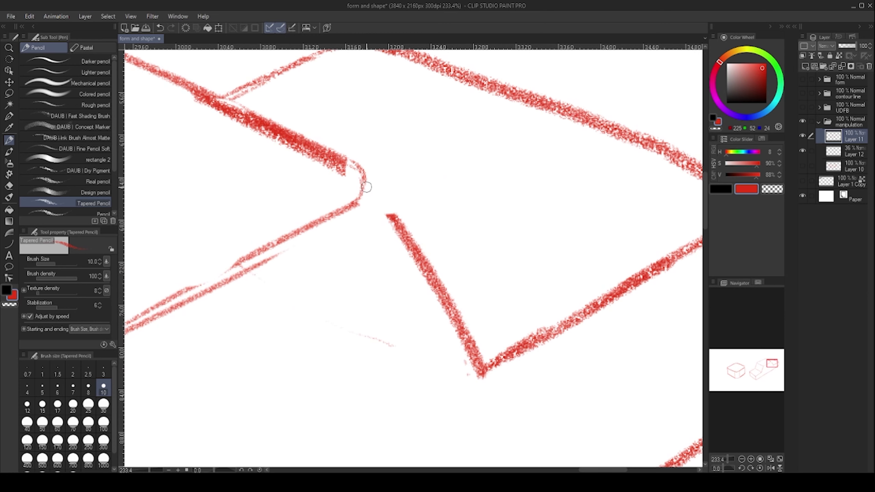
Step: Replace the rear block's sharp near upper and lower corners with rounded red curves
scroll(390, 216, "down", 3)
scroll(496, 193, "up", 4)
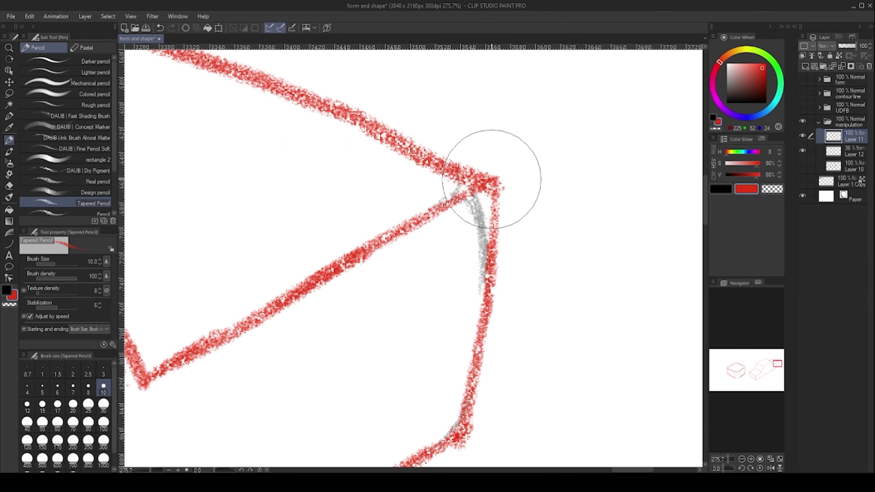
mouse_move(457, 180)
left_mouse_down()
mouse_move(488, 252)
mouse_move(511, 266)
mouse_move(496, 305)
left_mouse_up()
left_click_drag(473, 202, 471, 374)
scroll(460, 276, "down", 4)
scroll(464, 283, "up", 5)
left_click_drag(516, 227, 512, 221)
mouse_move(432, 213)
left_mouse_down()
mouse_move(480, 166)
mouse_move(482, 145)
left_mouse_up()
left_click_drag(444, 209, 471, 165)
Step: Reconnect the sloping rear window edge to the rounded near corner of the roof
scroll(470, 164, "down", 6)
left_click_drag(401, 163, 428, 186)
scroll(433, 164, "up", 4)
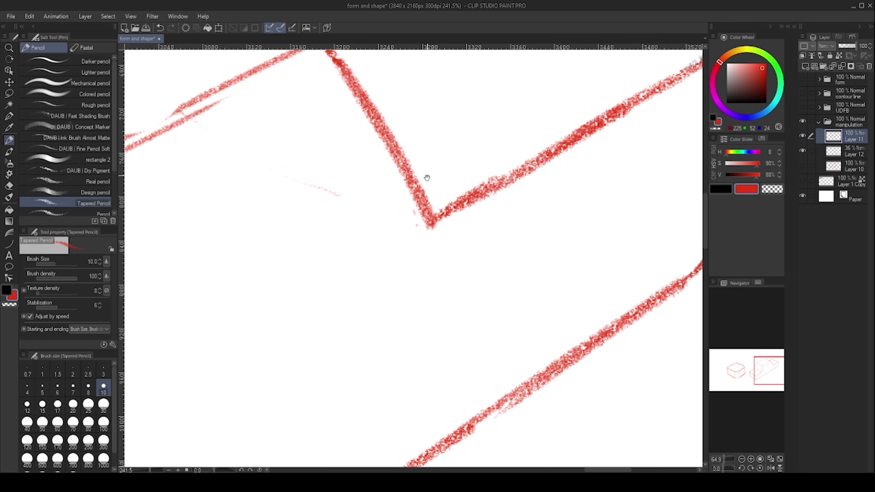
scroll(377, 168, "down", 4)
scroll(375, 168, "up", 5)
scroll(391, 256, "down", 3)
Step: Redraw the hood's near front corner and the front face's lower near corner as rounded red curves
scroll(327, 276, "up", 5)
mouse_move(273, 377)
left_mouse_down()
mouse_move(332, 275)
mouse_move(296, 272)
left_mouse_up()
left_click_drag(248, 240, 362, 226)
left_click_drag(323, 254, 295, 334)
mouse_move(290, 319)
left_mouse_down()
mouse_move(305, 267)
mouse_move(286, 325)
left_mouse_up()
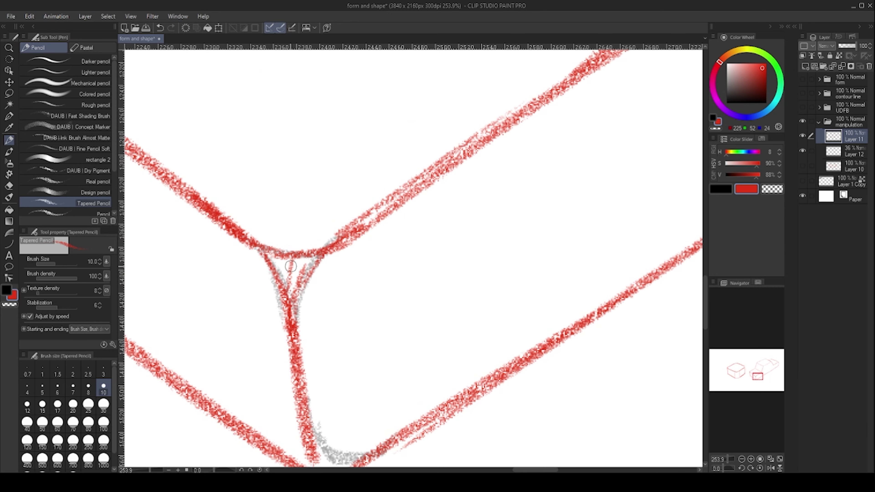
scroll(310, 276, "down", 2)
scroll(326, 309, "up", 3)
mouse_move(324, 217)
left_mouse_down()
mouse_move(333, 241)
mouse_move(415, 265)
left_mouse_up()
left_click_drag(299, 274, 398, 270)
Step: Redraw the hood's far front corner as a rounded red curve
scroll(304, 251, "down", 2)
scroll(306, 219, "up", 4)
left_click(287, 243)
mouse_move(289, 265)
left_mouse_down()
mouse_move(316, 200)
mouse_move(287, 297)
left_mouse_up()
mouse_move(287, 297)
left_mouse_down()
mouse_move(312, 221)
mouse_move(341, 193)
left_mouse_up()
mouse_move(341, 193)
left_mouse_down()
mouse_move(303, 245)
mouse_move(320, 279)
left_mouse_up()
scroll(345, 224, "down", 8)
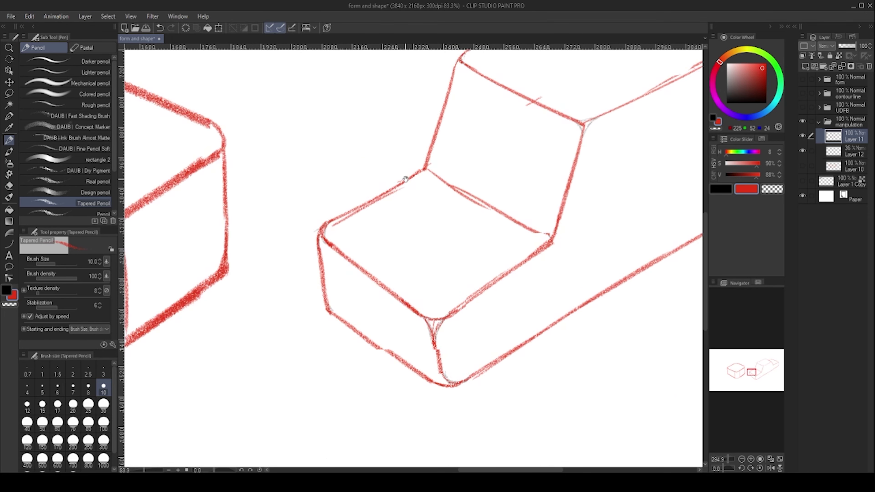
Step: Draw front and rear wheel ellipses over the car body's lower side edge
scroll(379, 242, "up", 4)
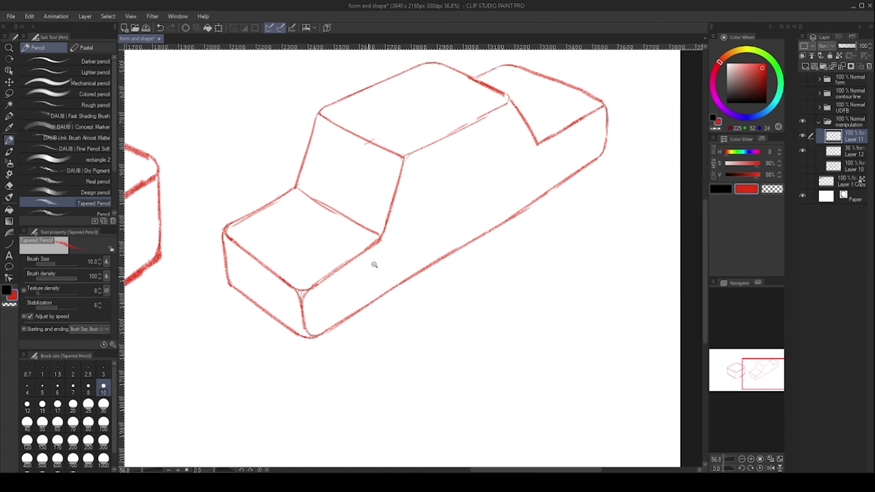
mouse_move(363, 285)
left_mouse_down()
mouse_move(394, 243)
mouse_move(381, 242)
mouse_move(406, 250)
mouse_move(390, 287)
left_mouse_up()
scroll(389, 265, "up", 2)
key("ctrl+z")
scroll(430, 241, "down", 5)
left_click_drag(390, 287, 416, 250)
mouse_move(604, 143)
left_mouse_down()
mouse_move(491, 212)
mouse_move(480, 203)
mouse_move(492, 187)
left_mouse_up()
scroll(497, 180, "down", 5)
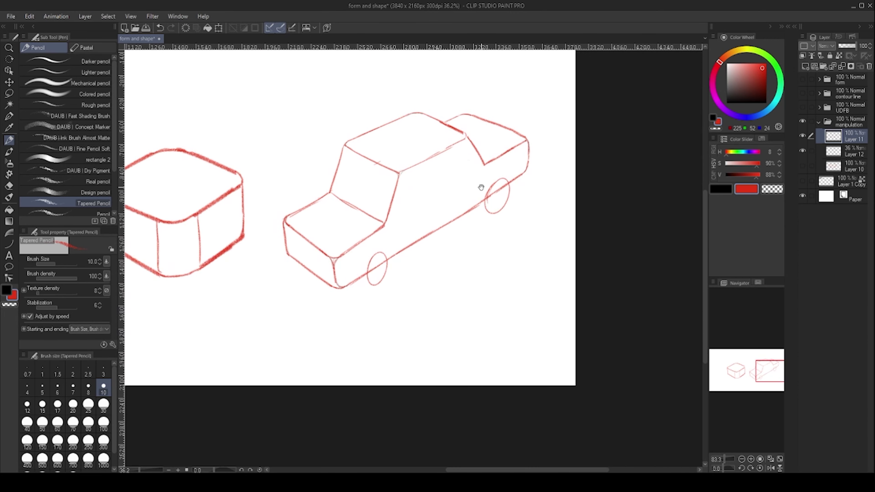
Step: Erase the body's lower edge line where it crosses the front and rear wheel ellipses
scroll(406, 219, "up", 5)
mouse_move(347, 317)
left_mouse_down()
mouse_move(297, 329)
mouse_move(322, 301)
mouse_move(353, 289)
left_mouse_up()
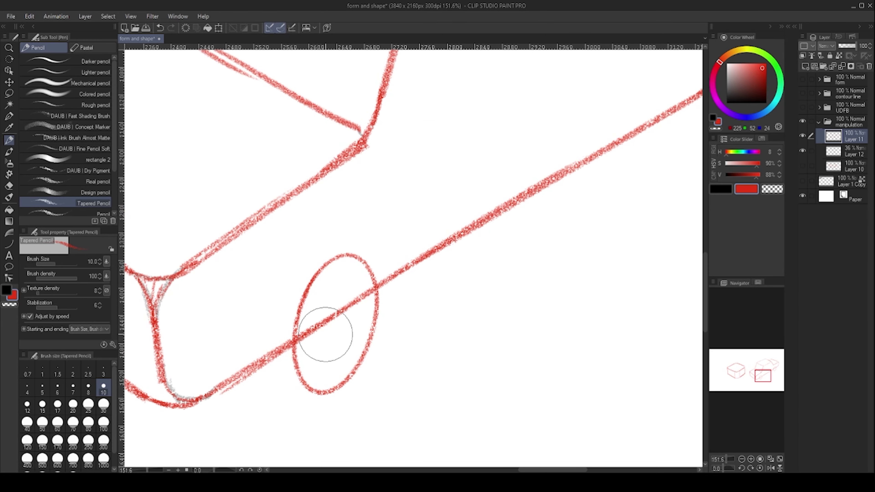
left_click_drag(327, 329, 335, 321)
scroll(346, 303, "down", 3)
left_click_drag(484, 198, 337, 289)
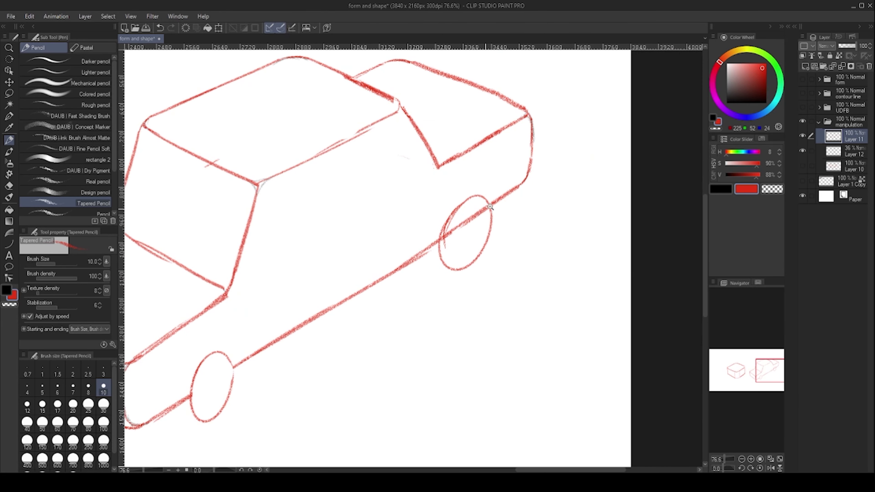
scroll(456, 233, "up", 3)
mouse_move(457, 233)
left_mouse_down()
mouse_move(436, 257)
mouse_move(469, 214)
left_mouse_up()
Step: Draw the tyre thickness behind the lower part of the rear and front wheels
mouse_move(407, 226)
left_mouse_down()
mouse_move(403, 211)
mouse_move(393, 215)
left_mouse_up()
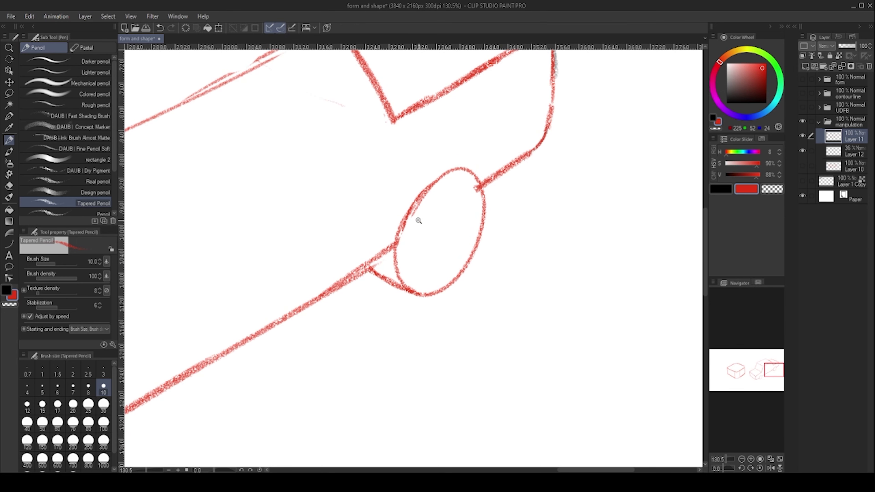
scroll(416, 229, "down", 3)
scroll(273, 276, "up", 4)
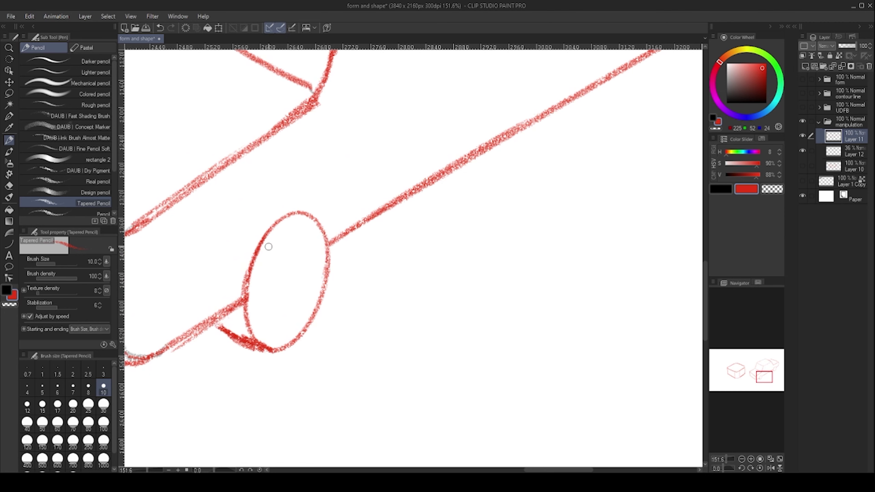
scroll(331, 239, "down", 3)
Step: Draw a small hub ellipse inside each of the two wheels
scroll(291, 303, "up", 5)
left_click_drag(302, 264, 303, 262)
scroll(303, 262, "down", 3)
scroll(332, 238, "up", 4)
left_click_drag(319, 303, 347, 236)
scroll(347, 236, "down", 3)
scroll(396, 240, "up", 3)
Step: Hide the guide sketch on Layer 12 and check the car drawing without it
left_click(802, 150)
scroll(407, 231, "down", 3)
scroll(476, 147, "up", 5)
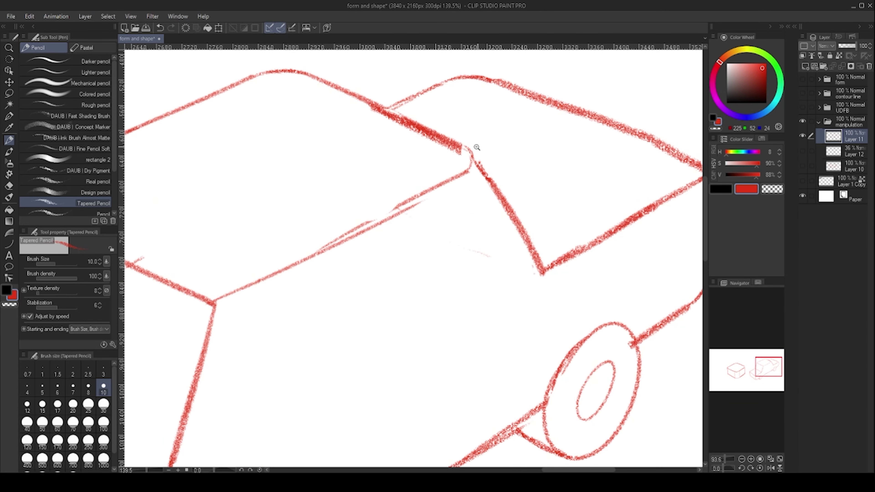
scroll(457, 152, "down", 4)
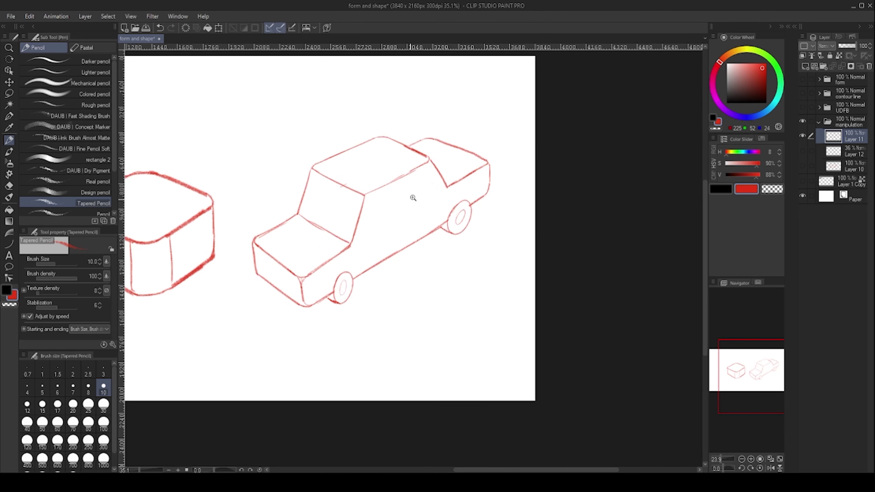
scroll(420, 209, "up", 3)
scroll(513, 188, "down", 3)
scroll(466, 224, "up", 2)
scroll(466, 225, "up", 2)
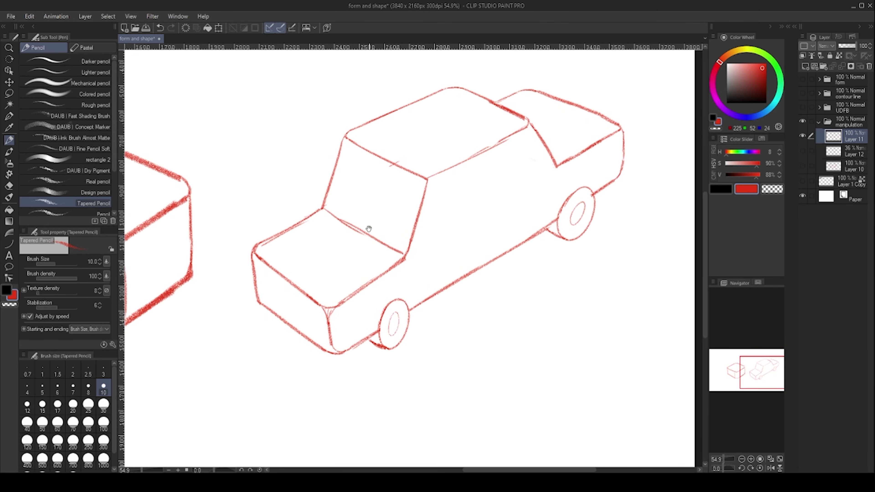
Step: Sketch a separate wheel below the car as a short cylinder with a hub ellipse on its face
left_click_drag(398, 312, 397, 293)
scroll(447, 214, "up", 1)
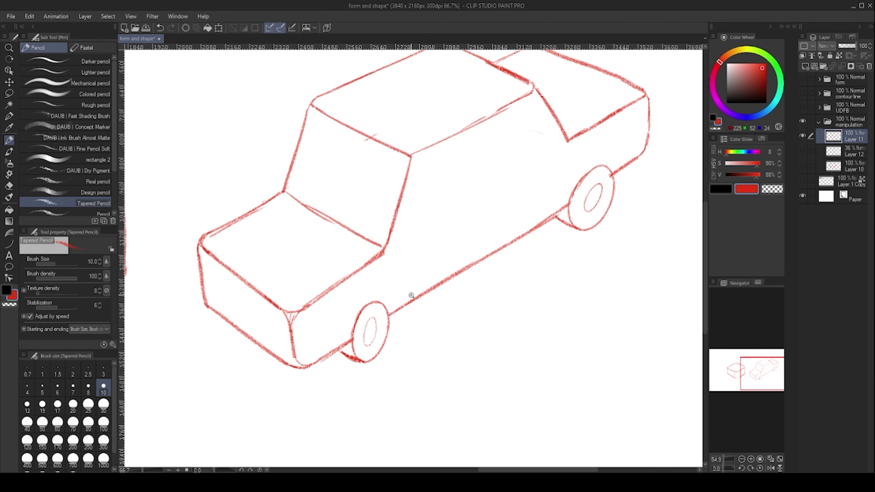
left_click_drag(400, 336, 336, 254)
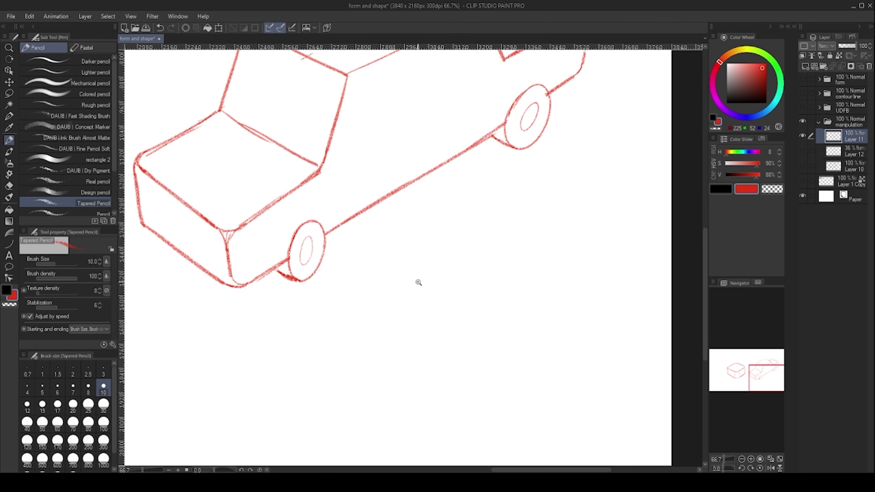
scroll(418, 282, "up", 2)
left_click_drag(399, 325, 420, 277)
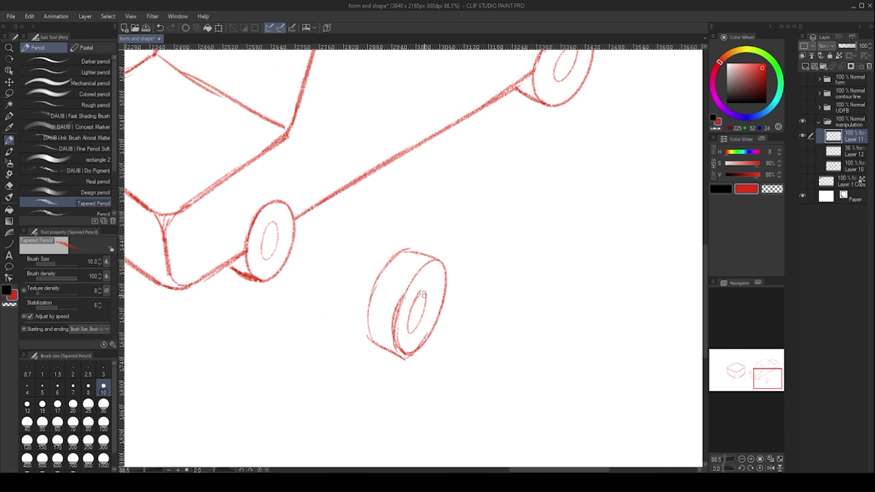
Step: Examine the car body, its rounded corners and the separate wheel alongside the rounded box
scroll(433, 273, "down", 3)
left_click_drag(452, 229, 426, 260)
scroll(425, 260, "up", 1)
left_click_drag(360, 322, 394, 323)
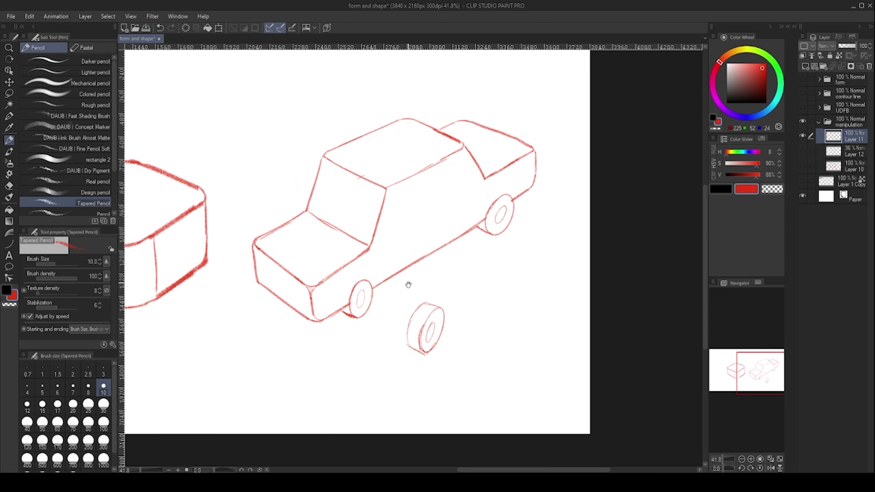
left_click_drag(409, 285, 414, 299)
left_click_drag(371, 276, 414, 270)
left_click_drag(339, 293, 351, 291)
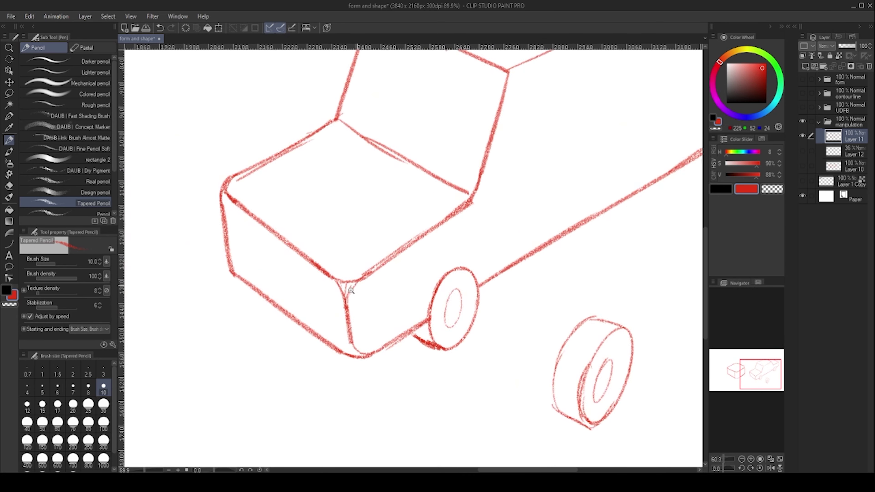
scroll(351, 291, "down", 5)
mouse_move(383, 266)
left_mouse_down()
mouse_move(433, 227)
mouse_move(416, 250)
left_mouse_up()
left_click_drag(358, 257, 386, 244)
mouse_move(460, 269)
left_mouse_down()
mouse_move(432, 257)
mouse_move(347, 274)
left_mouse_up()
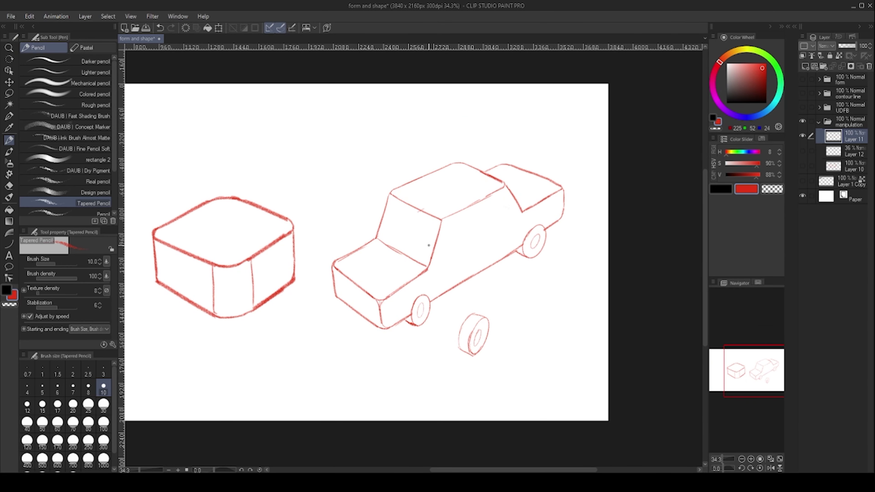
Step: Hide the car drawing on Layer 11 and add a new layer above it in the manipulation folder
left_click(802, 135)
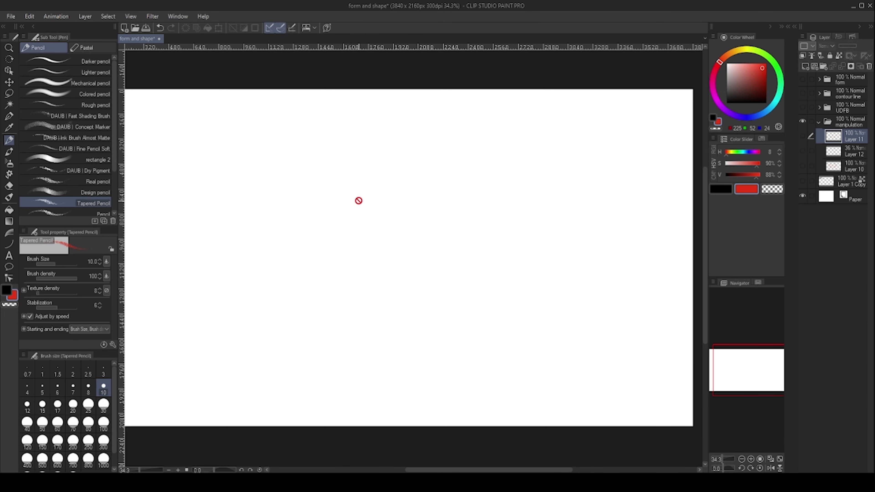
left_click_drag(377, 222, 378, 246)
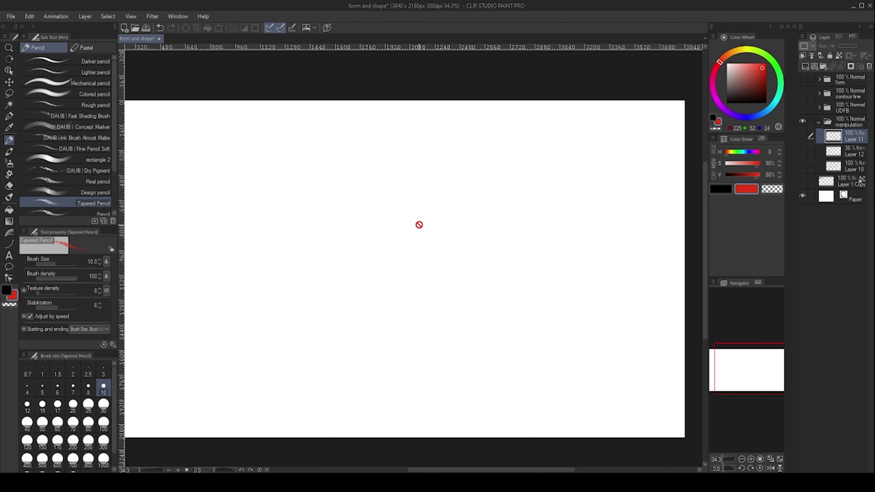
left_click_drag(411, 235, 372, 255)
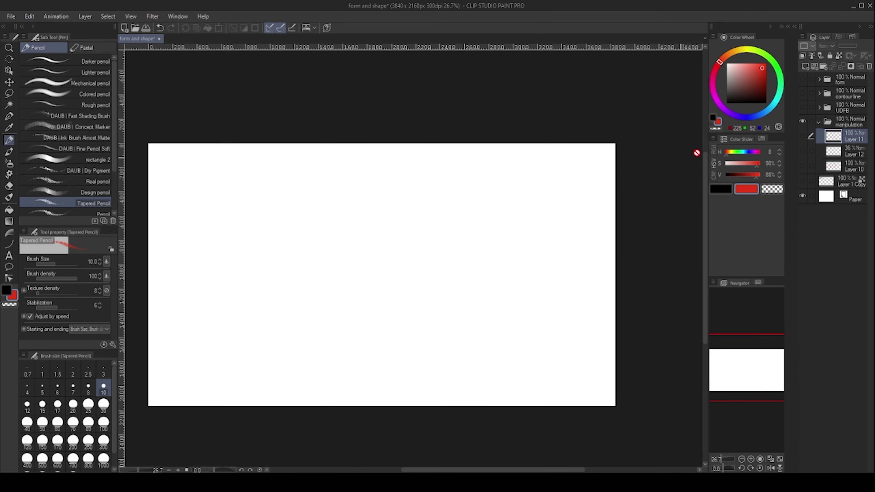
left_click(805, 66)
Step: Select Layer 11 and add another new layer directly above it, beneath the first new layer
left_click_drag(293, 264, 309, 256)
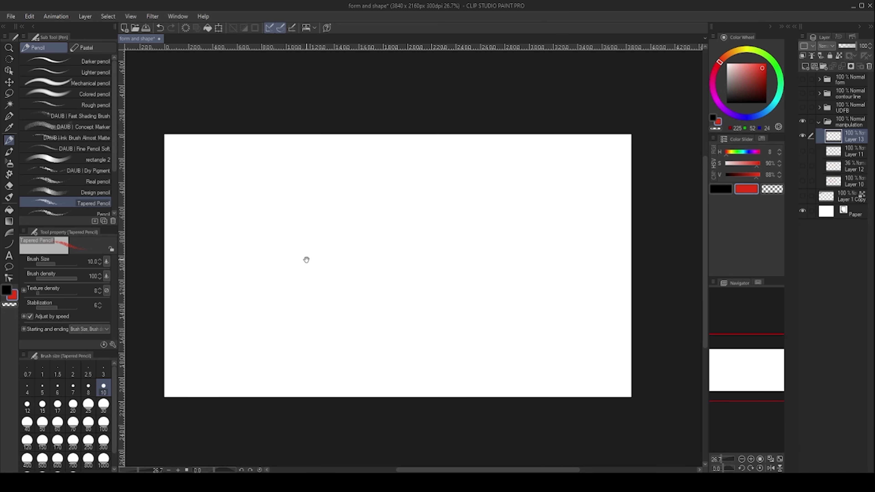
scroll(319, 260, "up", 1)
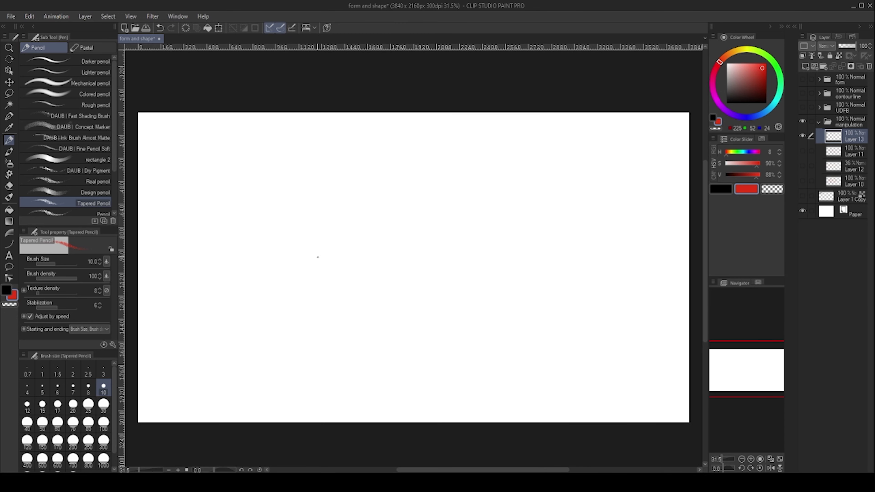
mouse_move(353, 258)
left_mouse_down()
mouse_move(344, 232)
mouse_move(341, 247)
left_mouse_up()
left_click_drag(340, 246, 336, 249)
scroll(336, 245, "up", 1)
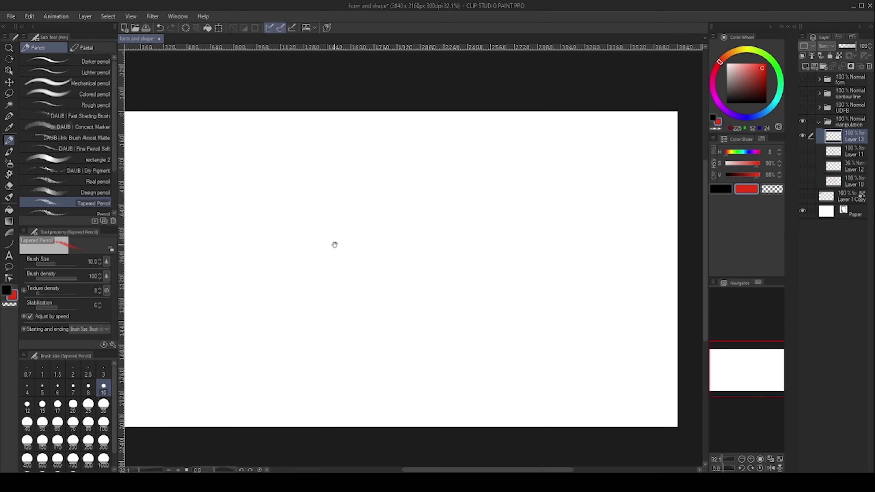
scroll(334, 249, "down", 2)
scroll(321, 259, "up", 2)
left_click(840, 152)
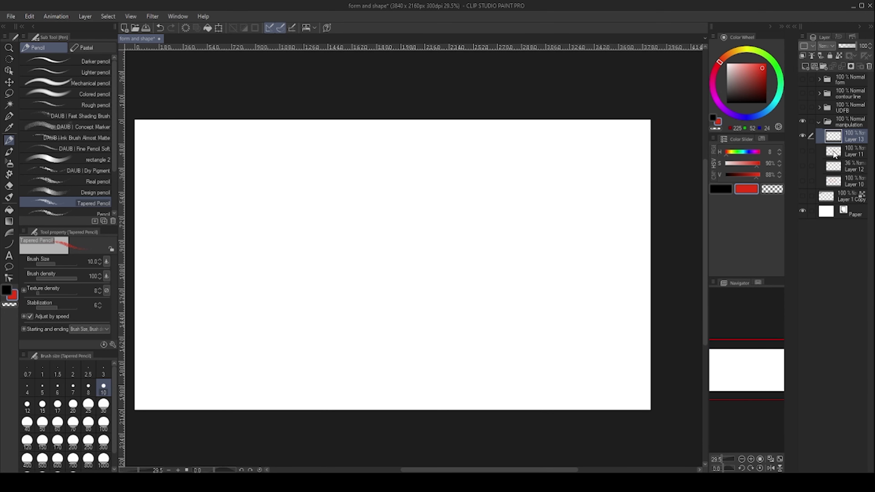
left_click(805, 66)
Step: Sketch the airplane fuselage in red as a long tube with a tilted nose ellipse and two long side edges
key("x")
key("x")
scroll(313, 262, "up", 2)
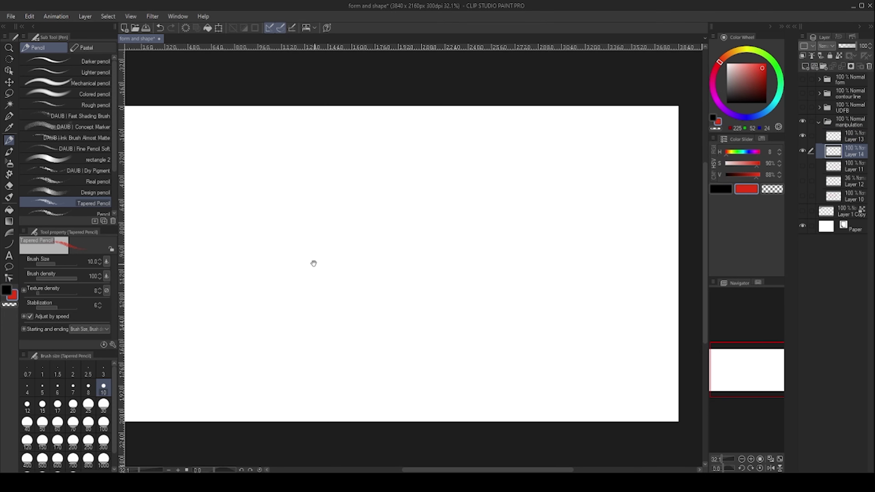
scroll(258, 254, "up", 1)
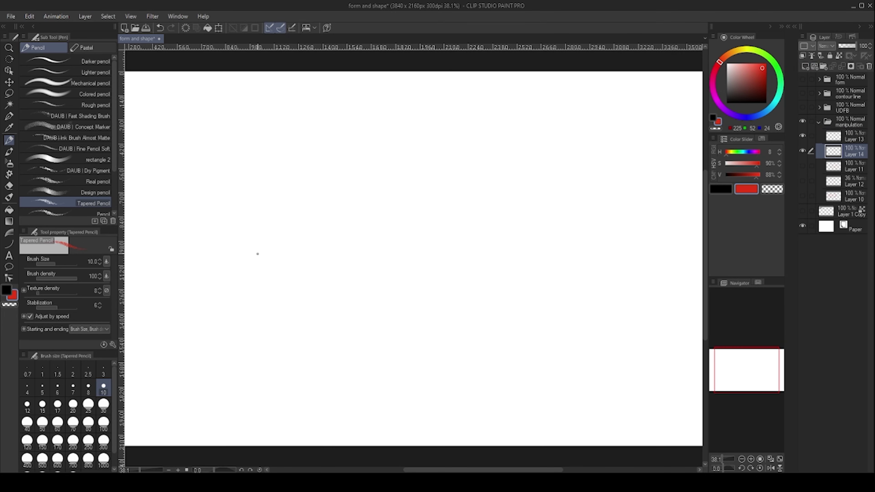
mouse_move(268, 253)
left_mouse_down()
mouse_move(272, 273)
mouse_move(259, 290)
left_mouse_up()
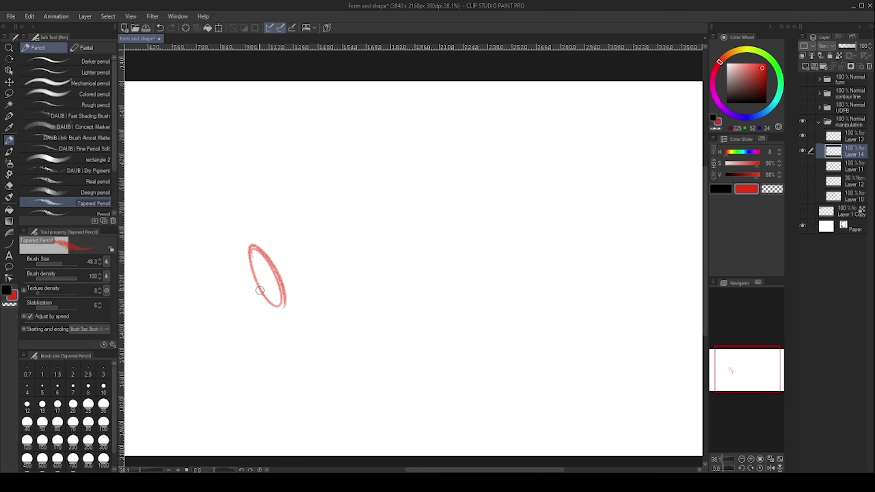
left_click_drag(268, 241, 418, 191)
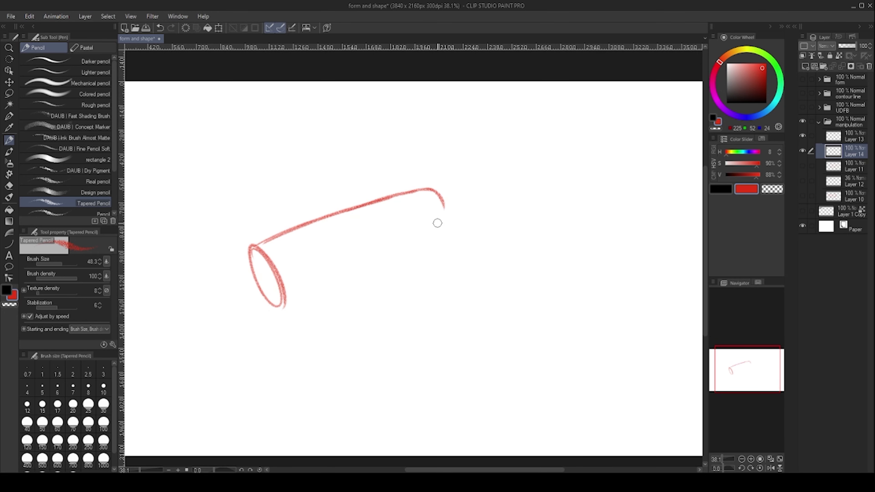
left_click_drag(340, 278, 430, 230)
Step: Extend the fuselage with a tapering tail section and mark the joint with a small ellipse
left_click_drag(439, 194, 417, 214)
left_click_drag(404, 211, 479, 194)
left_click_drag(417, 249, 489, 204)
left_click_drag(477, 194, 483, 208)
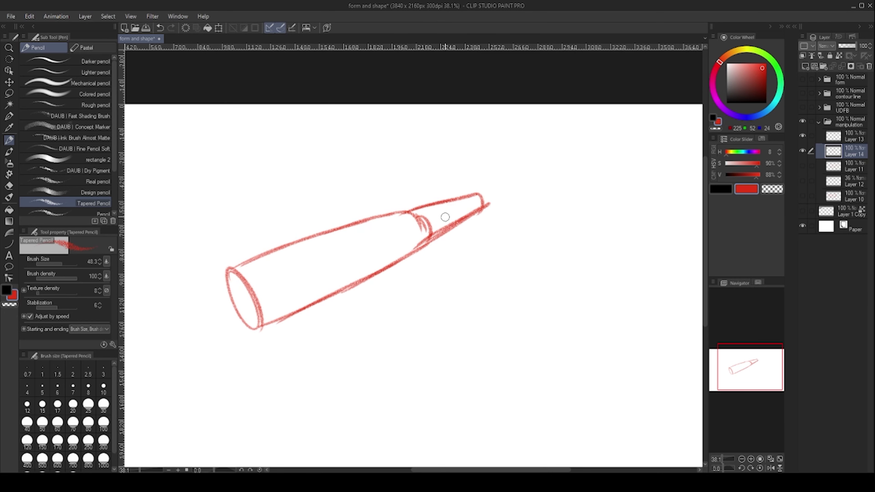
mouse_move(405, 212)
left_mouse_down()
mouse_move(406, 233)
mouse_move(410, 215)
left_mouse_up()
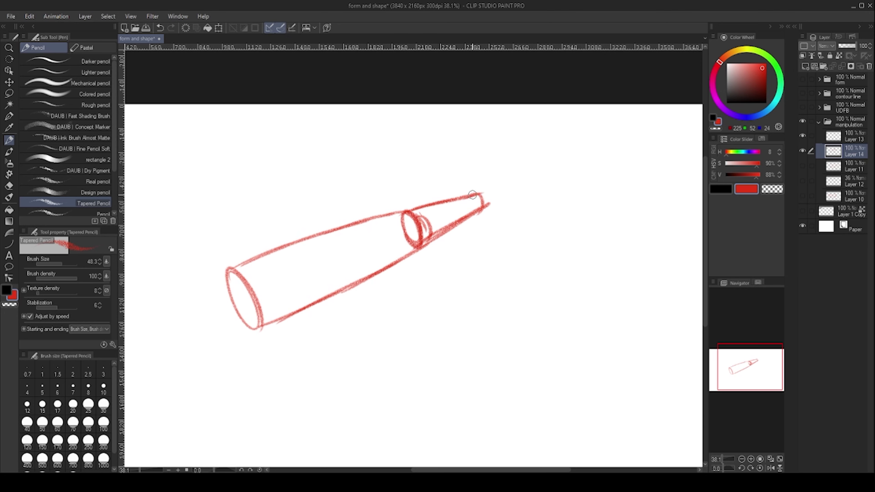
Step: Sketch a narrow upright tail fin leaning back from the end of the fuselage
mouse_move(464, 198)
left_mouse_down()
mouse_move(483, 146)
mouse_move(497, 140)
mouse_move(483, 202)
left_mouse_up()
mouse_move(469, 196)
left_mouse_down()
mouse_move(485, 146)
mouse_move(496, 144)
mouse_move(481, 197)
left_mouse_up()
mouse_move(342, 266)
left_mouse_down()
mouse_move(381, 211)
mouse_move(300, 211)
left_mouse_up()
Step: Sketch the near wing as a long flat box extending from its root on the fuselage's lower side
mouse_move(269, 238)
left_mouse_down()
mouse_move(329, 210)
mouse_move(279, 232)
left_mouse_up()
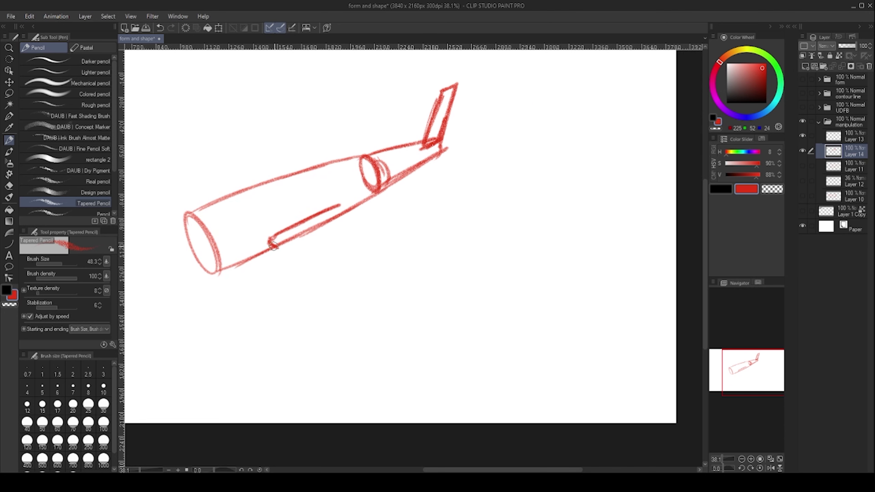
left_click_drag(271, 243, 458, 331)
left_click_drag(361, 215, 524, 285)
left_click_drag(467, 336, 527, 293)
left_click_drag(467, 285, 384, 331)
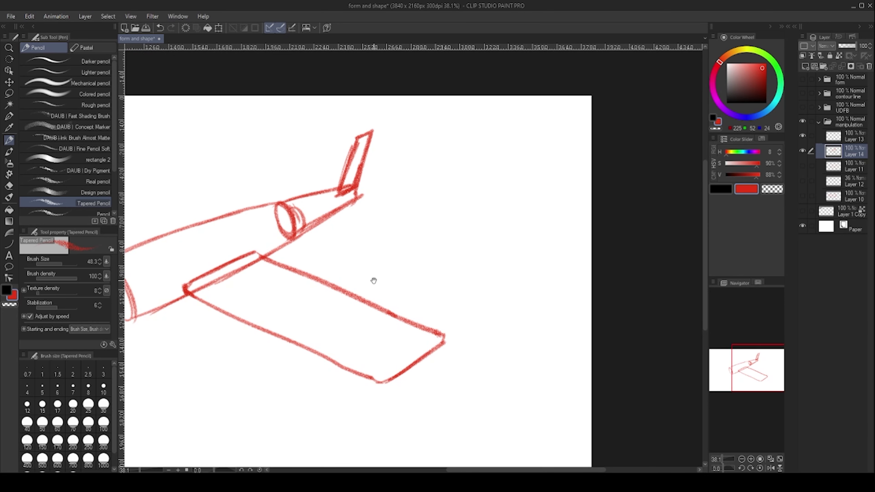
Step: Add thickness to the near wing's front and tip edges and sketch the far wing's leading-edge line
left_click_drag(373, 281, 438, 267)
mouse_move(272, 283)
left_mouse_down()
mouse_move(448, 356)
mouse_move(501, 321)
left_mouse_up()
left_click_drag(448, 357, 449, 372)
left_click_drag(399, 300, 473, 319)
left_click_drag(319, 244, 385, 267)
left_click_drag(334, 294, 345, 298)
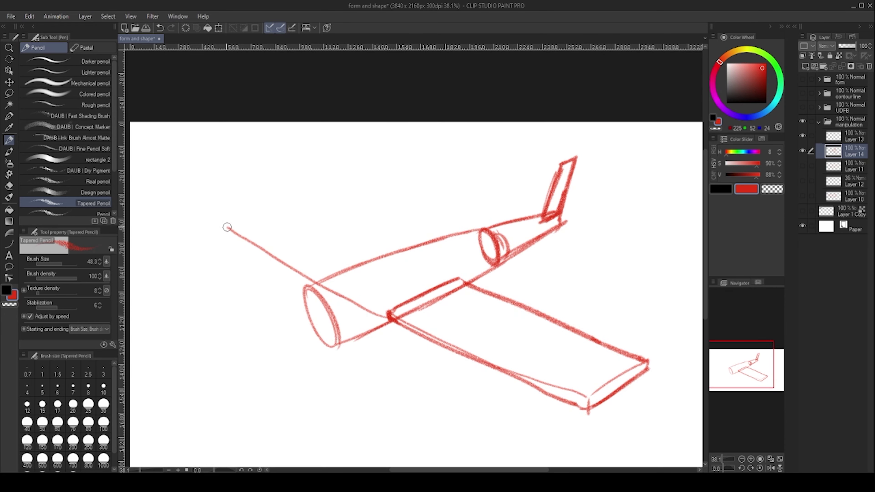
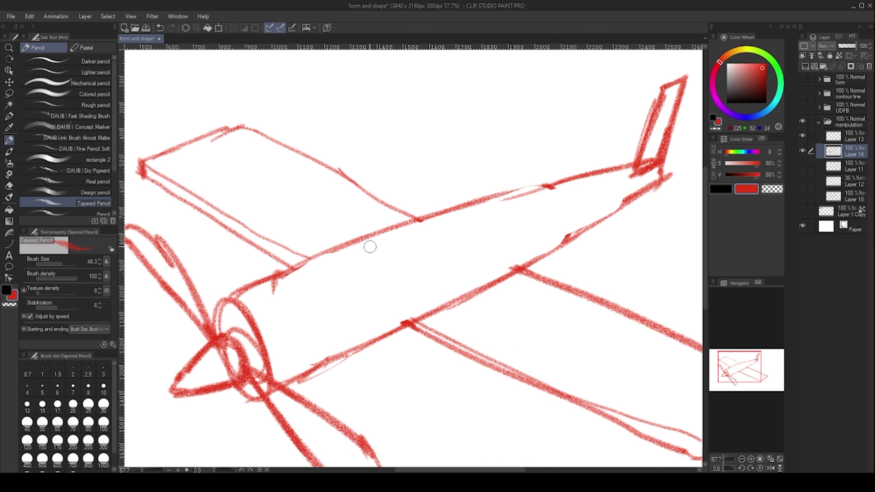
Step: Sketch a rounded dome canopy on top of the middle of the fuselage
mouse_move(353, 234)
left_mouse_down()
mouse_move(388, 173)
mouse_move(461, 169)
mouse_move(478, 210)
mouse_move(381, 172)
mouse_move(349, 246)
mouse_move(416, 268)
mouse_move(489, 230)
left_mouse_up()
left_click_drag(485, 199, 487, 216)
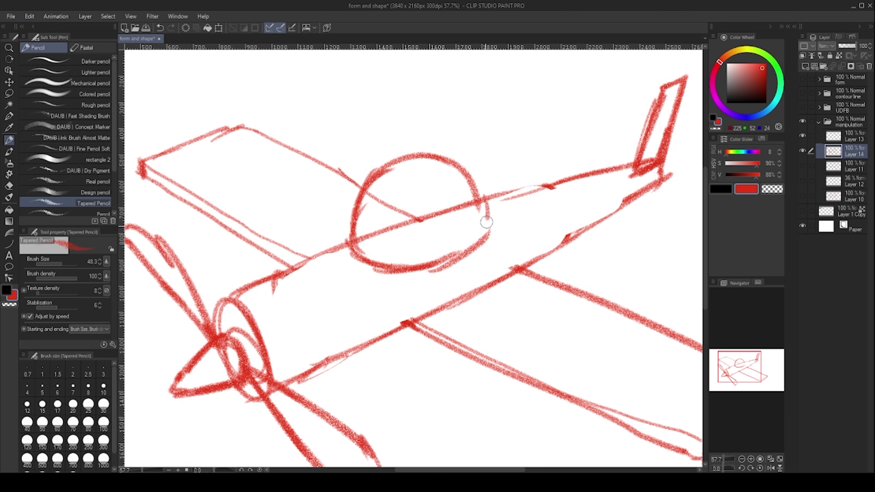
mouse_move(358, 253)
left_mouse_down()
mouse_move(460, 223)
mouse_move(370, 248)
mouse_move(462, 217)
mouse_move(381, 239)
mouse_move(424, 205)
mouse_move(371, 218)
mouse_move(450, 201)
left_mouse_up()
key("ctrl+z")
Step: Strengthen the dome outline, clear the fuselage and wing lines inside it, and save the drawing
mouse_move(358, 227)
left_mouse_down()
mouse_move(475, 207)
mouse_move(477, 238)
left_mouse_up()
mouse_move(374, 174)
left_mouse_down()
mouse_move(355, 255)
mouse_move(469, 193)
mouse_move(484, 242)
left_mouse_up()
mouse_move(456, 212)
left_mouse_down()
mouse_move(419, 214)
mouse_move(399, 245)
left_mouse_up()
left_click_drag(403, 234, 422, 211)
mouse_move(373, 259)
left_mouse_down()
mouse_move(362, 244)
mouse_move(375, 249)
left_mouse_up()
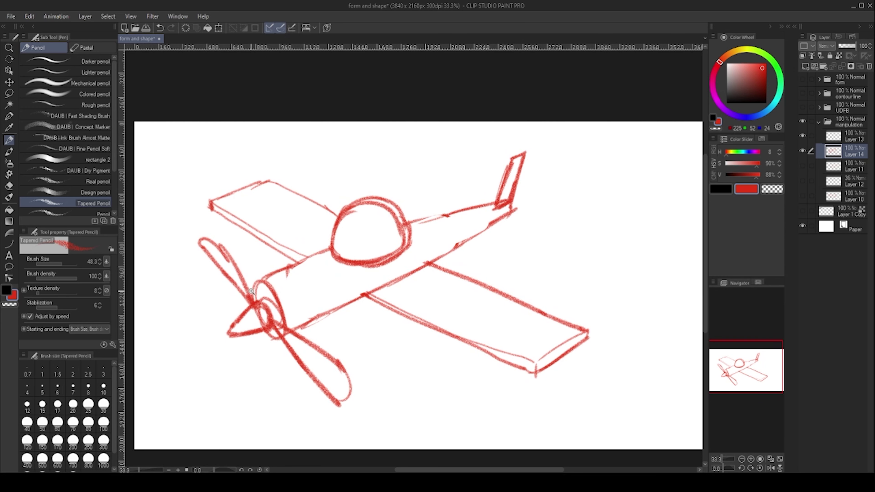
key("ctrl+s")
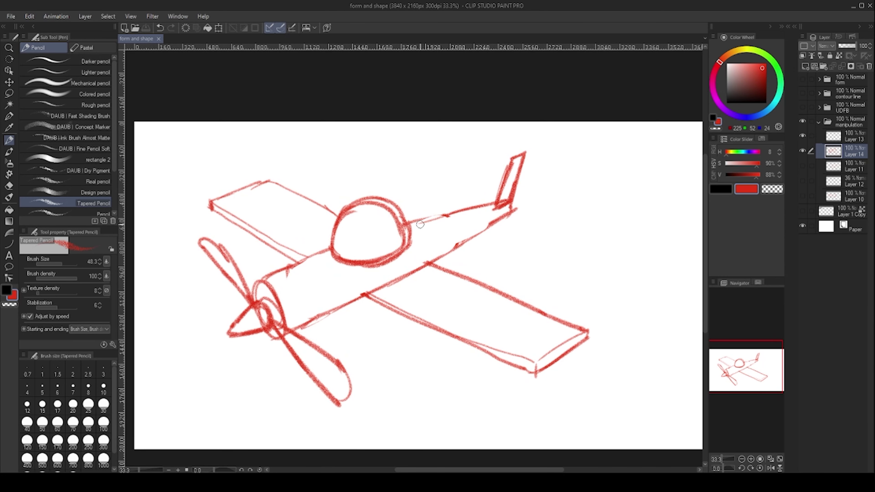
Step: Sketch small horizontal stabilizers on both sides of the tail and save the drawing
left_click_drag(513, 209, 530, 195)
left_click_drag(504, 237, 476, 218)
left_click_drag(463, 217, 523, 237)
mouse_move(479, 200)
left_mouse_down()
mouse_move(542, 227)
mouse_move(516, 237)
left_mouse_up()
left_click_drag(409, 173, 444, 191)
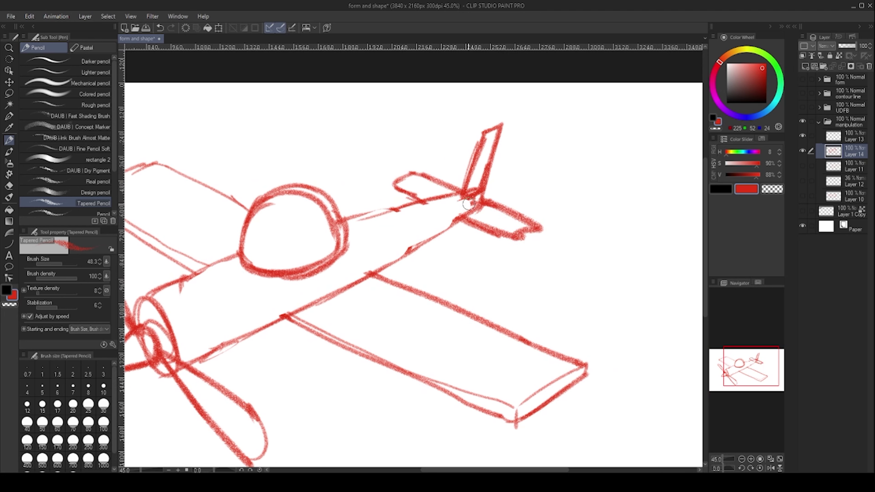
scroll(476, 196, "down", 4)
scroll(457, 233, "up", 2)
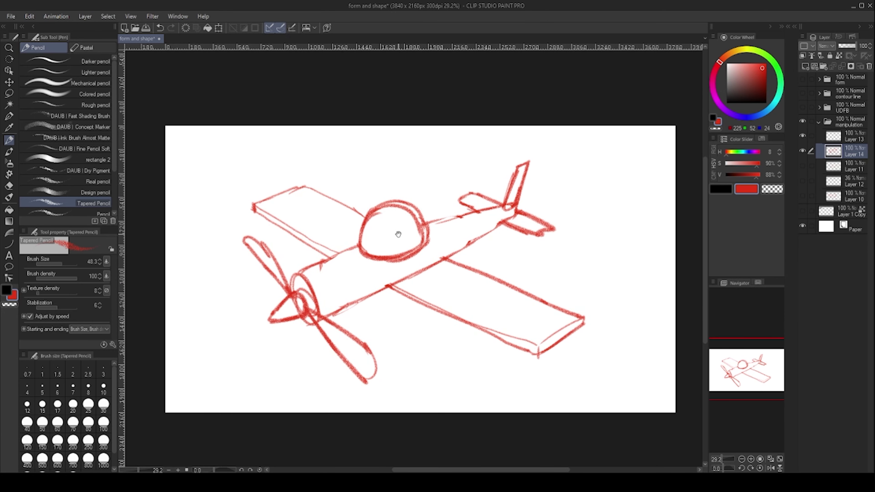
left_click_drag(398, 234, 386, 235)
key("ctrl+s")
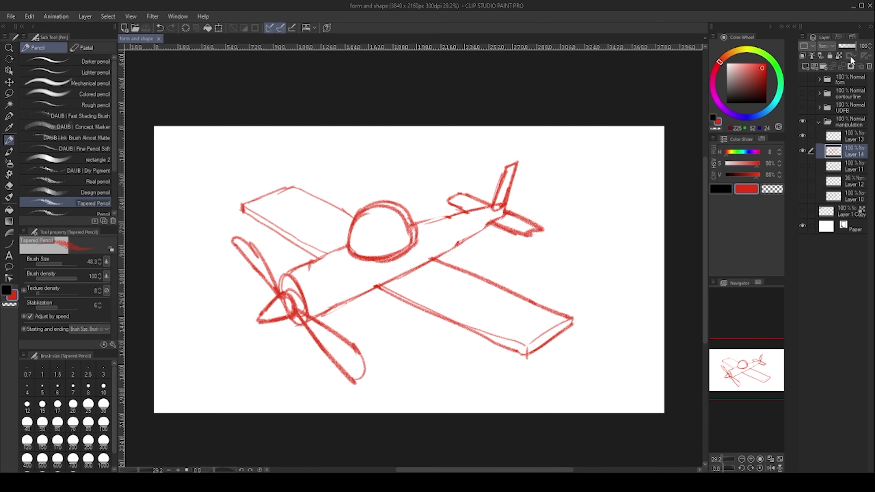
Step: Fade the airplane sketch on Layer 14 to 23% opacity, make Layer 13 active with black, and save
left_click(842, 45)
left_click(850, 137)
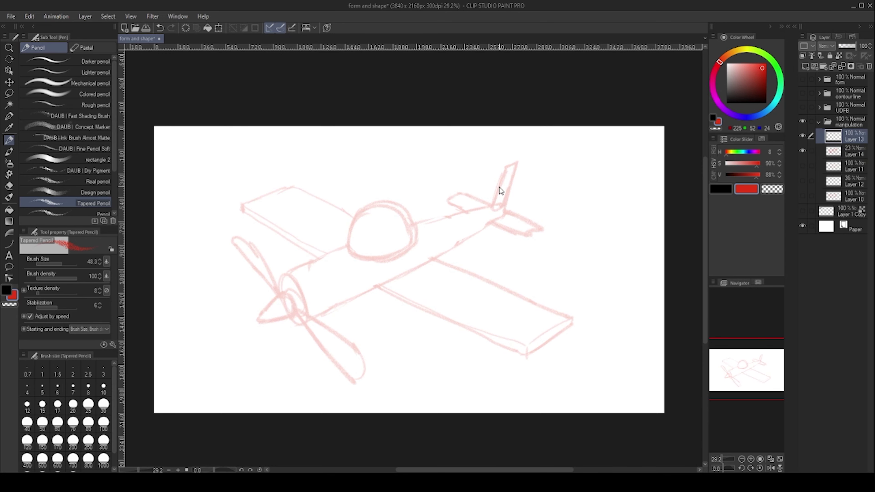
key("ctrl+s")
scroll(333, 270, "up", 3)
key("x")
left_click_drag(314, 282, 293, 244)
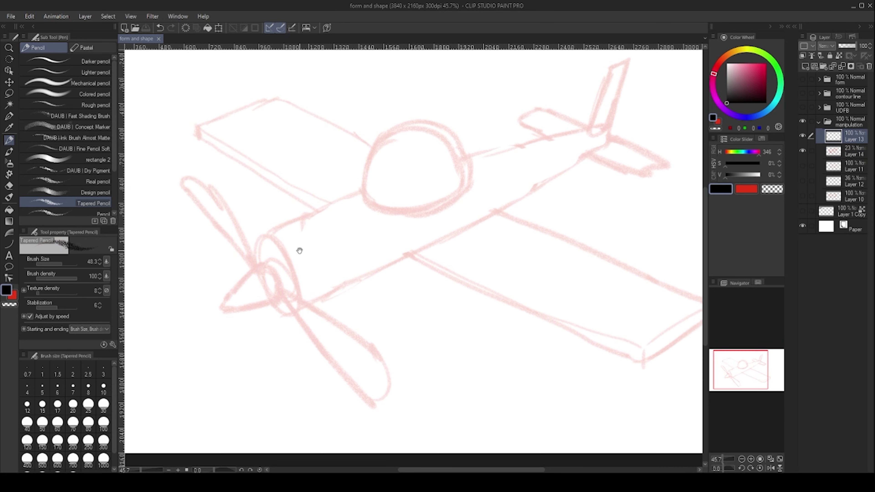
scroll(264, 258, "up", 2)
mouse_move(255, 279)
left_mouse_down()
mouse_move(258, 251)
mouse_move(259, 273)
left_mouse_up()
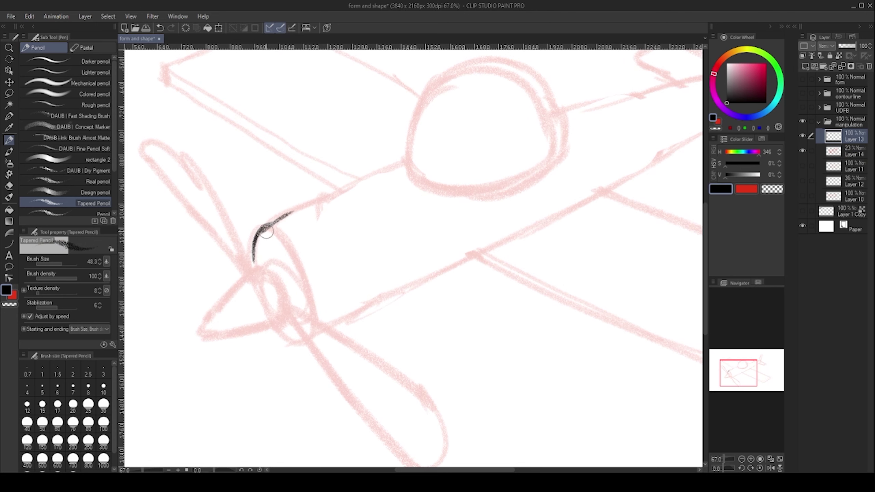
mouse_move(257, 242)
left_mouse_down()
mouse_move(276, 215)
mouse_move(265, 225)
mouse_move(411, 162)
left_mouse_up()
left_click_drag(313, 217, 293, 207)
mouse_move(247, 226)
left_mouse_down()
mouse_move(237, 259)
mouse_move(267, 303)
mouse_move(303, 324)
left_mouse_up()
key("ctrl+z")
key("ctrl+z")
key("ctrl+z")
key("ctrl+z")
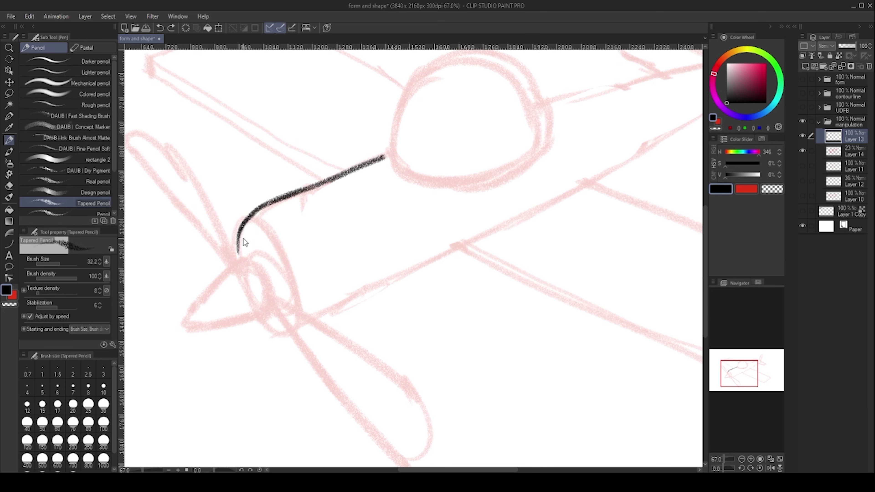
key("ctrl+z")
Step: Trace the fuselage's rounded nose and its upper edge up to the dome in black
left_click_drag(240, 268, 250, 214)
mouse_move(291, 194)
left_mouse_down()
mouse_move(395, 152)
mouse_move(363, 140)
left_mouse_up()
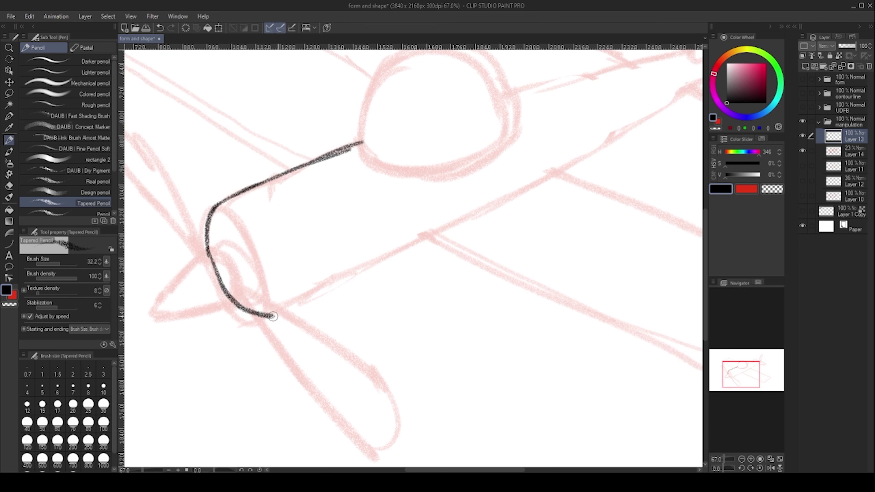
mouse_move(285, 312)
left_mouse_down()
mouse_move(425, 244)
mouse_move(287, 313)
mouse_move(413, 246)
left_mouse_up()
key("ctrl+z")
Step: Trace the fuselage's lower edge, its upper edge behind the dome, and the rounded tail end in black
mouse_move(406, 165)
left_mouse_down()
mouse_move(351, 240)
mouse_move(359, 250)
mouse_move(329, 223)
mouse_move(333, 165)
left_mouse_up()
left_click_drag(274, 308, 454, 224)
key("ctrl+z")
left_click_drag(273, 308, 567, 145)
left_click_drag(362, 151, 573, 98)
left_click_drag(553, 157, 587, 123)
Step: Trace the dome canopy's arched outline and curved base in black
mouse_move(452, 182)
left_mouse_down()
mouse_move(426, 178)
mouse_move(373, 210)
left_mouse_up()
mouse_move(373, 210)
left_mouse_down()
mouse_move(404, 197)
mouse_move(389, 182)
left_mouse_up()
mouse_move(245, 293)
left_mouse_down()
mouse_move(245, 248)
mouse_move(266, 176)
mouse_move(296, 134)
mouse_move(360, 109)
mouse_move(444, 134)
mouse_move(488, 197)
mouse_move(503, 273)
left_mouse_up()
mouse_move(242, 272)
left_mouse_down()
mouse_move(248, 317)
mouse_move(244, 301)
mouse_move(266, 345)
mouse_move(312, 360)
mouse_move(409, 350)
mouse_move(457, 331)
mouse_move(486, 308)
mouse_move(505, 274)
left_mouse_up()
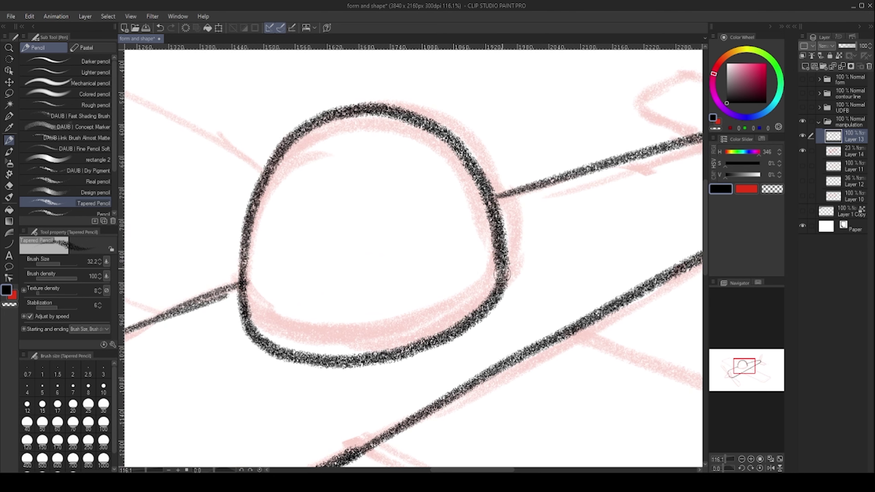
Step: Draw contour lines over the dome: one lengthwise curve and several curved cross rings up to the top
mouse_move(279, 343)
left_mouse_down()
mouse_move(292, 217)
mouse_move(312, 170)
mouse_move(330, 141)
mouse_move(399, 120)
left_mouse_up()
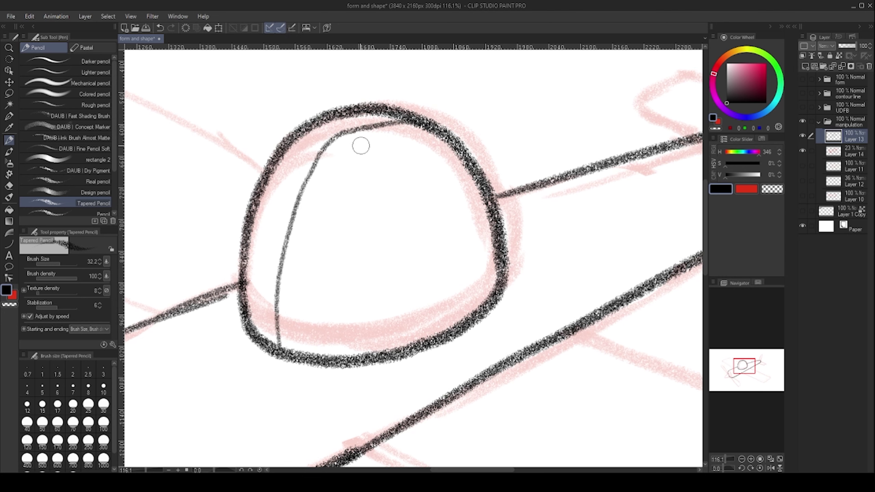
mouse_move(299, 137)
left_mouse_down()
mouse_move(301, 180)
mouse_move(396, 180)
mouse_move(461, 142)
left_mouse_up()
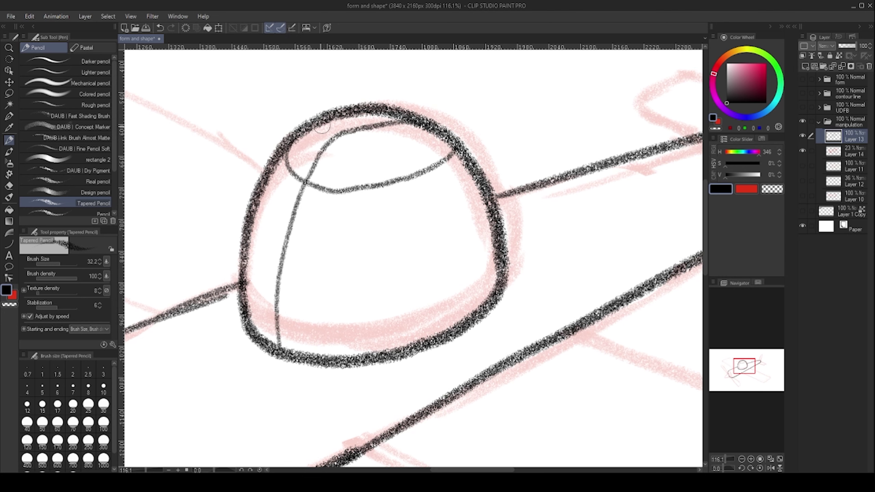
mouse_move(327, 124)
left_mouse_down()
mouse_move(375, 142)
mouse_move(425, 120)
left_mouse_up()
mouse_move(255, 215)
left_mouse_down()
mouse_move(255, 194)
mouse_move(282, 257)
mouse_move(394, 270)
mouse_move(458, 237)
mouse_move(490, 178)
left_mouse_up()
left_click_drag(332, 240, 299, 241)
left_click_drag(480, 176, 400, 255)
left_click_drag(214, 326, 436, 236)
scroll(393, 299, "down", 3)
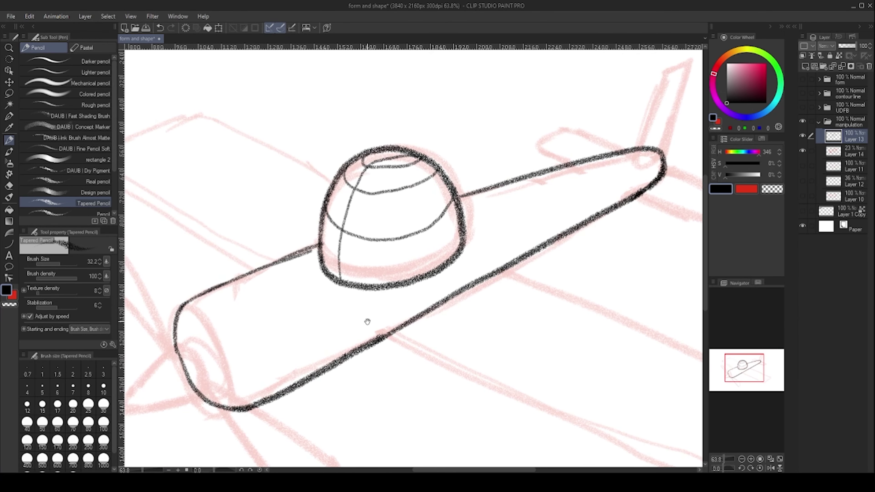
Step: Draw the curved rear edge of the fuselage's nose face to complete its front ellipse
scroll(255, 254, "up", 5)
mouse_move(250, 222)
left_mouse_down()
mouse_move(277, 226)
mouse_move(332, 353)
left_mouse_up()
key("ctrl+z")
mouse_move(267, 207)
left_mouse_down()
mouse_move(315, 245)
mouse_move(336, 350)
mouse_move(318, 360)
left_mouse_up()
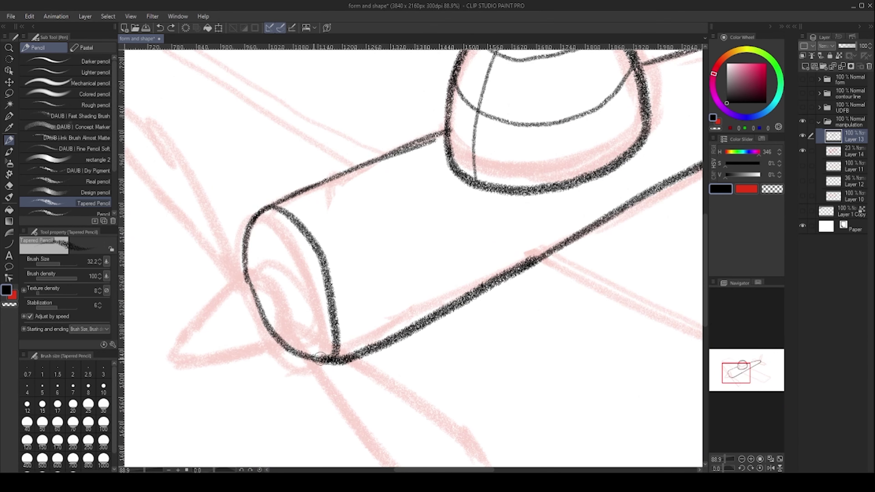
Step: Trace the upright tail fin's front, rear and top edges in black
scroll(474, 209, "down", 4)
scroll(469, 229, "up", 4)
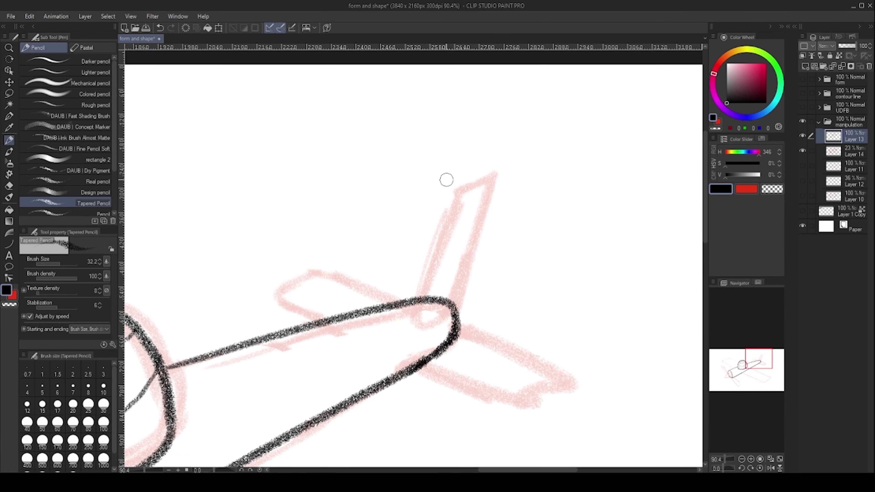
left_click_drag(445, 180, 420, 285)
mouse_move(416, 315)
left_mouse_down()
mouse_move(457, 310)
mouse_move(494, 171)
left_mouse_up()
left_click_drag(443, 186, 492, 172)
Step: Trace the near horizontal stabilizer in black as a flat panel attached to the tail
mouse_move(437, 289)
left_mouse_down()
mouse_move(431, 299)
mouse_move(444, 305)
mouse_move(373, 185)
left_mouse_up()
scroll(399, 225, "up", 1)
mouse_move(345, 229)
left_mouse_down()
mouse_move(384, 206)
mouse_move(339, 234)
mouse_move(489, 297)
left_mouse_up()
mouse_move(396, 208)
left_mouse_down()
mouse_move(531, 260)
mouse_move(500, 287)
mouse_move(532, 260)
left_mouse_up()
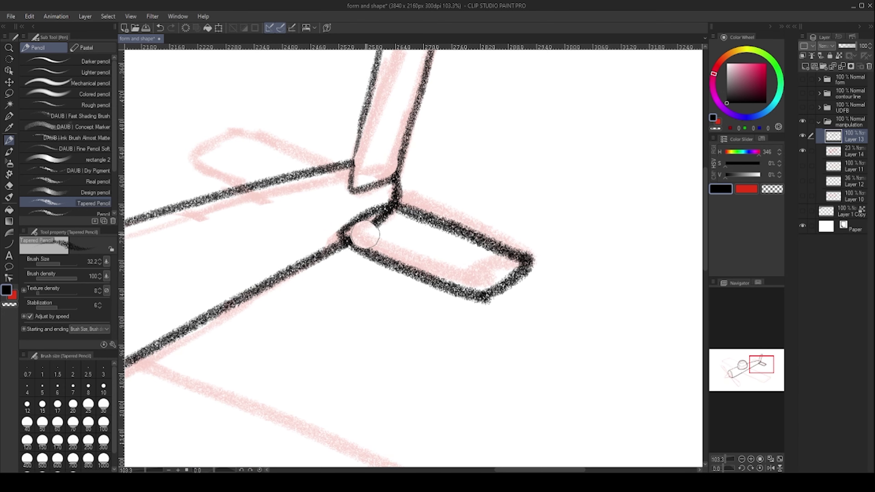
Step: Finish the near stabilizer's root and trace the far horizontal stabilizer in black as a rounded flat panel behind the fuselage
left_click_drag(366, 235, 400, 220)
left_click_drag(365, 192, 441, 260)
mouse_move(273, 226)
left_mouse_down()
mouse_move(317, 252)
mouse_move(274, 212)
mouse_move(327, 192)
mouse_move(414, 228)
mouse_move(317, 231)
left_mouse_up()
left_click_drag(396, 242, 441, 236)
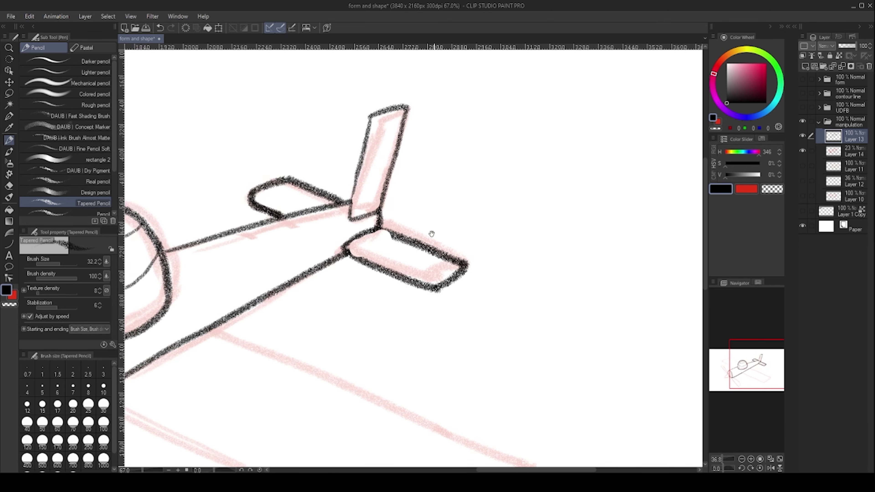
Step: Reduce the brush size to 15 and draw thin thickness lines along the near stabilizer's front edge, tip and corner
scroll(441, 236, "up", 5)
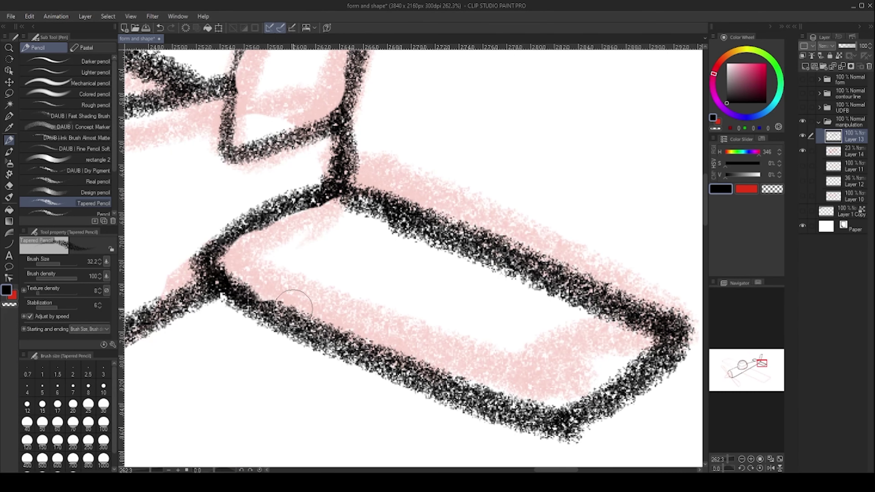
left_click_drag(364, 261, 356, 230)
left_click_drag(300, 226, 281, 228, "ctrl+alt")
mouse_move(228, 201)
left_mouse_down()
mouse_move(252, 220)
mouse_move(504, 328)
mouse_move(576, 312)
mouse_move(631, 270)
left_mouse_up()
left_click_drag(549, 336, 553, 365)
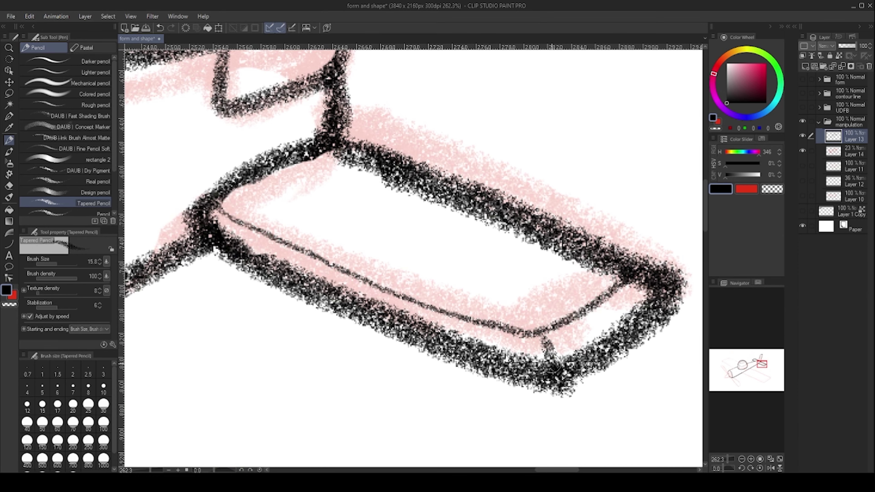
Step: Add thin thickness lines inside the tail fin's front and top edges and along the far stabilizer's front edge
scroll(512, 309, "down", 7)
scroll(513, 309, "up", 5)
left_click_drag(475, 167, 432, 367)
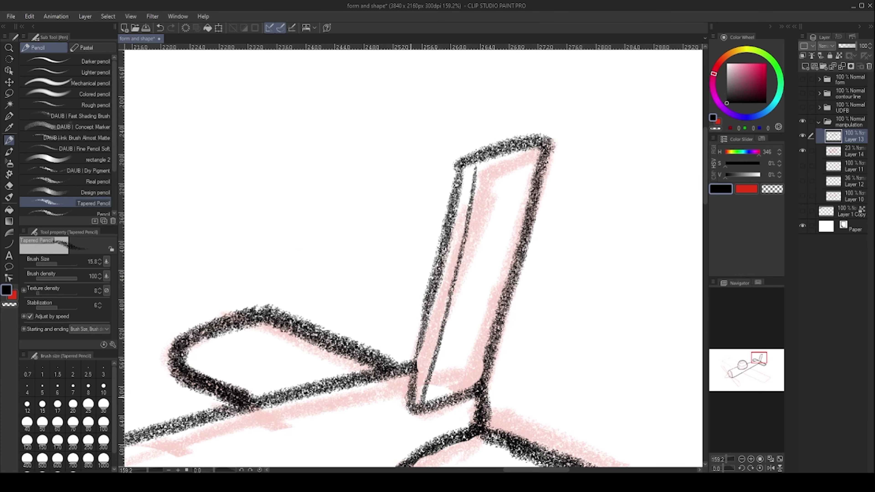
left_click_drag(412, 400, 437, 243)
left_click_drag(474, 172, 555, 149)
scroll(499, 152, "down", 6)
scroll(492, 169, "up", 8)
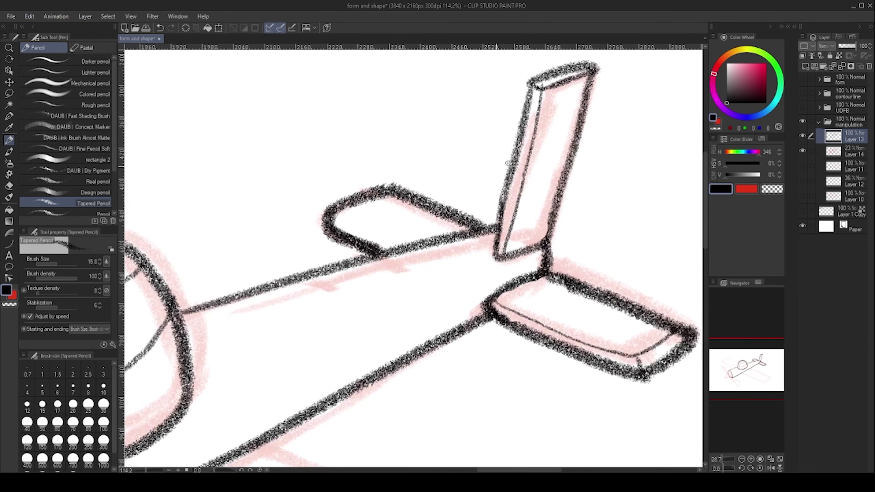
mouse_move(313, 185)
left_mouse_down()
mouse_move(430, 255)
mouse_move(457, 224)
mouse_move(438, 173)
left_mouse_up()
Step: Trace the near wing in black with a raised curved root, long front and rear edges, and a thick squared tip
scroll(431, 251, "down", 8)
scroll(392, 210, "up", 4)
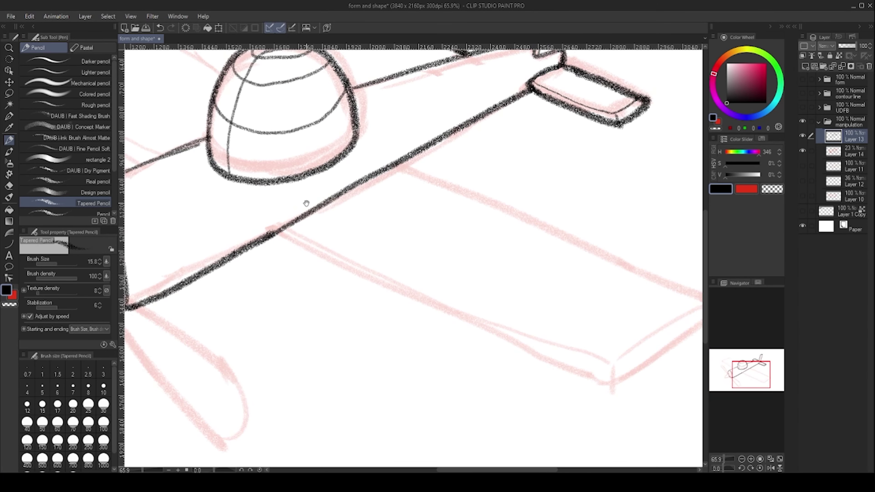
left_click_drag(297, 213, 244, 195)
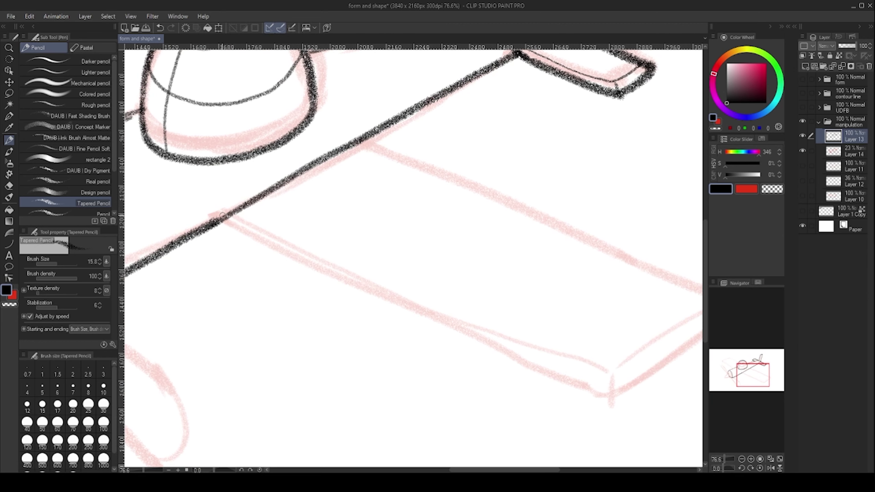
mouse_move(220, 201)
left_mouse_down()
mouse_move(358, 126)
mouse_move(323, 126)
mouse_move(581, 254)
left_mouse_up()
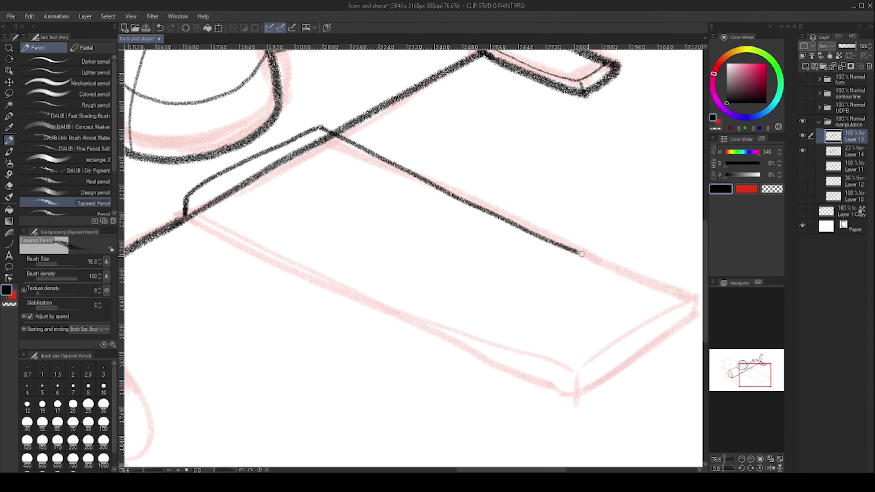
left_click_drag(554, 297, 543, 271)
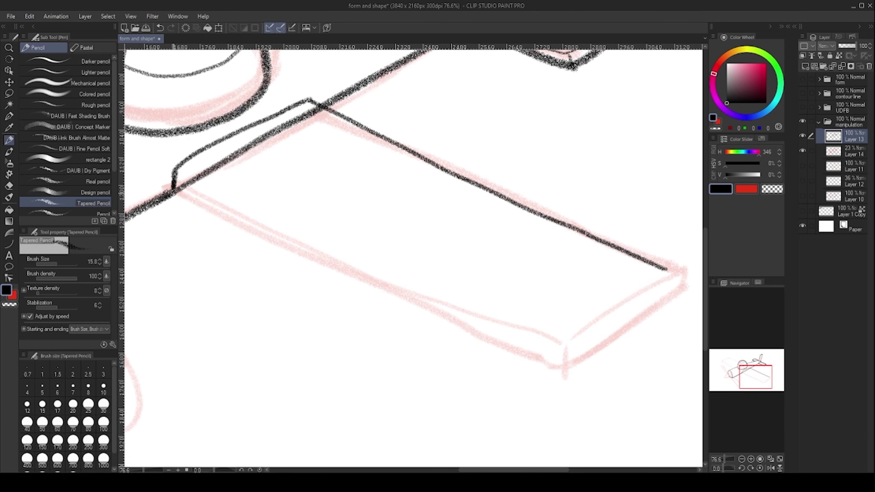
mouse_move(206, 210)
left_mouse_down()
mouse_move(563, 377)
mouse_move(676, 307)
left_mouse_up()
mouse_move(655, 281)
left_mouse_down()
mouse_move(533, 269)
mouse_move(546, 256)
mouse_move(554, 313)
mouse_move(546, 328)
left_mouse_up()
scroll(564, 273, "up", 3)
mouse_move(521, 290)
left_mouse_down()
mouse_move(482, 295)
mouse_move(566, 276)
left_mouse_up()
Step: Erase the fuselage's lower edge where the near wing's root covers it
key("e")
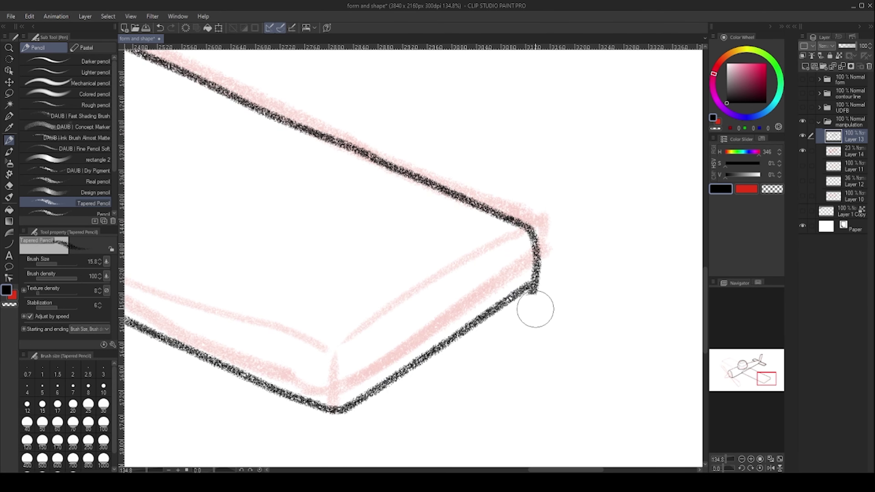
scroll(526, 319, "down", 5)
scroll(344, 207, "up", 3)
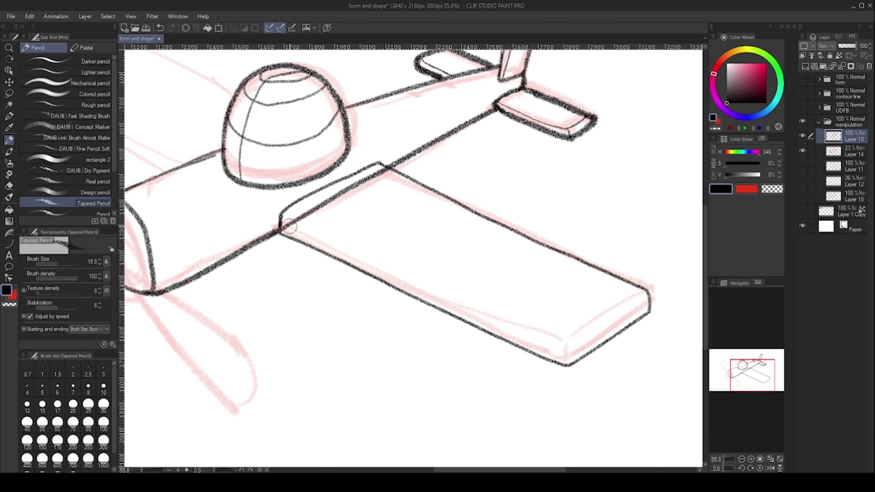
left_click_drag(328, 202, 370, 182)
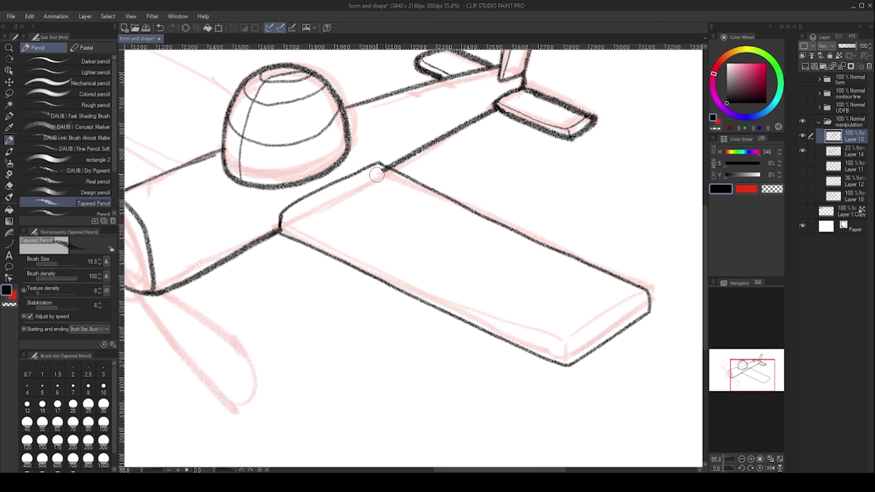
left_click_drag(234, 205, 280, 215)
left_click_drag(198, 190, 256, 216)
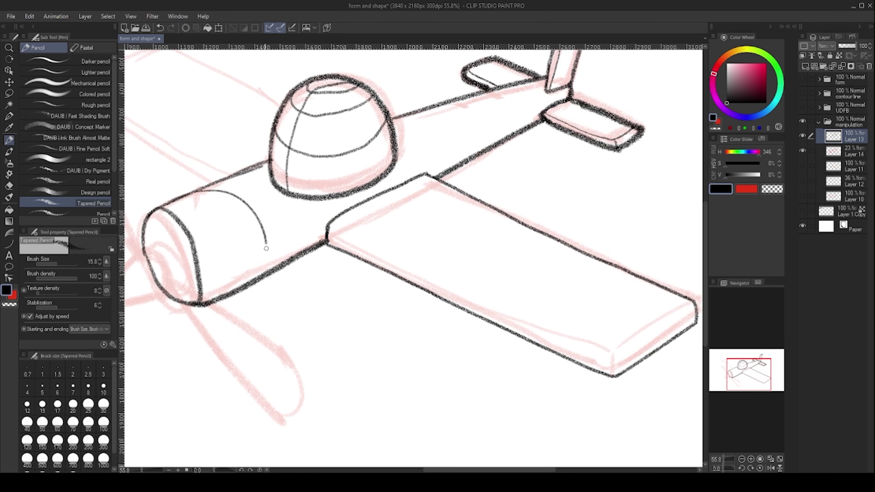
key("ctrl+z")
Step: Draw the near wing's inner thickness line parallel to its leading edge and around the tip
left_click_drag(326, 238, 220, 236)
left_click_drag(220, 236, 249, 236)
mouse_move(263, 204)
left_mouse_down()
mouse_move(237, 201)
mouse_move(381, 294)
left_mouse_up()
scroll(237, 200, "up", 2)
scroll(385, 276, "up", 3)
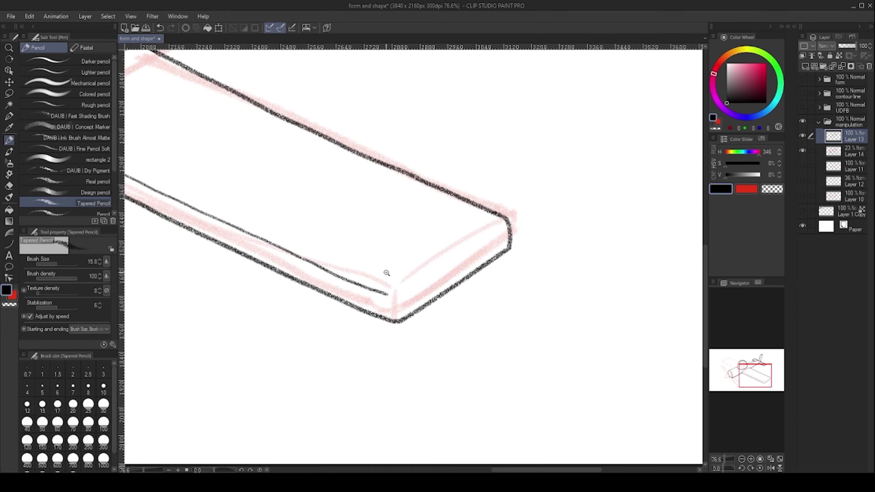
mouse_move(387, 297)
left_mouse_down()
mouse_move(463, 269)
mouse_move(589, 180)
left_mouse_up()
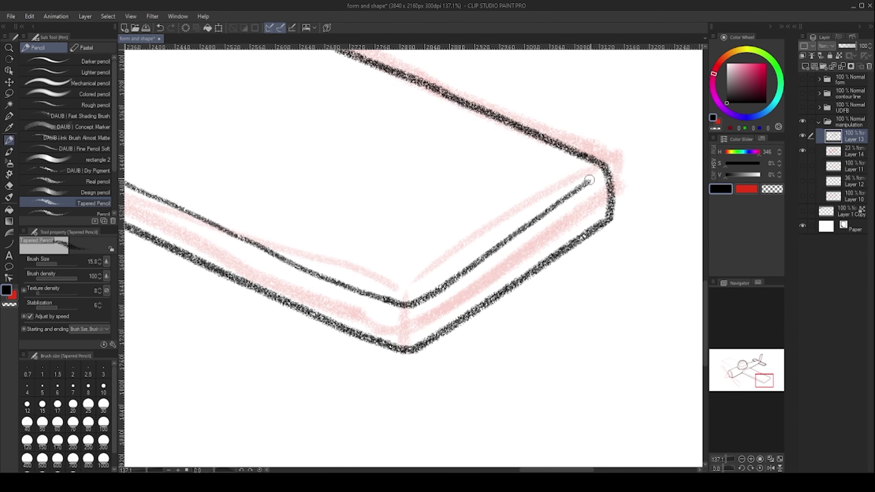
Step: Trace the far wing's tip, rear edge and leading edge in black, ending at the dome and the fuselage
left_click_drag(398, 296, 282, 236)
left_click_drag(282, 236, 418, 295)
left_click_drag(391, 211, 433, 283)
mouse_move(254, 189)
left_mouse_down()
mouse_move(265, 194)
mouse_move(362, 132)
mouse_move(323, 141)
mouse_move(433, 192)
left_mouse_up()
key("ctrl+z")
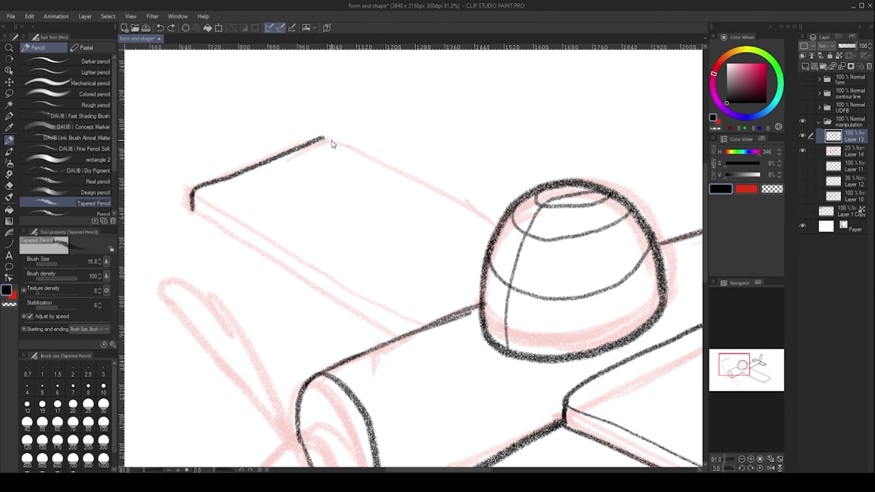
left_click_drag(344, 143, 471, 221)
left_click_drag(264, 185, 288, 162)
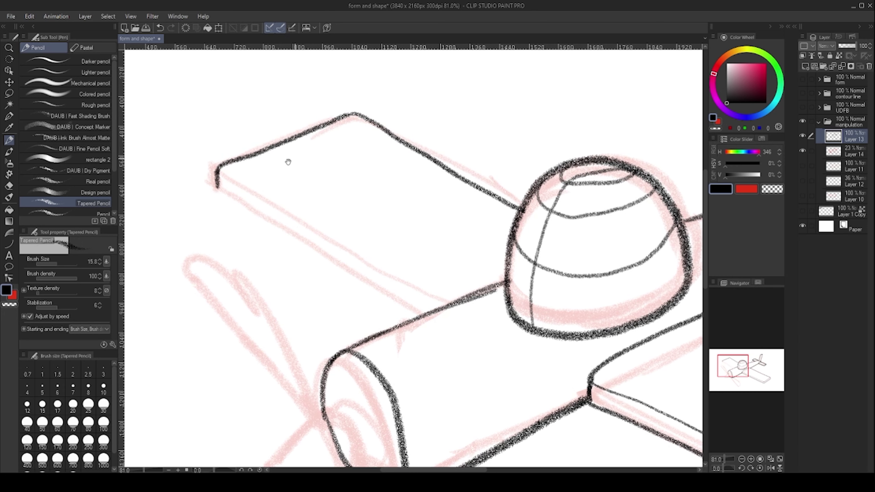
left_click_drag(263, 214, 384, 296)
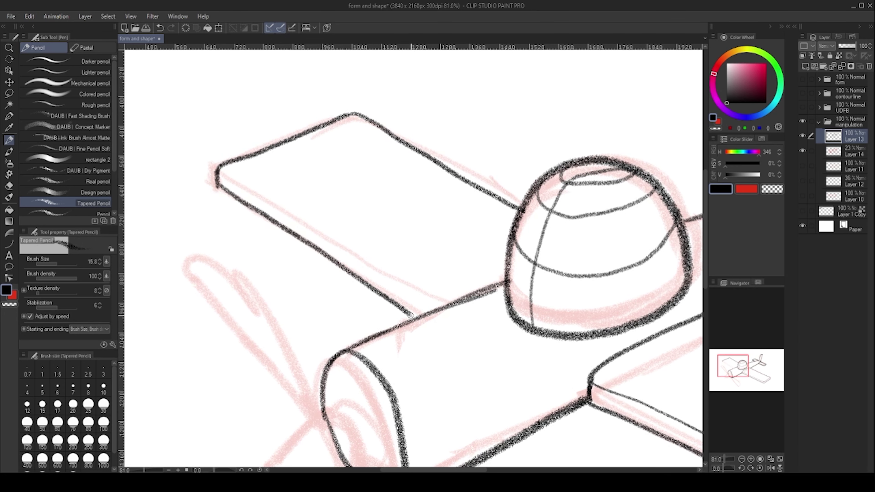
Step: Add a thin thickness line along the far wing's leading edge from the tip to the fuselage
left_click_drag(262, 185, 322, 268)
left_click_drag(323, 268, 282, 219)
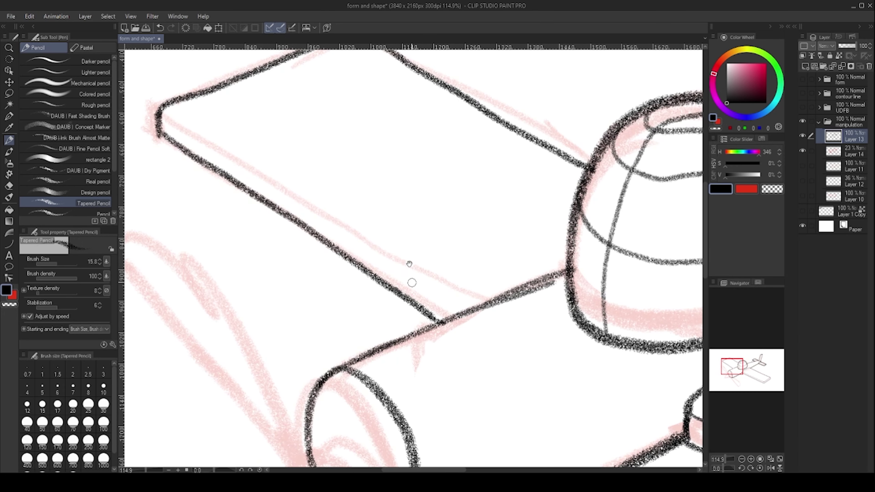
left_click_drag(411, 268, 427, 312)
left_click_drag(192, 167, 467, 348)
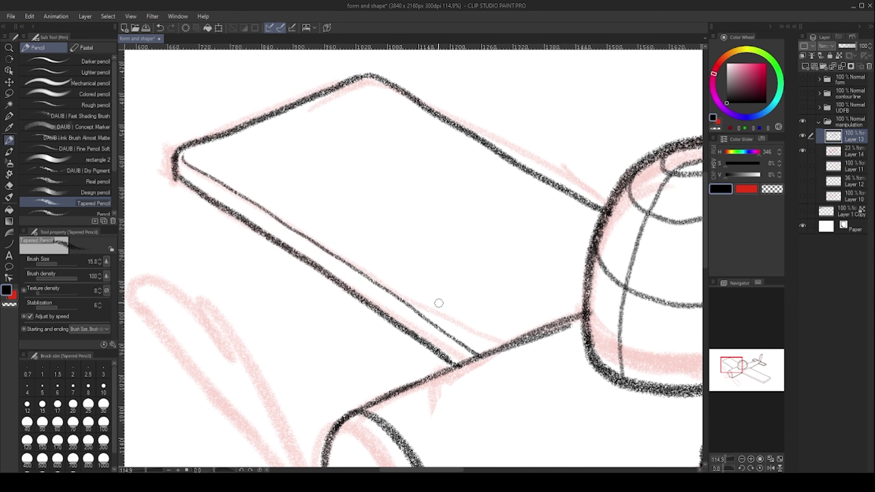
scroll(249, 139, "down", 5)
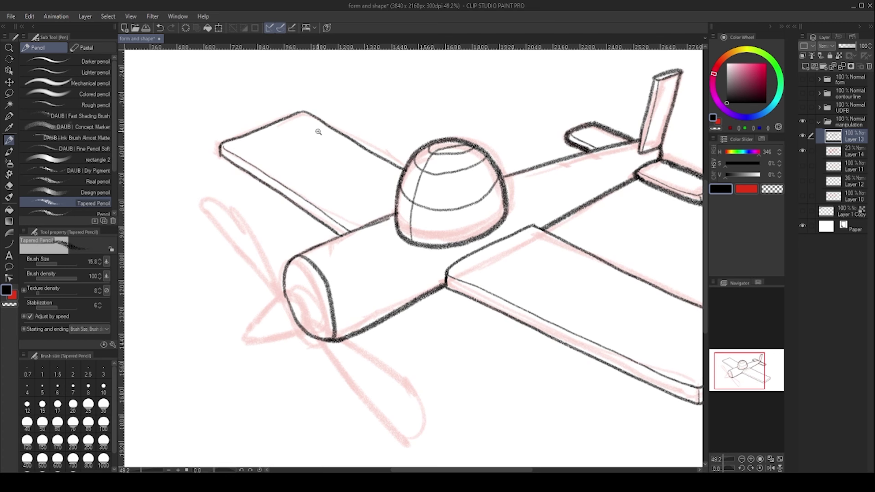
Step: Trace the rounded nose cone with its curved base in black and erase the fuselage outline inside it
left_click_drag(330, 129, 286, 129)
left_click_drag(329, 193, 389, 193)
left_click_drag(299, 210, 315, 248)
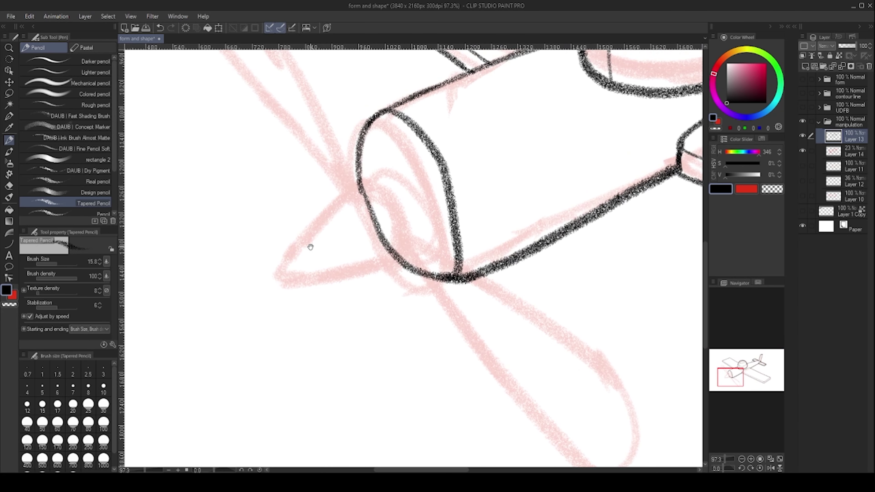
left_click_drag(278, 272, 361, 192)
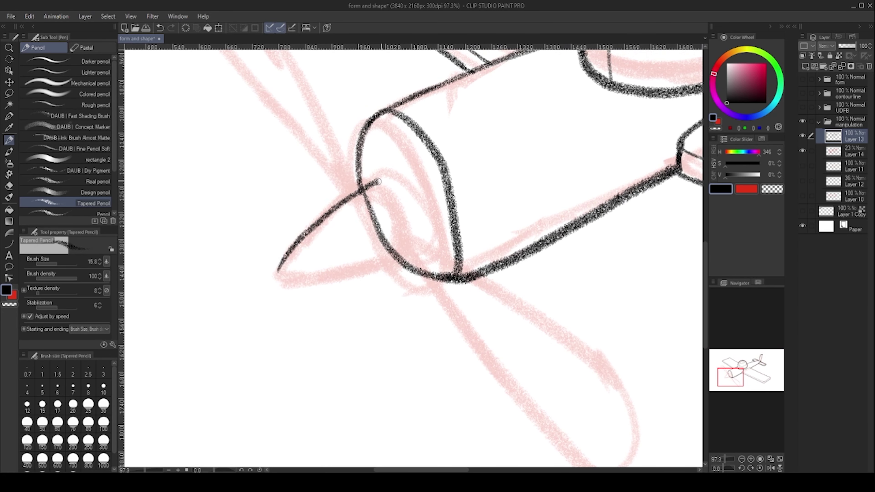
left_click_drag(414, 203, 410, 253)
left_click_drag(278, 271, 359, 272)
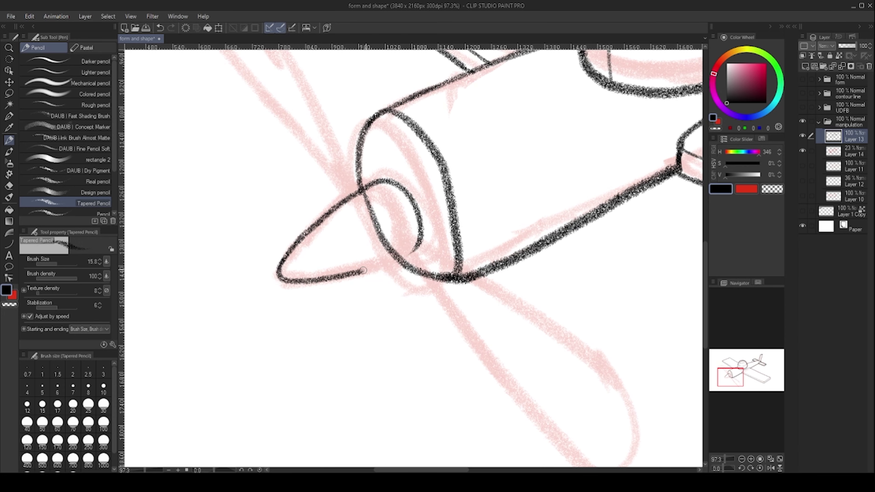
scroll(377, 220, "up", 3)
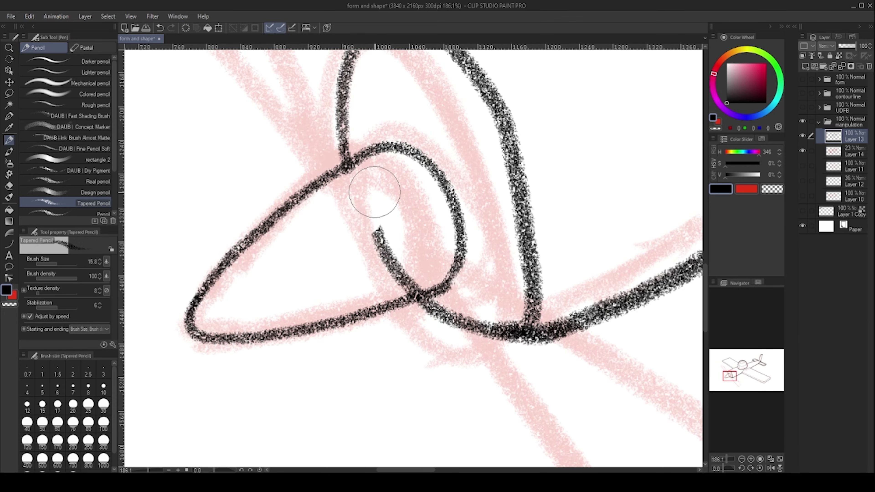
Step: Sketch two example cones in the empty area below the nose, one with an open elliptical base and one with a curved base
left_click_drag(322, 294, 425, 55)
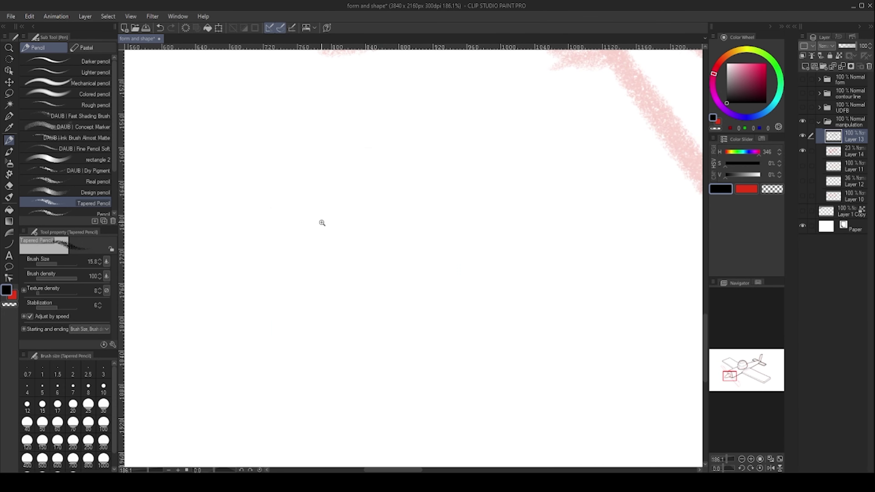
scroll(322, 223, "down", 3)
scroll(258, 286, "up", 1)
mouse_move(216, 305)
left_mouse_down()
mouse_move(229, 285)
mouse_move(333, 226)
left_mouse_up()
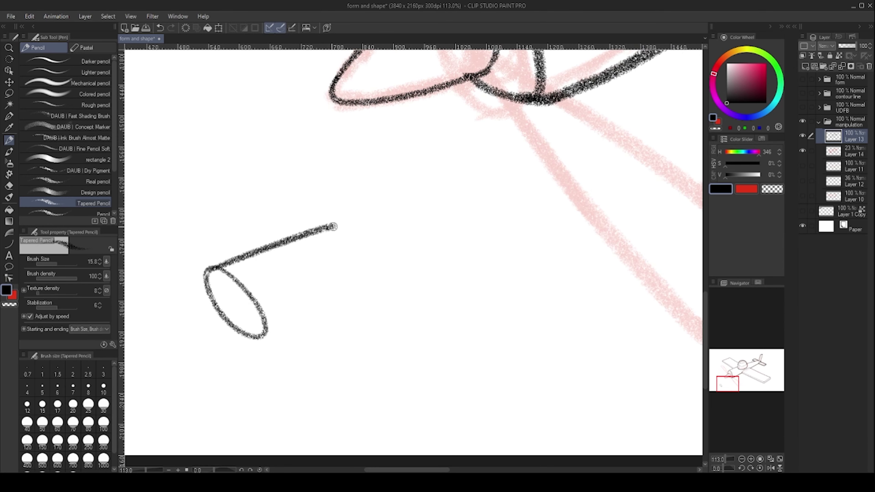
left_click_drag(262, 331, 337, 226)
left_click_drag(326, 296, 277, 259)
mouse_move(239, 334)
left_mouse_down()
mouse_move(326, 229)
mouse_move(351, 314)
left_mouse_up()
left_click_drag(325, 230, 358, 311)
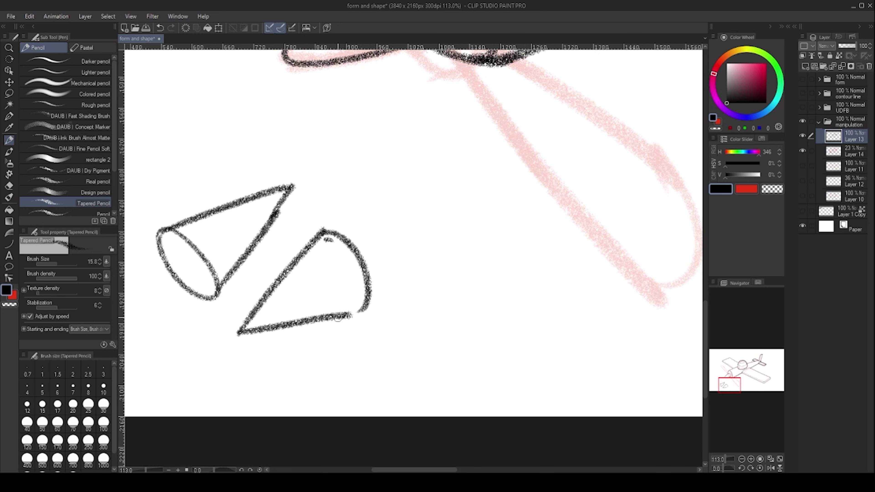
left_click_drag(353, 204, 360, 377)
Step: Trace the lower propeller blade in black from the nose cone and erase the fuselage outline where the blade overlaps it
left_click_drag(297, 190, 303, 252)
scroll(303, 252, "up", 2)
mouse_move(397, 221)
left_mouse_down()
mouse_move(305, 162)
mouse_move(333, 176)
mouse_move(442, 351)
left_mouse_up()
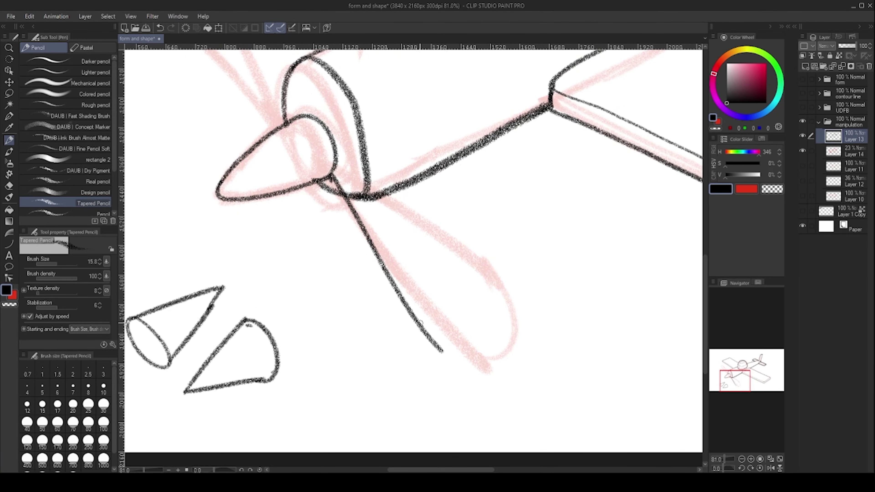
mouse_move(382, 194)
left_mouse_down()
mouse_move(496, 291)
mouse_move(487, 342)
left_mouse_up()
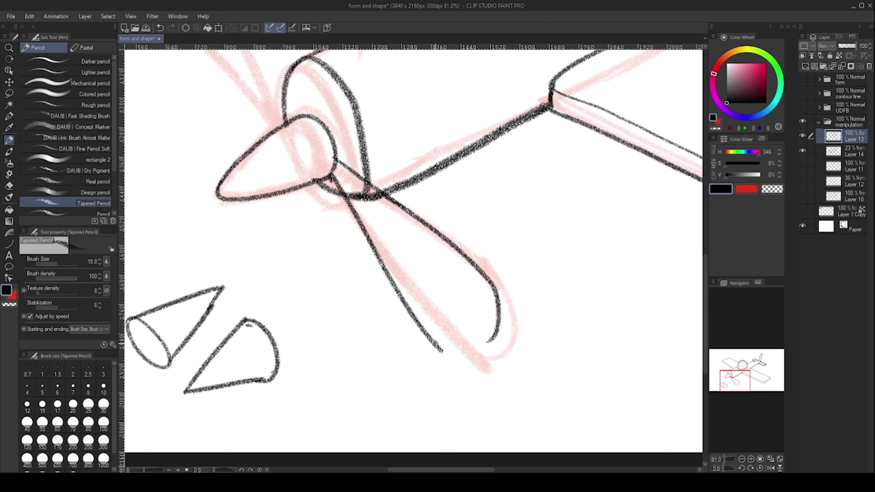
left_click_drag(389, 178, 420, 178)
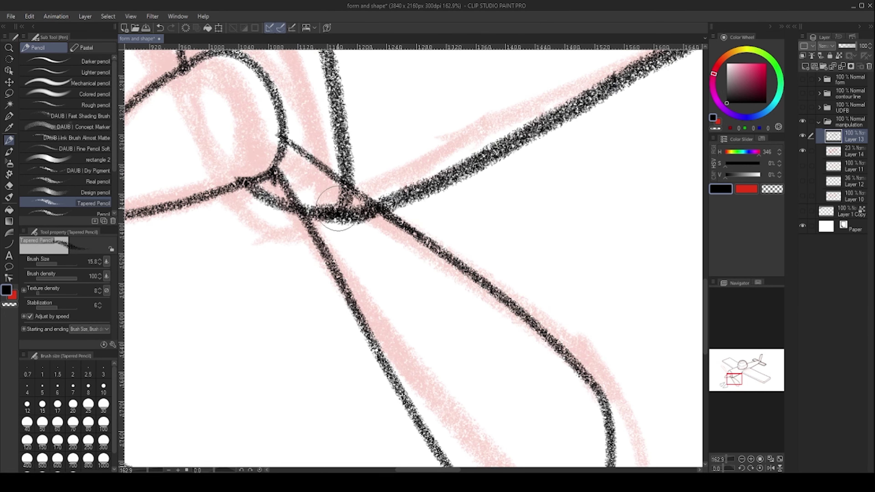
mouse_move(336, 211)
left_mouse_down()
mouse_move(320, 206)
mouse_move(356, 215)
mouse_move(275, 253)
left_mouse_up()
mouse_move(365, 221)
left_mouse_down()
mouse_move(294, 156)
mouse_move(305, 159)
mouse_move(338, 219)
left_mouse_up()
key("ctrl+z")
Step: Trace the upper propeller blade in black up from the nose cone and erase the fuselage outline crossing its base
mouse_move(267, 139)
left_mouse_down()
mouse_move(269, 189)
mouse_move(279, 151)
mouse_move(299, 150)
left_mouse_up()
left_click_drag(323, 187, 395, 312)
mouse_move(266, 189)
left_mouse_down()
mouse_move(331, 274)
mouse_move(388, 325)
left_mouse_up()
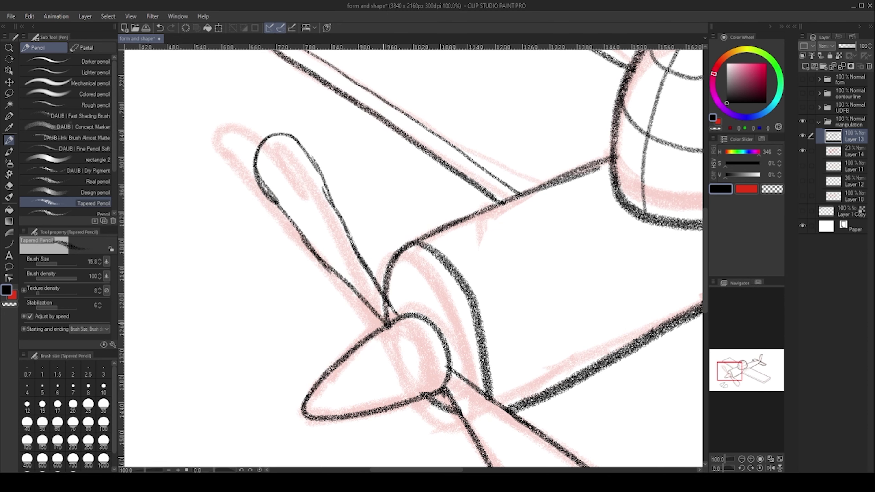
left_click(398, 302)
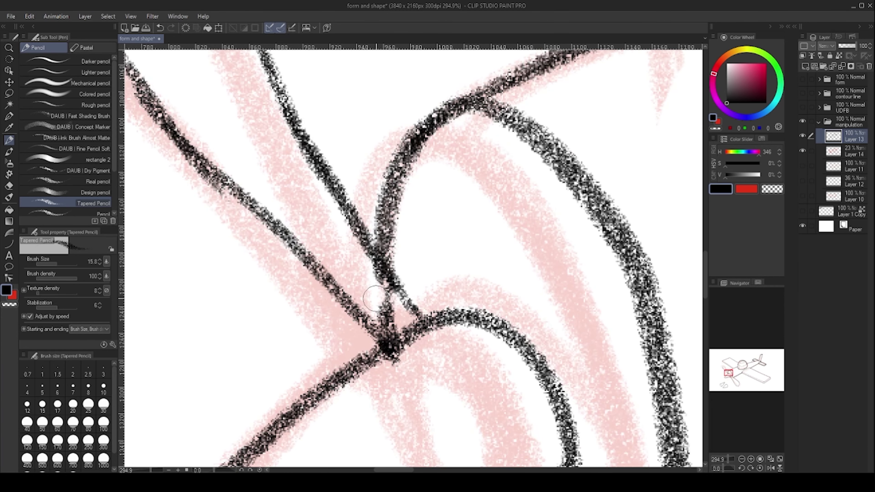
left_click_drag(355, 252, 322, 188)
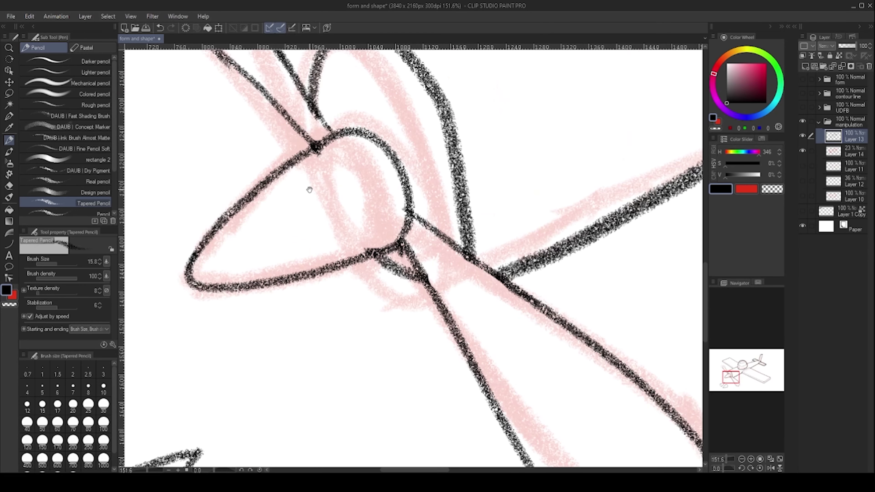
left_click_drag(288, 220, 298, 225)
scroll(277, 223, "up", 2)
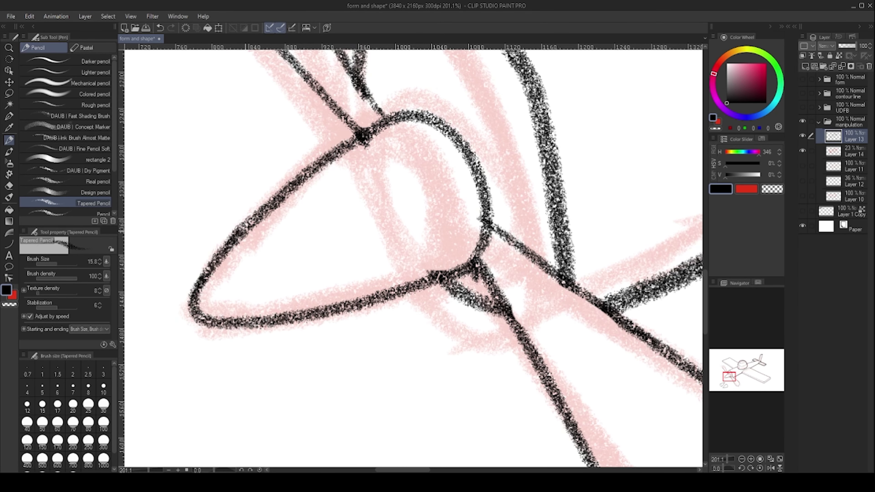
Step: Draw four curved contour lines across the nose cone, spaced from its tip to its base
left_click_drag(248, 230, 275, 312)
left_click_drag(292, 195, 358, 300)
left_click_drag(329, 158, 401, 293)
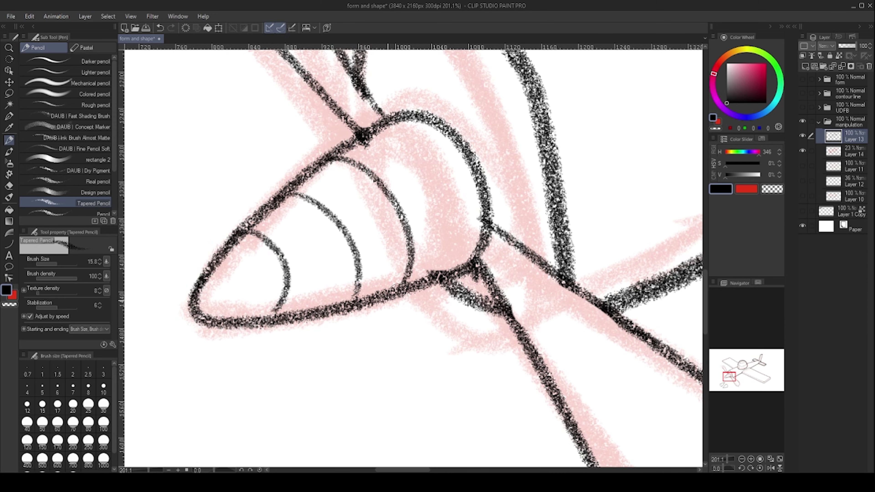
left_click_drag(386, 126, 449, 274)
left_click_drag(323, 205, 275, 206)
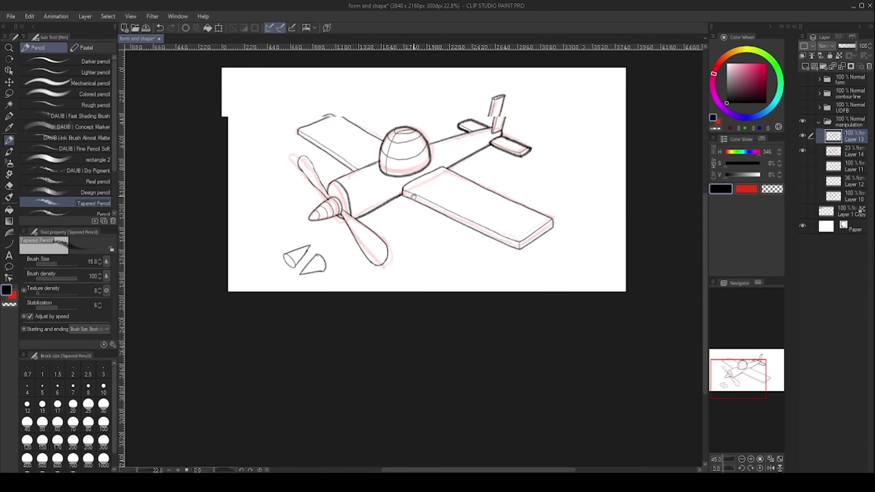
Step: Draw a curved contour line around the front of the fuselage, just behind the engine opening
left_click_drag(451, 191, 364, 208)
left_click_drag(365, 207, 402, 187)
scroll(402, 186, "down", 6)
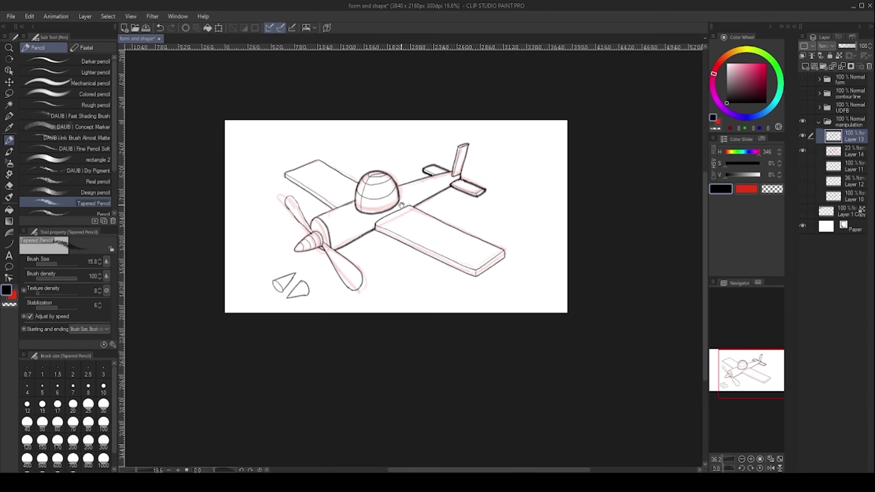
scroll(429, 195, "up", 3)
scroll(357, 200, "up", 3)
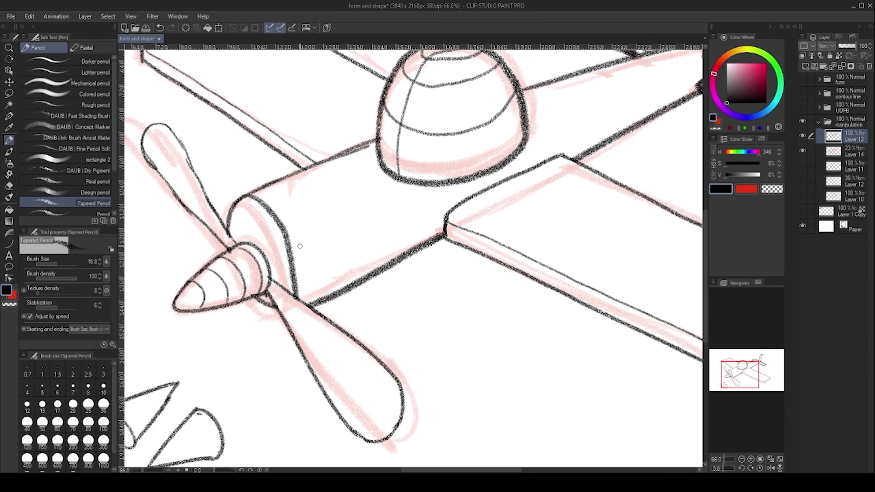
scroll(316, 239, "up", 1)
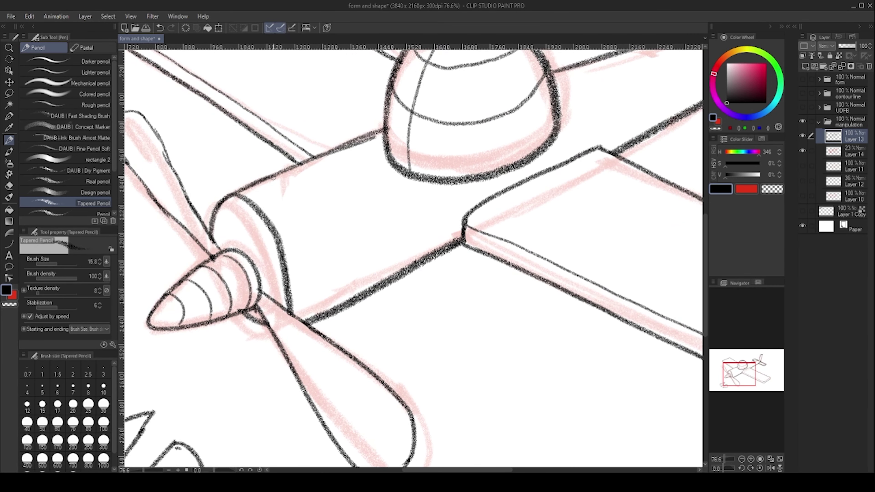
left_click_drag(327, 316, 66, 440)
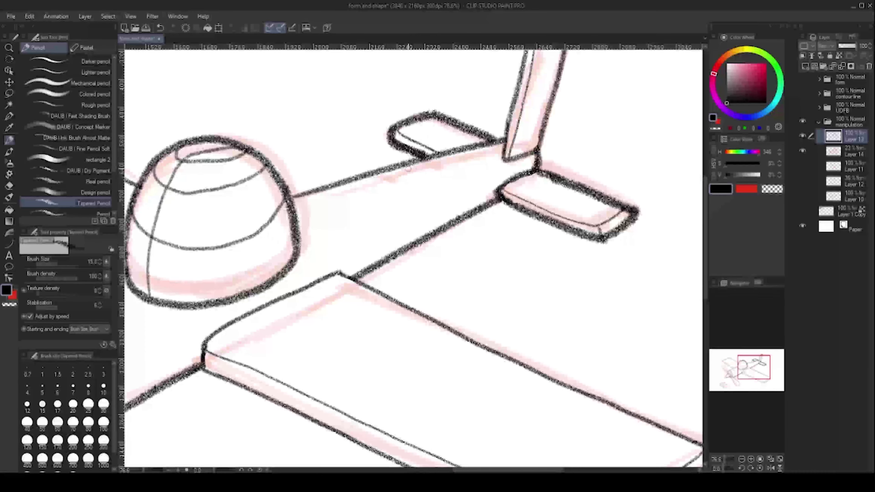
Step: Draw two parallel curved contour lines around the rear fuselage between the cockpit dome and the tail
key("ctrl+z")
left_click_drag(360, 177, 387, 239)
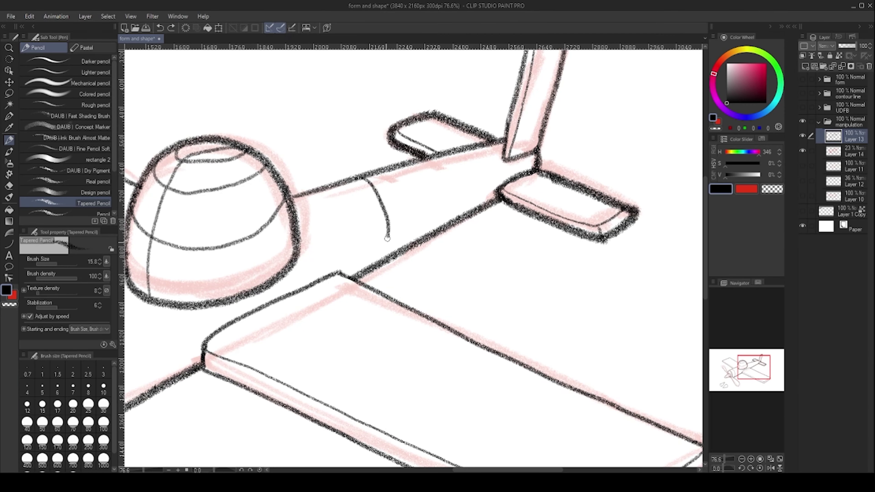
scroll(372, 178, "up", 4)
key("ctrl+z")
left_click_drag(344, 174, 401, 306)
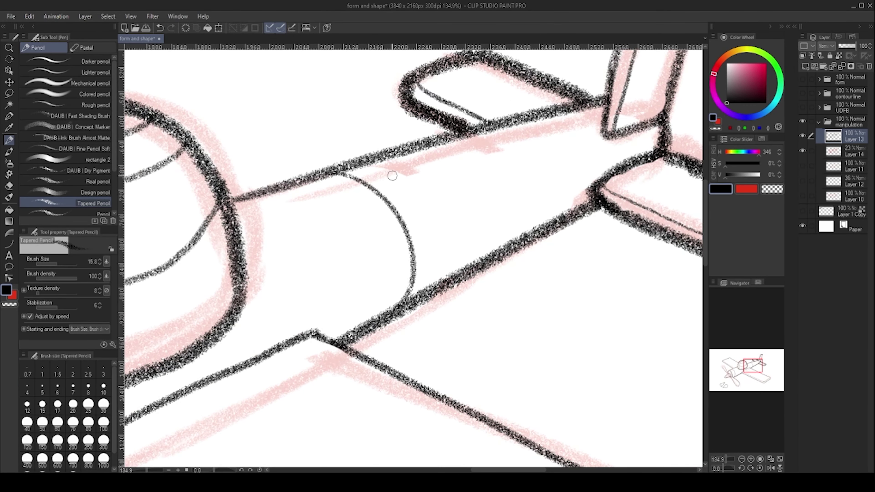
left_click_drag(407, 157, 450, 284)
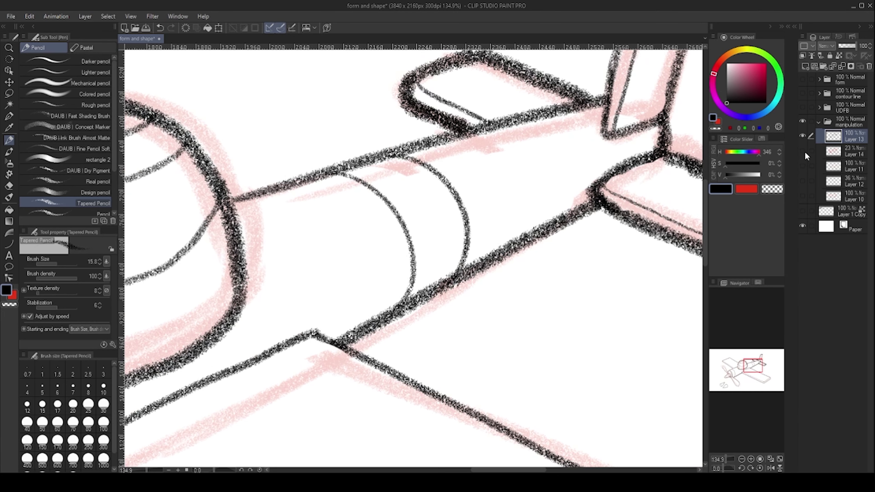
Step: Hide Layer 14 with the faded red sketch, leaving only the black line drawing on the canvas
left_click(803, 151)
scroll(387, 223, "down", 6)
scroll(387, 223, "up", 2)
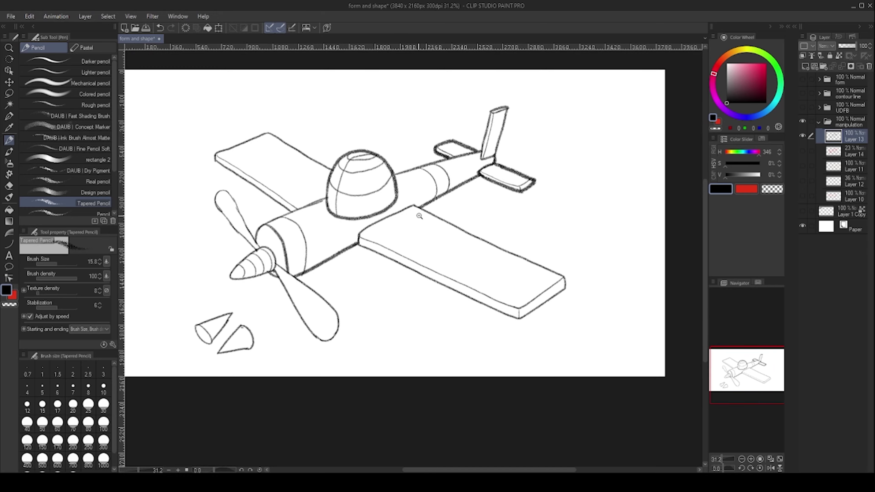
Step: Draw a thin line along the near wing parallel to its rear edge, and divide the strip with three short cross lines
scroll(425, 205, "up", 4)
left_click_drag(409, 241, 408, 192)
mouse_move(218, 146)
left_mouse_down()
mouse_move(210, 127)
mouse_move(635, 349)
mouse_move(496, 287)
mouse_move(587, 336)
left_mouse_up()
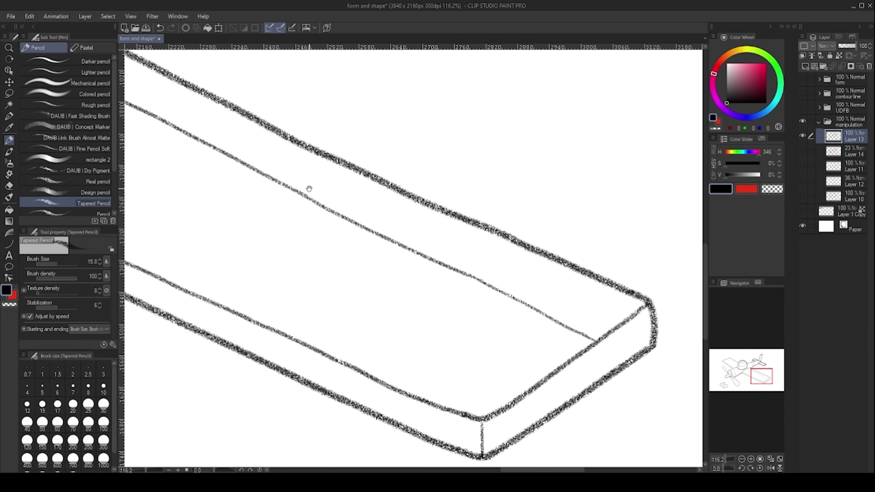
left_click_drag(327, 192, 339, 199)
left_click_drag(288, 143, 397, 188)
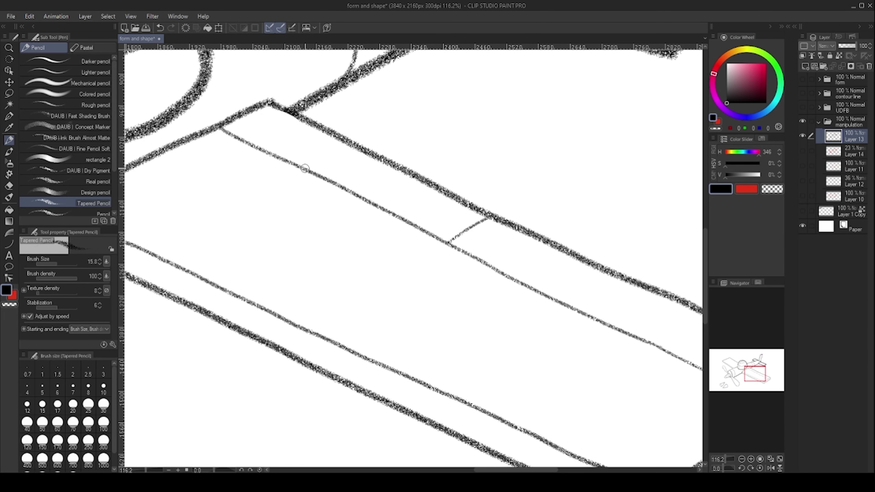
left_click_drag(572, 296, 374, 249)
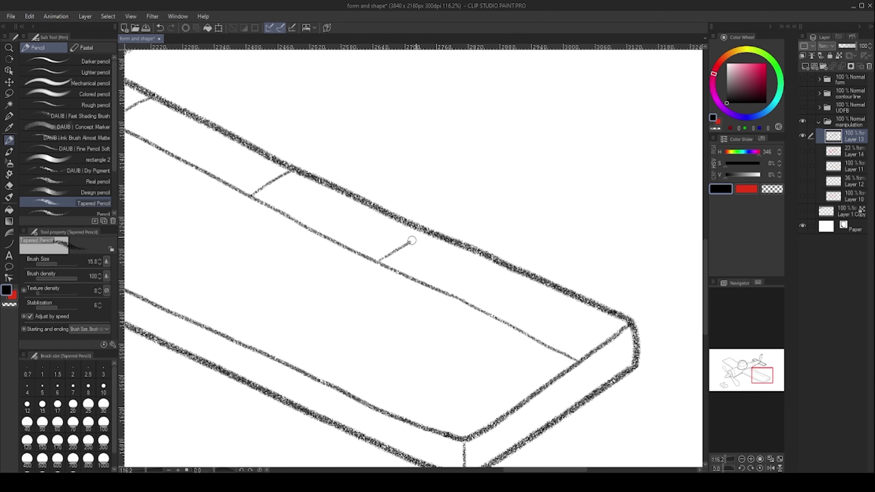
Step: Draw a thin line along the far wing parallel to its rear edge, and divide the strip with two short cross lines
scroll(405, 223, "down", 5)
left_click_drag(406, 223, 443, 273)
scroll(267, 190, "up", 3)
left_click_drag(194, 154, 268, 160)
scroll(267, 160, "up", 2)
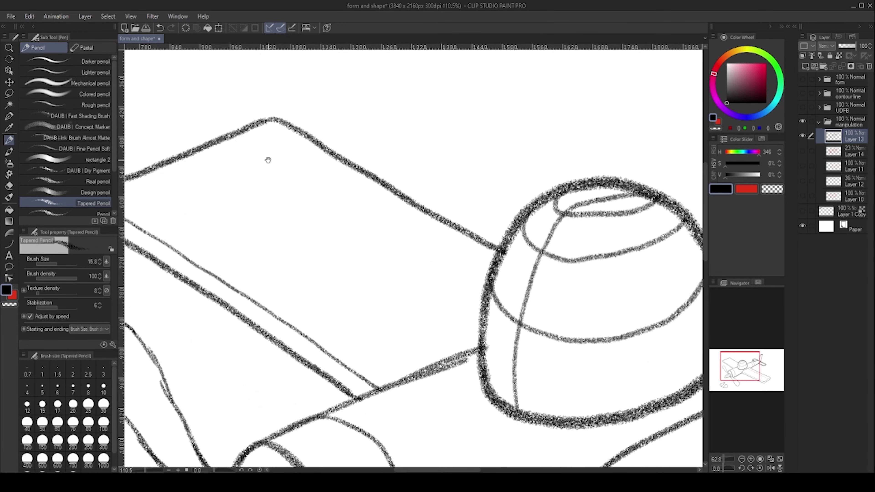
left_click_drag(228, 134, 402, 240)
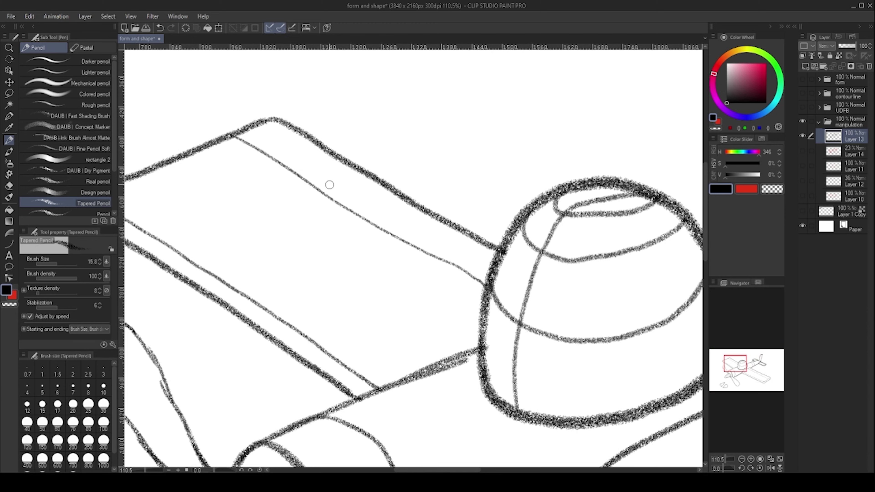
Step: Draw engine details inside the fuselage opening behind the nose cone, using an inner curved outline filled with short strokes
scroll(450, 217, "down", 8)
scroll(390, 195, "up", 10)
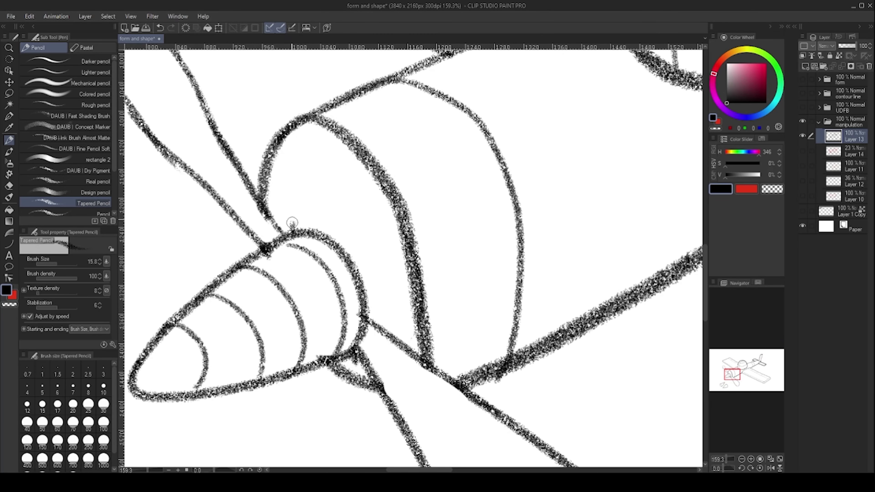
mouse_move(295, 196)
left_mouse_down()
mouse_move(319, 173)
mouse_move(336, 173)
mouse_move(370, 209)
mouse_move(400, 285)
mouse_move(396, 342)
left_mouse_up()
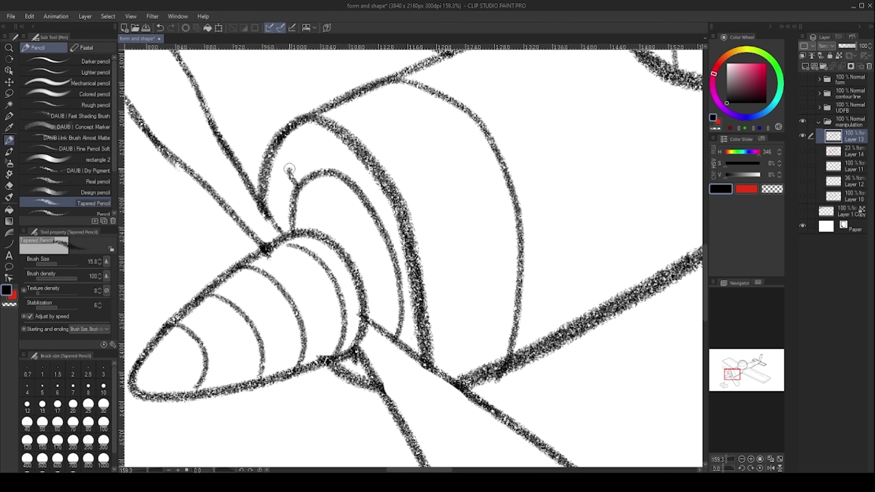
mouse_move(359, 189)
left_mouse_down()
mouse_move(384, 225)
mouse_move(362, 257)
left_mouse_up()
mouse_move(344, 221)
left_mouse_down()
mouse_move(367, 255)
mouse_move(377, 249)
left_mouse_up()
left_click_drag(294, 212, 325, 224)
mouse_move(293, 202)
left_mouse_down()
mouse_move(311, 192)
mouse_move(329, 203)
left_mouse_up()
left_click_drag(298, 185, 326, 193)
left_click_drag(365, 277, 374, 317)
mouse_move(379, 276)
left_mouse_down()
mouse_move(389, 317)
mouse_move(397, 312)
left_mouse_up()
left_click_drag(385, 253, 324, 255)
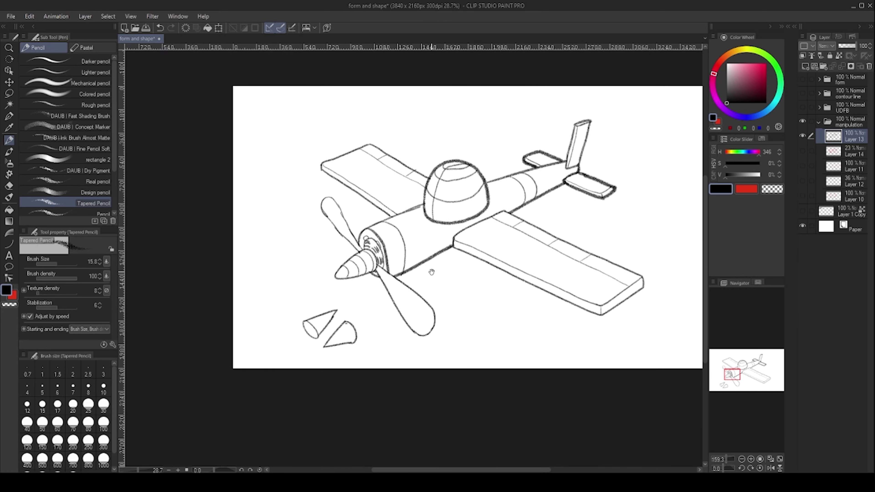
Step: Draw the outlined number 02 on the fuselage side between the front contour line and the near wing
left_click_drag(439, 256, 365, 260)
left_click_drag(307, 274, 276, 298)
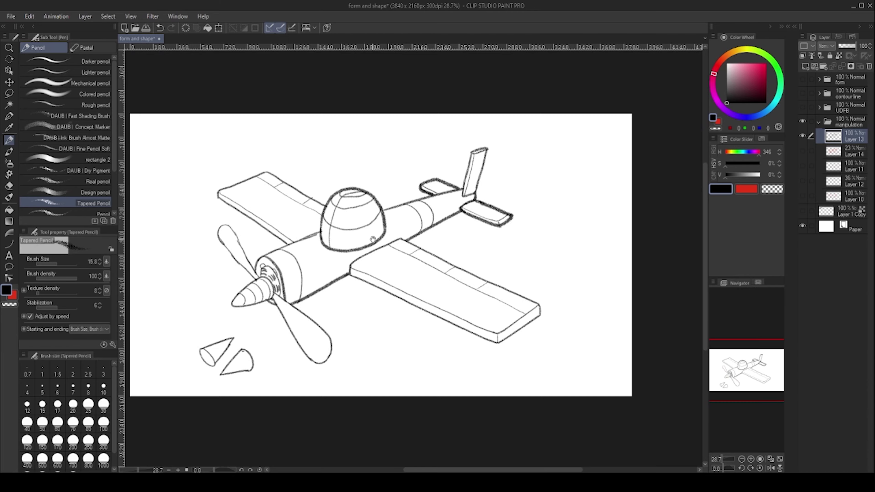
left_click_drag(470, 225, 435, 246)
left_click_drag(424, 215, 468, 215)
scroll(420, 237, "down", 6)
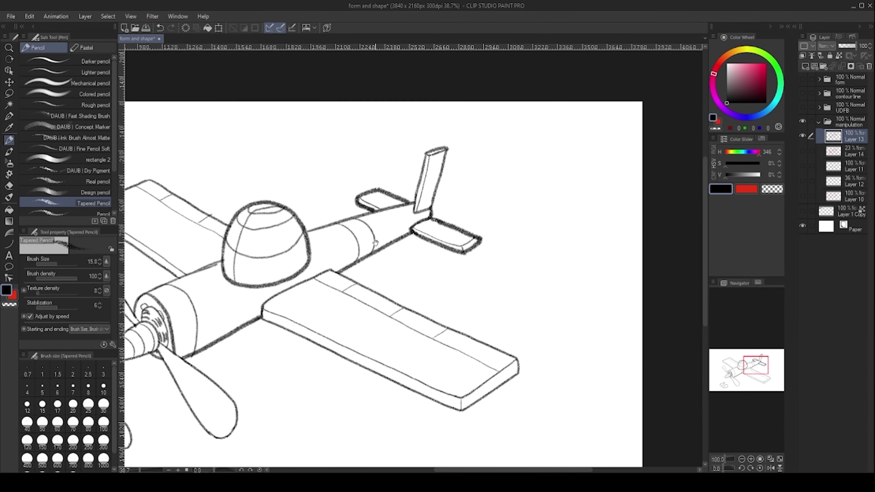
scroll(298, 296, "up", 7)
scroll(298, 296, "up", 3)
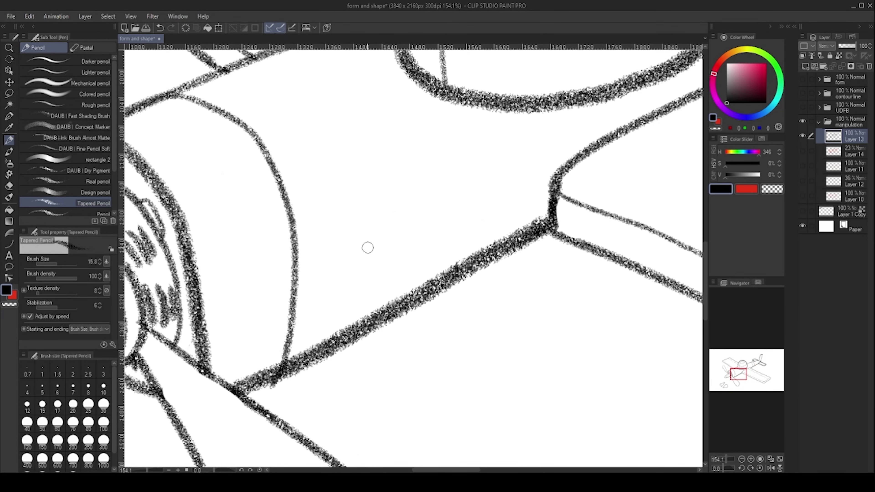
left_click_drag(333, 209, 374, 280)
mouse_move(338, 205)
left_mouse_down()
mouse_move(372, 194)
mouse_move(375, 285)
mouse_move(349, 247)
mouse_move(360, 271)
mouse_move(351, 222)
left_mouse_up()
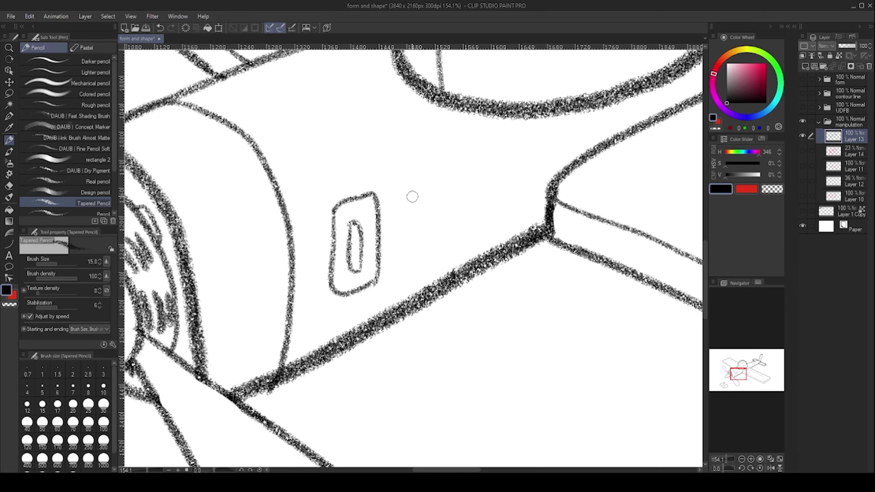
mouse_move(395, 186)
left_mouse_down()
mouse_move(447, 198)
mouse_move(407, 250)
mouse_move(449, 255)
left_mouse_up()
left_click_drag(447, 198, 438, 245)
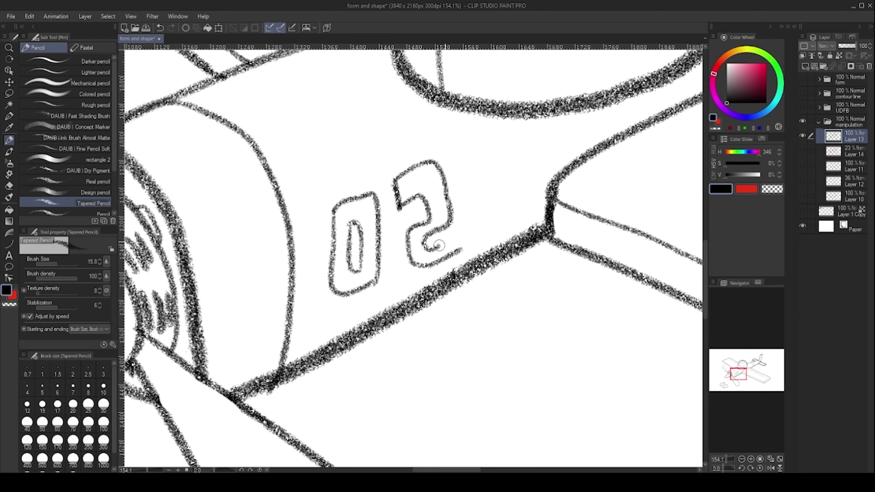
Step: Draw a thin lengthwise contour line down the upper propeller blade, from its tip toward the nose cone
scroll(370, 241, "down", 8)
scroll(424, 200, "up", 1)
left_click_drag(424, 200, 326, 226)
left_click(495, 162, "ctrl")
left_click_drag(495, 162, 476, 162)
left_click_drag(403, 176, 402, 197)
left_click_drag(399, 228, 398, 232)
scroll(398, 232, "up", 1)
scroll(275, 245, "up", 3)
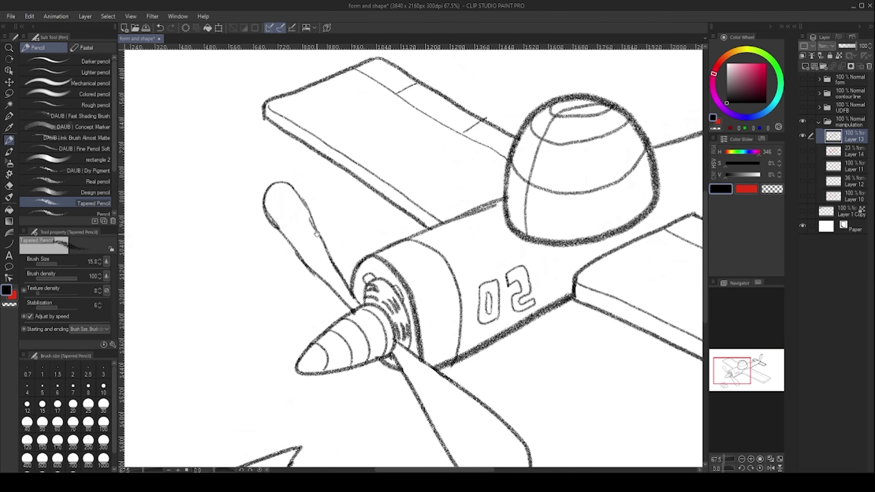
scroll(288, 165, "up", 2)
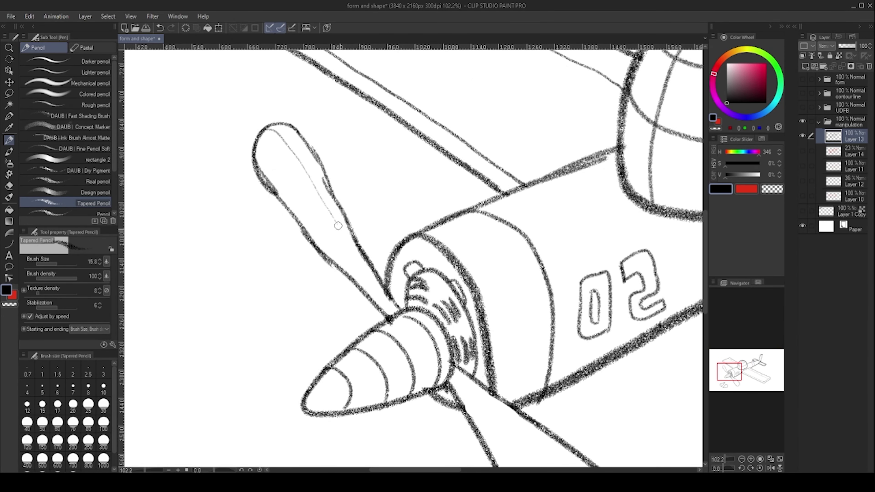
Step: Draw a thin contour line along the lower propeller blade's outer edge, curving across near the tip, in place of a straight central line
mouse_move(482, 354)
left_mouse_down()
mouse_move(283, 209)
mouse_move(397, 354)
left_mouse_up()
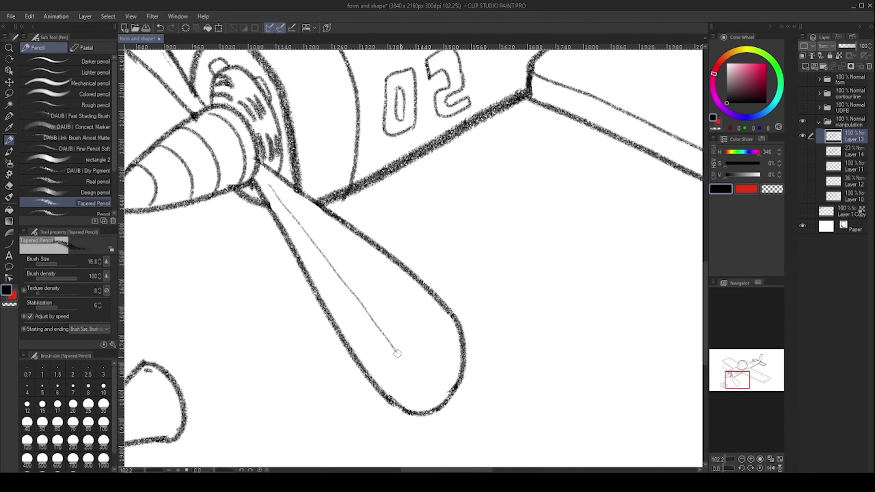
key("ctrl+z")
left_click_drag(263, 182, 362, 333)
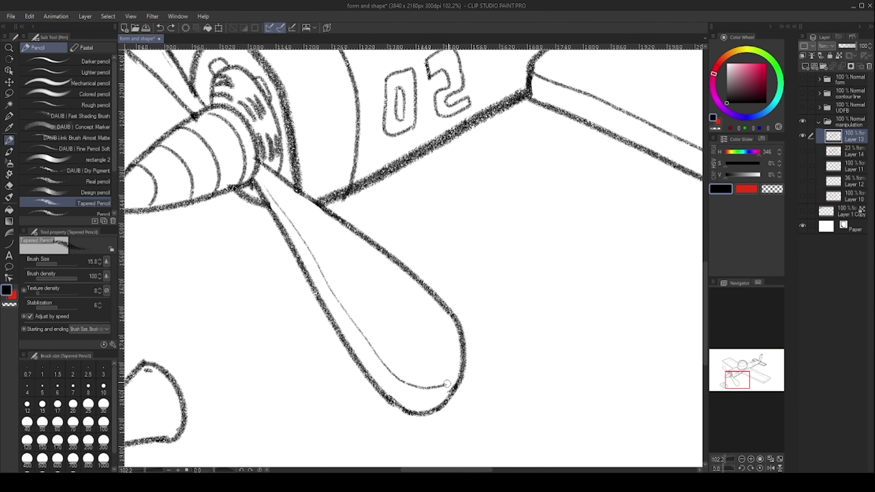
left_click_drag(414, 270, 344, 270)
left_click_drag(422, 171, 411, 151)
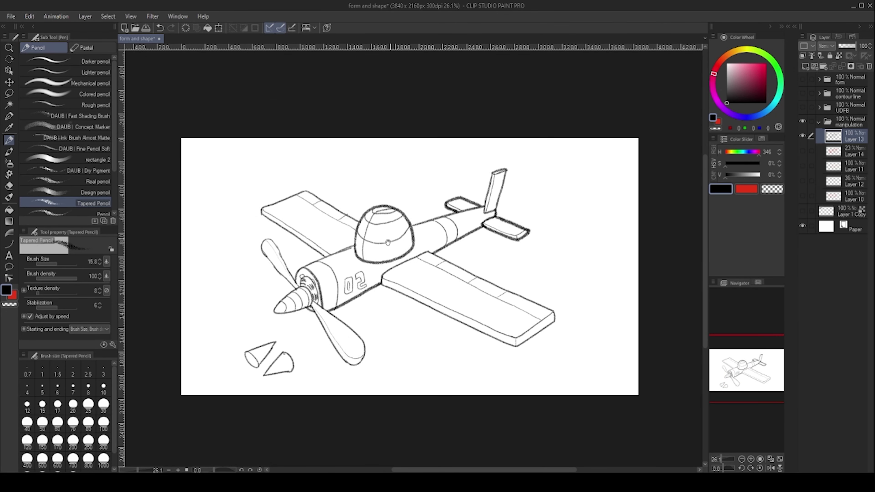
Step: Round the front corner of the near wing's tip and mark the curve with two short vertical lines
left_click_drag(433, 236, 393, 226)
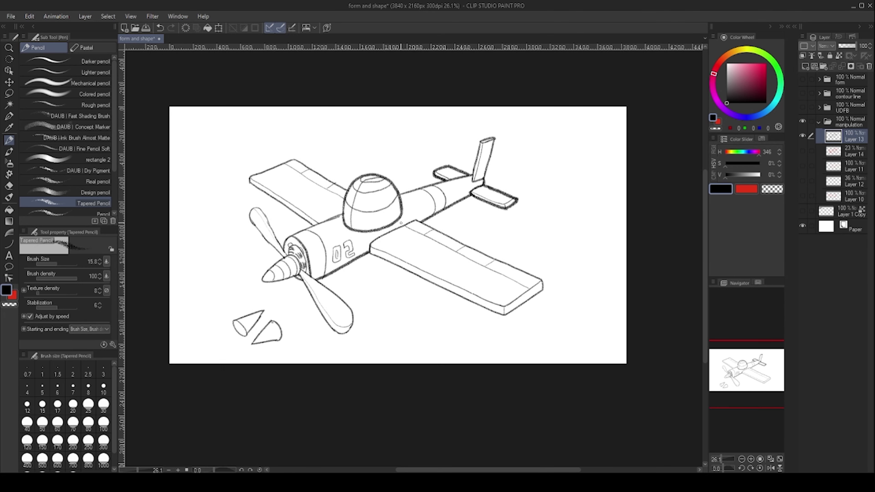
scroll(411, 223, "up", 8)
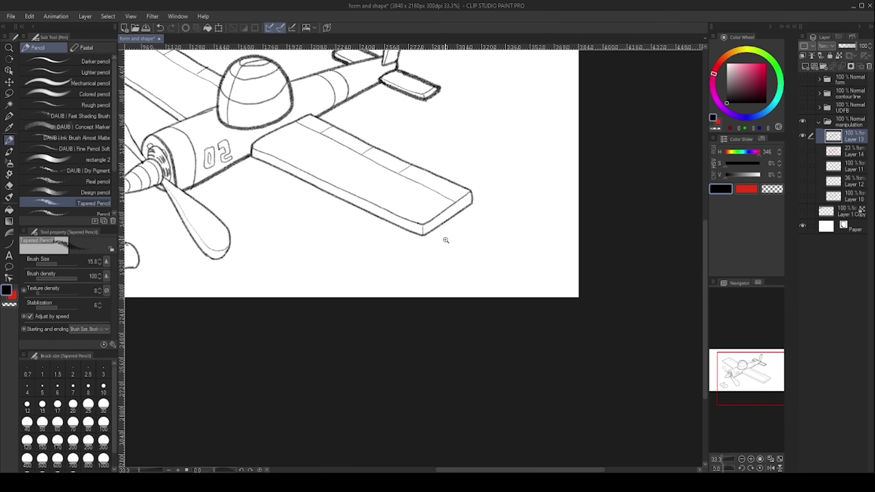
mouse_move(417, 200)
left_mouse_down()
mouse_move(447, 188)
mouse_move(418, 270)
mouse_move(436, 271)
mouse_move(424, 266)
mouse_move(458, 247)
left_mouse_up()
key("ctrl+z")
left_click_drag(396, 262, 456, 253)
left_click_drag(397, 215, 397, 256)
left_click_drag(445, 207, 443, 247)
left_click_drag(448, 207, 383, 254)
mouse_move(433, 158)
left_mouse_down()
mouse_move(443, 196)
mouse_move(429, 203)
mouse_move(456, 227)
mouse_move(504, 243)
mouse_move(500, 269)
left_mouse_up()
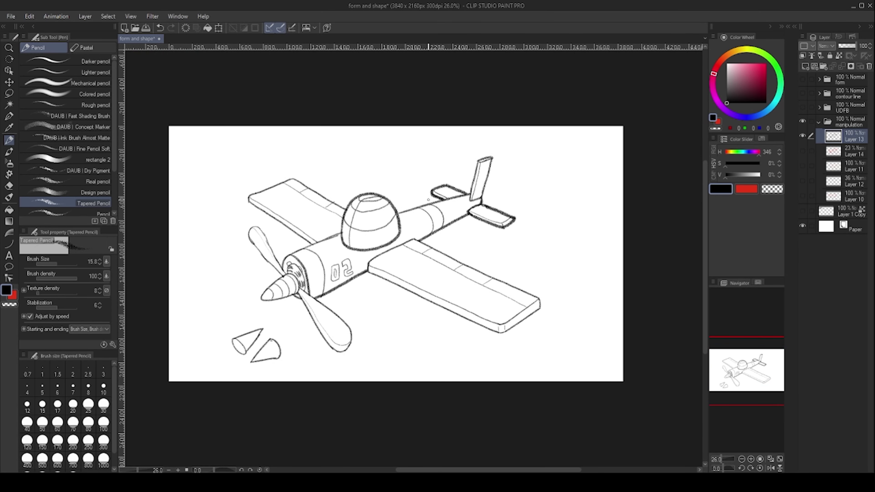
Step: Clean up the doubled line along the fuselage's upper edge between the far wing and the cockpit dome
left_click_drag(435, 211, 437, 203)
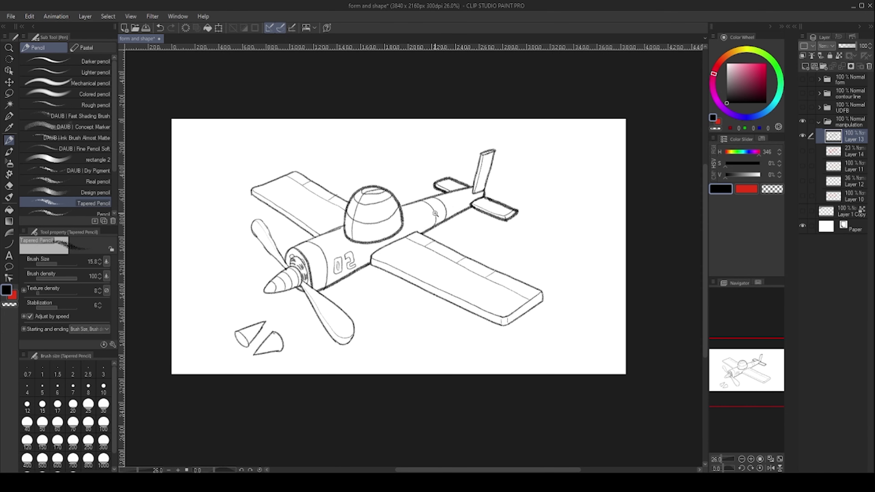
left_click_drag(403, 229, 456, 209)
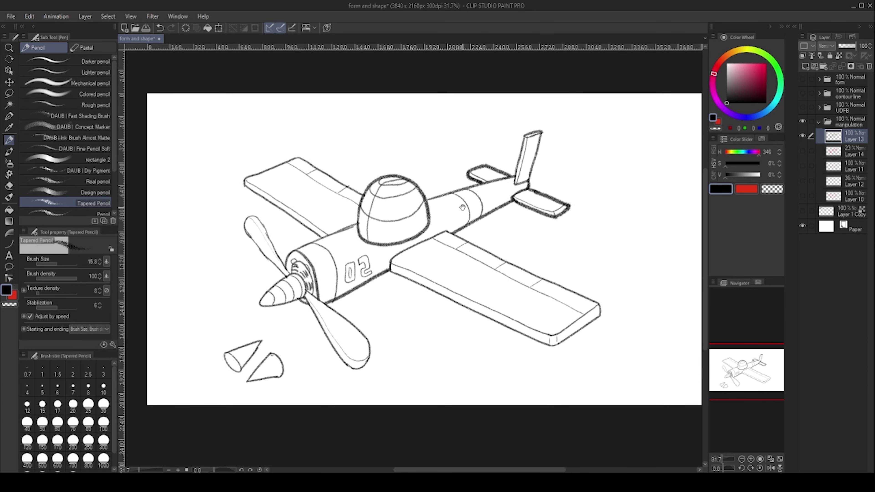
scroll(341, 238, "up", 5)
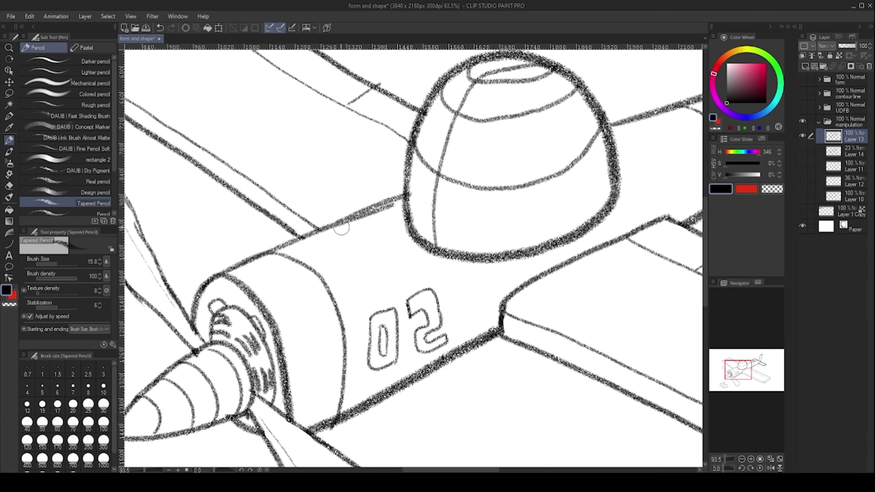
left_click_drag(355, 215, 364, 214)
left_click_drag(339, 239, 416, 209)
left_click_drag(378, 177, 345, 178)
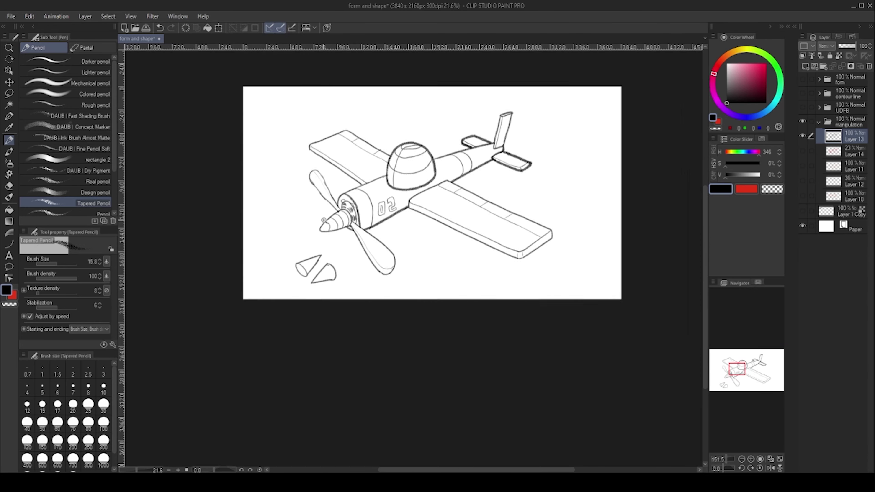
left_click_drag(395, 163, 371, 182)
scroll(440, 182, "up", 2)
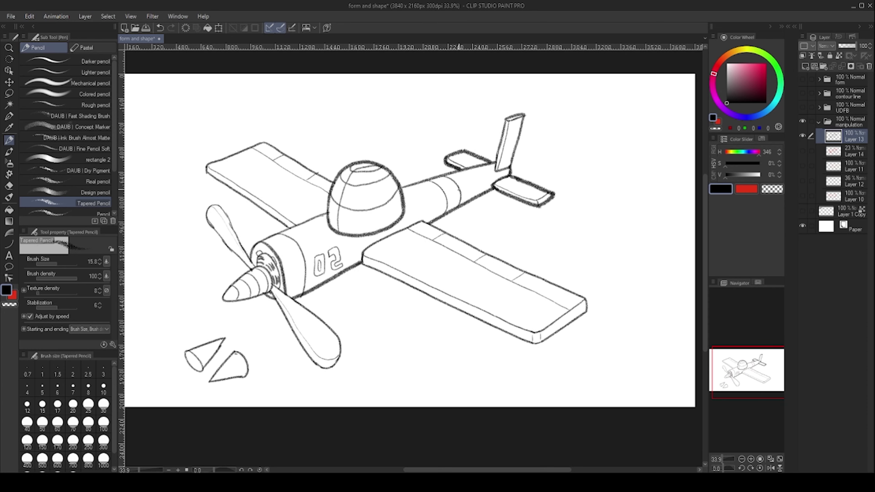
left_click_drag(449, 195, 459, 199)
scroll(450, 192, "down", 1)
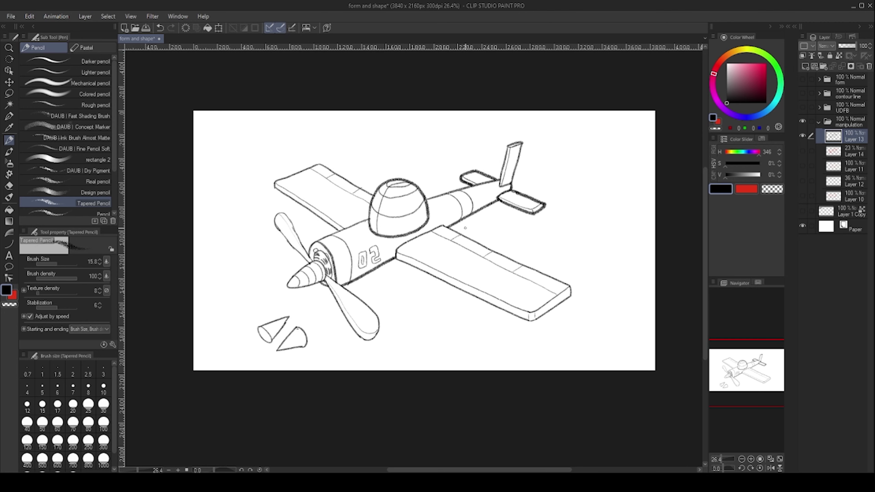
left_click_drag(460, 227, 424, 195)
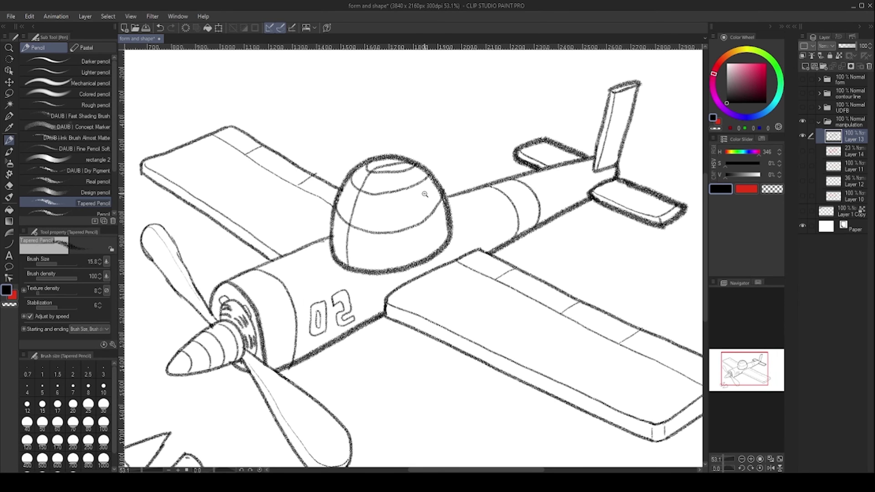
mouse_move(418, 194)
left_mouse_down()
mouse_move(409, 196)
mouse_move(433, 192)
left_mouse_up()
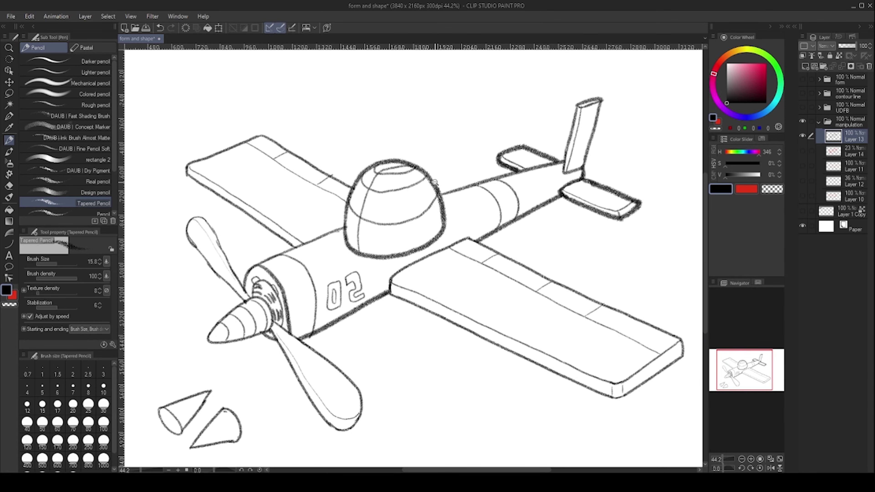
left_click_drag(434, 182, 417, 190)
left_click_drag(419, 197, 393, 198)
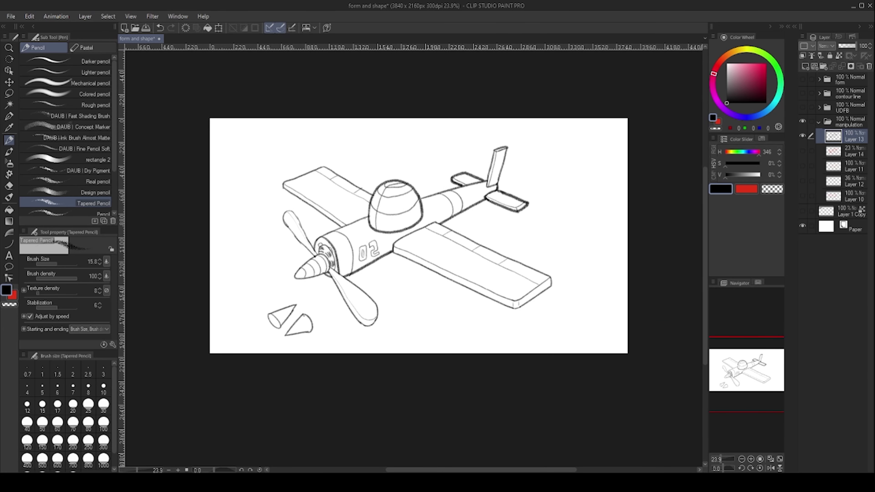